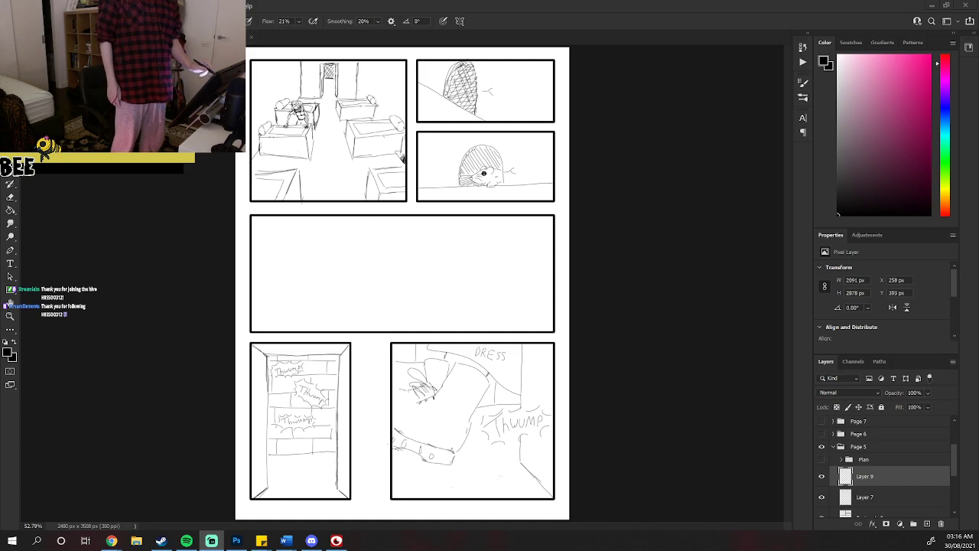
# Switch from the comic page to the blank landscape document.
pyautogui.hotkey('ctrl', 'Tab')
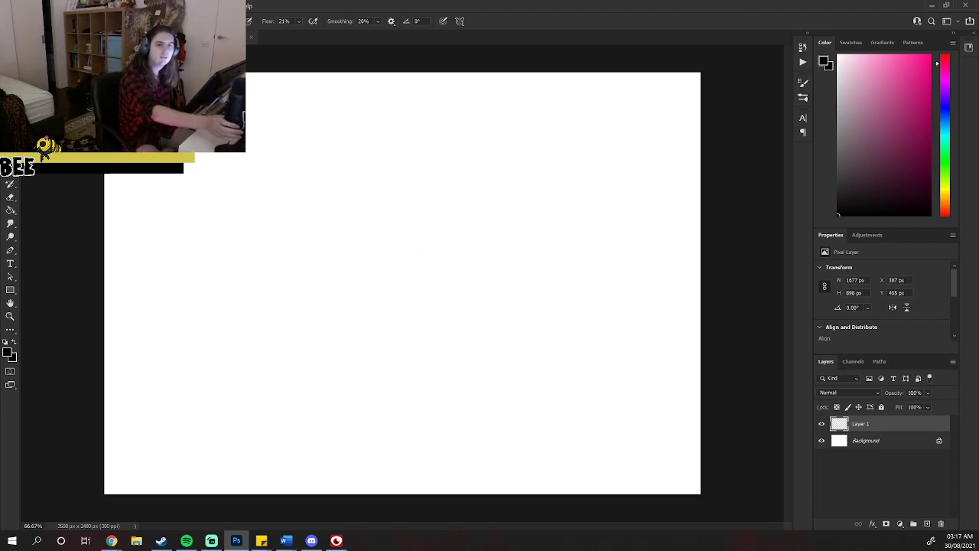
pyautogui.hotkey('alt', 'Tab')
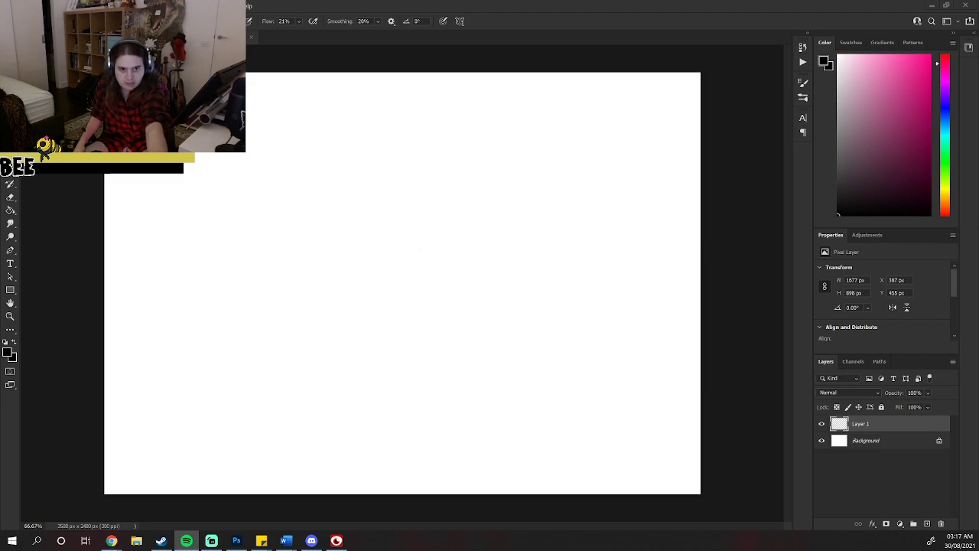
pyautogui.hotkey('alt', 'Tab')
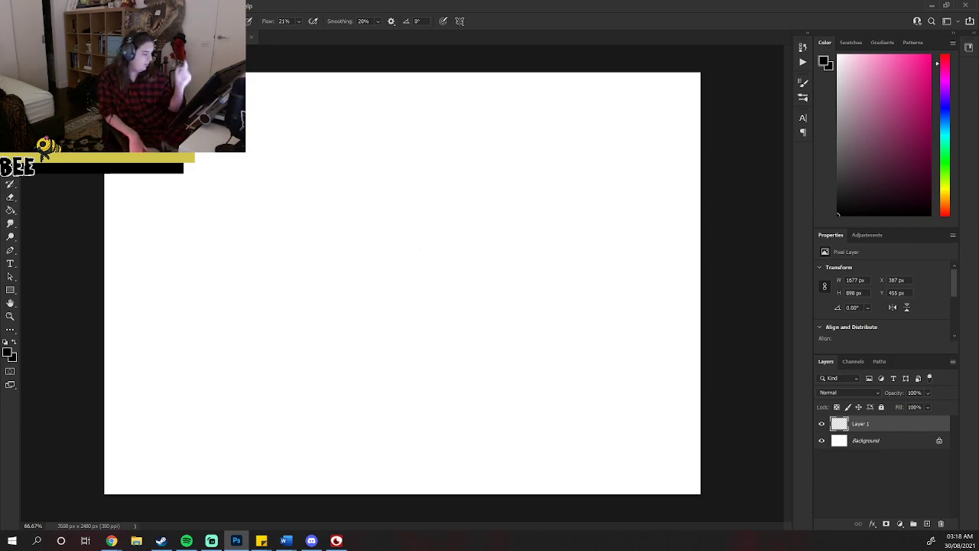
pyautogui.moveTo(112, 541)
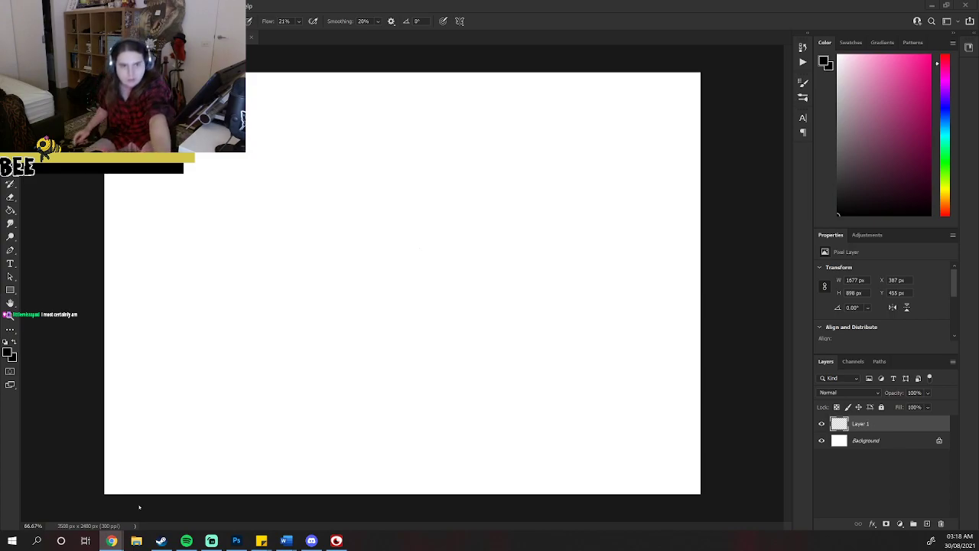
pyautogui.click(112, 541)
pyautogui.doubleClick(451, 4)
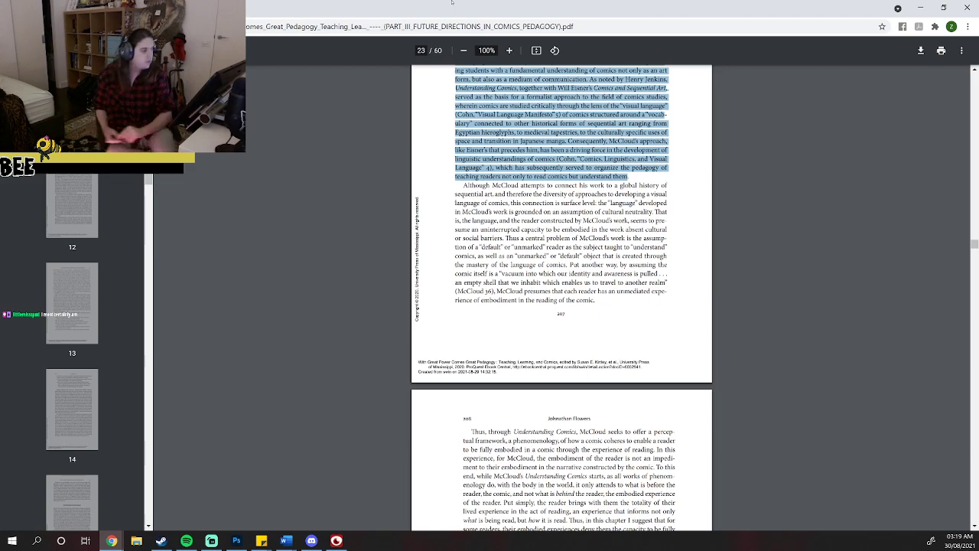
pyautogui.hotkey('ctrl', 't')
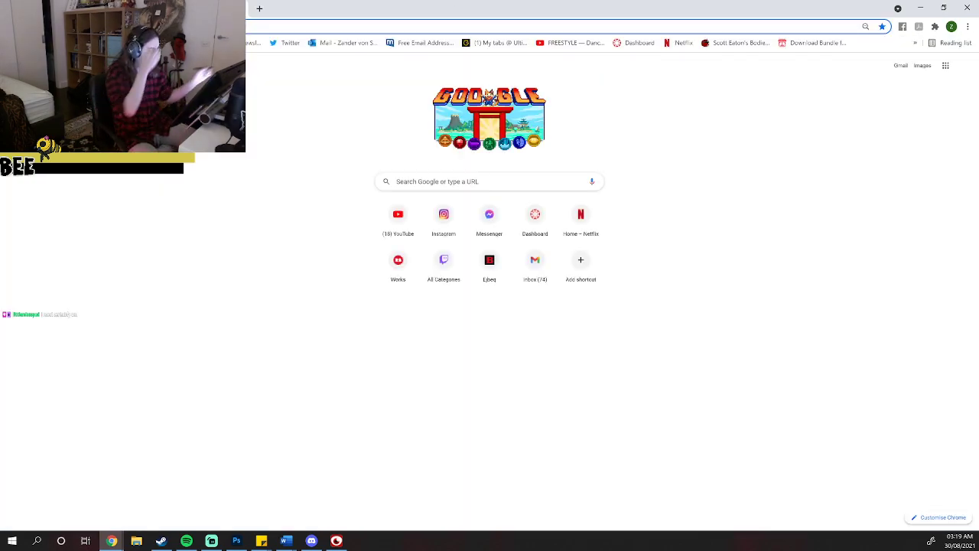
pyautogui.click(921, 8)
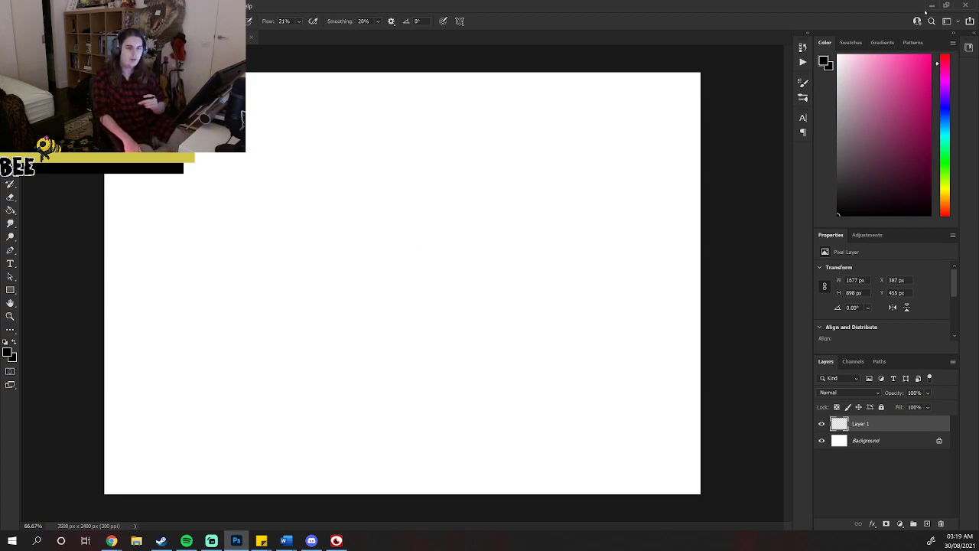
# Switch to Discord, view the shared photo of a hand beside its pencil drawing, and open the original image in the browser.
pyautogui.hotkey('alt', 'Tab')
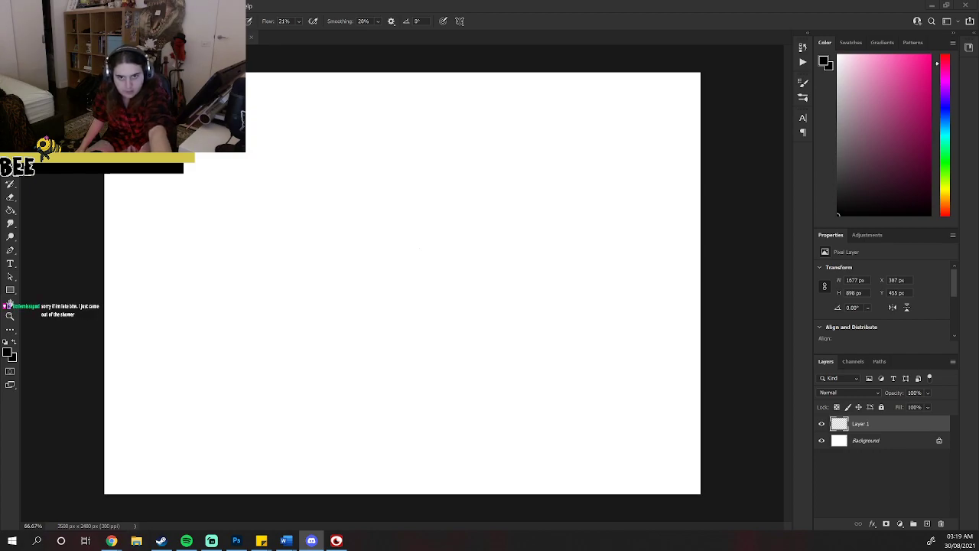
pyautogui.moveTo(0, 97); pyautogui.dragTo(528, 1)
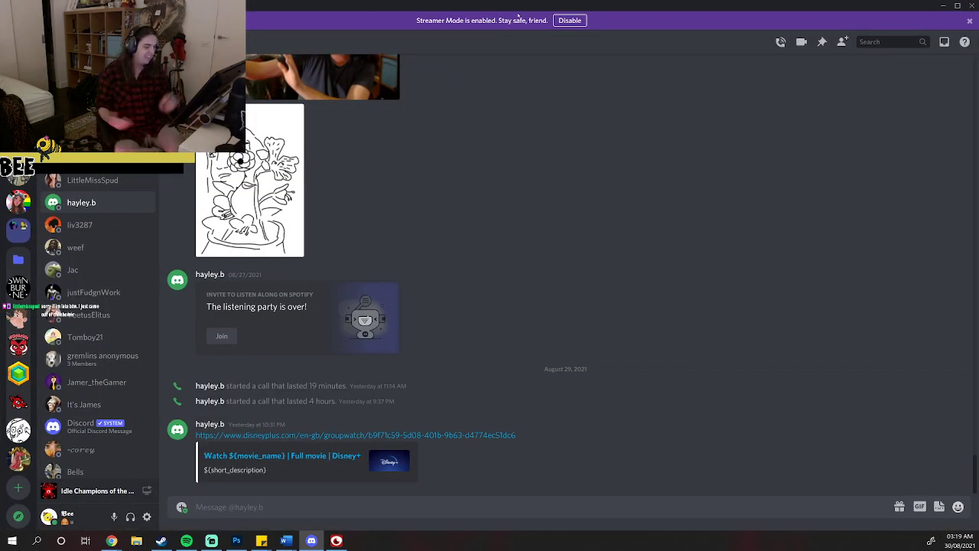
pyautogui.hotkey('alt', 'Up')
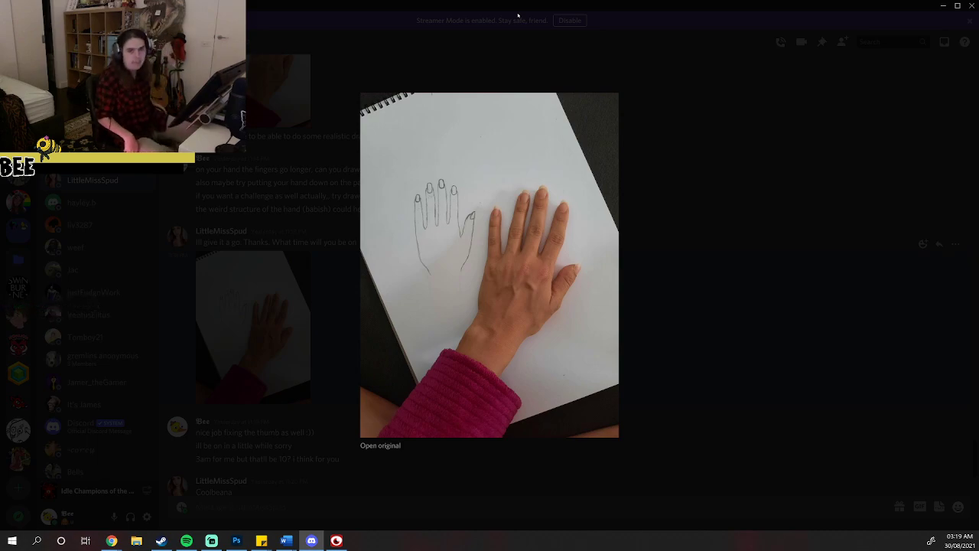
pyautogui.press('Tab')
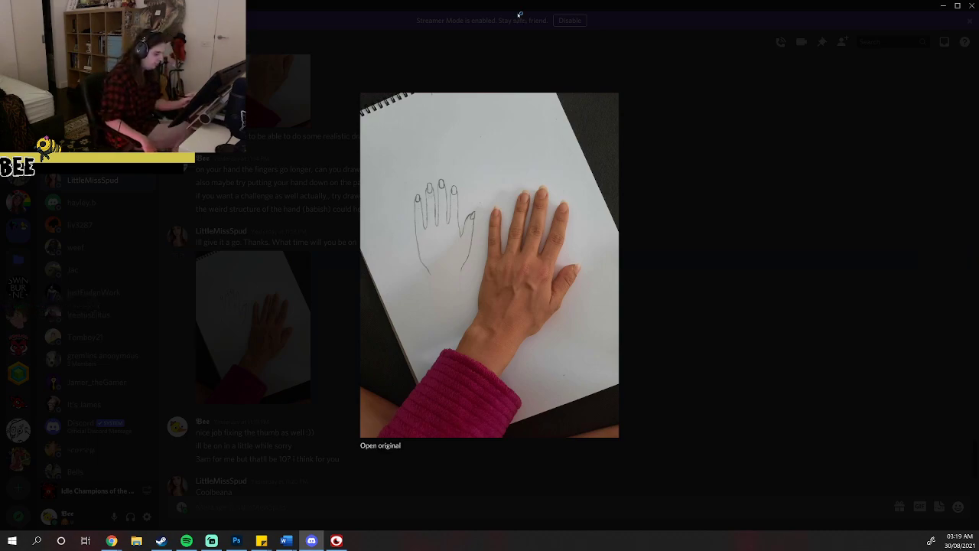
pyautogui.press('Return')
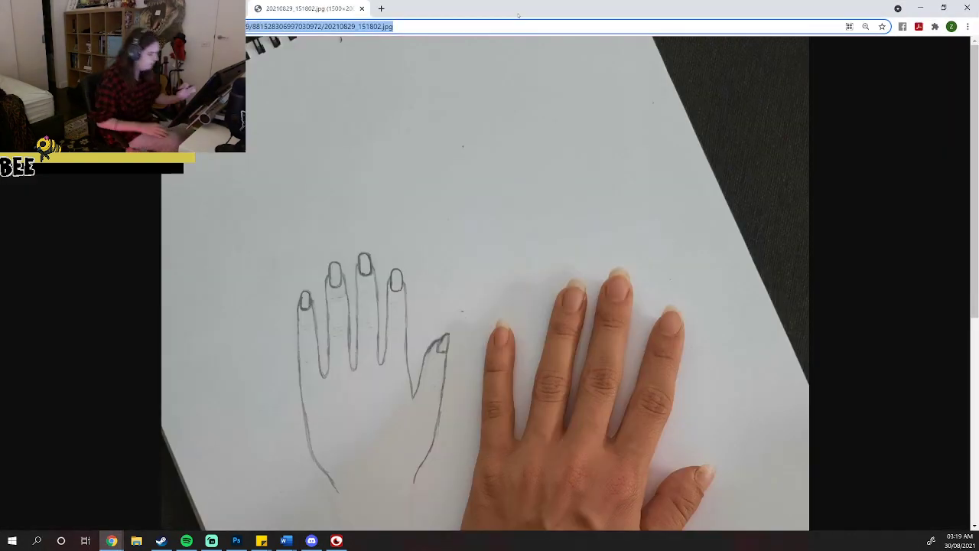
# Copy the hand photo from the browser and paste it into the blank Photoshop document as a new layer.
pyautogui.scroll(-2, 489, 283)
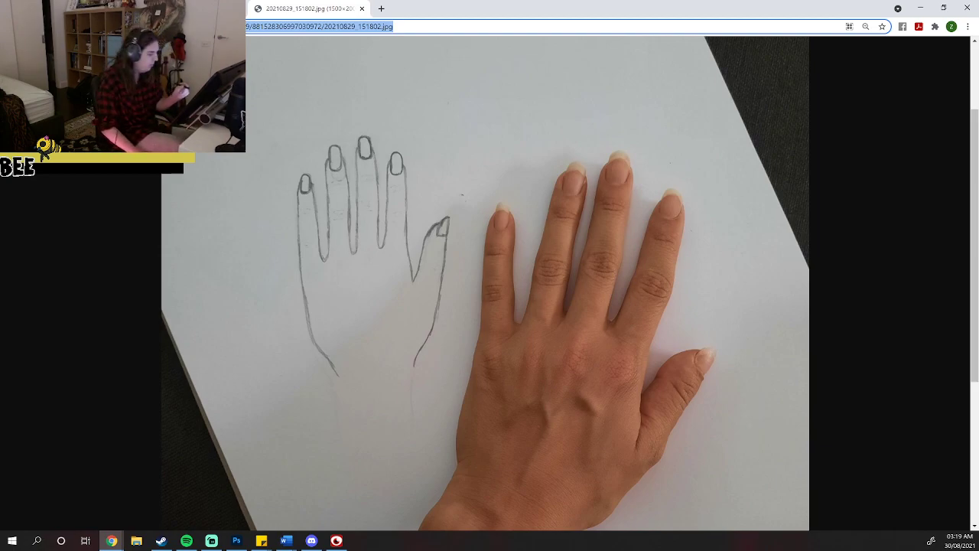
pyautogui.rightClick(401, 305)
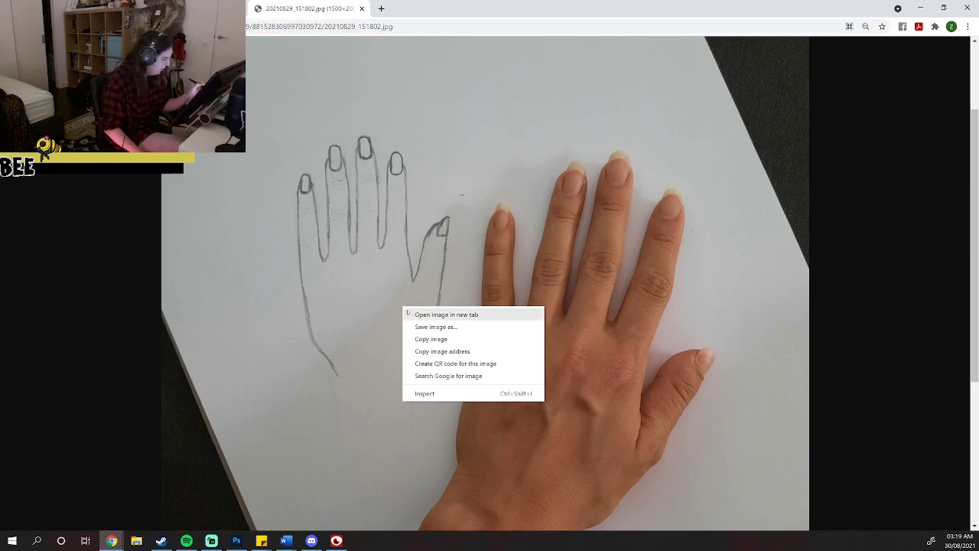
pyautogui.click(447, 336)
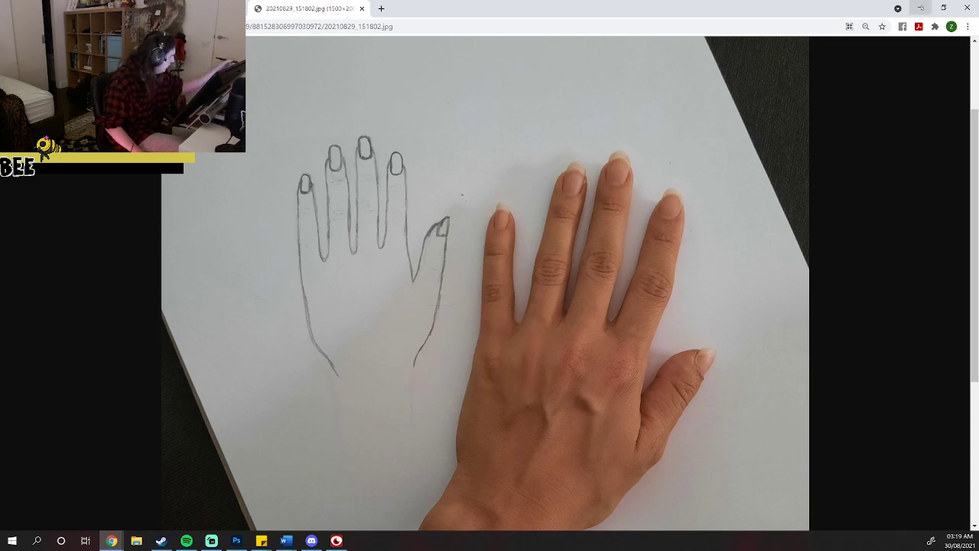
pyautogui.click(920, 7)
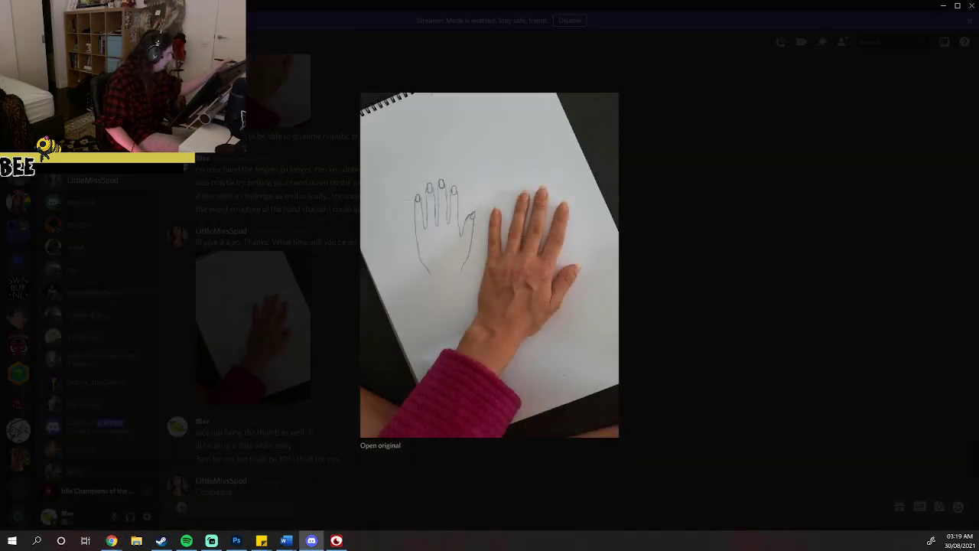
pyautogui.click(942, 6)
pyautogui.hotkey('ctrl', 'v')
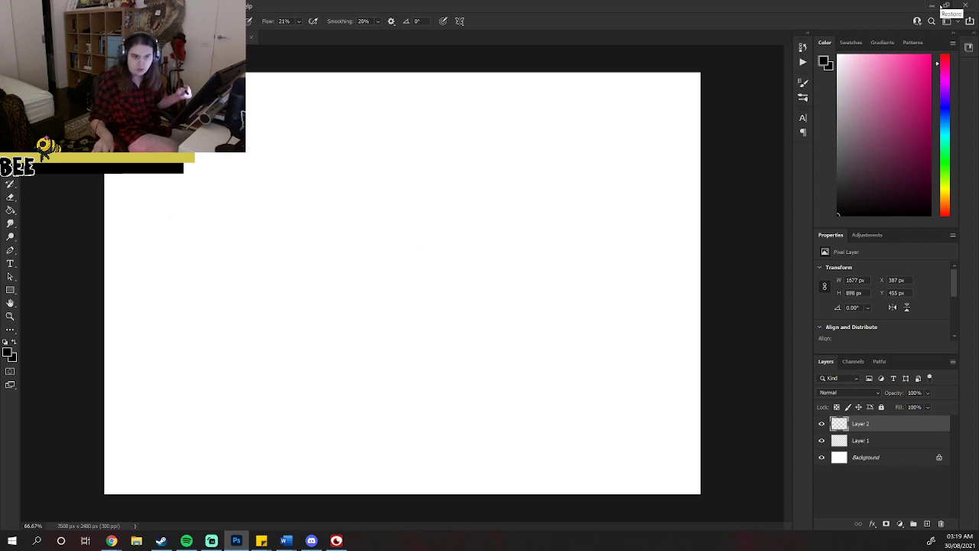
# Select Layer 1 and set the Hard Round brush size to 15 px.
pyautogui.press('z')
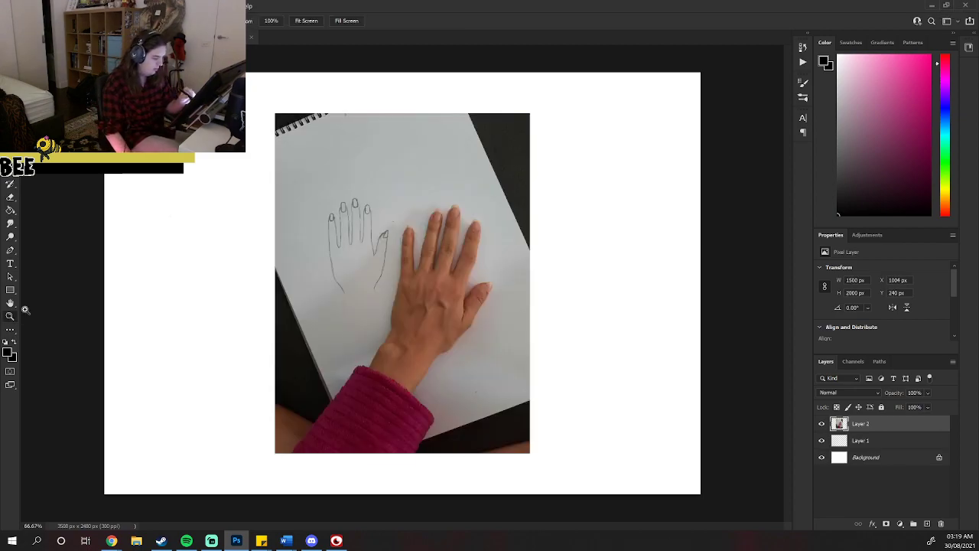
pyautogui.click(413, 260)
pyautogui.click(458, 257)
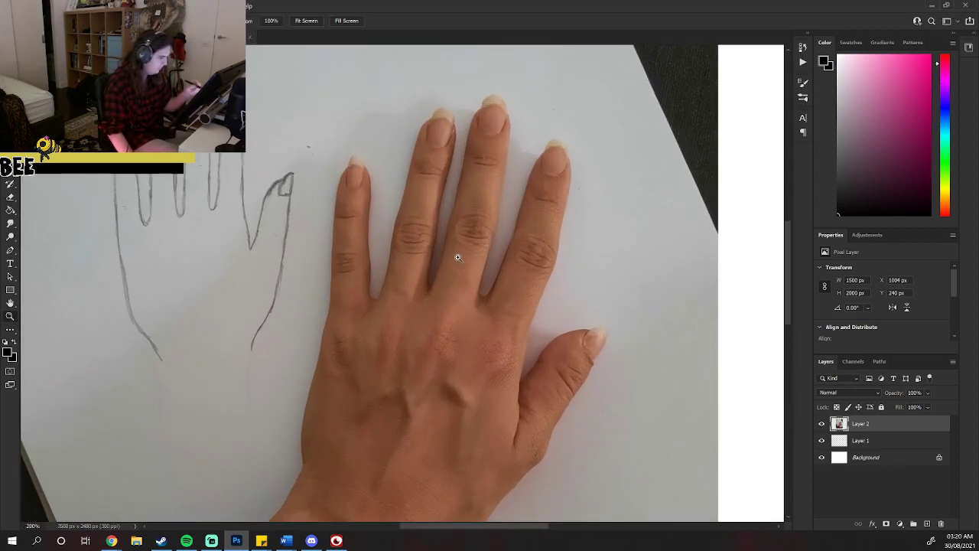
pyautogui.click(10, 184)
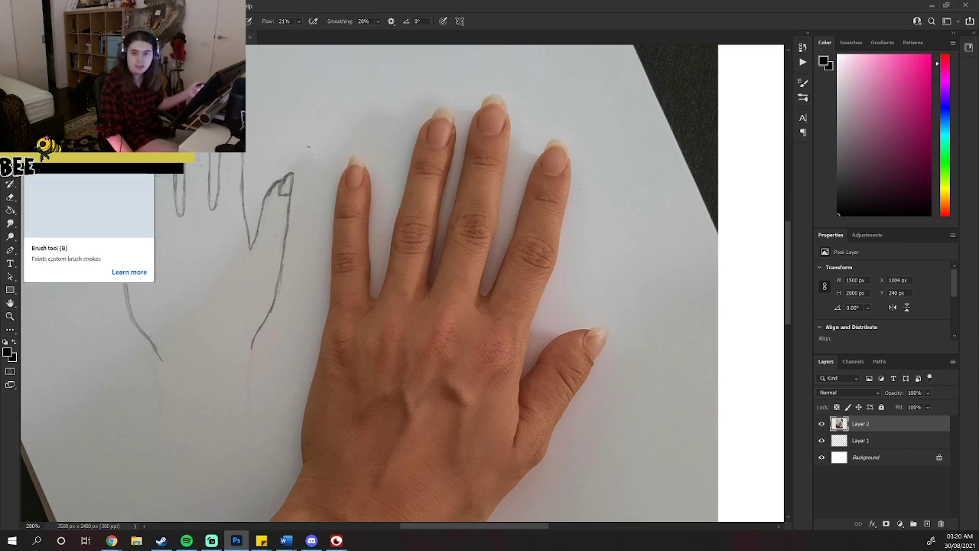
pyautogui.moveTo(481, 527)
pyautogui.mouseDown()
pyautogui.moveTo(431, 531)
pyautogui.moveTo(446, 538)
pyautogui.mouseUp()
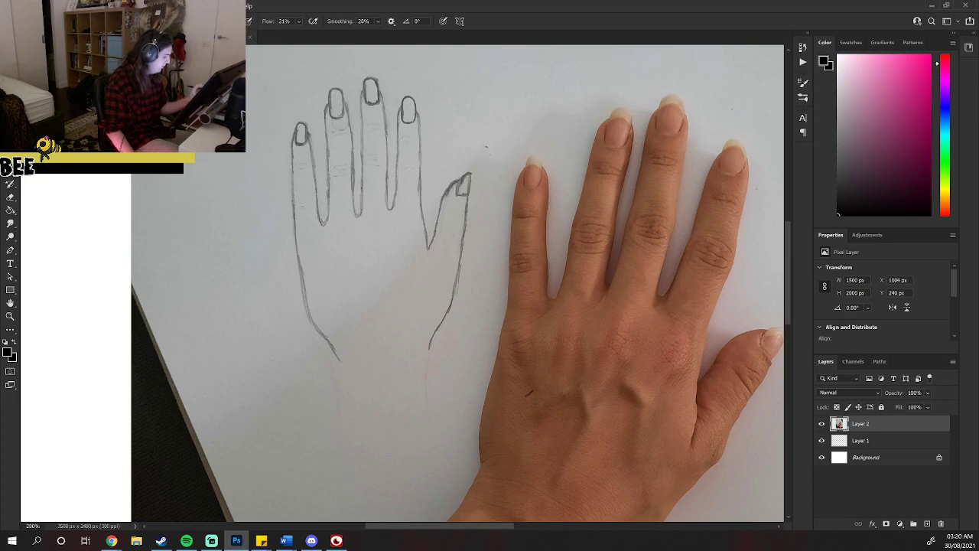
pyautogui.press('z')
pyautogui.scroll(-5, 521, 391)
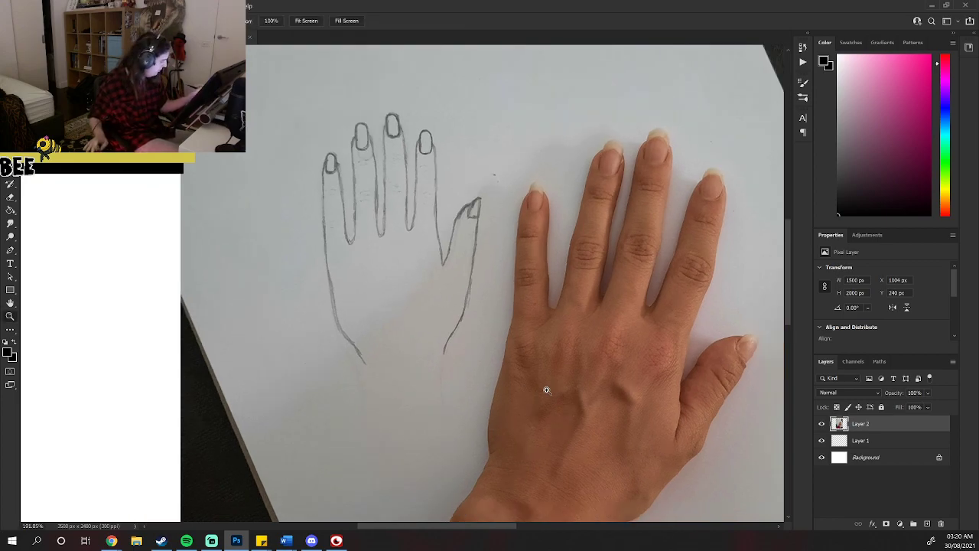
pyautogui.scroll(4, 541, 382)
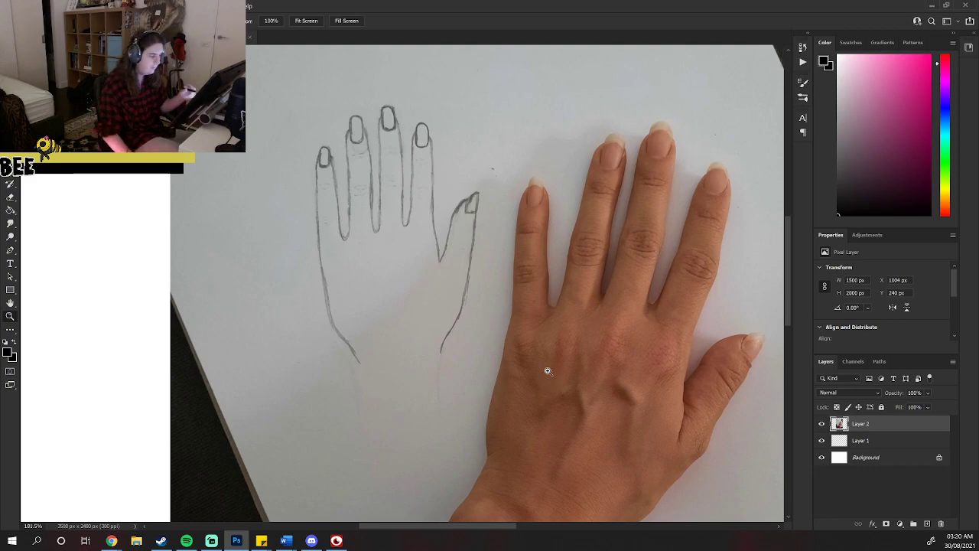
pyautogui.press('b')
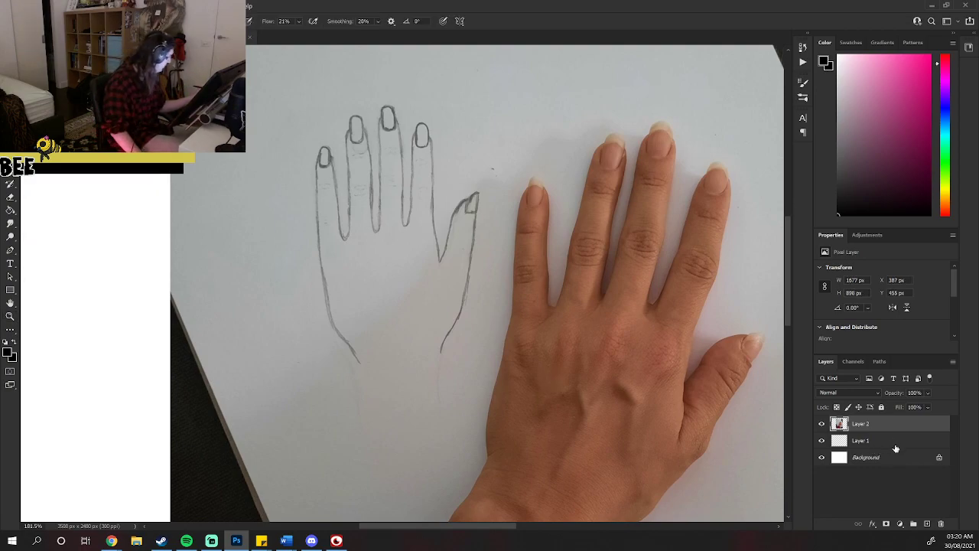
pyautogui.click(891, 442)
pyautogui.rightClick(523, 286)
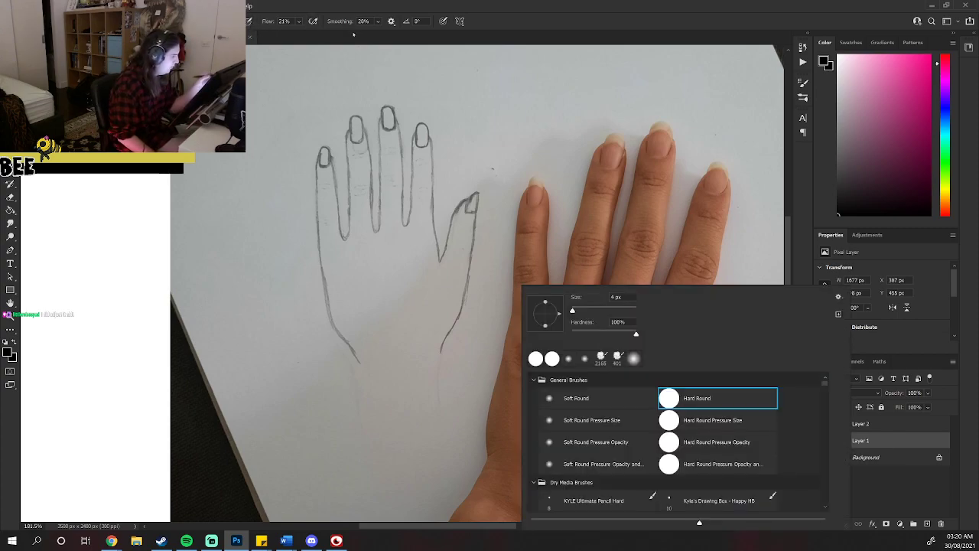
pyautogui.click(574, 310)
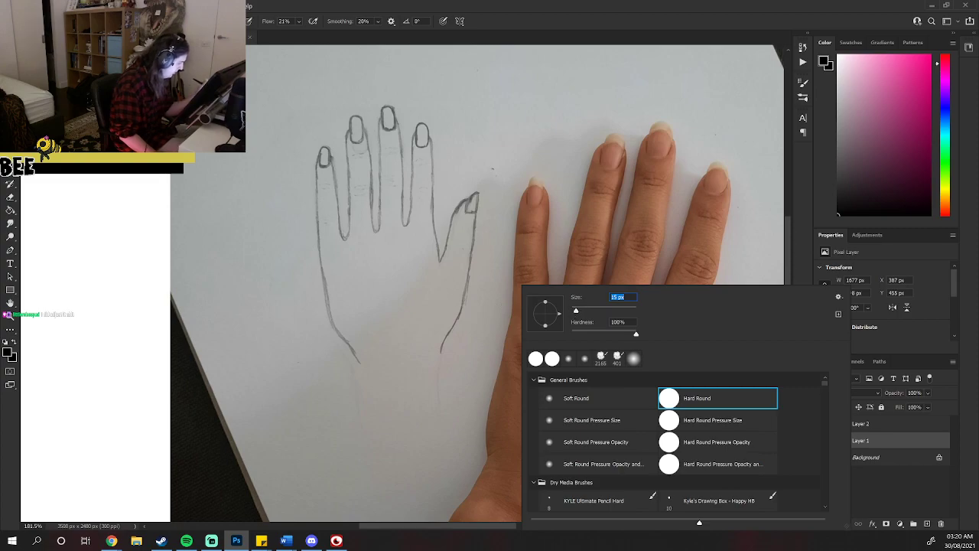
pyautogui.press('Return')
# Move Layer 1 above the hand photo layer and readjust the brush size.
pyautogui.moveTo(879, 440); pyautogui.dragTo(878, 420)
pyautogui.moveTo(512, 295)
pyautogui.mouseDown()
pyautogui.moveTo(517, 330)
pyautogui.moveTo(493, 427)
pyautogui.mouseUp()
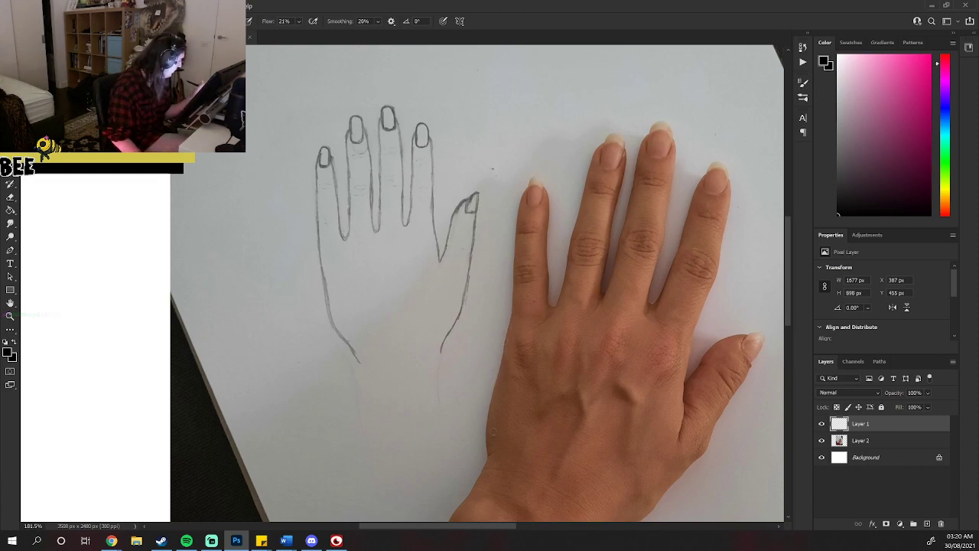
pyautogui.rightClick(507, 428)
pyautogui.moveTo(566, 310); pyautogui.dragTo(564, 310)
pyautogui.press('Return')
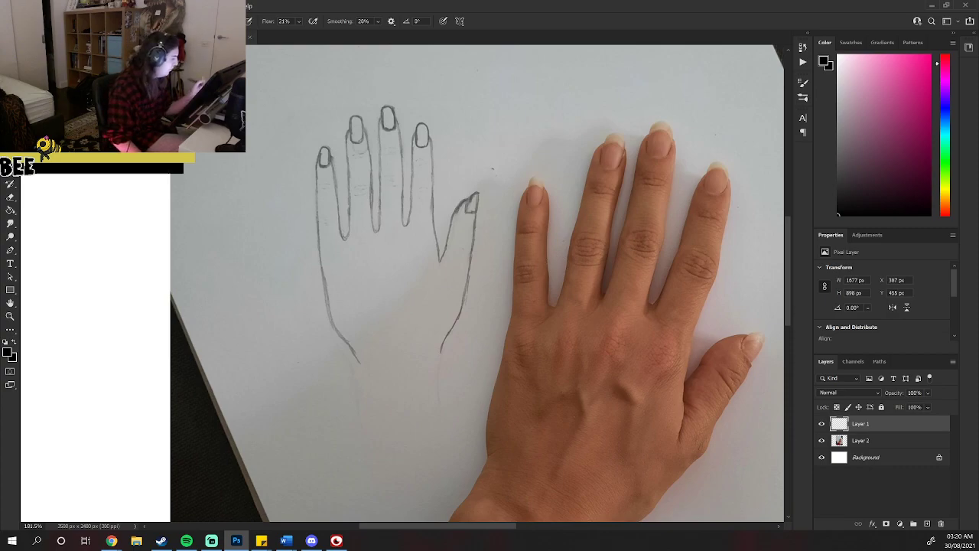
# Try short brush strokes along the tip of the pencil-drawn thumb and undo them.
pyautogui.moveTo(469, 196); pyautogui.dragTo(452, 230)
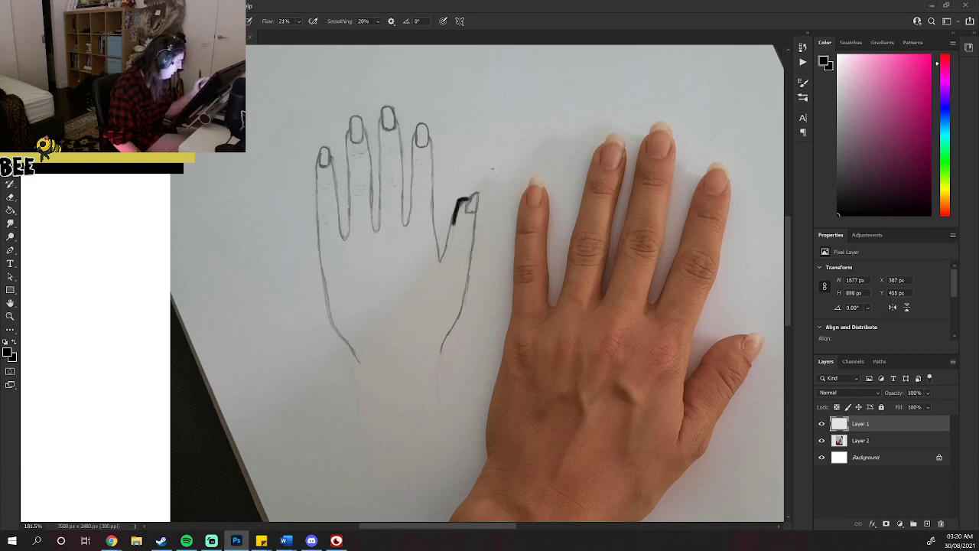
pyautogui.hotkey('ctrl', 'z')
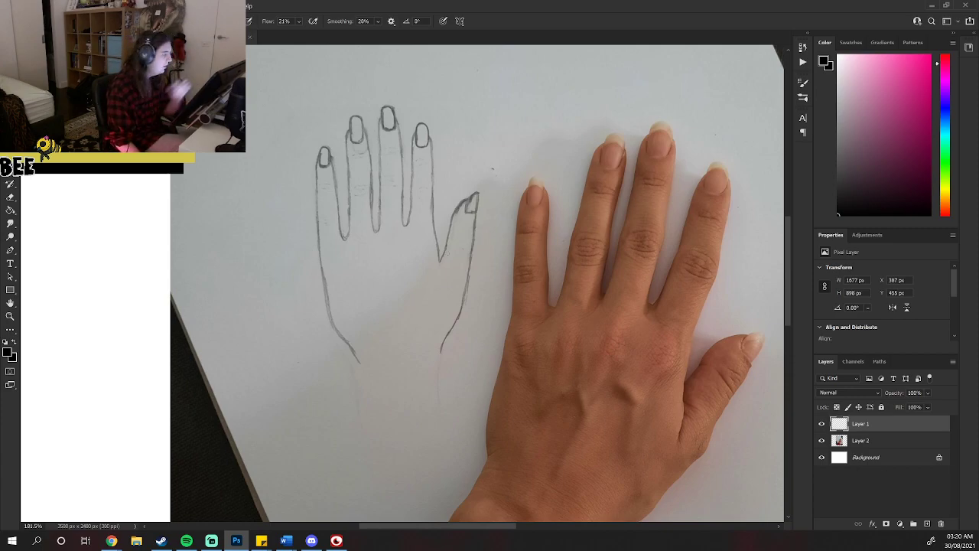
pyautogui.moveTo(456, 213)
pyautogui.mouseDown()
pyautogui.moveTo(468, 196)
pyautogui.moveTo(458, 204)
pyautogui.mouseUp()
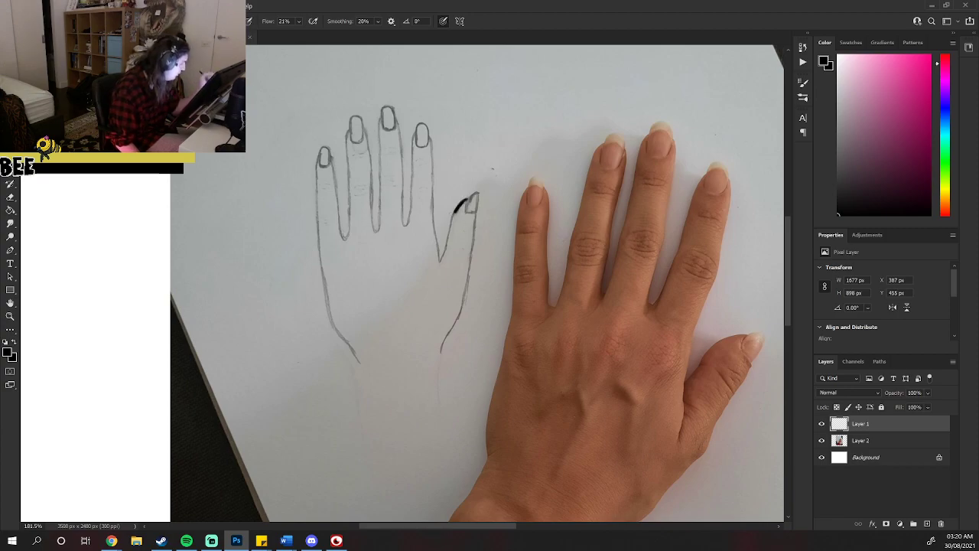
pyautogui.hotkey('ctrl', 'z')
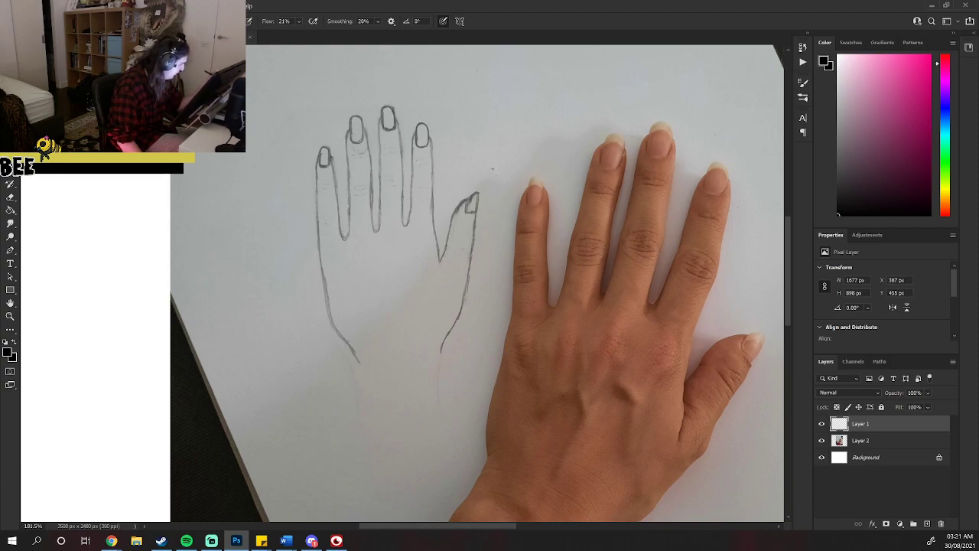
# Sketch the ring finger's bone segments, the rounded wrist bones and the long forearm bones over the photographed hand.
pyautogui.moveTo(604, 155)
pyautogui.mouseDown()
pyautogui.moveTo(595, 190)
pyautogui.moveTo(612, 156)
pyautogui.moveTo(602, 201)
pyautogui.moveTo(580, 228)
pyautogui.moveTo(580, 263)
pyautogui.moveTo(595, 231)
pyautogui.moveTo(597, 207)
pyautogui.moveTo(566, 306)
pyautogui.mouseUp()
pyautogui.moveTo(585, 281)
pyautogui.mouseDown()
pyautogui.moveTo(555, 332)
pyautogui.moveTo(566, 357)
pyautogui.mouseUp()
pyautogui.moveTo(605, 327)
pyautogui.mouseDown()
pyautogui.moveTo(621, 353)
pyautogui.moveTo(570, 392)
pyautogui.moveTo(582, 398)
pyautogui.mouseUp()
pyautogui.moveTo(612, 348)
pyautogui.mouseDown()
pyautogui.moveTo(636, 365)
pyautogui.moveTo(597, 396)
pyautogui.mouseUp()
pyautogui.moveTo(531, 398)
pyautogui.mouseDown()
pyautogui.moveTo(565, 417)
pyautogui.moveTo(577, 441)
pyautogui.moveTo(613, 402)
pyautogui.mouseUp()
pyautogui.moveTo(524, 432); pyautogui.dragTo(497, 505)
pyautogui.moveTo(545, 447)
pyautogui.mouseDown()
pyautogui.moveTo(519, 518)
pyautogui.moveTo(560, 496)
pyautogui.moveTo(552, 522)
pyautogui.mouseUp()
pyautogui.moveTo(603, 457); pyautogui.dragTo(589, 523)
pyautogui.moveTo(561, 459); pyautogui.dragTo(551, 442)
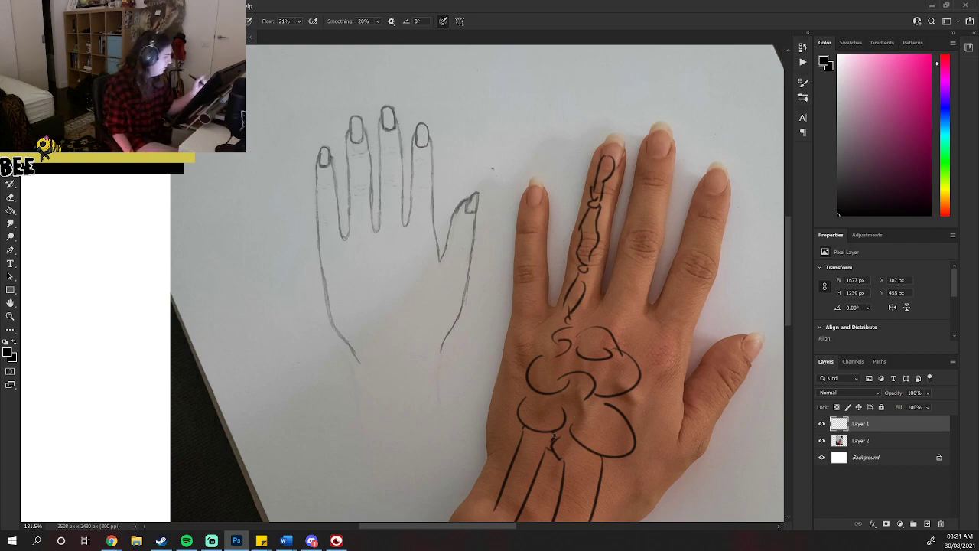
# Trace dark outlines along both sides of the ring finger and little finger on the pencil-drawn hand.
pyautogui.moveTo(347, 130); pyautogui.dragTo(346, 240)
pyautogui.moveTo(364, 127); pyautogui.dragTo(374, 229)
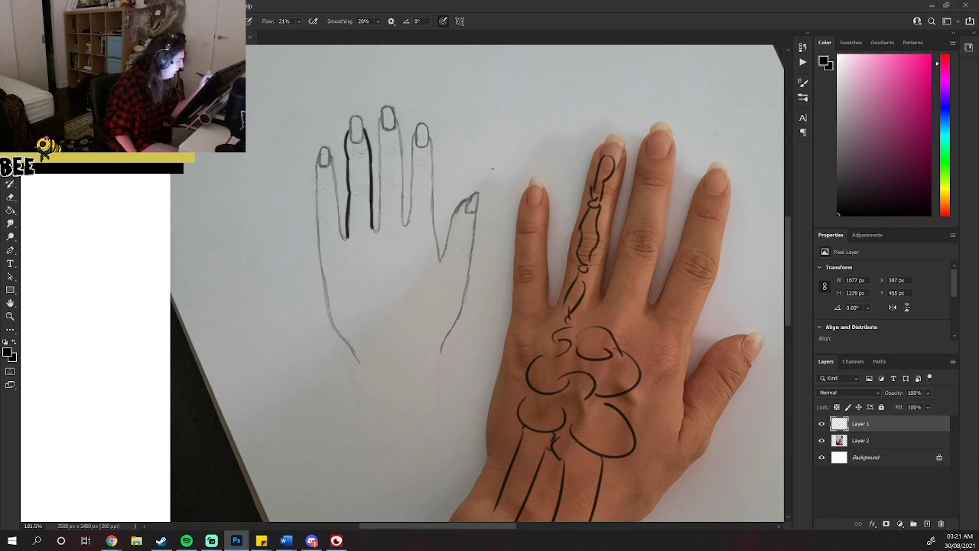
pyautogui.moveTo(335, 162); pyautogui.dragTo(339, 244)
pyautogui.moveTo(317, 156)
pyautogui.mouseDown()
pyautogui.moveTo(316, 251)
pyautogui.moveTo(349, 235)
pyautogui.mouseUp()
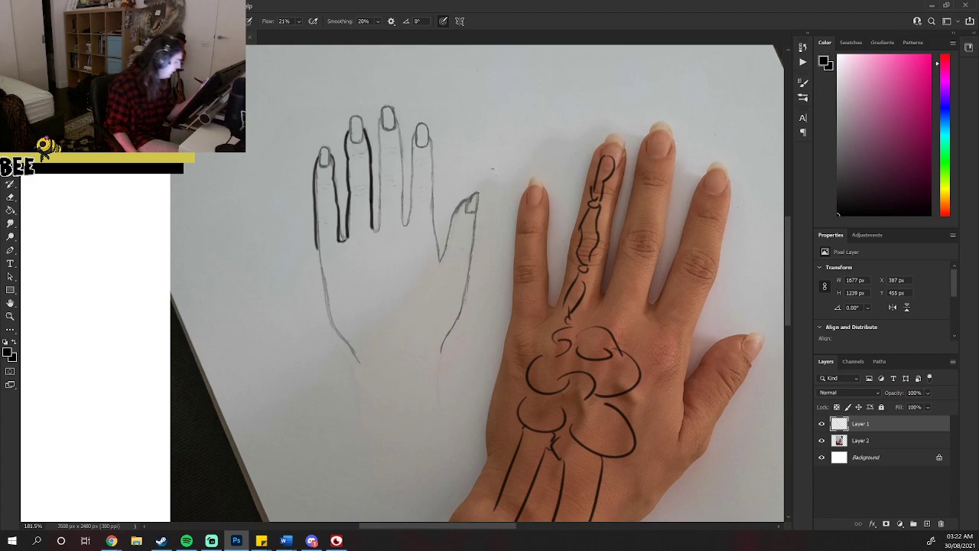
# Try dark outlines along the outer palm edge of both the photographed hand and the pencil-drawn hand.
pyautogui.moveTo(511, 315); pyautogui.dragTo(488, 427)
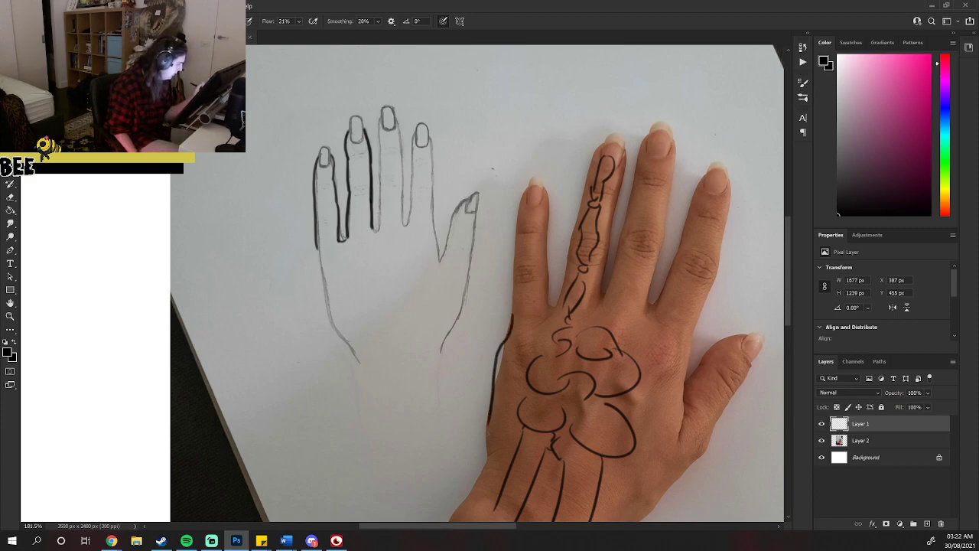
pyautogui.moveTo(315, 245)
pyautogui.mouseDown()
pyautogui.moveTo(320, 304)
pyautogui.moveTo(356, 358)
pyautogui.mouseUp()
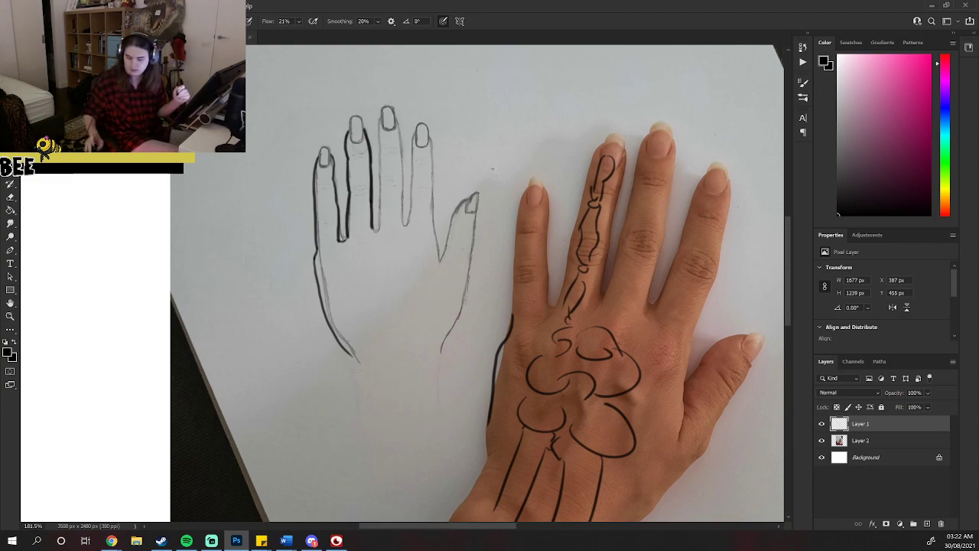
pyautogui.hotkey('ctrl', 'z')
pyautogui.hotkey('ctrl', 'z')
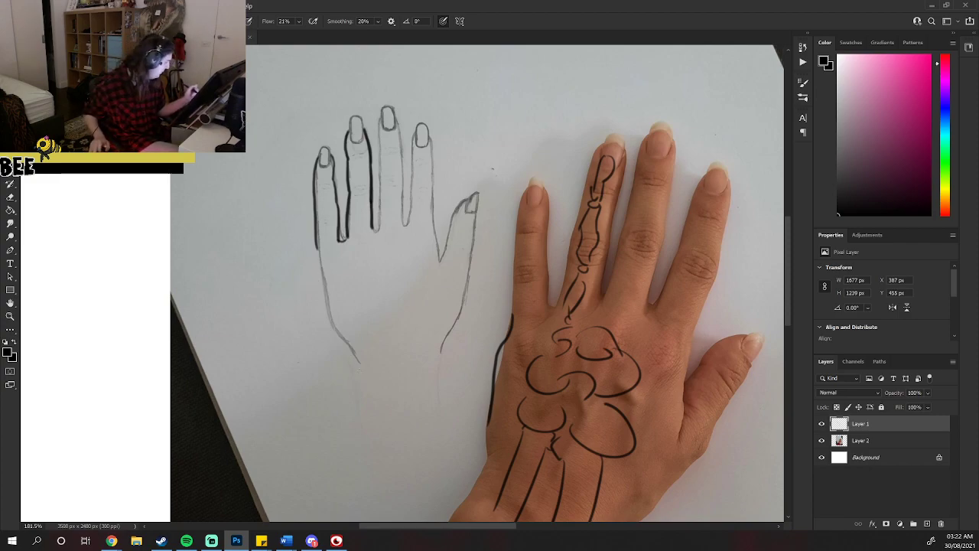
pyautogui.hotkey('ctrl', 'z')
pyautogui.hotkey('ctrl', 'z')
pyautogui.hotkey('ctrl', 'z')
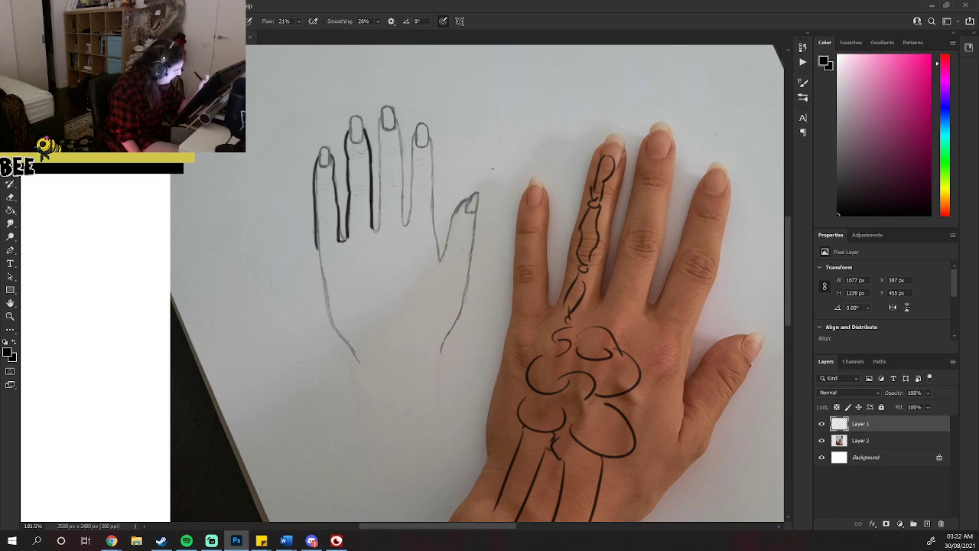
pyautogui.moveTo(318, 244)
pyautogui.mouseDown()
pyautogui.moveTo(317, 287)
pyautogui.moveTo(355, 372)
pyautogui.mouseUp()
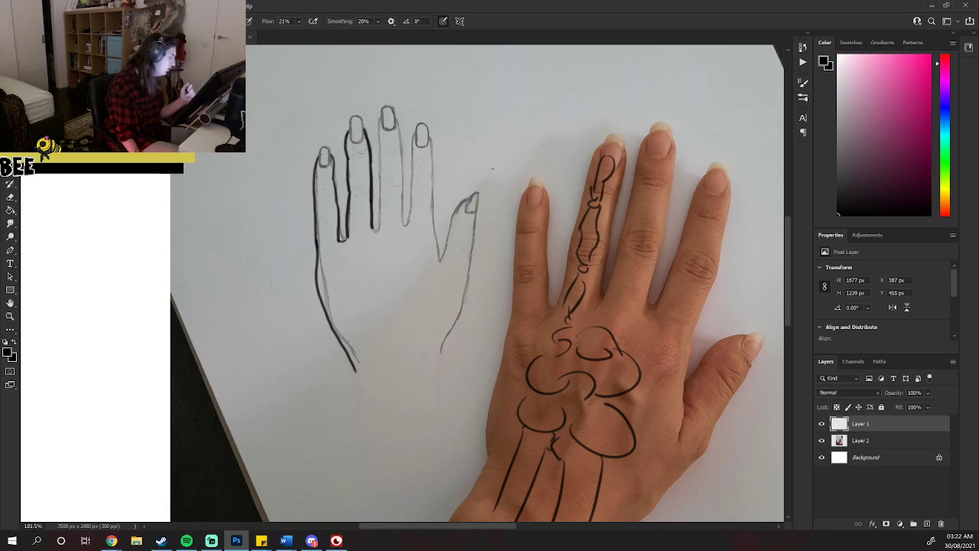
pyautogui.hotkey('ctrl', 'z')
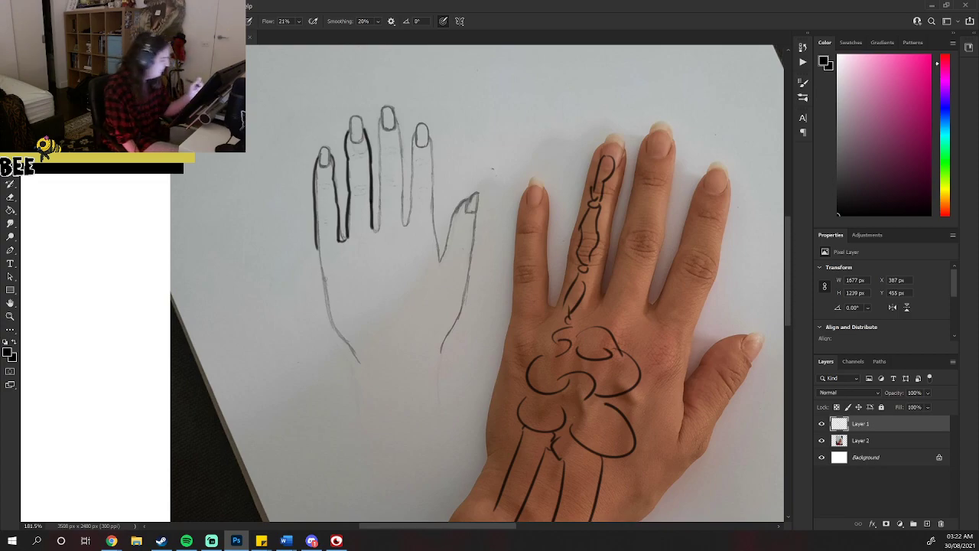
# Trace the pencil-drawn hand's outer palm edge down into the wrist and add short curves at the thumb-side wrist and lower palm.
pyautogui.moveTo(316, 248)
pyautogui.mouseDown()
pyautogui.moveTo(333, 335)
pyautogui.moveTo(354, 351)
pyautogui.moveTo(377, 344)
pyautogui.moveTo(357, 367)
pyautogui.moveTo(365, 419)
pyautogui.mouseUp()
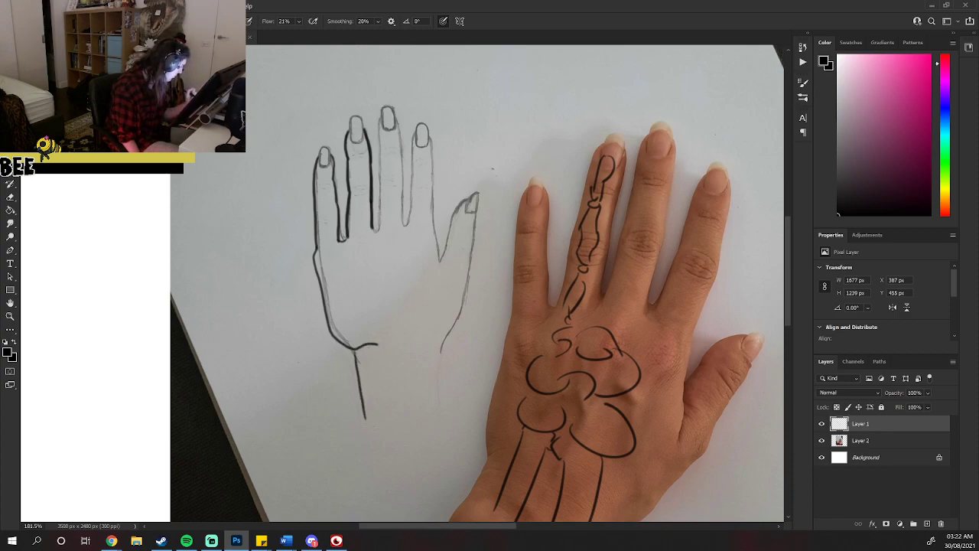
pyautogui.moveTo(417, 342); pyautogui.dragTo(439, 357)
pyautogui.moveTo(411, 313); pyautogui.dragTo(425, 312)
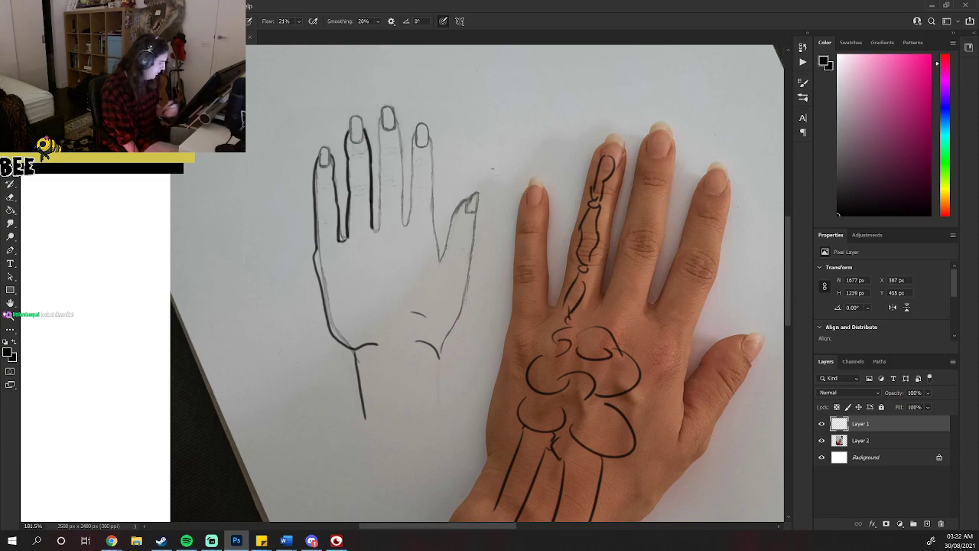
# Switch to Discord, enlarge the shared hand photo to examine the original drawing, and return to Photoshop.
pyautogui.click(312, 540)
pyautogui.press('Escape')
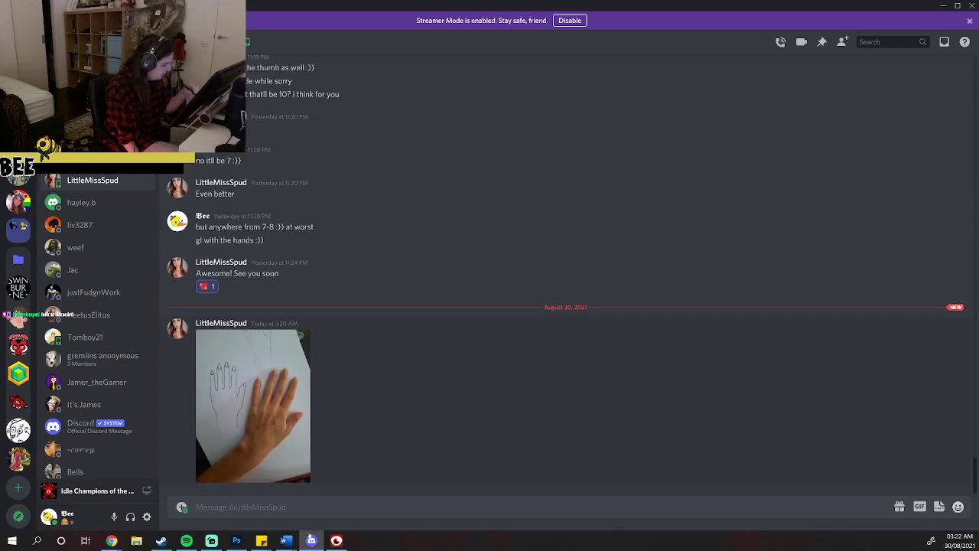
pyautogui.click(253, 405)
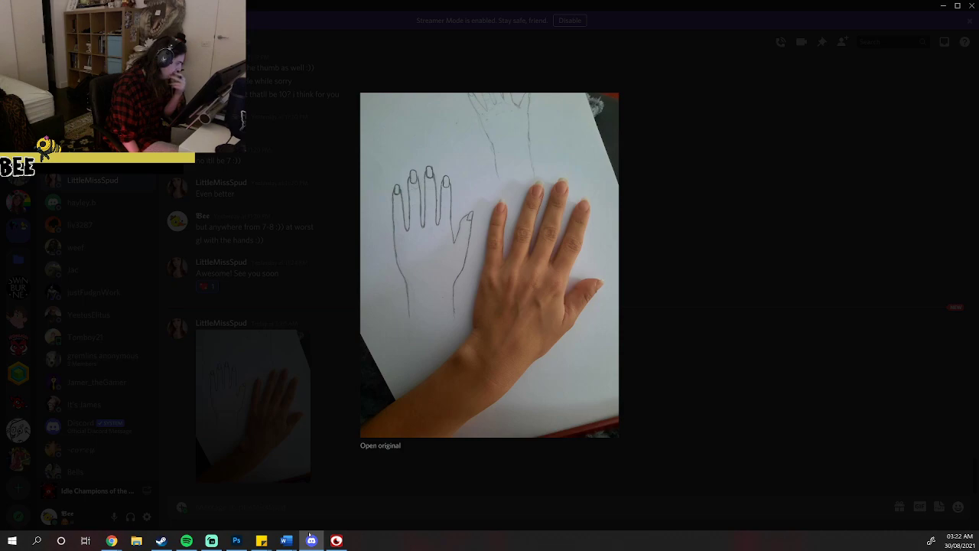
pyautogui.click(941, 6)
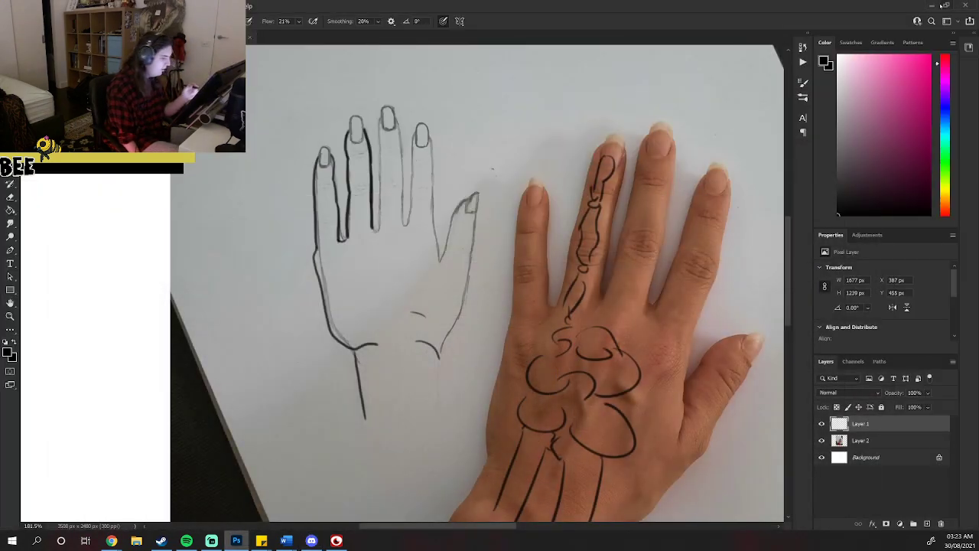
# Draw short dark creases where the thumb meets the index finger and small curved marks at the pencil-drawn wrist.
pyautogui.moveTo(438, 254); pyautogui.dragTo(437, 294)
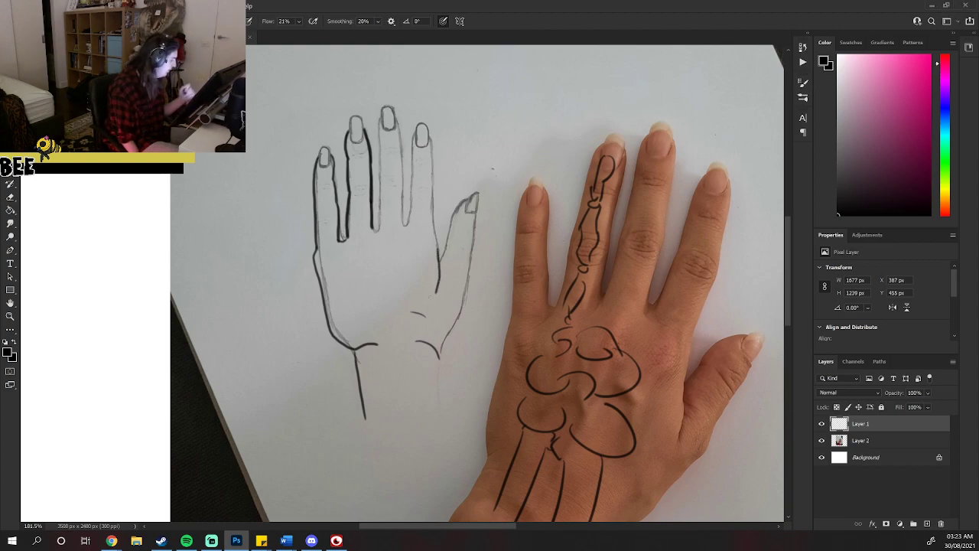
pyautogui.hotkey('ctrl', 'z')
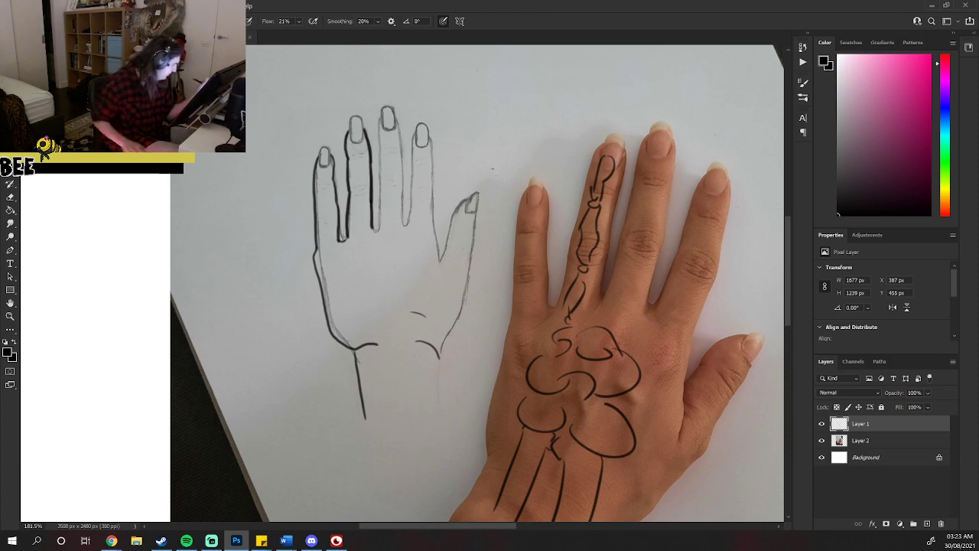
pyautogui.moveTo(439, 257); pyautogui.dragTo(443, 286)
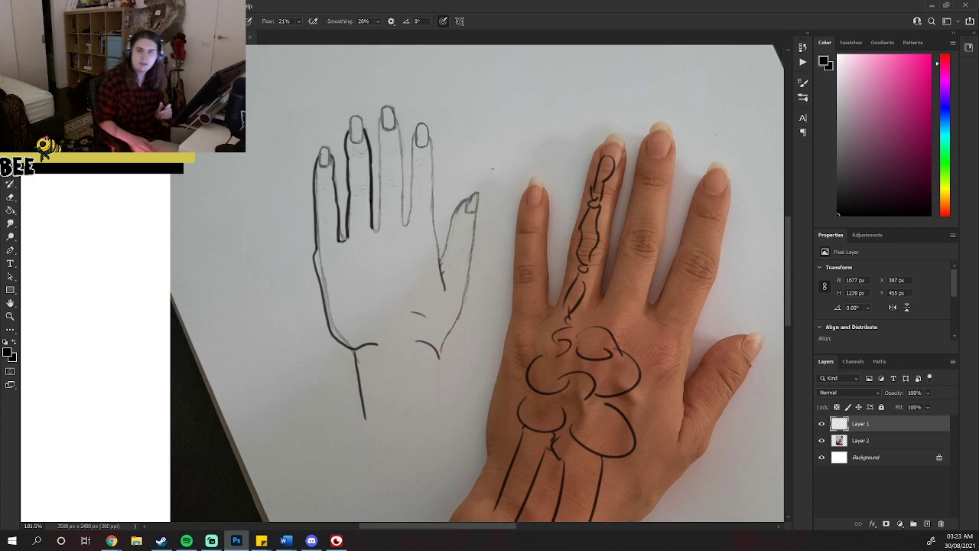
pyautogui.hotkey('ctrl', 'z')
pyautogui.hotkey('ctrl', 'z')
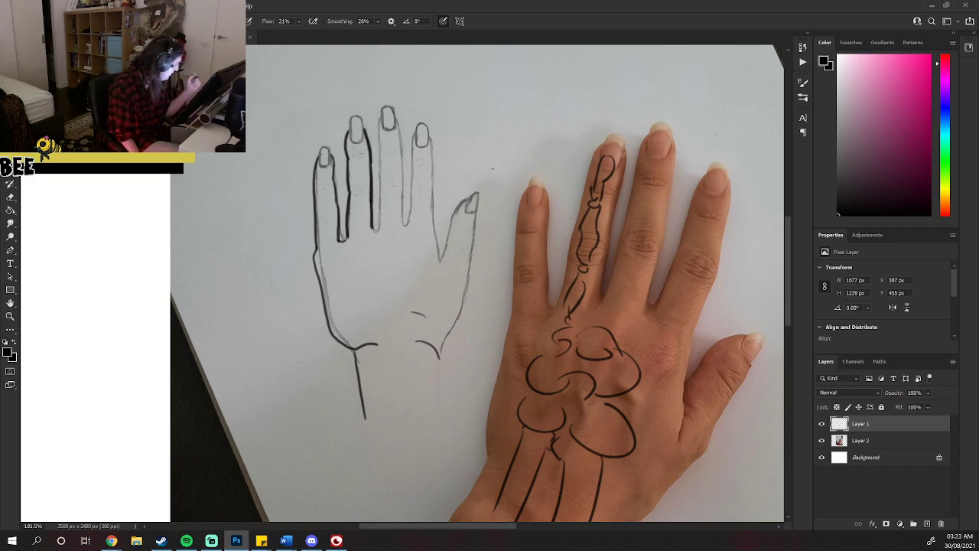
pyautogui.moveTo(437, 248)
pyautogui.mouseDown()
pyautogui.moveTo(446, 253)
pyautogui.moveTo(443, 279)
pyautogui.mouseUp()
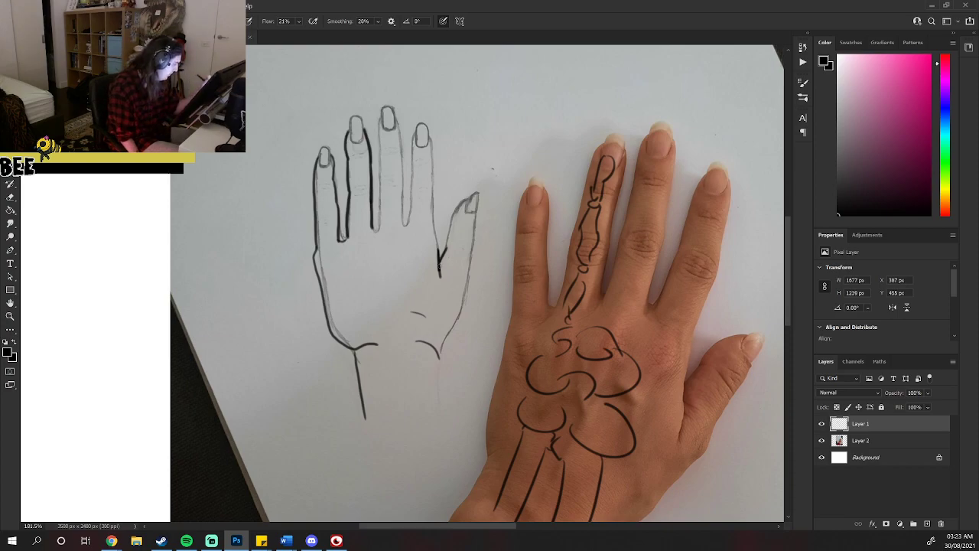
pyautogui.moveTo(439, 260); pyautogui.dragTo(442, 279)
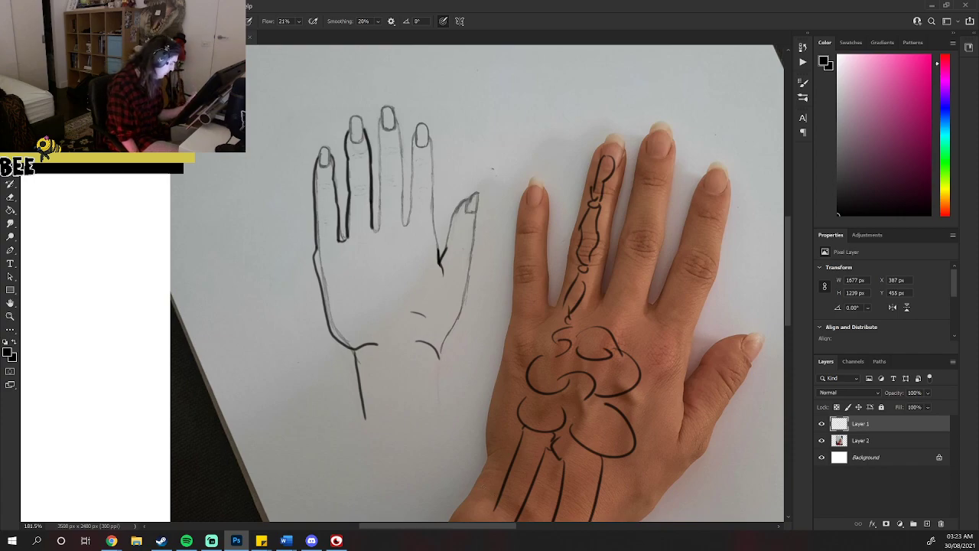
pyautogui.moveTo(378, 359); pyautogui.dragTo(369, 369)
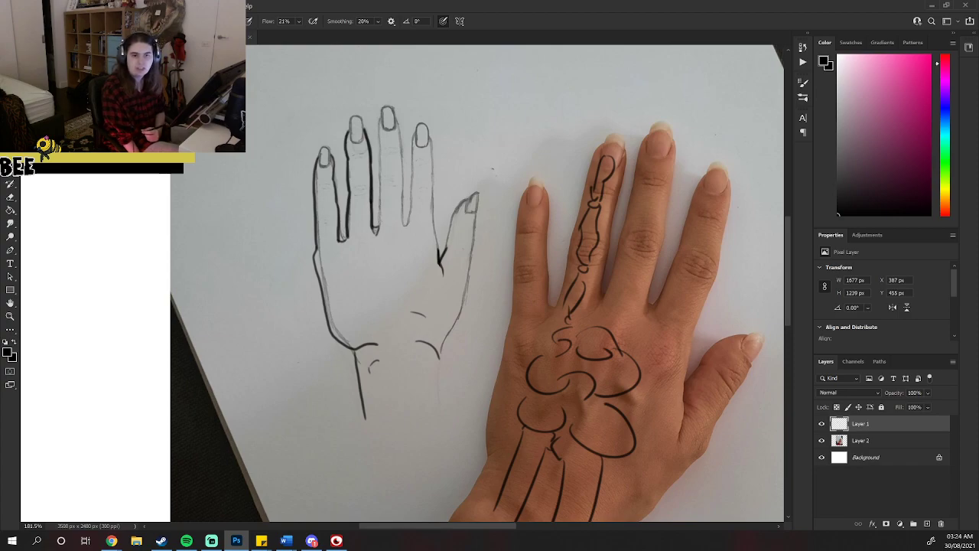
# Switch to Discord, close the enlarged photo, check the stream notification channel, and return to Photoshop.
pyautogui.hotkey('alt', 'Tab')
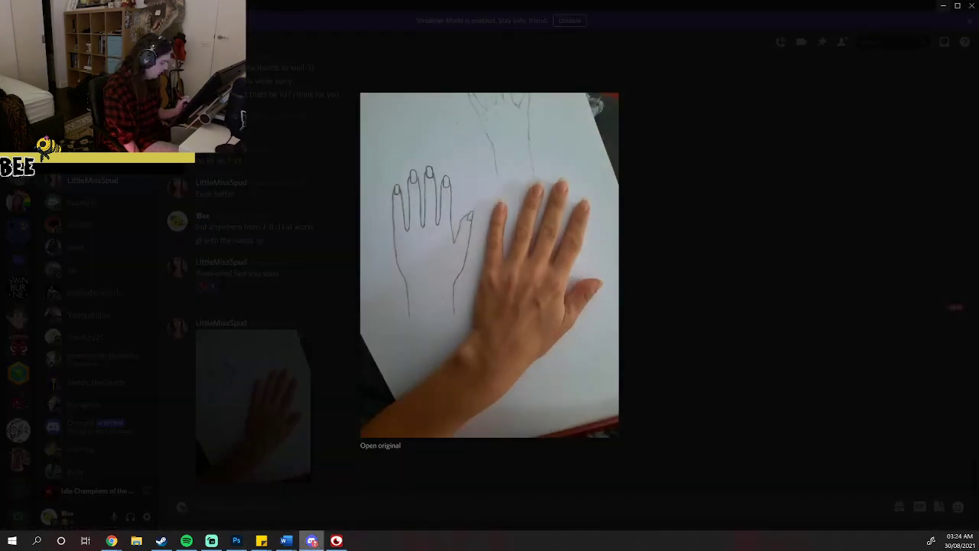
pyautogui.press('Escape')
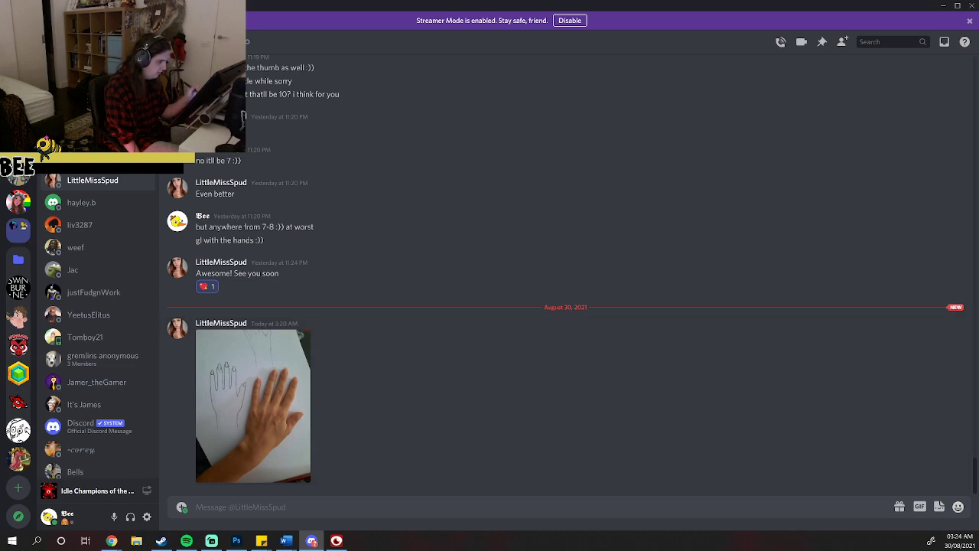
pyautogui.hotkey('ctrl', 'alt', 'Down')
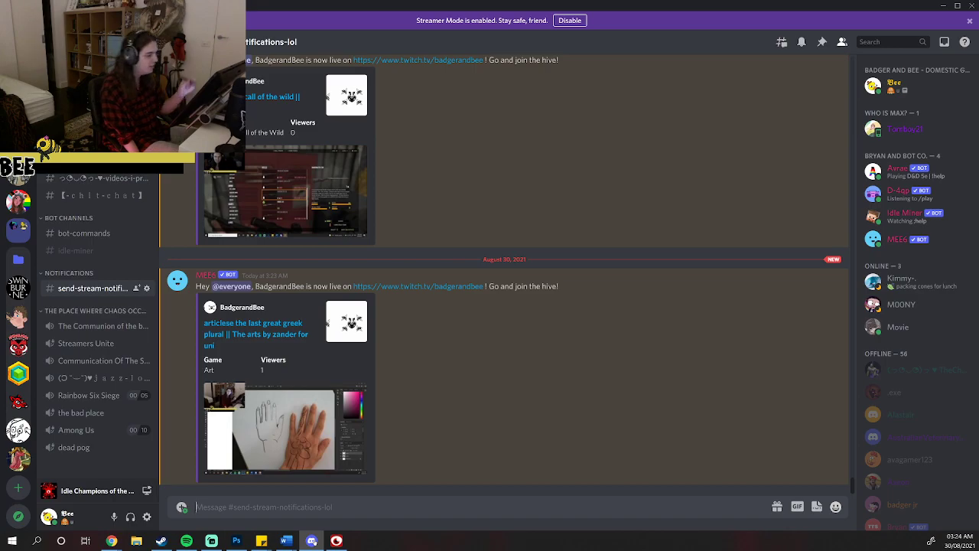
pyautogui.hotkey('ctrl', 'alt', 'Up')
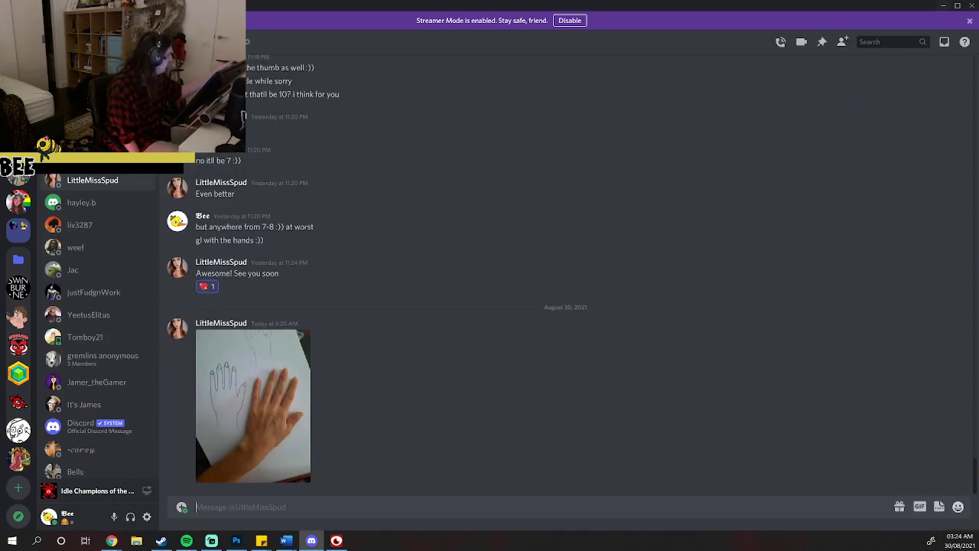
pyautogui.hotkey('alt', 'Tab')
# Undo all the finger, wrist and forearm bone strokes drawn over the photographed hand.
pyautogui.press('z')
pyautogui.moveTo(506, 336); pyautogui.dragTo(483, 345)
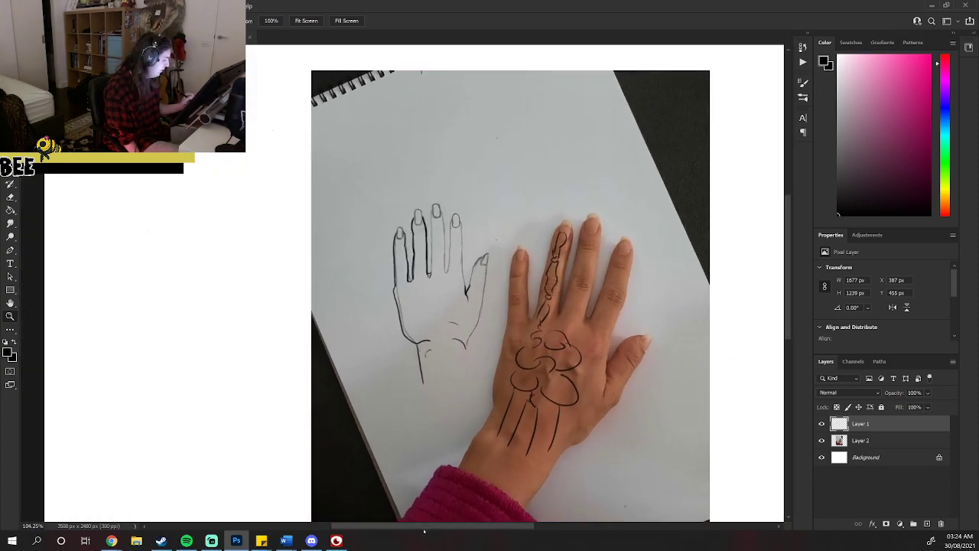
pyautogui.hscroll(3, 440, 515)
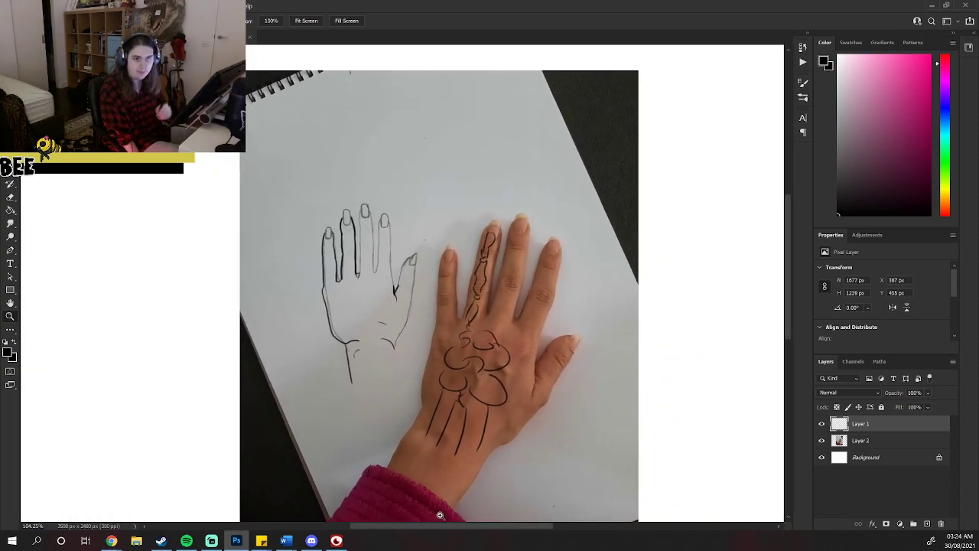
pyautogui.hotkey('ctrl', 'z')
pyautogui.hotkey('ctrl', 'z')
pyautogui.hotkey('ctrl', 'z')
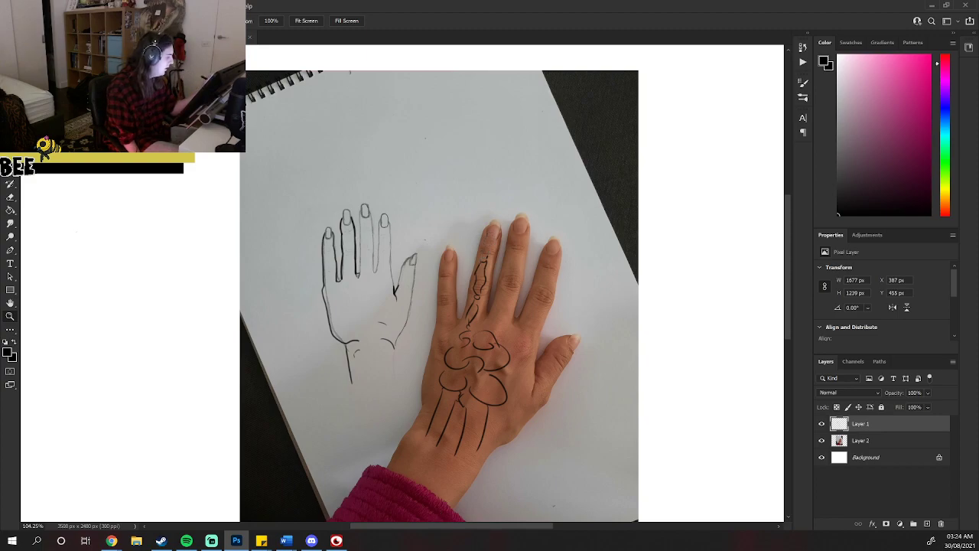
pyautogui.hotkey('ctrl', 'z')
pyautogui.hotkey('ctrl', 'z')
pyautogui.hotkey('ctrl', 'z')
pyautogui.hotkey('ctrl', 'z')
pyautogui.hotkey('ctrl', 'z')
pyautogui.hotkey('ctrl', 'z')
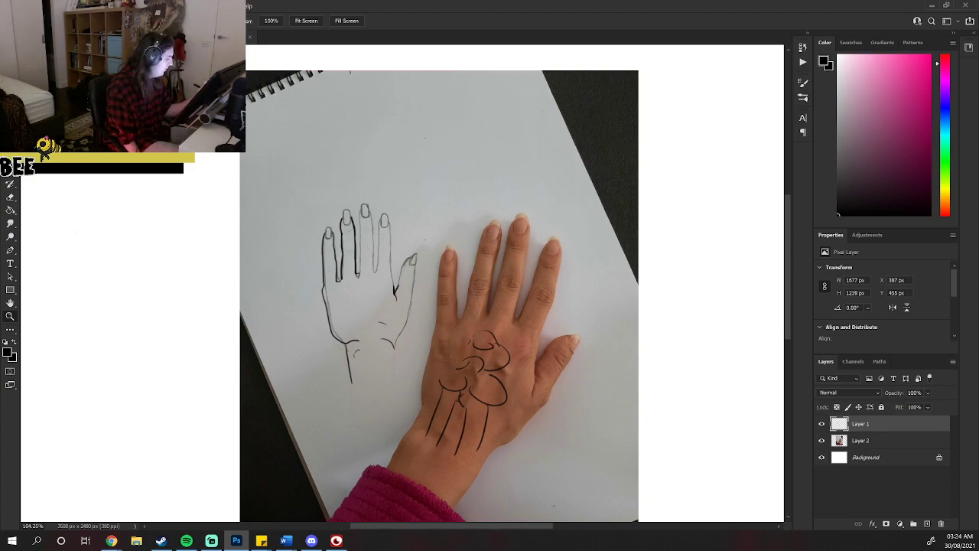
pyautogui.hotkey('ctrl', 'z')
pyautogui.hotkey('ctrl', 'z')
pyautogui.hotkey('ctrl', 'z')
pyautogui.hotkey('ctrl', 'z')
pyautogui.hotkey('ctrl', 'z')
pyautogui.hotkey('ctrl', 'z')
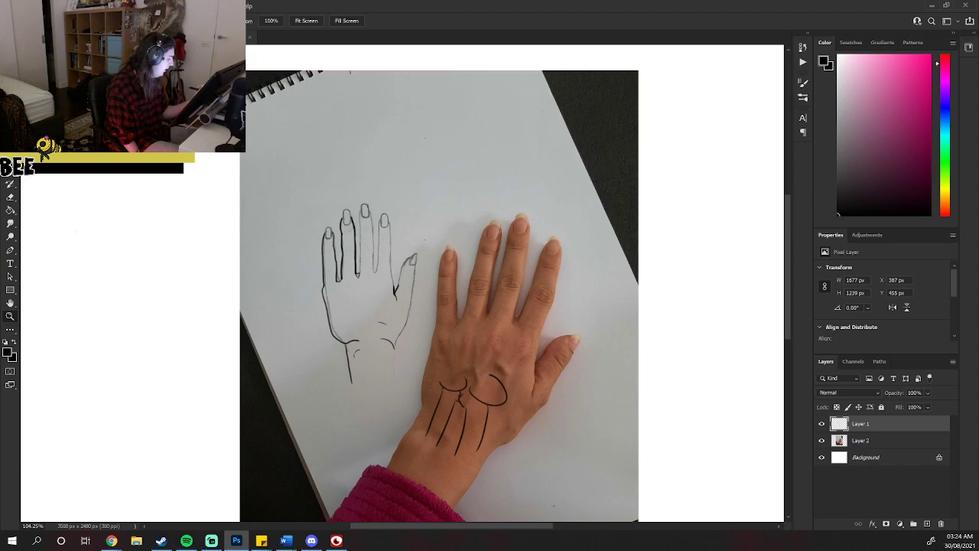
pyautogui.hotkey('ctrl', 'z')
pyautogui.hotkey('ctrl', 'z')
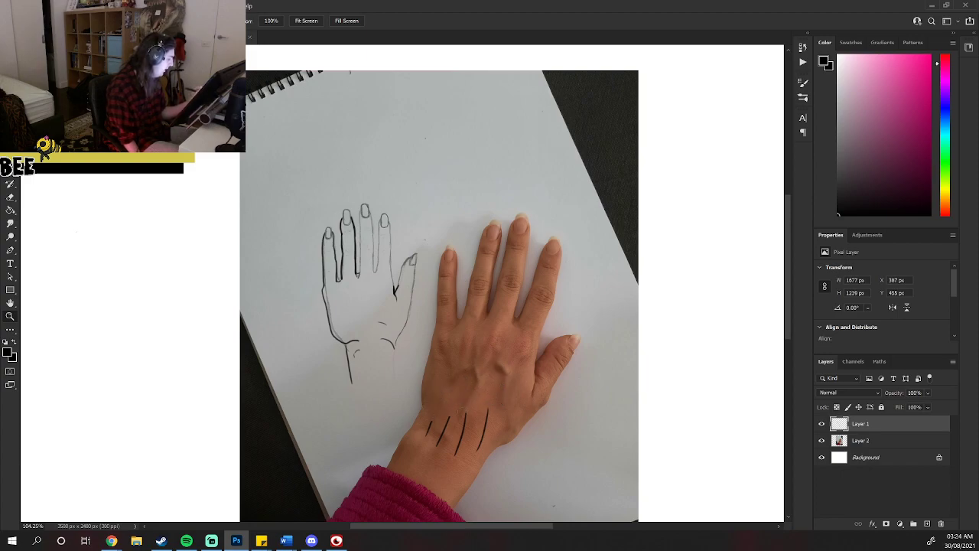
pyautogui.hotkey('ctrl', 'z')
pyautogui.hotkey('ctrl', 'z')
pyautogui.hotkey('ctrl', 'z')
pyautogui.hotkey('ctrl', 'z')
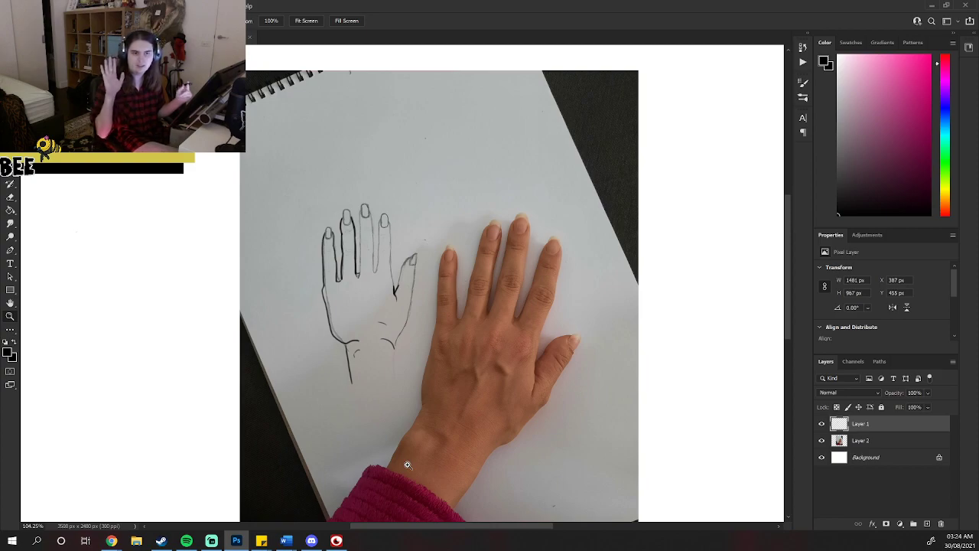
# Undo all the dark outlines and wrist marks drawn over the pencil-drawn hand.
pyautogui.hotkey('ctrl', 'z')
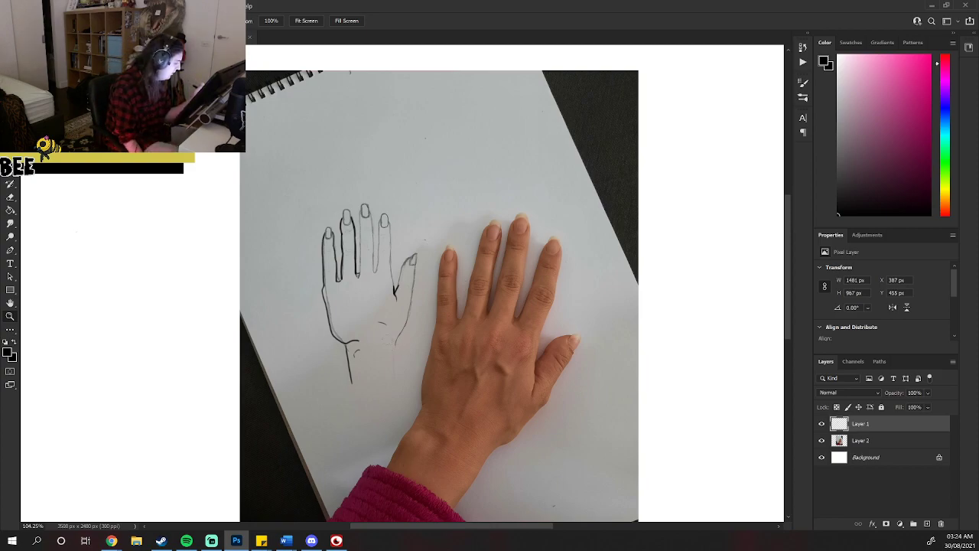
pyautogui.hotkey('ctrl', 'z')
pyautogui.hotkey('ctrl', 'z')
pyautogui.hotkey('ctrl', 'z')
pyautogui.hotkey('ctrl', 'z')
pyautogui.hotkey('ctrl', 'z')
pyautogui.hotkey('ctrl', 'z')
pyautogui.hotkey('ctrl', 'z')
pyautogui.hotkey('ctrl', 'z')
pyautogui.hotkey('ctrl', 'z')
pyautogui.hotkey('ctrl', 'z')
pyautogui.hotkey('ctrl', 'z')
pyautogui.click(358, 363)
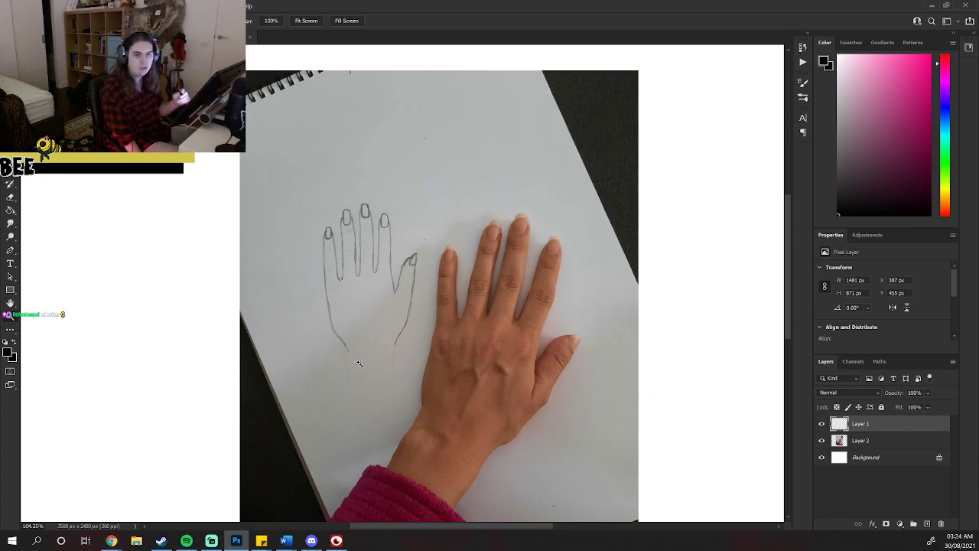
# Brush knuckle and tendon marks across the back of the pencil-drawn hand and darken its lower outer palm edge.
pyautogui.click(9, 184)
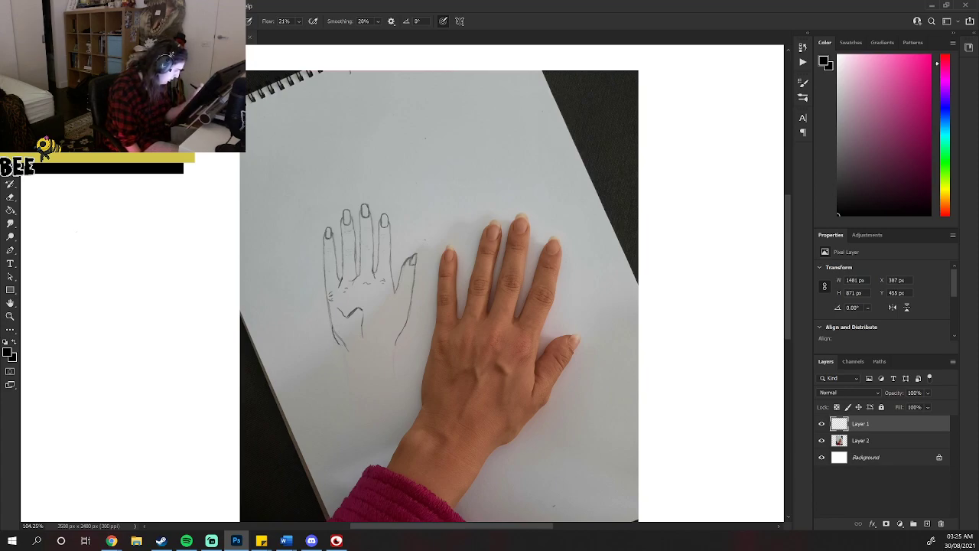
pyautogui.moveTo(332, 325); pyautogui.dragTo(342, 347)
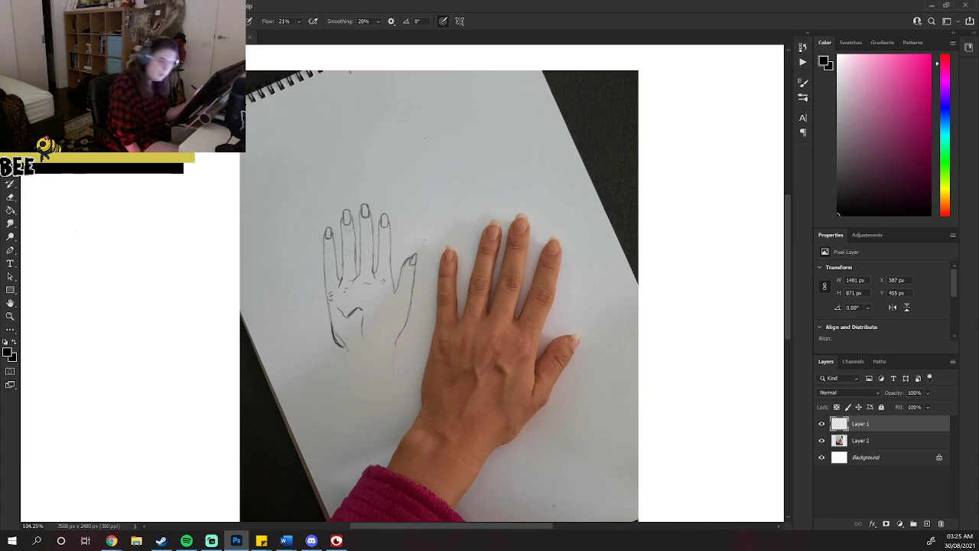
pyautogui.moveTo(426, 391); pyautogui.dragTo(420, 422)
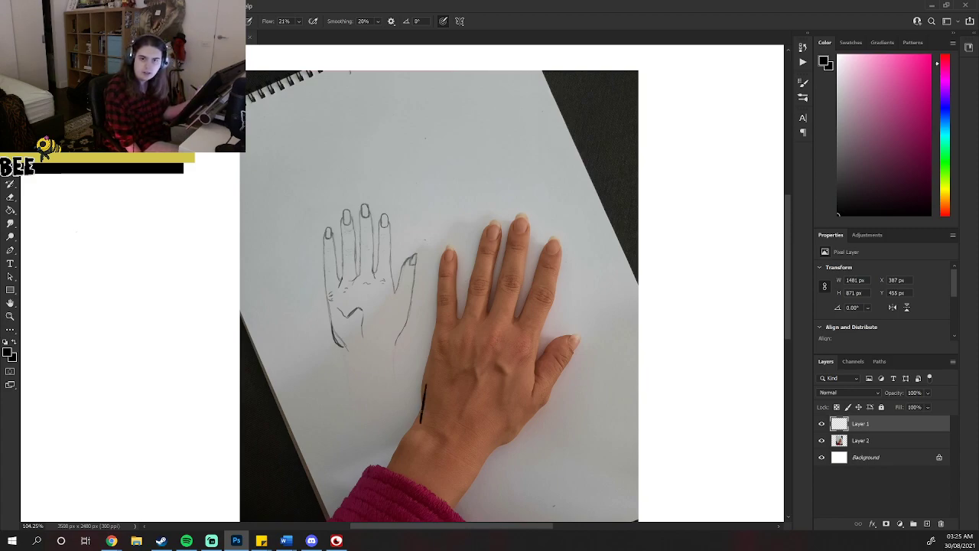
pyautogui.hotkey('ctrl', 'z')
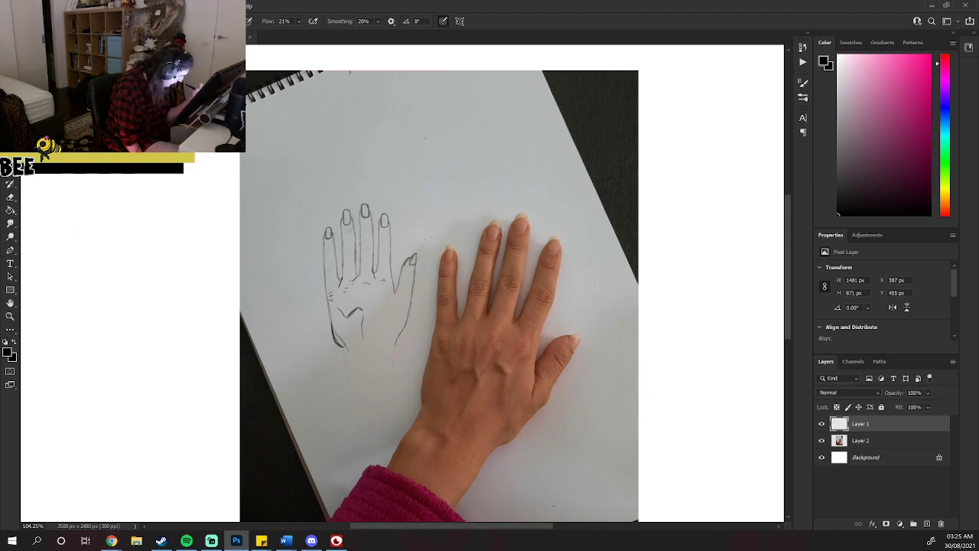
# Brush the wrist curve beside the photographed hand and mark the pencil hand's wrist lines and thumb base.
pyautogui.moveTo(423, 377); pyautogui.dragTo(415, 419)
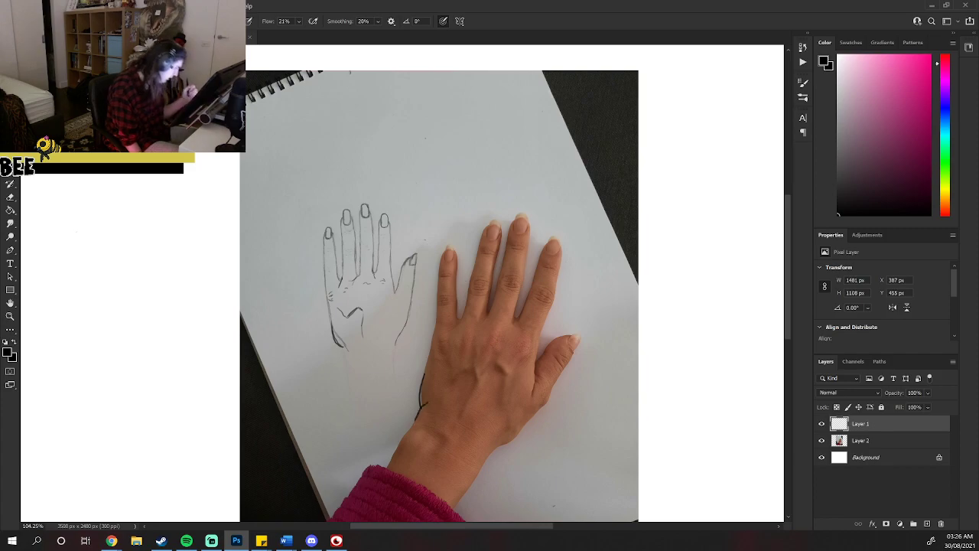
pyautogui.moveTo(343, 353); pyautogui.dragTo(348, 366)
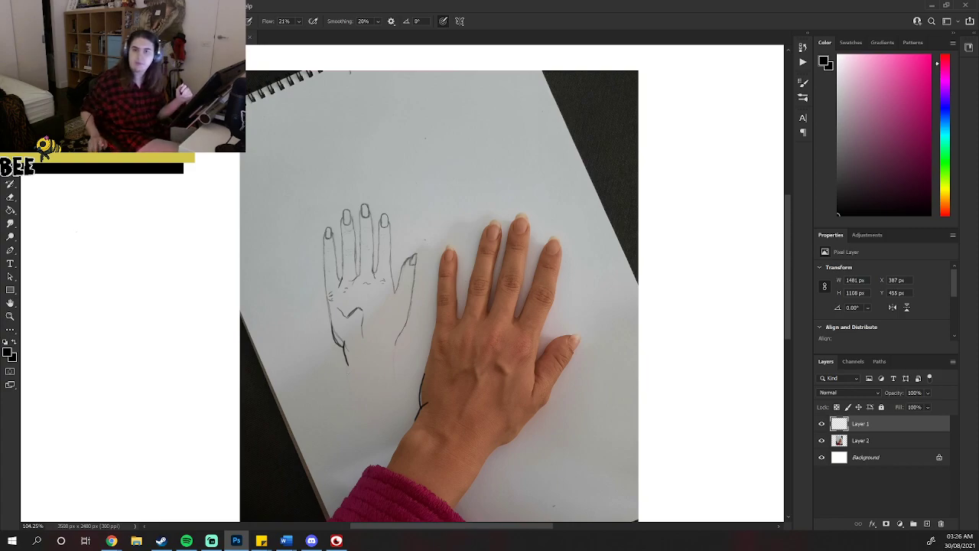
pyautogui.hotkey('ctrl', 'z')
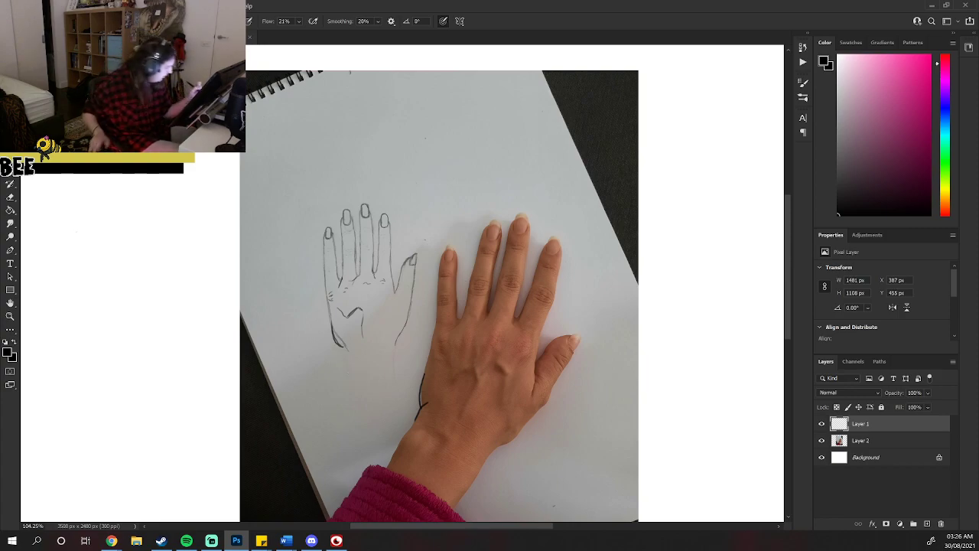
pyautogui.moveTo(345, 354); pyautogui.dragTo(347, 365)
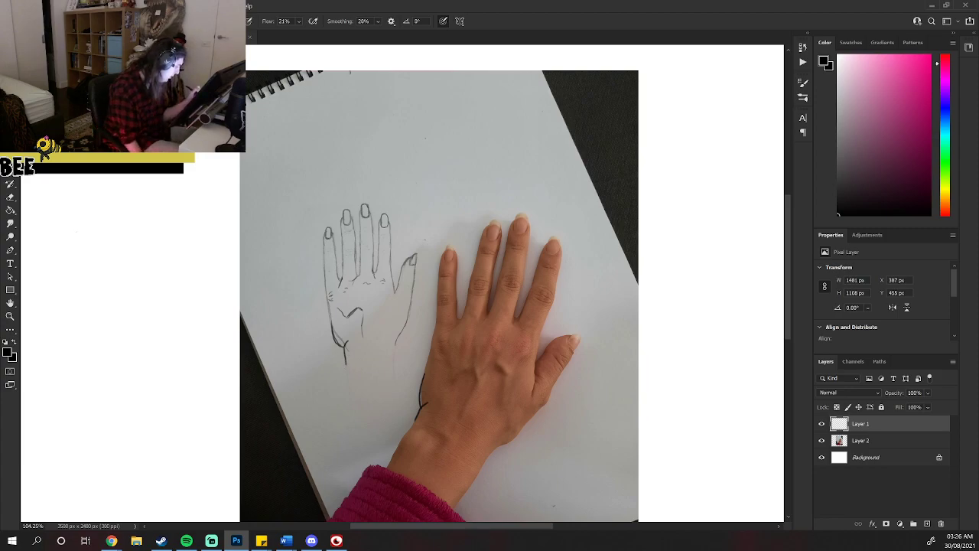
pyautogui.moveTo(408, 315)
pyautogui.mouseDown()
pyautogui.moveTo(394, 354)
pyautogui.moveTo(386, 337)
pyautogui.mouseUp()
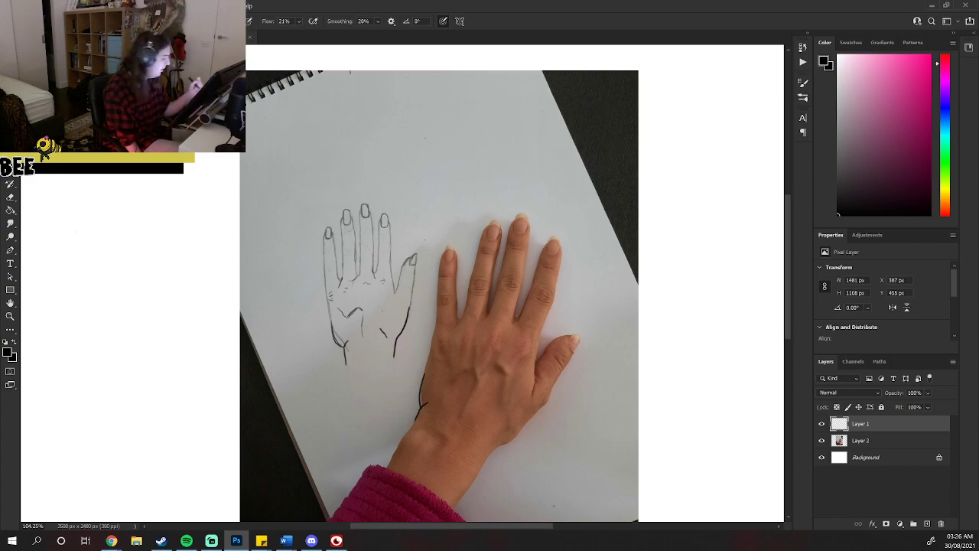
# Erase all brushed knuckle, tendon and wrist marks from the pencil hand and the photographed hand.
pyautogui.moveTo(405, 311)
pyautogui.mouseDown()
pyautogui.moveTo(396, 357)
pyautogui.moveTo(352, 311)
pyautogui.moveTo(342, 356)
pyautogui.moveTo(334, 321)
pyautogui.mouseUp()
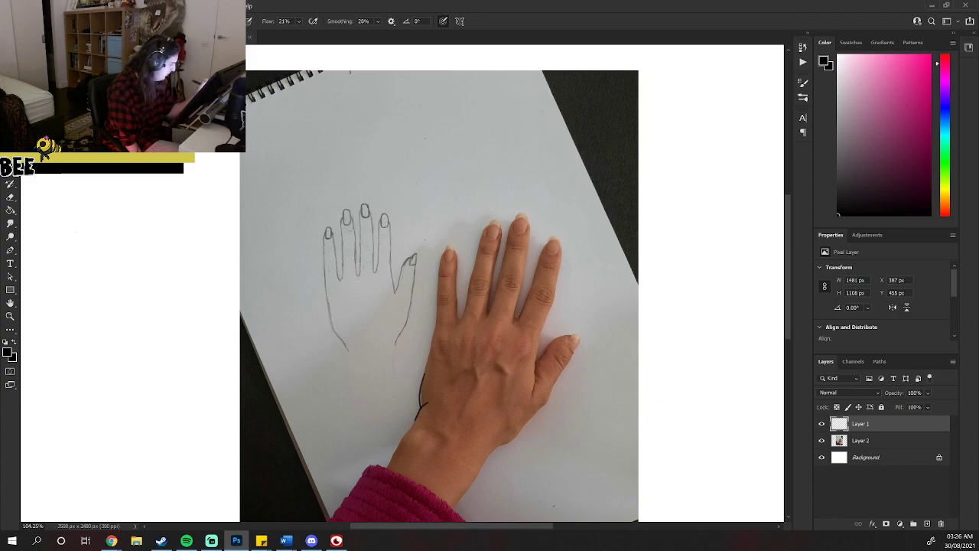
pyautogui.moveTo(423, 374); pyautogui.dragTo(417, 420)
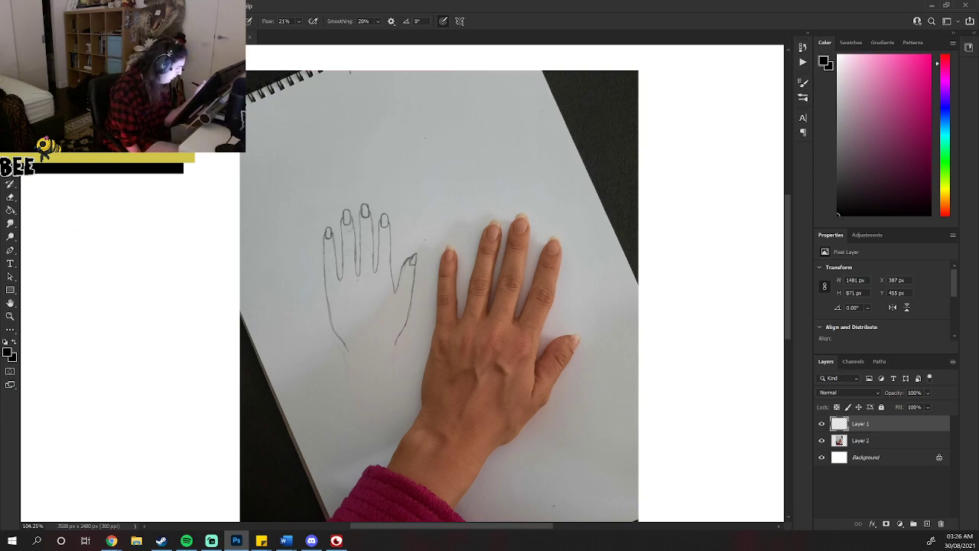
# Outline the palm, thumb base and paired fingers as flat block shapes over the pencil-drawn hand.
pyautogui.moveTo(343, 280)
pyautogui.mouseDown()
pyautogui.moveTo(338, 338)
pyautogui.moveTo(373, 280)
pyautogui.moveTo(388, 278)
pyautogui.moveTo(391, 339)
pyautogui.moveTo(346, 344)
pyautogui.moveTo(389, 346)
pyautogui.mouseUp()
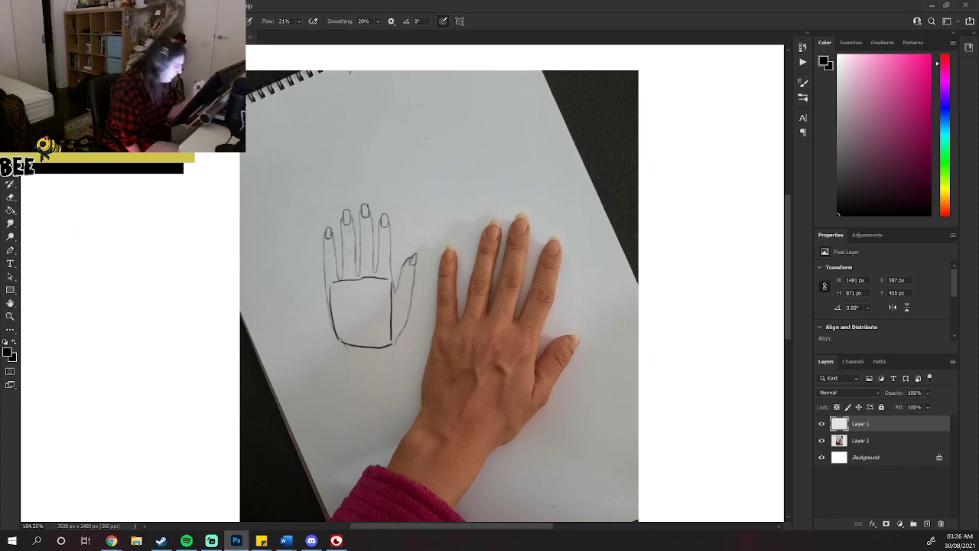
pyautogui.moveTo(393, 290)
pyautogui.mouseDown()
pyautogui.moveTo(406, 297)
pyautogui.moveTo(397, 340)
pyautogui.mouseUp()
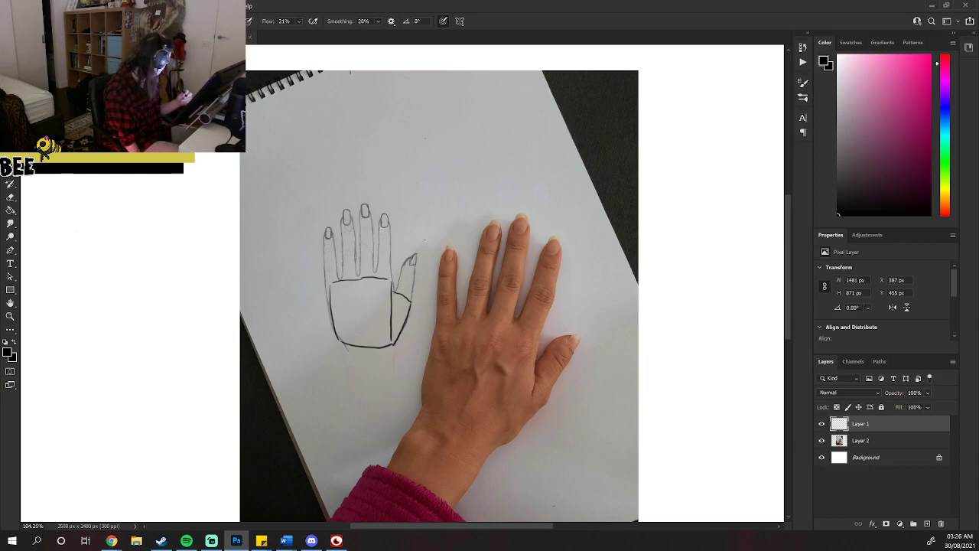
pyautogui.moveTo(330, 280)
pyautogui.mouseDown()
pyautogui.moveTo(327, 251)
pyautogui.moveTo(351, 249)
pyautogui.moveTo(356, 280)
pyautogui.mouseUp()
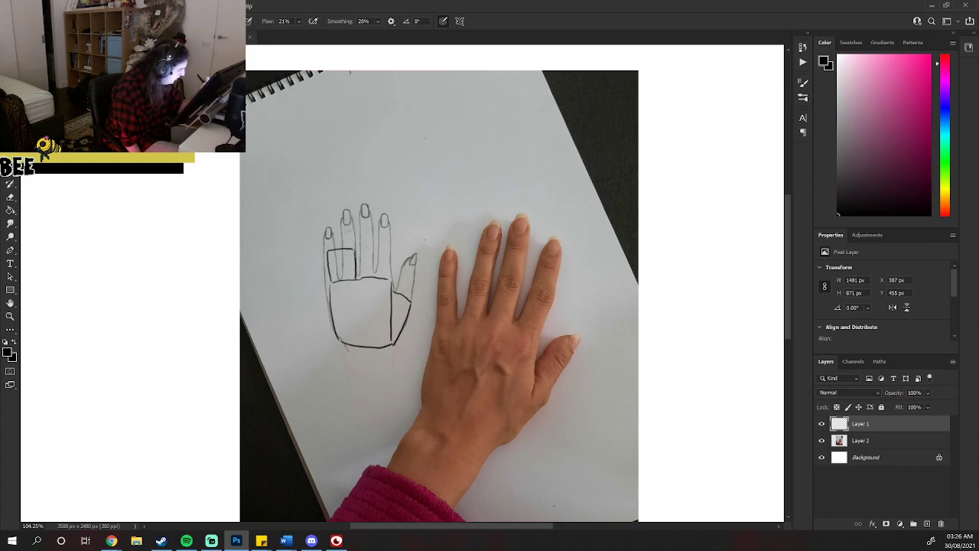
pyautogui.moveTo(326, 245)
pyautogui.mouseDown()
pyautogui.moveTo(326, 228)
pyautogui.moveTo(345, 219)
pyautogui.moveTo(349, 243)
pyautogui.mouseUp()
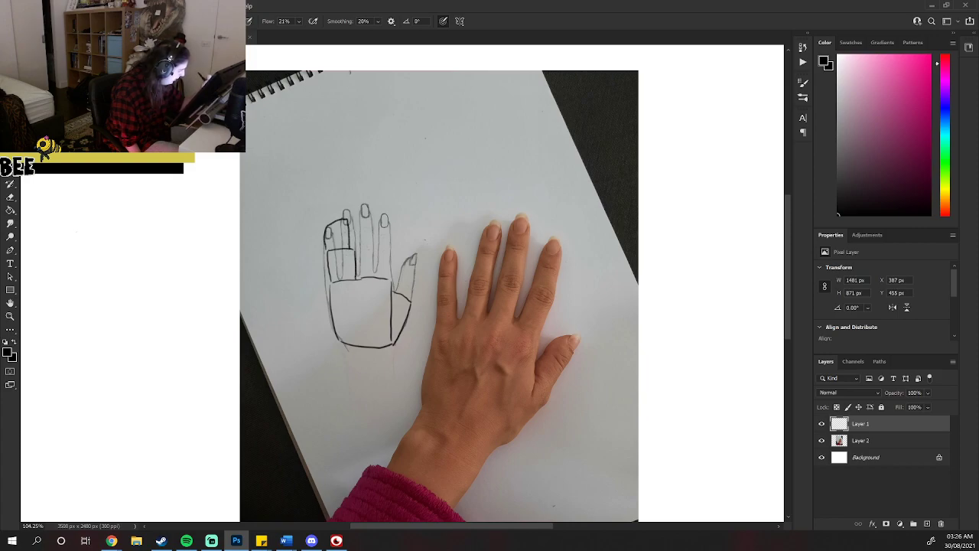
pyautogui.moveTo(359, 277)
pyautogui.mouseDown()
pyautogui.moveTo(359, 250)
pyautogui.moveTo(386, 248)
pyautogui.moveTo(386, 280)
pyautogui.mouseUp()
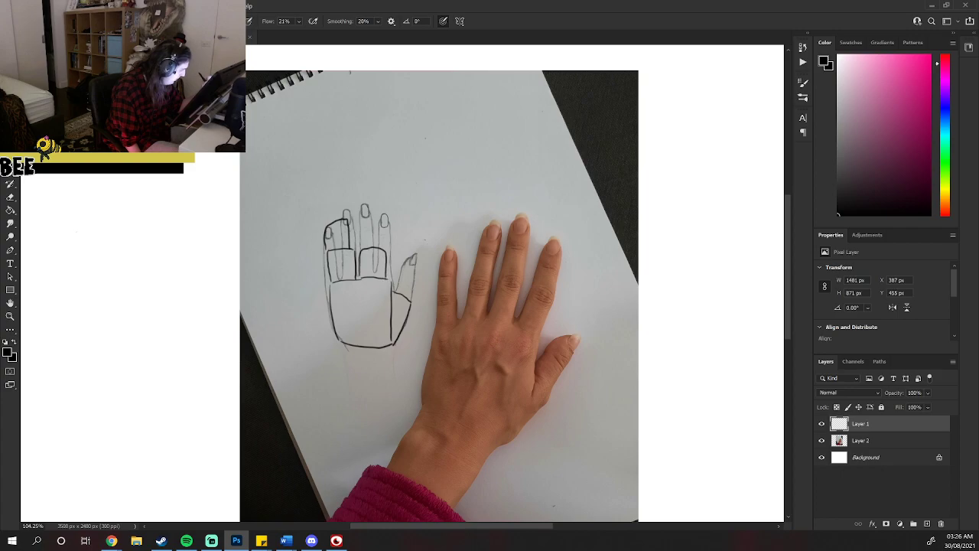
pyautogui.moveTo(360, 248)
pyautogui.mouseDown()
pyautogui.moveTo(362, 215)
pyautogui.moveTo(387, 217)
pyautogui.moveTo(387, 251)
pyautogui.mouseUp()
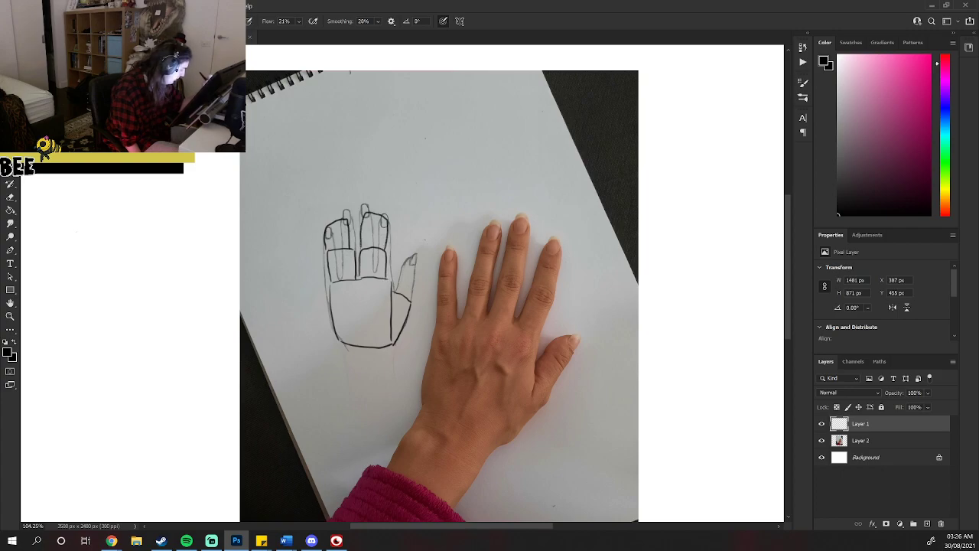
# Draw the thumb's two upper segments and divide the paired finger blocks into individual fingers.
pyautogui.moveTo(395, 289); pyautogui.dragTo(398, 280)
pyautogui.moveTo(398, 280)
pyautogui.mouseDown()
pyautogui.moveTo(410, 280)
pyautogui.moveTo(409, 299)
pyautogui.moveTo(415, 266)
pyautogui.moveTo(414, 284)
pyautogui.mouseUp()
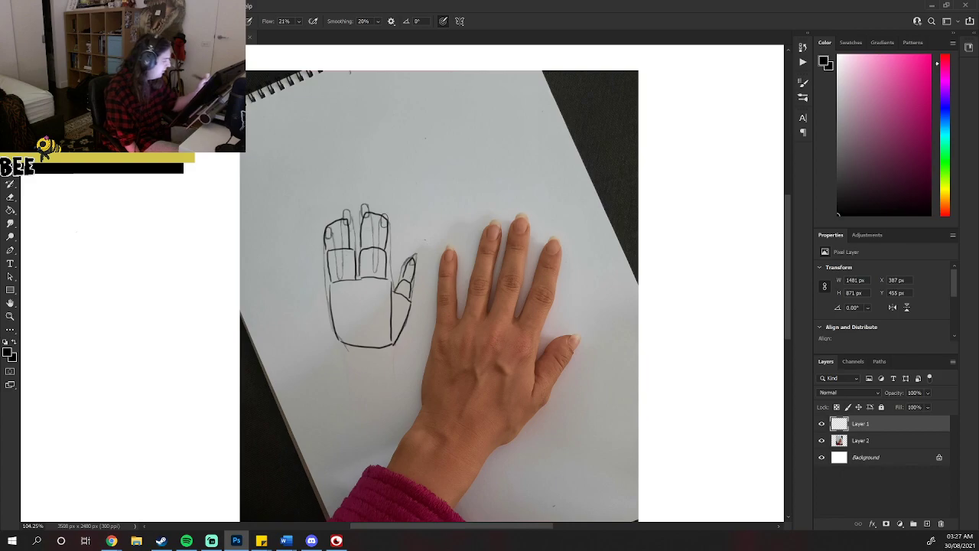
pyautogui.moveTo(375, 216)
pyautogui.mouseDown()
pyautogui.moveTo(373, 269)
pyautogui.moveTo(344, 280)
pyautogui.mouseUp()
pyautogui.moveTo(340, 251); pyautogui.dragTo(341, 263)
pyautogui.moveTo(338, 224); pyautogui.dragTo(339, 240)
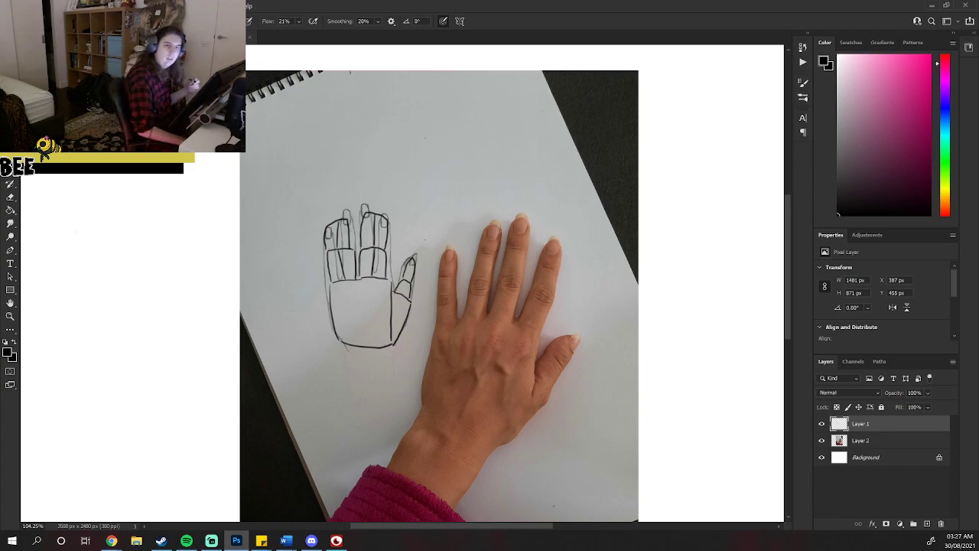
# Sketch a three-dimensional palm block in the empty paper above the pencil hand and refine its finger-side edges.
pyautogui.moveTo(424, 151)
pyautogui.mouseDown()
pyautogui.moveTo(429, 164)
pyautogui.moveTo(432, 136)
pyautogui.moveTo(463, 117)
pyautogui.moveTo(428, 164)
pyautogui.mouseUp()
pyautogui.moveTo(465, 132)
pyautogui.mouseDown()
pyautogui.moveTo(452, 144)
pyautogui.moveTo(466, 130)
pyautogui.moveTo(390, 131)
pyautogui.mouseUp()
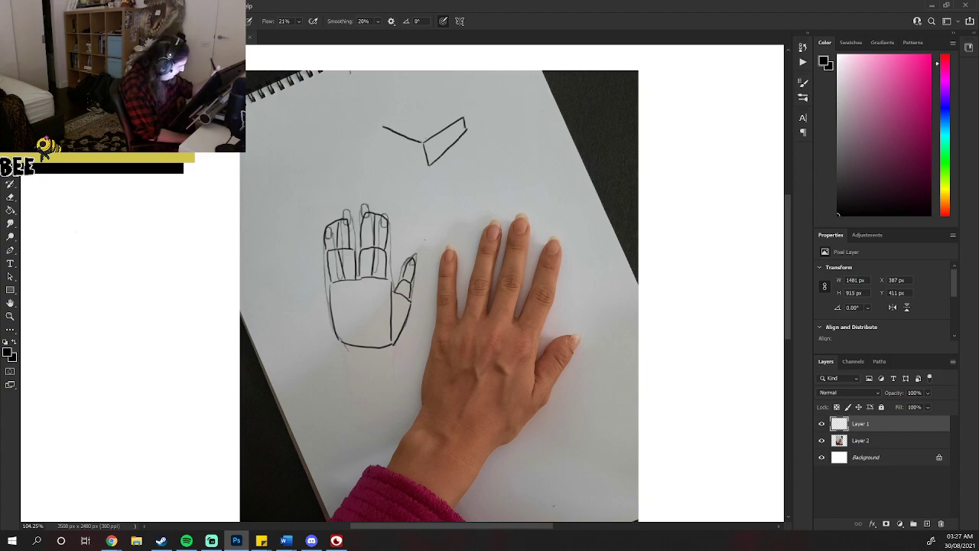
pyautogui.moveTo(427, 164)
pyautogui.mouseDown()
pyautogui.moveTo(382, 128)
pyautogui.moveTo(435, 109)
pyautogui.moveTo(459, 113)
pyautogui.mouseUp()
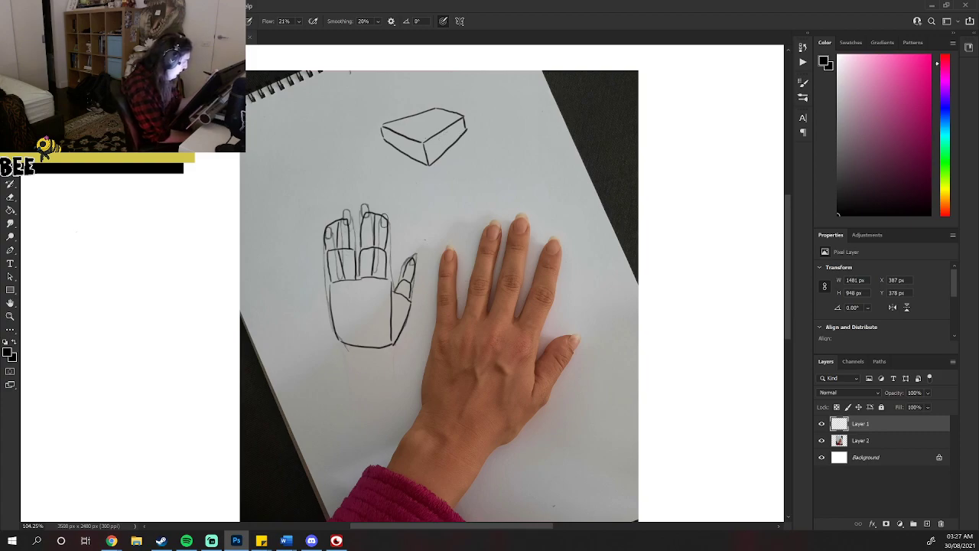
pyautogui.moveTo(460, 130)
pyautogui.mouseDown()
pyautogui.moveTo(461, 143)
pyautogui.moveTo(429, 164)
pyautogui.mouseUp()
pyautogui.moveTo(454, 131); pyautogui.dragTo(432, 141)
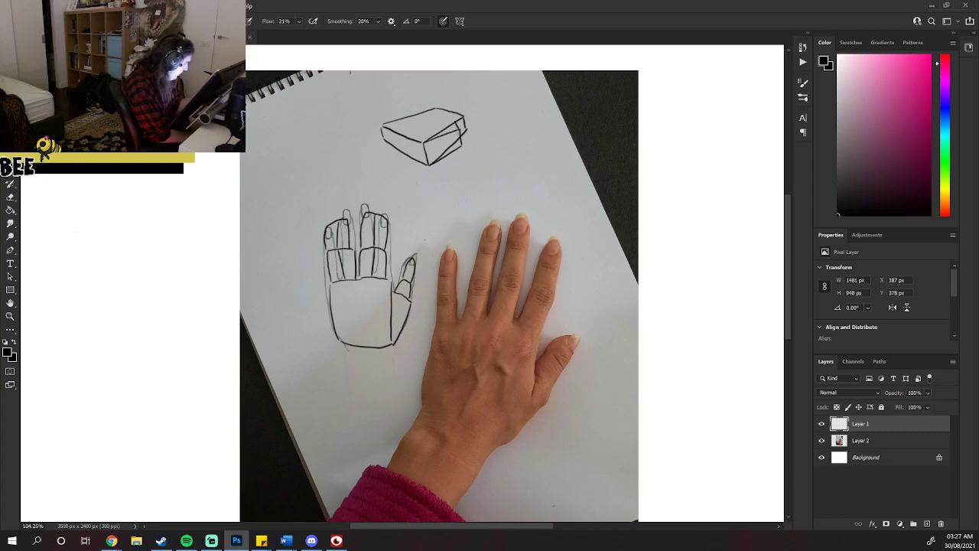
pyautogui.moveTo(441, 158)
pyautogui.mouseDown()
pyautogui.moveTo(451, 147)
pyautogui.moveTo(432, 160)
pyautogui.mouseUp()
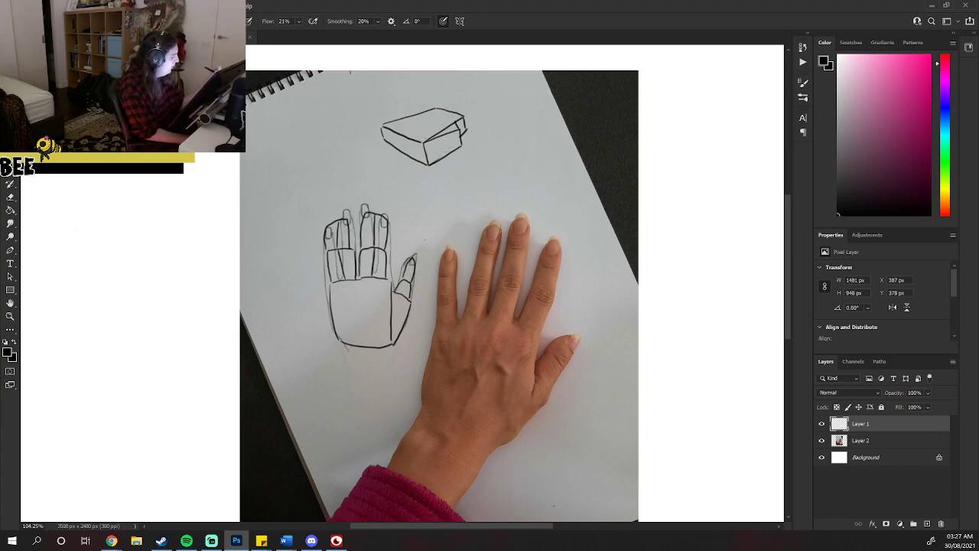
# Add segmented, foreshortened block fingers to the front of the three-dimensional palm block.
pyautogui.moveTo(438, 108); pyautogui.dragTo(461, 105)
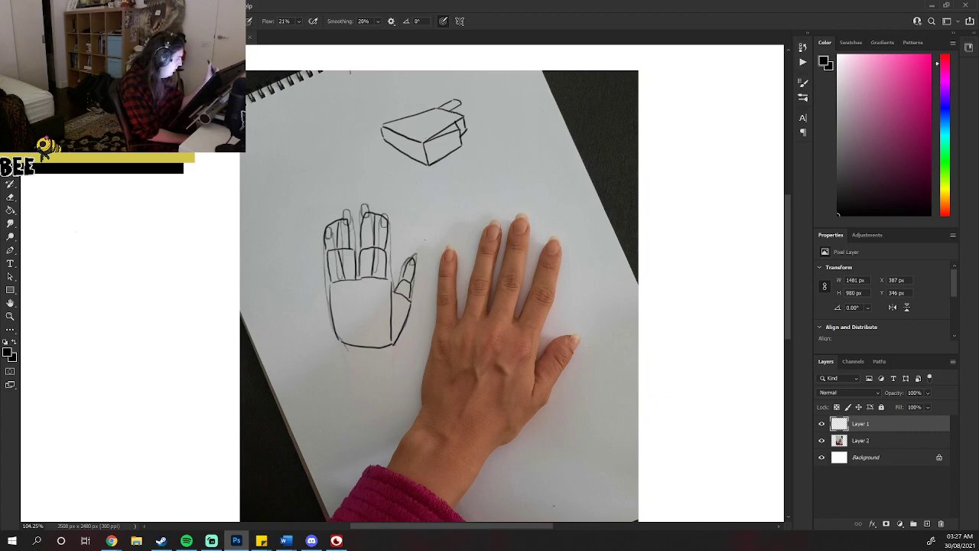
pyautogui.moveTo(462, 108); pyautogui.dragTo(470, 105)
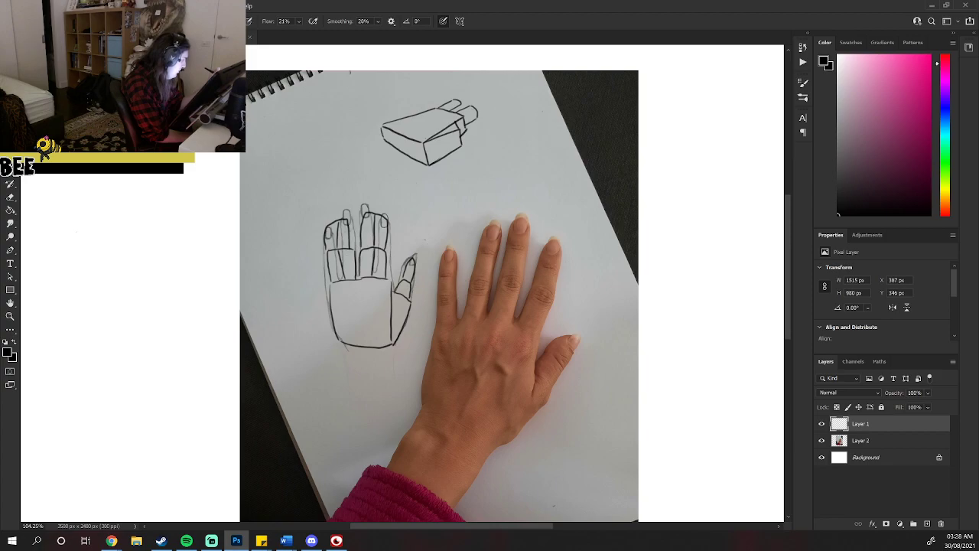
pyautogui.moveTo(472, 107)
pyautogui.mouseDown()
pyautogui.moveTo(498, 124)
pyautogui.moveTo(472, 94)
pyautogui.moveTo(478, 102)
pyautogui.moveTo(459, 101)
pyautogui.moveTo(498, 113)
pyautogui.moveTo(479, 130)
pyautogui.moveTo(496, 141)
pyautogui.mouseUp()
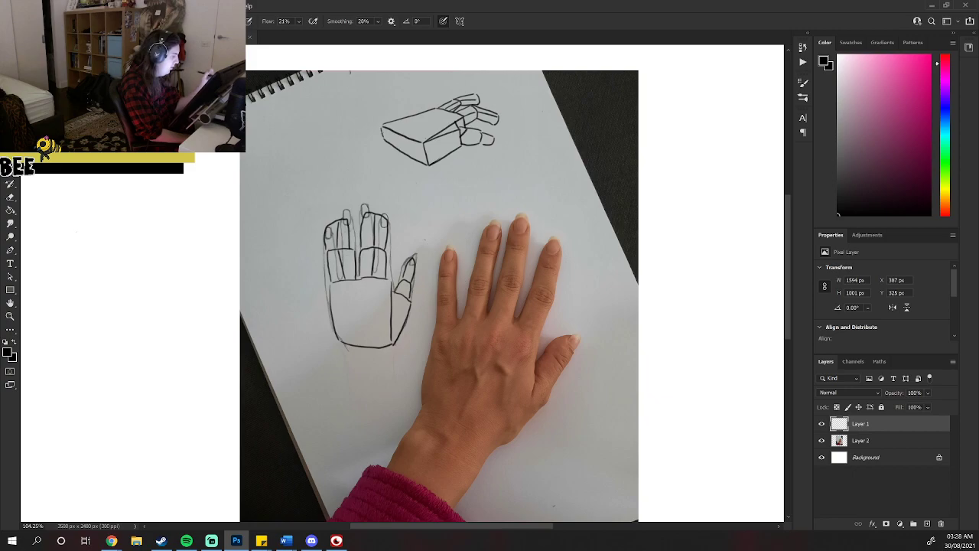
# Draw two long forearm lines behind the palm block and join them with a curved wrist.
pyautogui.moveTo(384, 131); pyautogui.dragTo(279, 175)
pyautogui.moveTo(407, 159); pyautogui.dragTo(312, 220)
pyautogui.moveTo(411, 155); pyautogui.dragTo(385, 130)
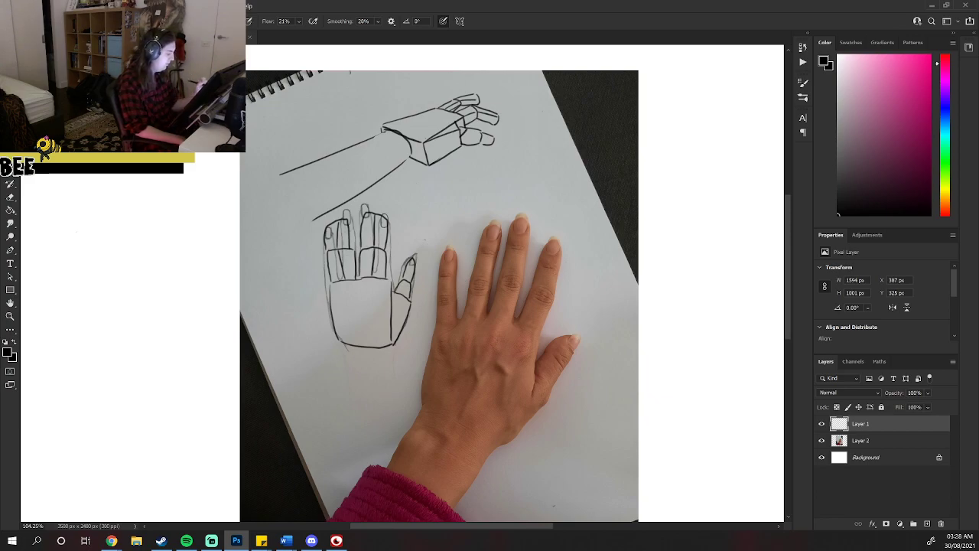
# Handwrite a tick mark followed by "Lines and forms" beside the photographed hand.
pyautogui.moveTo(579, 303); pyautogui.dragTo(592, 289)
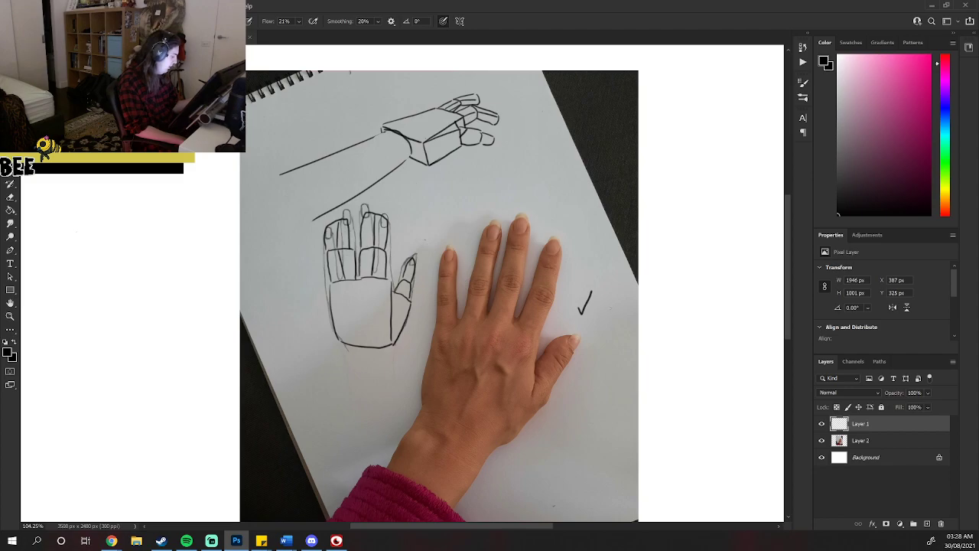
pyautogui.moveTo(609, 306); pyautogui.dragTo(668, 321)
pyautogui.moveTo(671, 315)
pyautogui.mouseDown()
pyautogui.moveTo(677, 328)
pyautogui.moveTo(719, 325)
pyautogui.mouseUp()
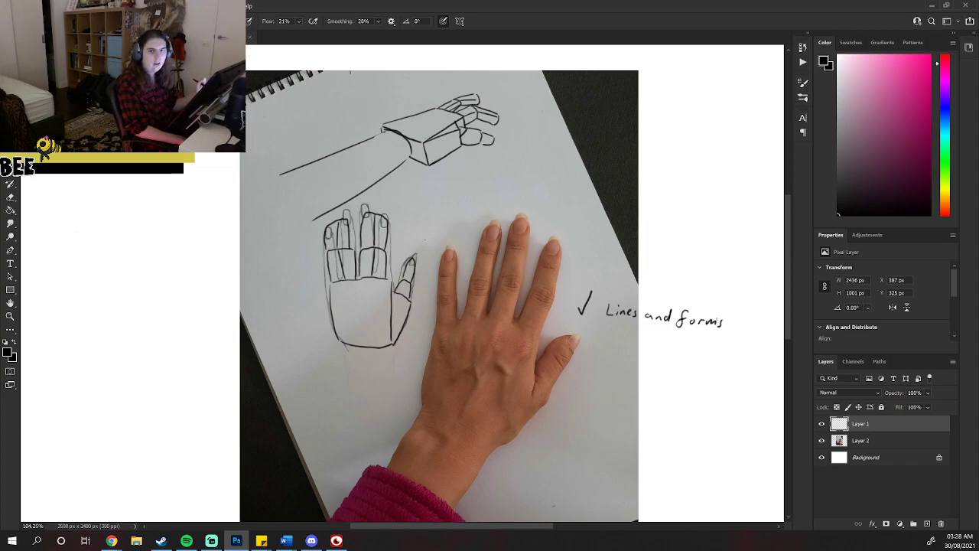
# Handwrite an X mark followed by "Expectations" below the "Lines and forms" note.
pyautogui.moveTo(582, 329)
pyautogui.mouseDown()
pyautogui.moveTo(593, 349)
pyautogui.moveTo(582, 350)
pyautogui.mouseUp()
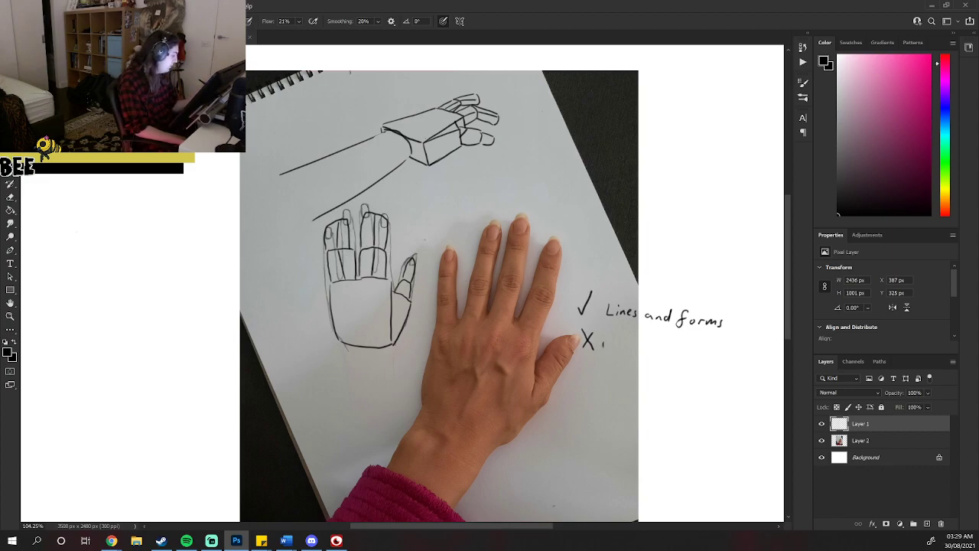
pyautogui.moveTo(612, 342); pyautogui.dragTo(621, 349)
pyautogui.moveTo(631, 343); pyautogui.dragTo(659, 355)
pyautogui.moveTo(664, 349); pyautogui.dragTo(670, 349)
pyautogui.moveTo(675, 350); pyautogui.dragTo(683, 356)
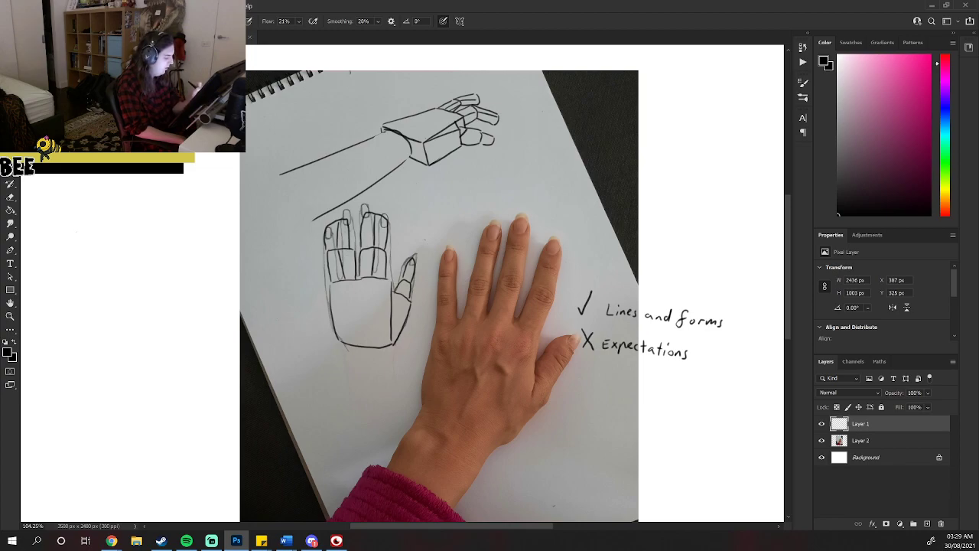
# Handwrite "2D Forms" beside the flat block hand and "3D Extrapolitate" beside the three-dimensional hand sketch.
pyautogui.moveTo(256, 307); pyautogui.dragTo(278, 344)
pyautogui.moveTo(284, 345); pyautogui.dragTo(305, 353)
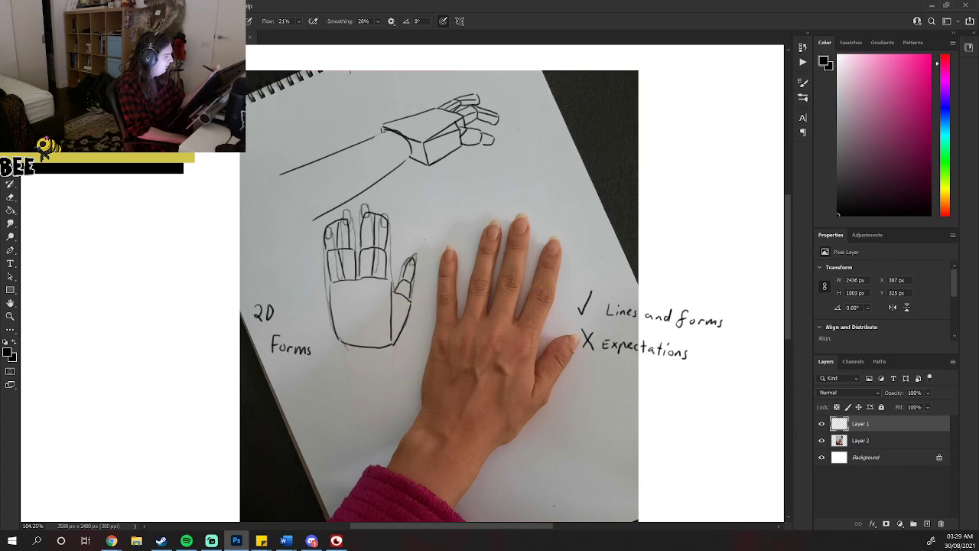
pyautogui.rightClick(528, 120)
pyautogui.moveTo(518, 109)
pyautogui.mouseDown()
pyautogui.moveTo(534, 123)
pyautogui.moveTo(525, 144)
pyautogui.moveTo(569, 143)
pyautogui.mouseUp()
pyautogui.press('Escape')
pyautogui.moveTo(574, 133)
pyautogui.mouseDown()
pyautogui.moveTo(575, 146)
pyautogui.moveTo(594, 147)
pyautogui.mouseUp()
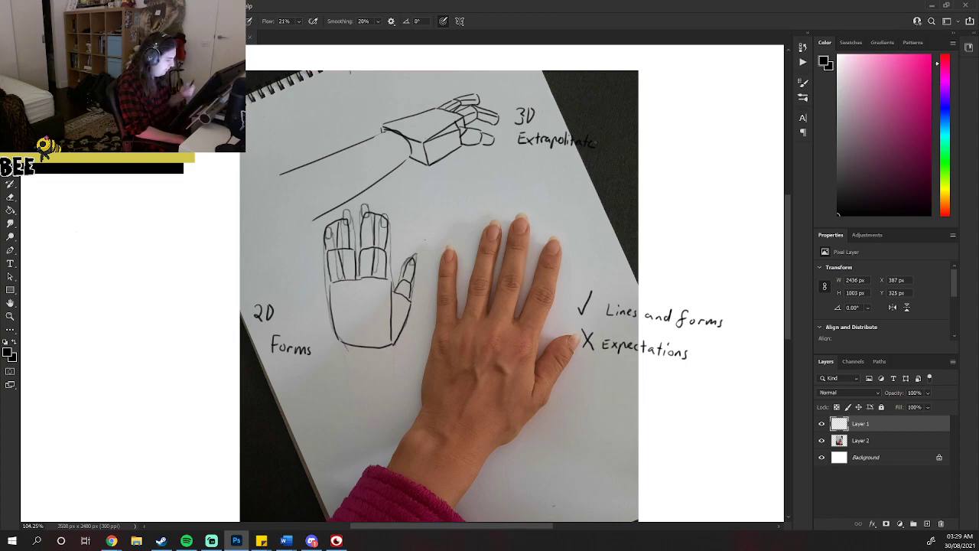
# Erase the flat block construction over the pencil hand and the "2D Forms" label beside it.
pyautogui.moveTo(414, 252); pyautogui.dragTo(403, 338)
pyautogui.moveTo(395, 289); pyautogui.dragTo(394, 345)
pyautogui.moveTo(391, 310); pyautogui.dragTo(390, 330)
pyautogui.moveTo(391, 288); pyautogui.dragTo(391, 311)
pyautogui.moveTo(383, 260); pyautogui.dragTo(383, 280)
pyautogui.moveTo(385, 231)
pyautogui.mouseDown()
pyautogui.moveTo(384, 261)
pyautogui.moveTo(386, 244)
pyautogui.moveTo(377, 260)
pyautogui.mouseUp()
pyautogui.moveTo(366, 210)
pyautogui.mouseDown()
pyautogui.moveTo(358, 253)
pyautogui.moveTo(365, 243)
pyautogui.moveTo(375, 279)
pyautogui.mouseUp()
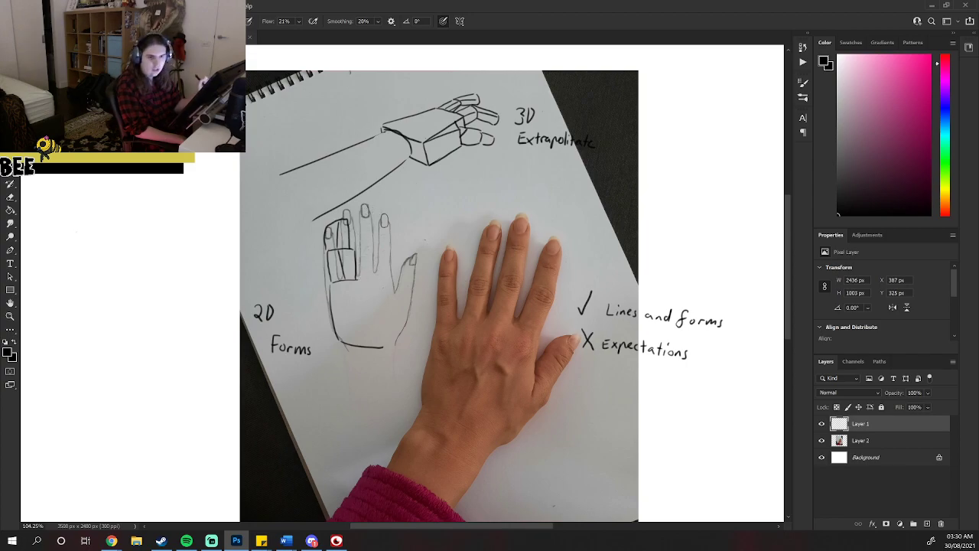
pyautogui.moveTo(384, 347); pyautogui.dragTo(346, 345)
pyautogui.moveTo(334, 312); pyautogui.dragTo(334, 334)
pyautogui.moveTo(332, 296); pyautogui.dragTo(332, 314)
pyautogui.moveTo(327, 274)
pyautogui.mouseDown()
pyautogui.moveTo(329, 234)
pyautogui.moveTo(349, 219)
pyautogui.moveTo(338, 252)
pyautogui.moveTo(353, 285)
pyautogui.mouseUp()
pyautogui.moveTo(272, 307)
pyautogui.mouseDown()
pyautogui.moveTo(238, 319)
pyautogui.moveTo(316, 326)
pyautogui.moveTo(310, 350)
pyautogui.mouseUp()
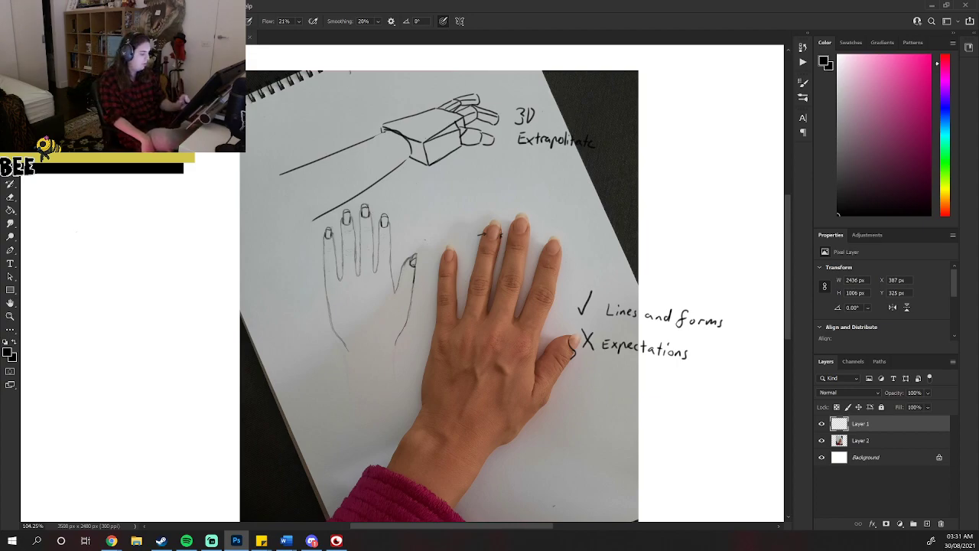
# Switch to Discord, close the enlarged photo of the revised hand sketch, and return to Photoshop.
pyautogui.click(312, 541)
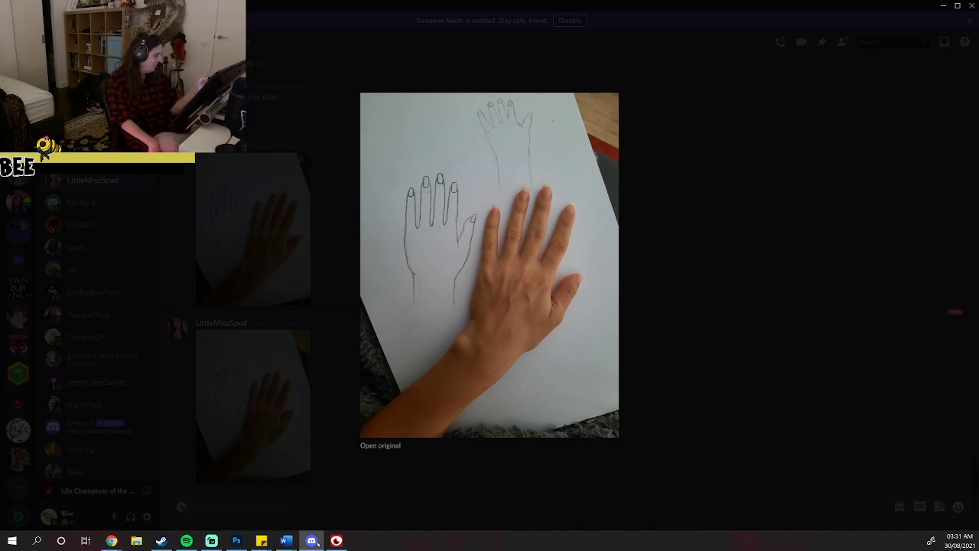
pyautogui.press('Escape')
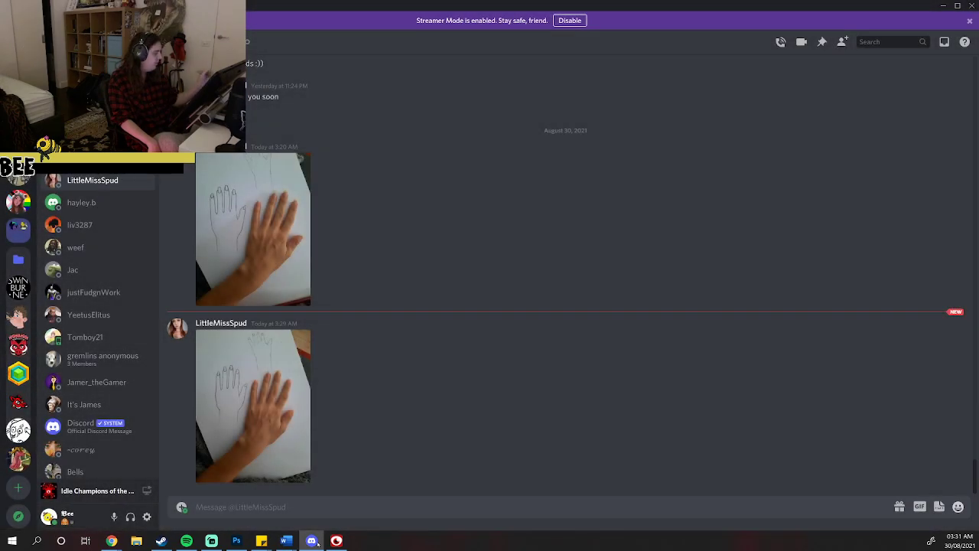
pyautogui.click(312, 541)
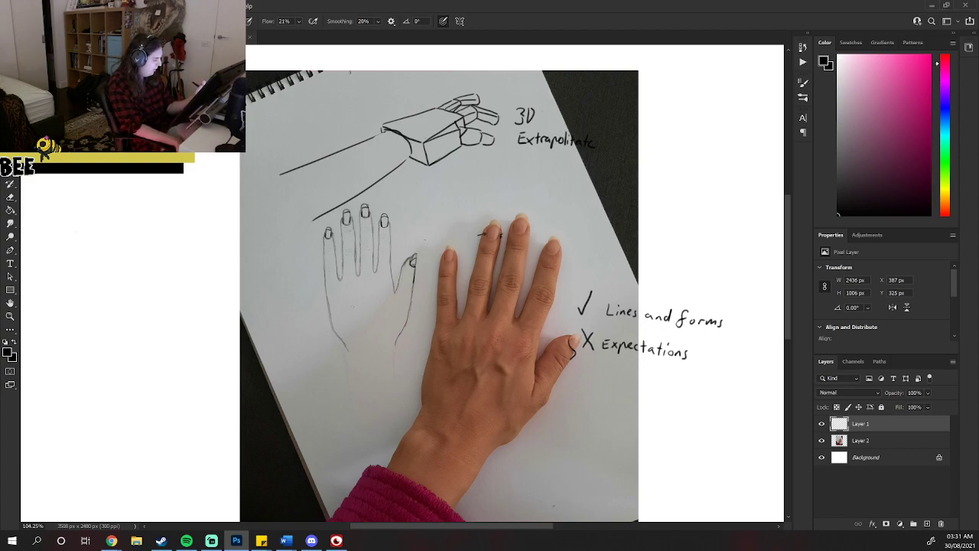
# Brush short knuckle marks in a row below the fingers of the pencil-drawn hand.
pyautogui.moveTo(330, 288); pyautogui.dragTo(340, 283)
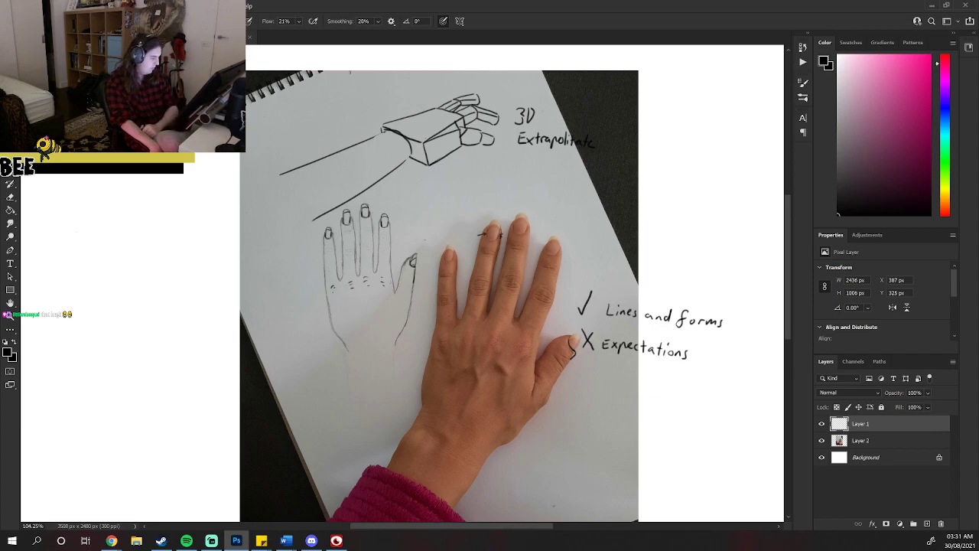
pyautogui.click(311, 541)
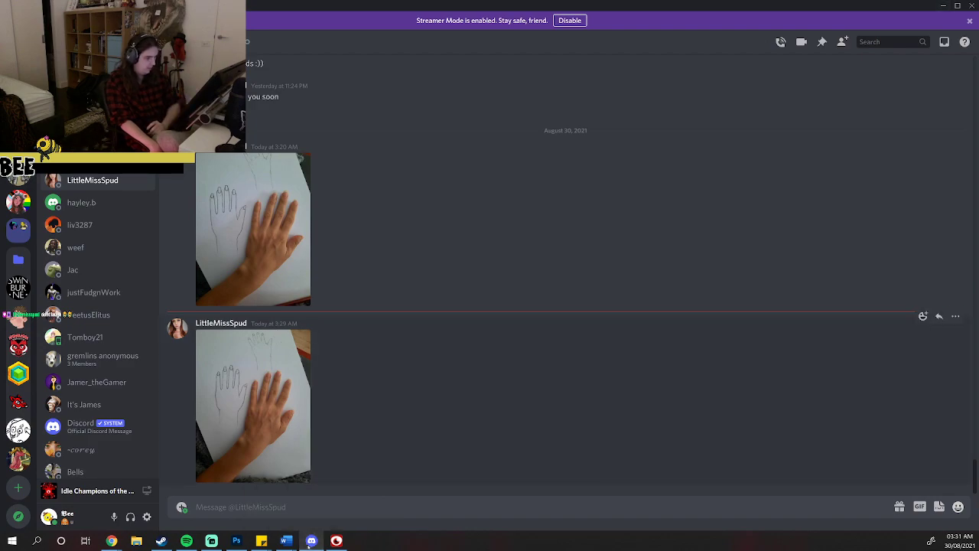
pyautogui.hotkey('alt', 'Tab')
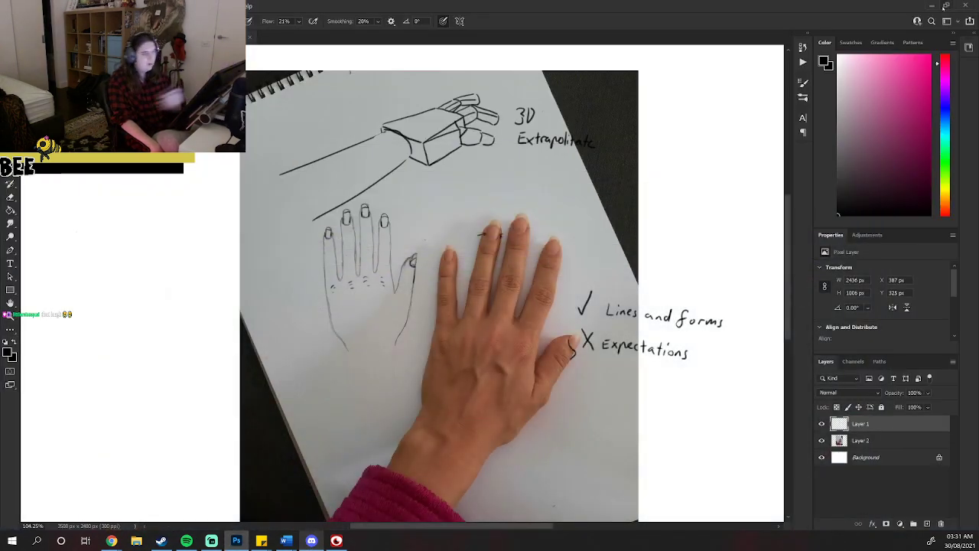
# Erase the handwritten notes, knuckle marks and three-dimensional hand sketch from the photo, and hide the photo's layer.
pyautogui.moveTo(682, 354)
pyautogui.mouseDown()
pyautogui.moveTo(705, 344)
pyautogui.moveTo(652, 338)
pyautogui.mouseUp()
pyautogui.moveTo(581, 335)
pyautogui.mouseDown()
pyautogui.moveTo(591, 292)
pyautogui.moveTo(609, 309)
pyautogui.moveTo(726, 324)
pyautogui.mouseUp()
pyautogui.moveTo(490, 234); pyautogui.dragTo(459, 244)
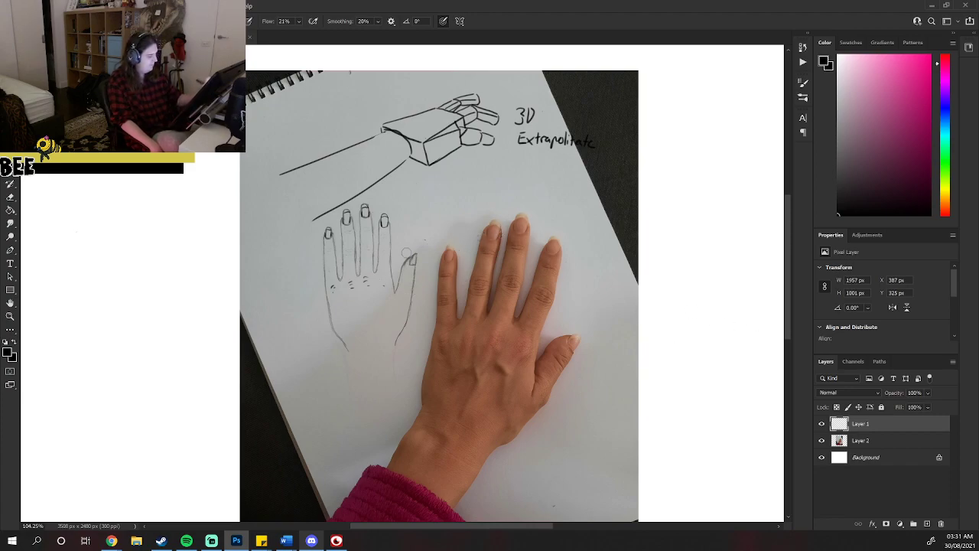
pyautogui.moveTo(375, 299)
pyautogui.mouseDown()
pyautogui.moveTo(329, 300)
pyautogui.moveTo(365, 254)
pyautogui.mouseUp()
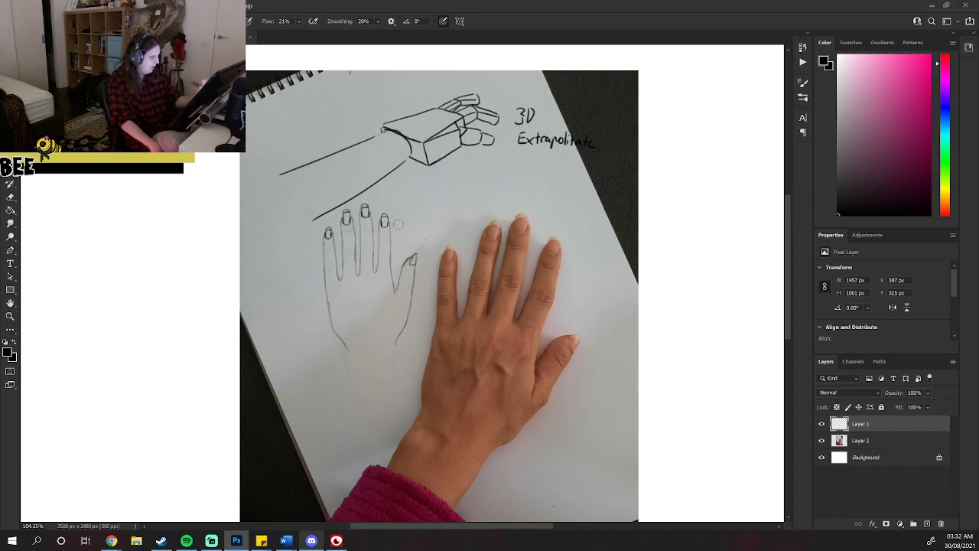
pyautogui.moveTo(362, 188); pyautogui.dragTo(392, 173)
pyautogui.moveTo(354, 145)
pyautogui.mouseDown()
pyautogui.moveTo(290, 172)
pyautogui.moveTo(455, 102)
pyautogui.moveTo(376, 159)
pyautogui.moveTo(489, 115)
pyautogui.moveTo(403, 157)
pyautogui.moveTo(464, 163)
pyautogui.mouseUp()
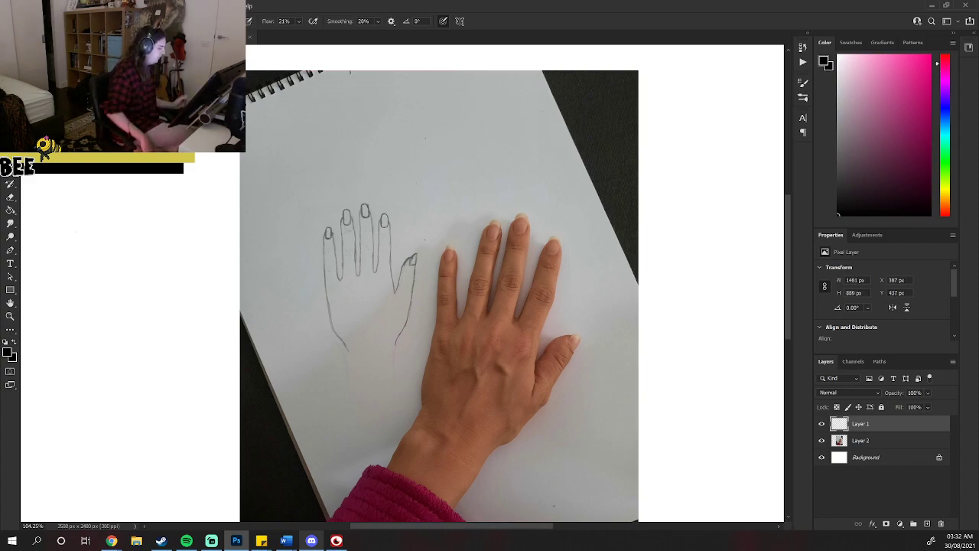
pyautogui.click(822, 440)
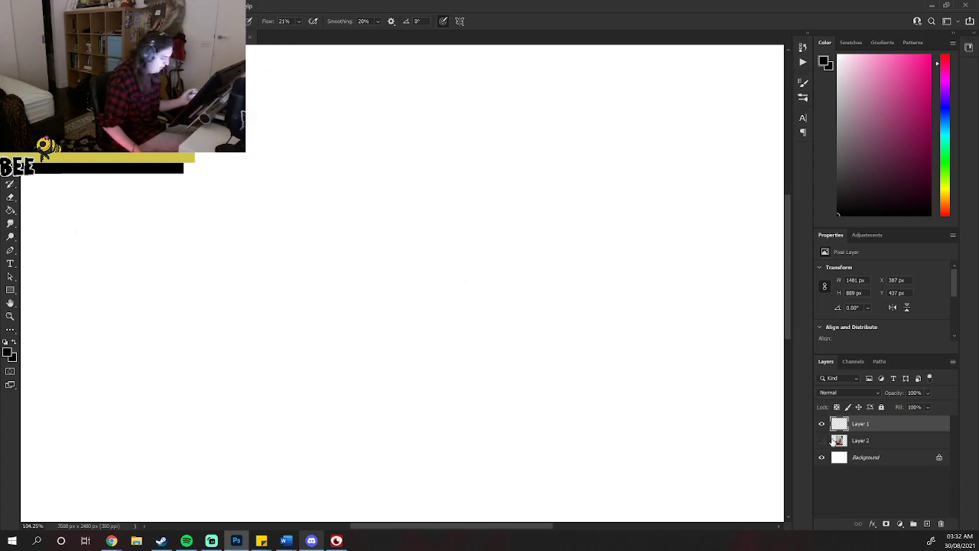
# Switch to Chrome, replace the open photo tab with a new one, and search Google Images for "hands".
pyautogui.moveTo(112, 541)
pyautogui.click(122, 511)
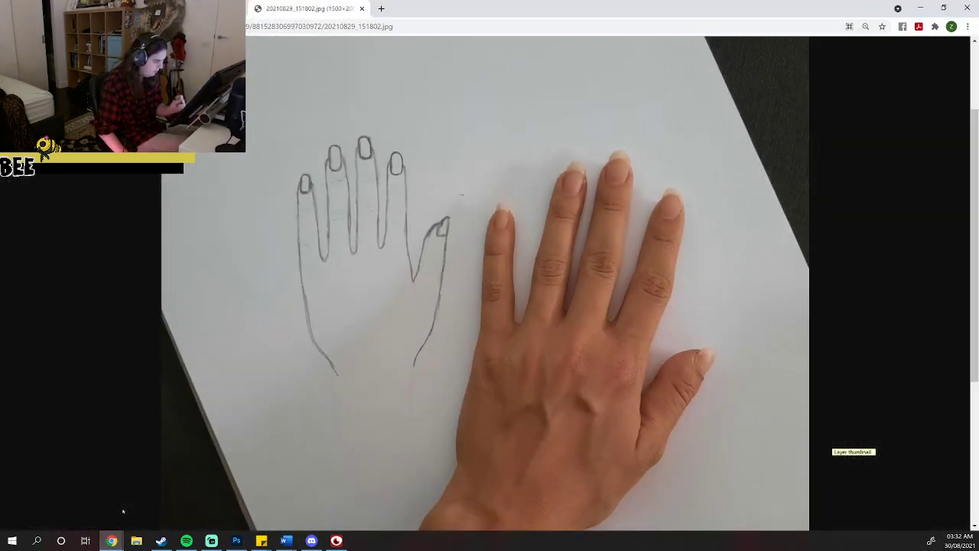
pyautogui.click(381, 8)
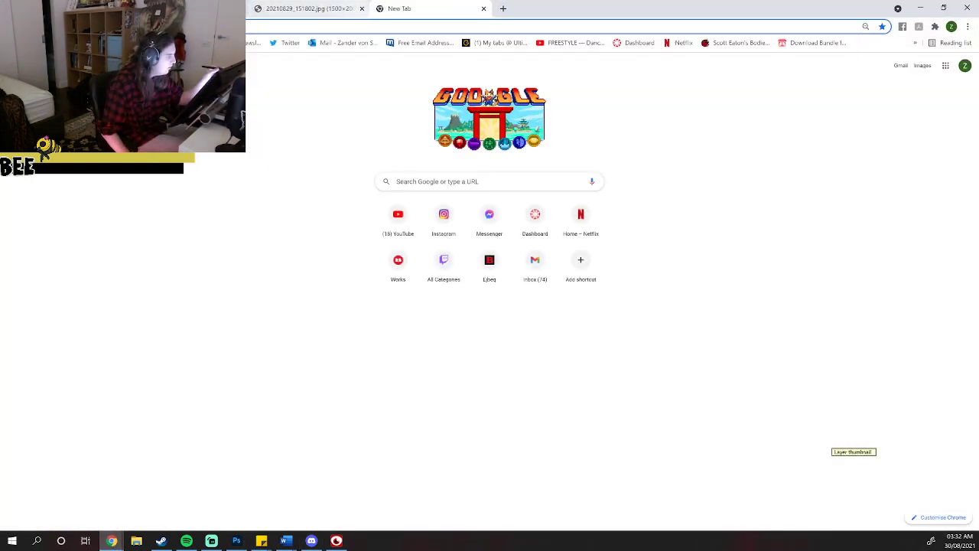
pyautogui.click(362, 9)
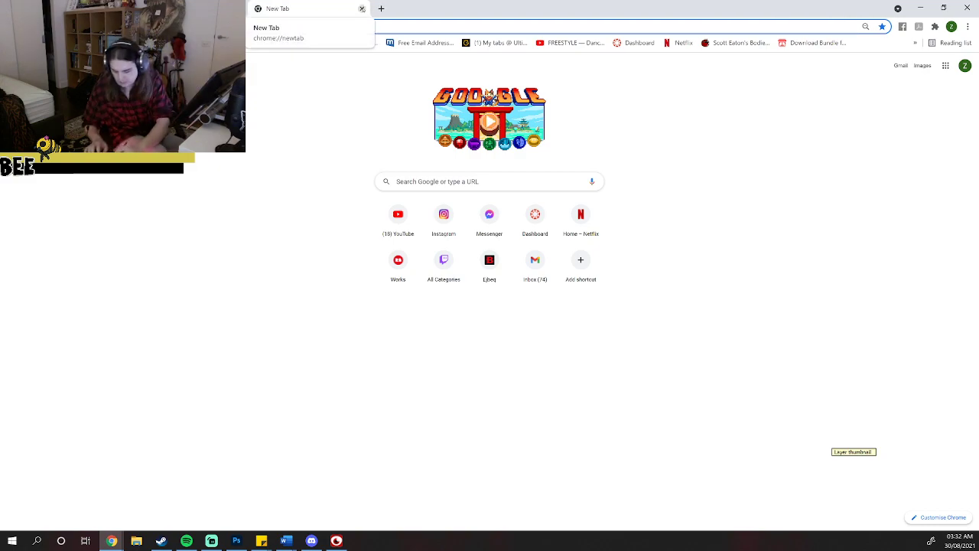
pyautogui.write('hands')
pyautogui.press('Return')
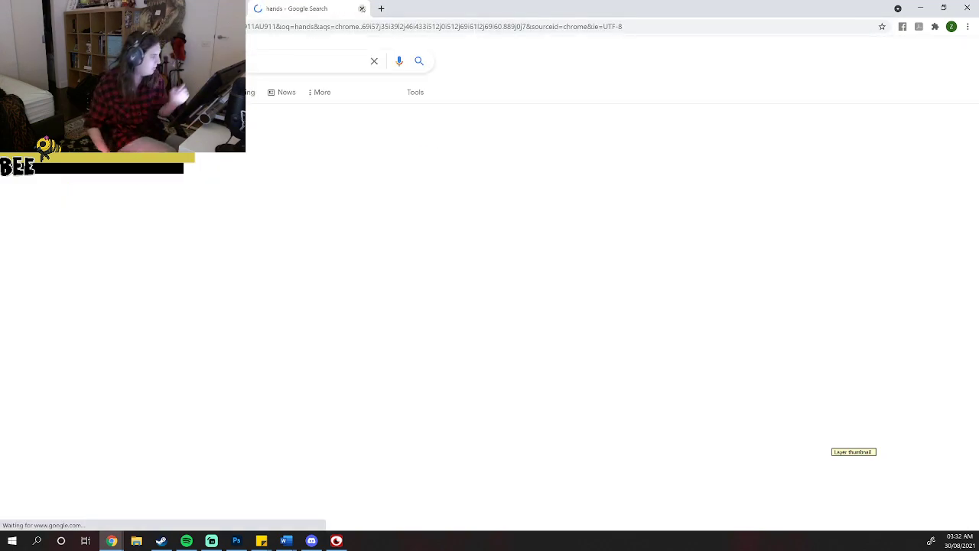
pyautogui.click(145, 92)
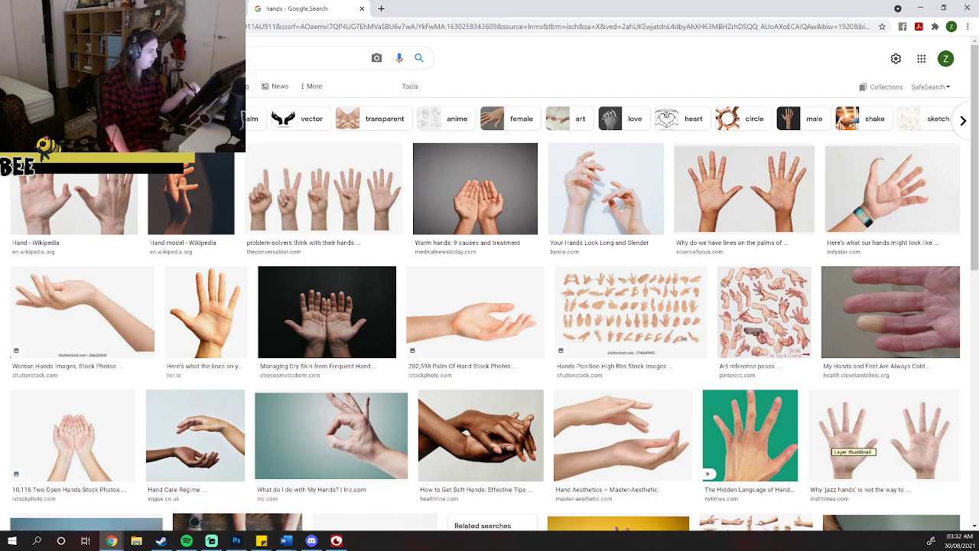
# Look through the image results and copy the picture of five hands counting from one to five.
pyautogui.scroll(-9, 411, 326)
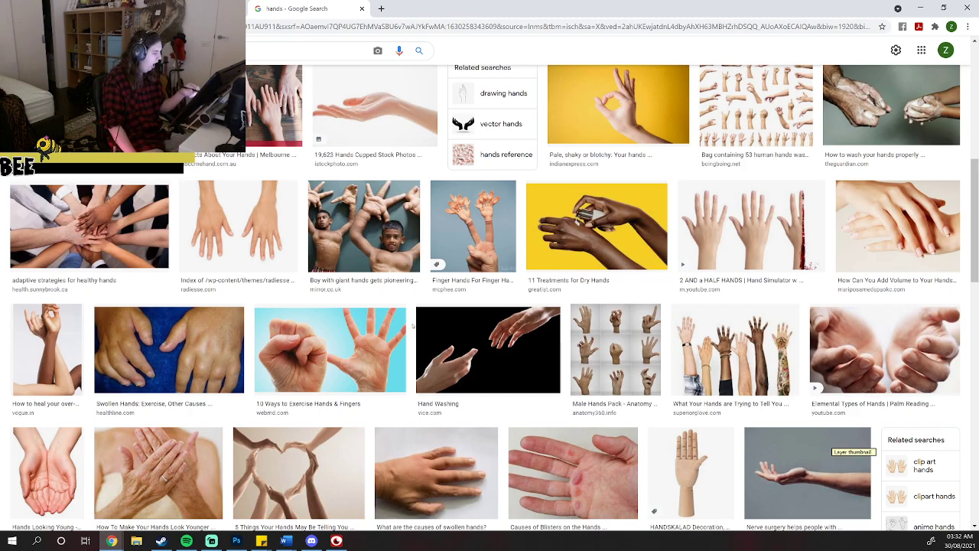
pyautogui.scroll(5, 412, 326)
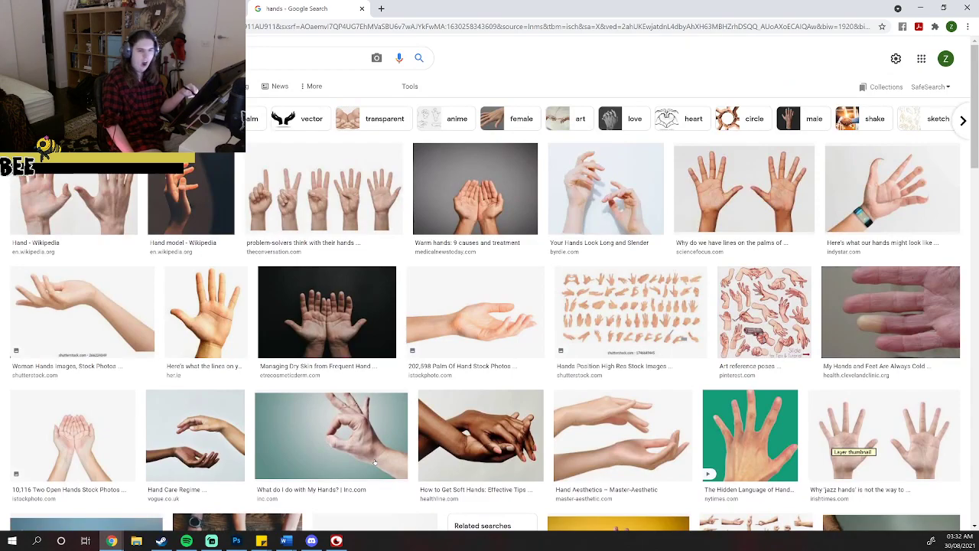
pyautogui.rightClick(340, 193)
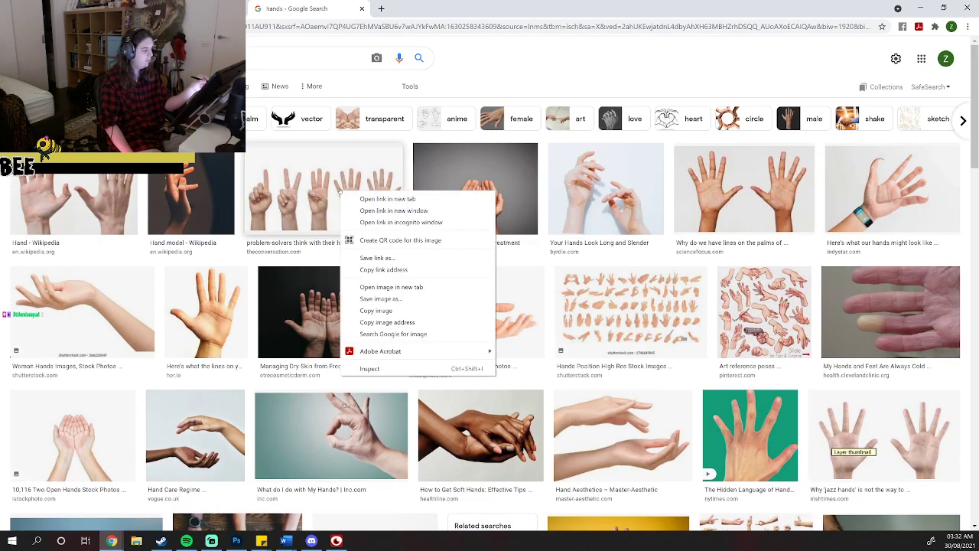
pyautogui.click(398, 310)
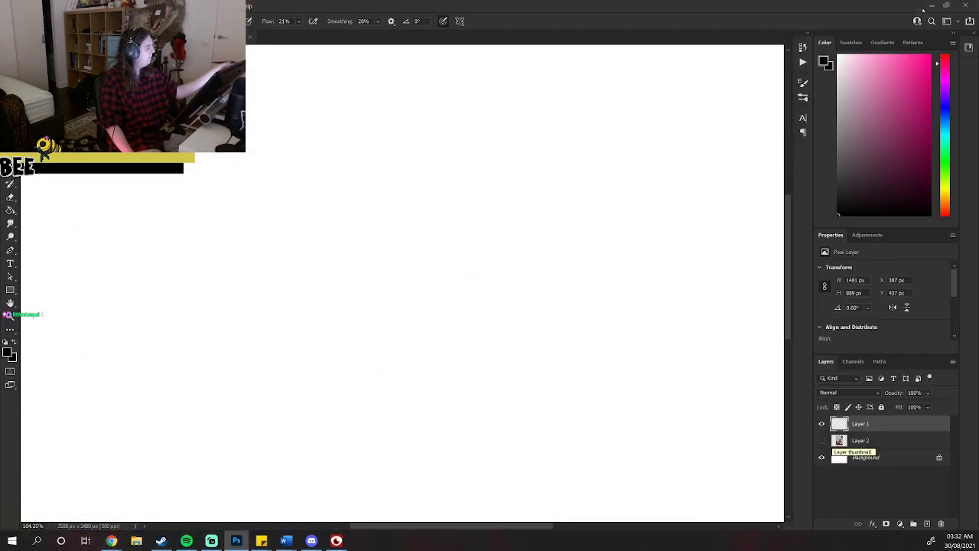
# Switch to Discord and send the copied counting-hands picture in the open direct message chat.
pyautogui.click(920, 8)
pyautogui.click(311, 540)
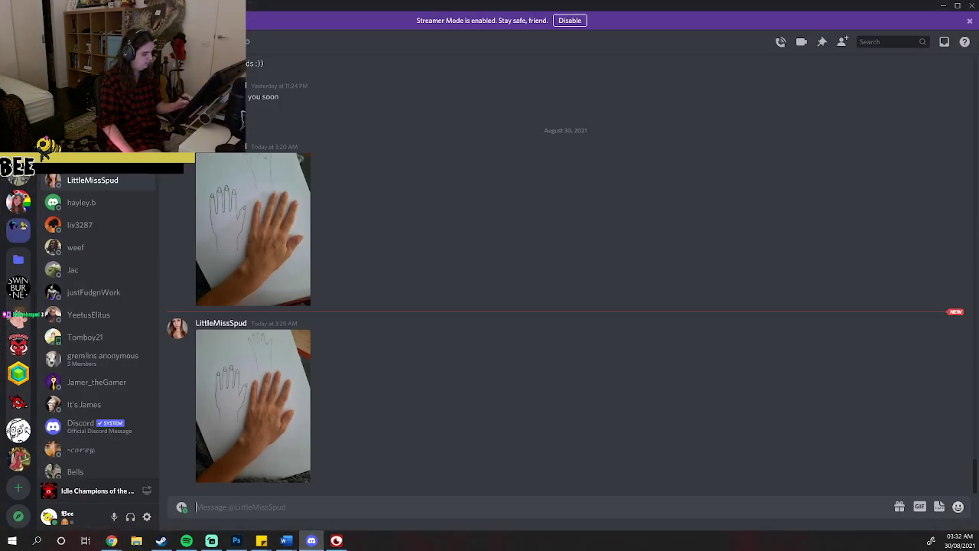
pyautogui.hotkey('ctrl', 'v')
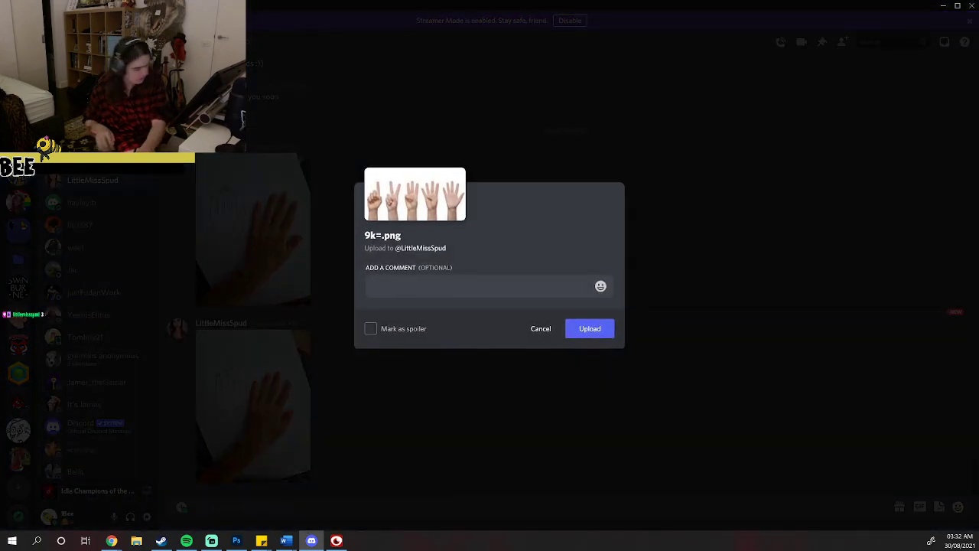
pyautogui.press('Return')
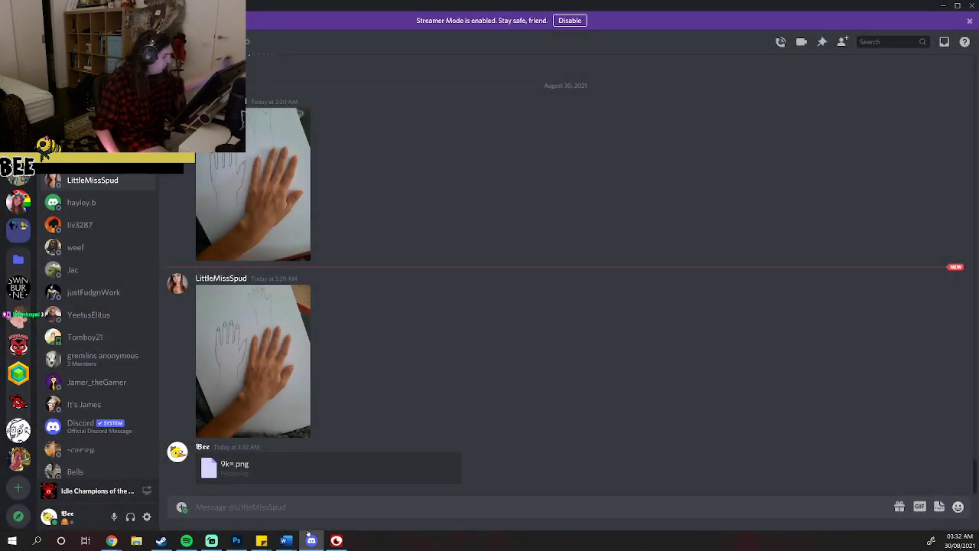
# Return to Photoshop, paste the counting-hands picture, enlarge it and place it in the canvas's upper-left area.
pyautogui.click(237, 540)
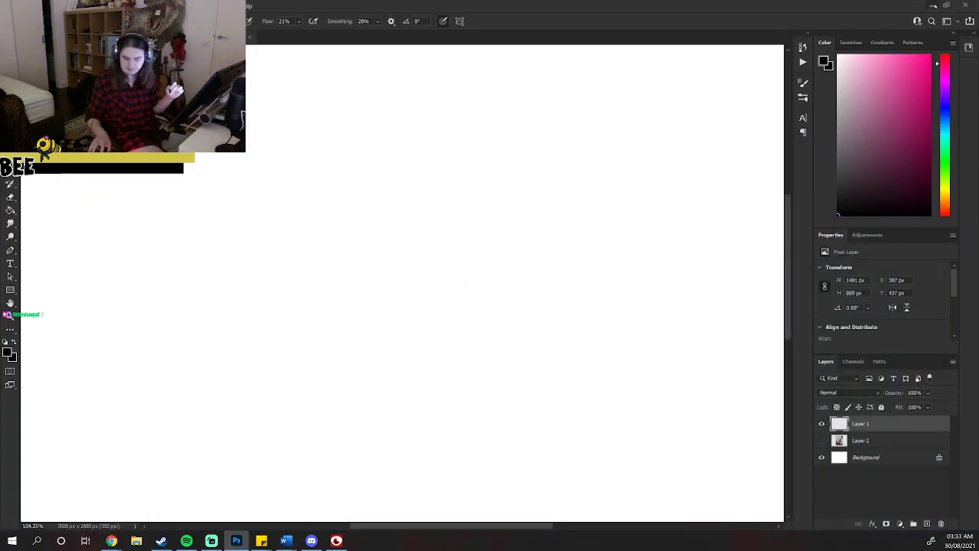
pyautogui.press('v')
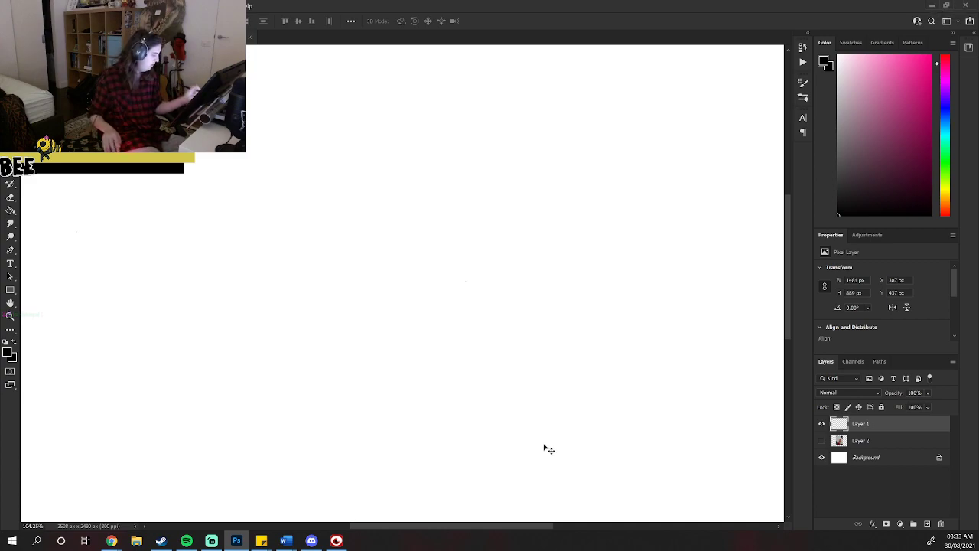
pyautogui.hotkey('ctrl', 'v')
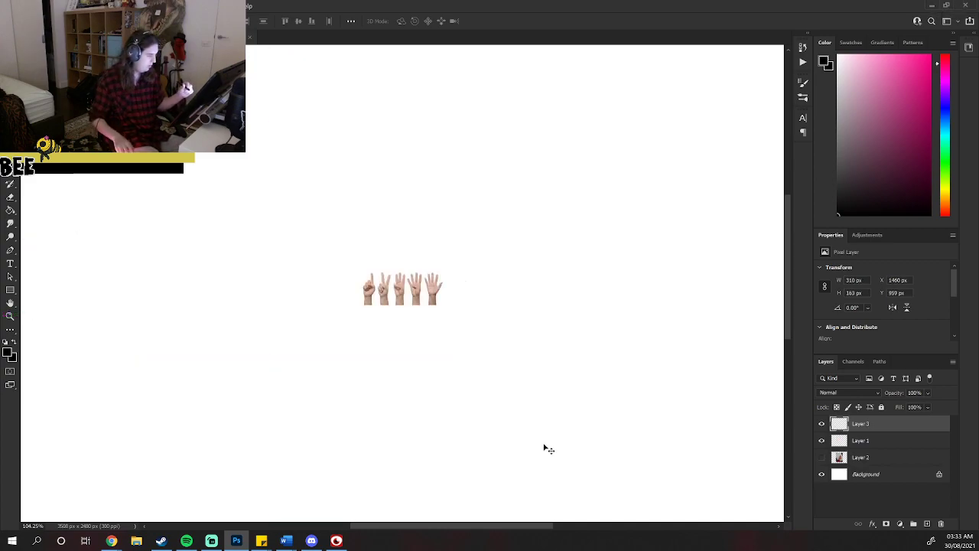
pyautogui.hotkey('ctrl', 't')
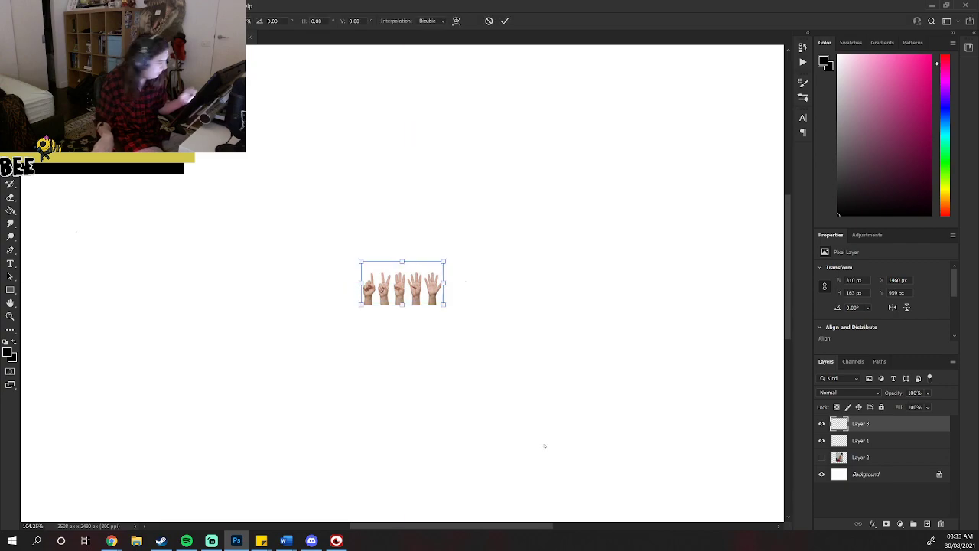
pyautogui.moveTo(445, 260); pyautogui.dragTo(660, 147)
pyautogui.moveTo(515, 253); pyautogui.dragTo(229, 179)
pyautogui.click(504, 20)
# Move Layer 1 above Layer 3 and brush marks comparing finger and palm lengths beside the three-finger hand.
pyautogui.click(10, 184)
pyautogui.click(863, 442)
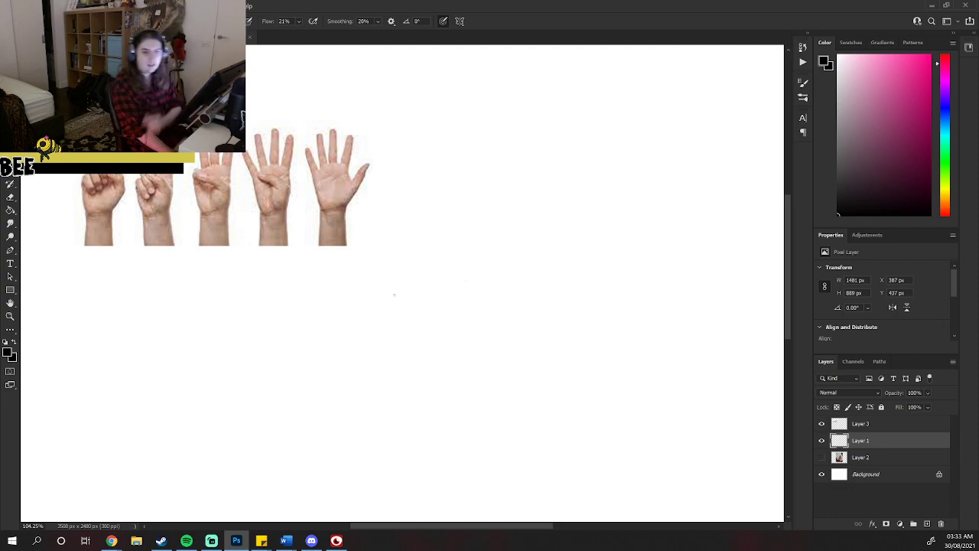
pyautogui.moveTo(426, 527); pyautogui.dragTo(392, 529)
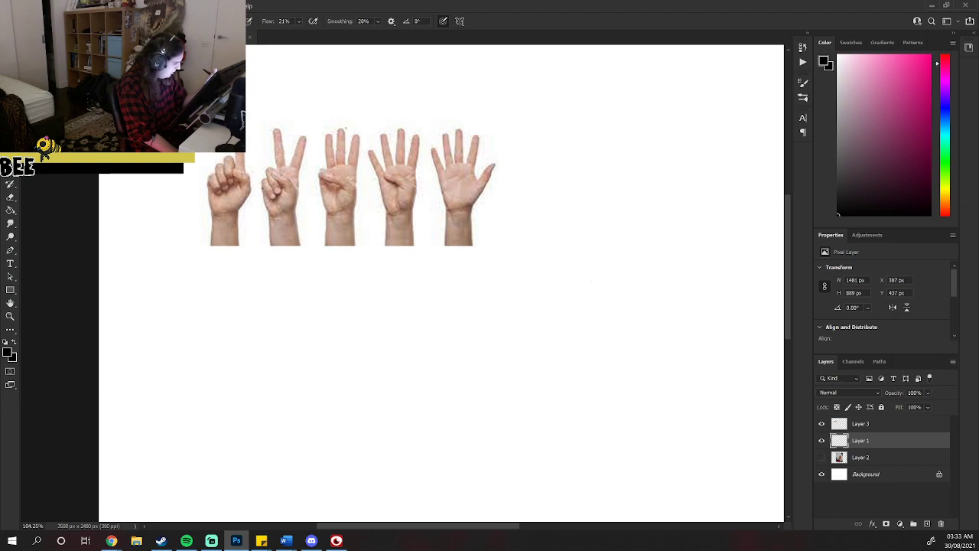
pyautogui.moveTo(885, 442); pyautogui.dragTo(887, 422)
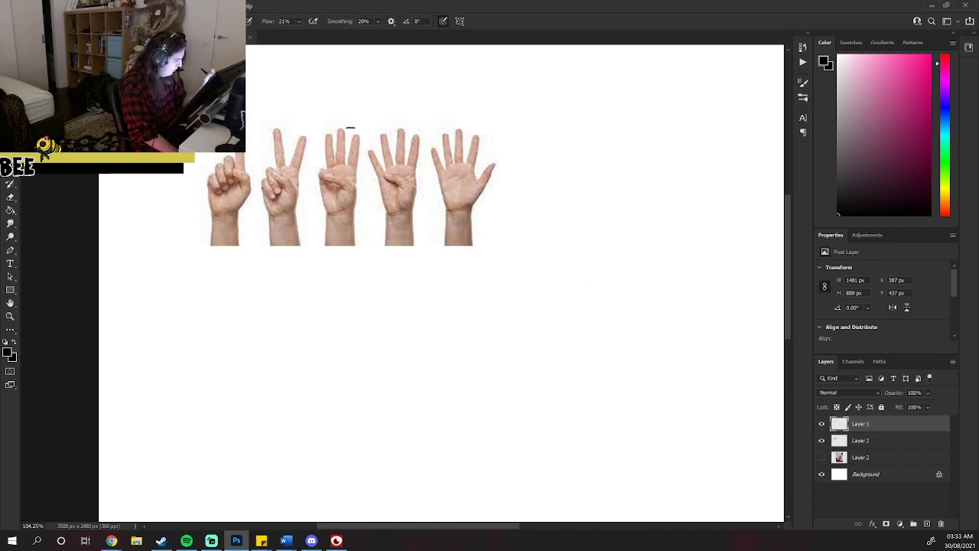
pyautogui.moveTo(360, 131); pyautogui.dragTo(359, 198)
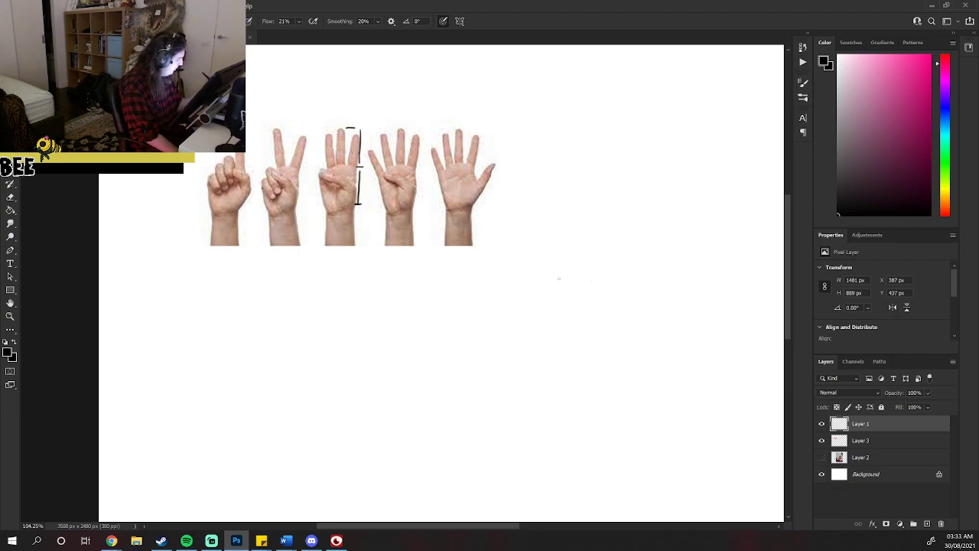
# Brush a raised finger, the knuckle line at its base and the outer hand edge in the blank area beside the picture.
pyautogui.moveTo(559, 291)
pyautogui.mouseDown()
pyautogui.moveTo(557, 223)
pyautogui.moveTo(567, 212)
pyautogui.moveTo(576, 287)
pyautogui.mouseUp()
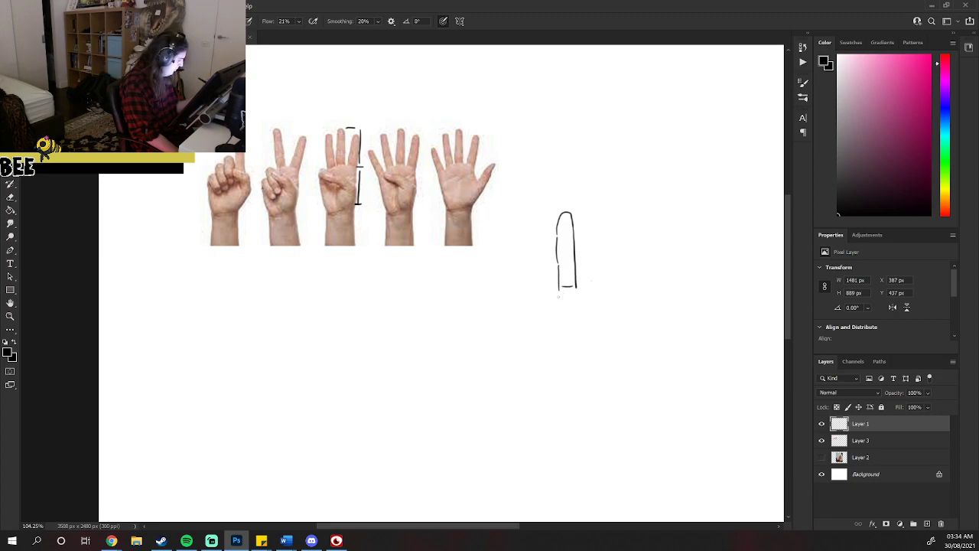
pyautogui.moveTo(557, 294); pyautogui.dragTo(599, 296)
pyautogui.moveTo(600, 297); pyautogui.dragTo(599, 338)
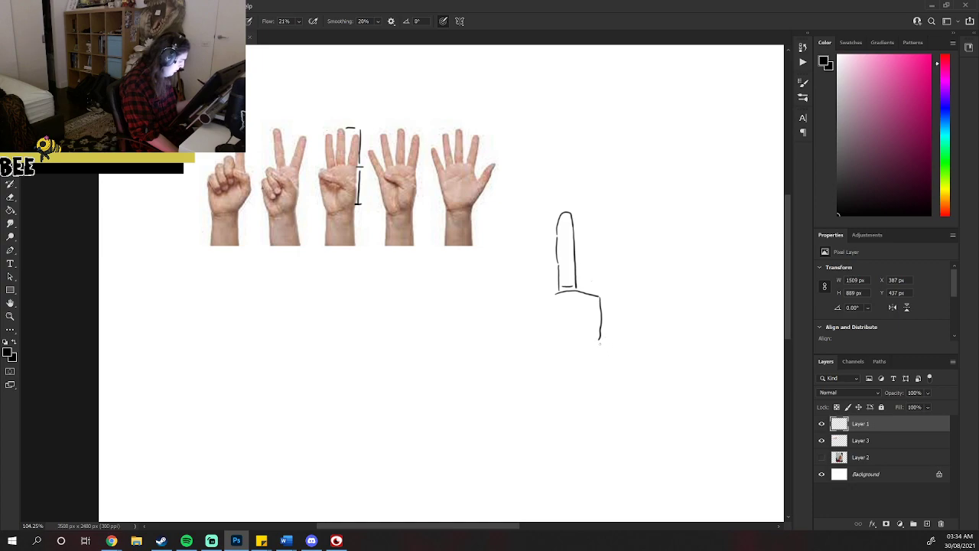
pyautogui.moveTo(600, 338); pyautogui.dragTo(600, 363)
pyautogui.moveTo(608, 220); pyautogui.dragTo(612, 366)
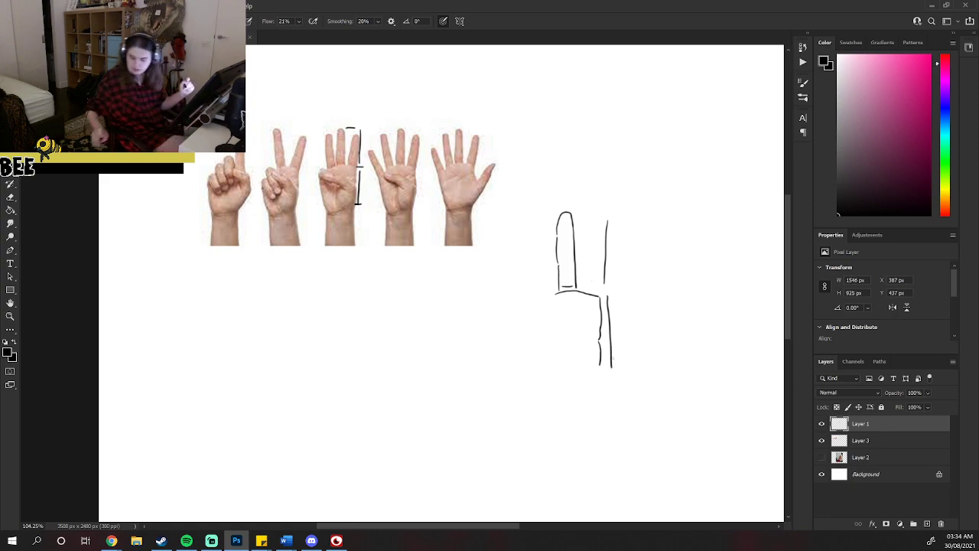
pyautogui.hotkey('ctrl', 'z')
pyautogui.hotkey('ctrl', 'z')
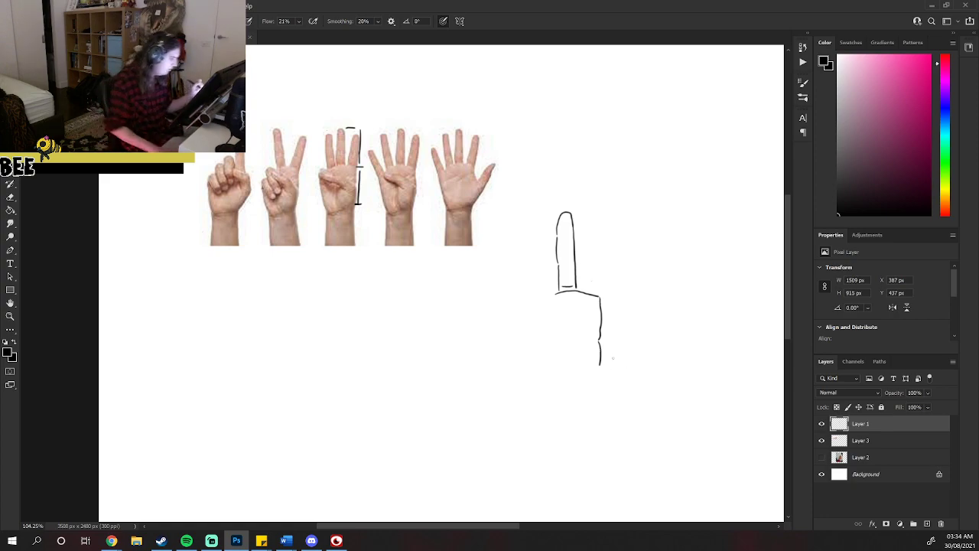
# Brush the curved heel of the palm, the folded thumb with its nail, and the crease below the thumb.
pyautogui.moveTo(599, 370); pyautogui.dragTo(568, 399)
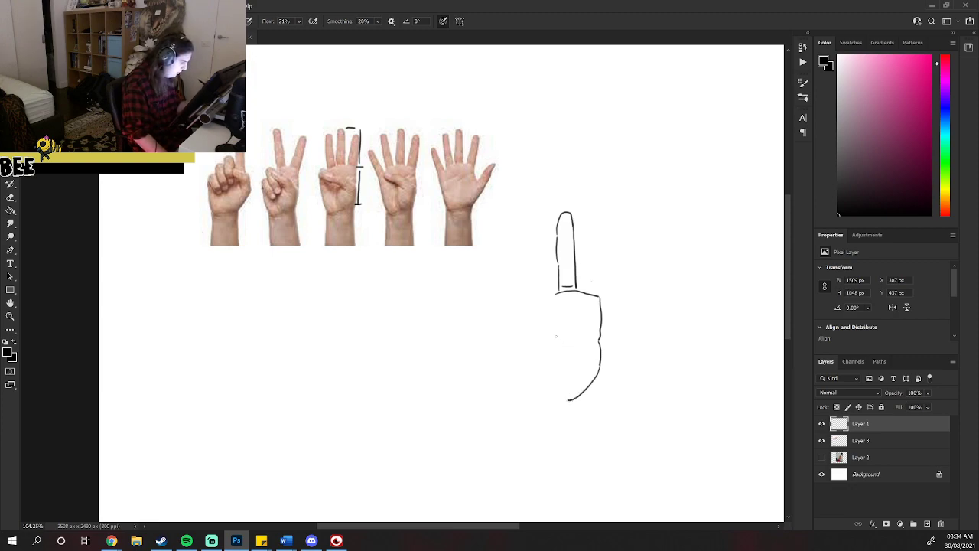
pyautogui.moveTo(557, 341); pyautogui.dragTo(578, 354)
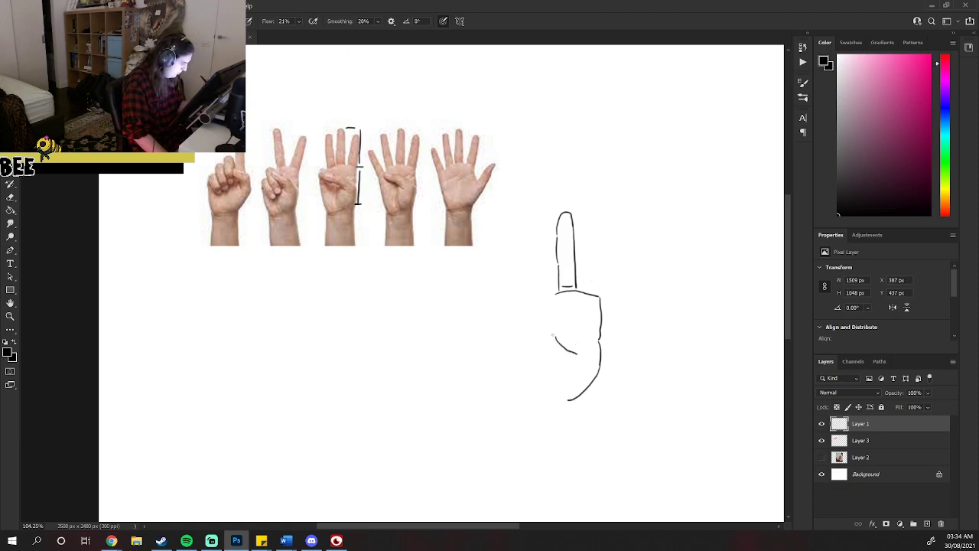
pyautogui.moveTo(556, 335)
pyautogui.mouseDown()
pyautogui.moveTo(530, 326)
pyautogui.moveTo(534, 317)
pyautogui.moveTo(558, 314)
pyautogui.moveTo(593, 334)
pyautogui.mouseUp()
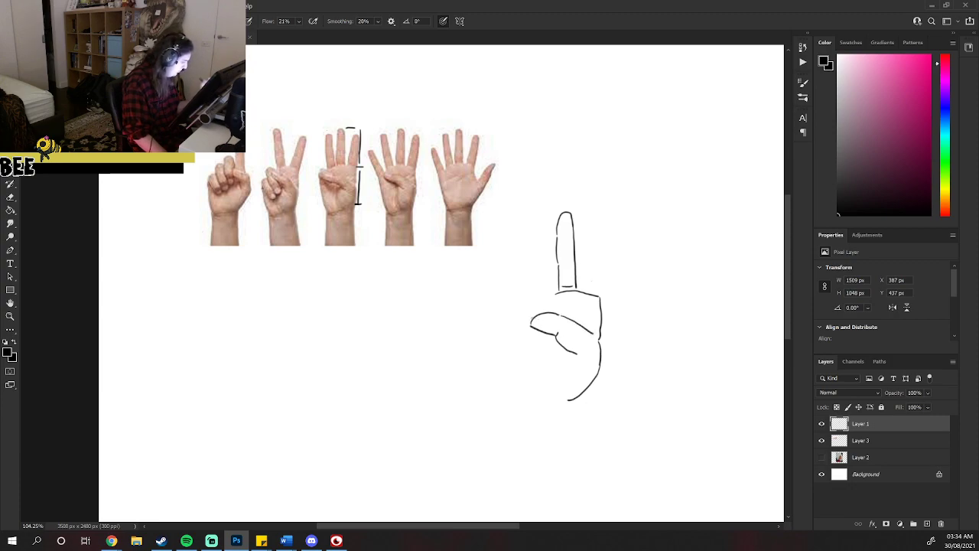
pyautogui.moveTo(533, 320)
pyautogui.mouseDown()
pyautogui.moveTo(545, 315)
pyautogui.moveTo(533, 318)
pyautogui.mouseUp()
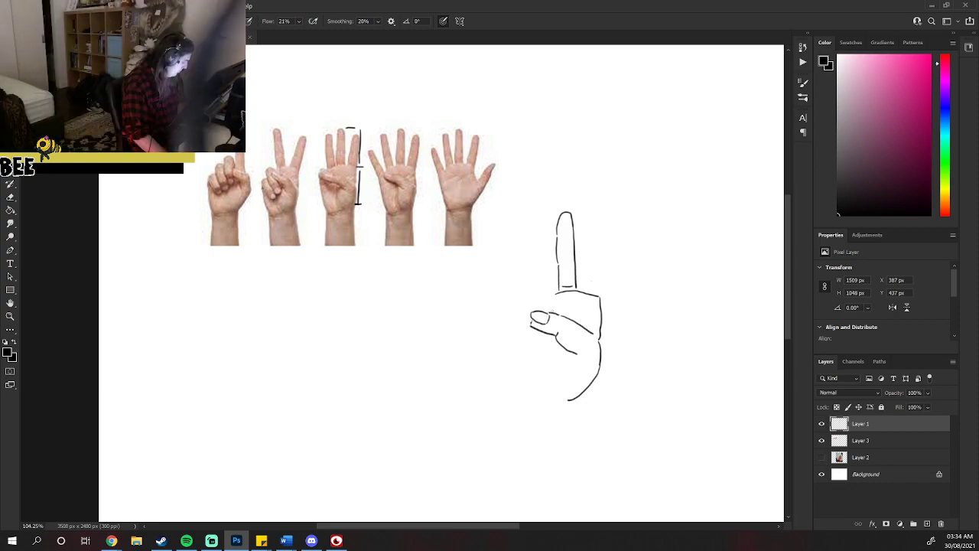
pyautogui.moveTo(557, 345); pyautogui.dragTo(548, 363)
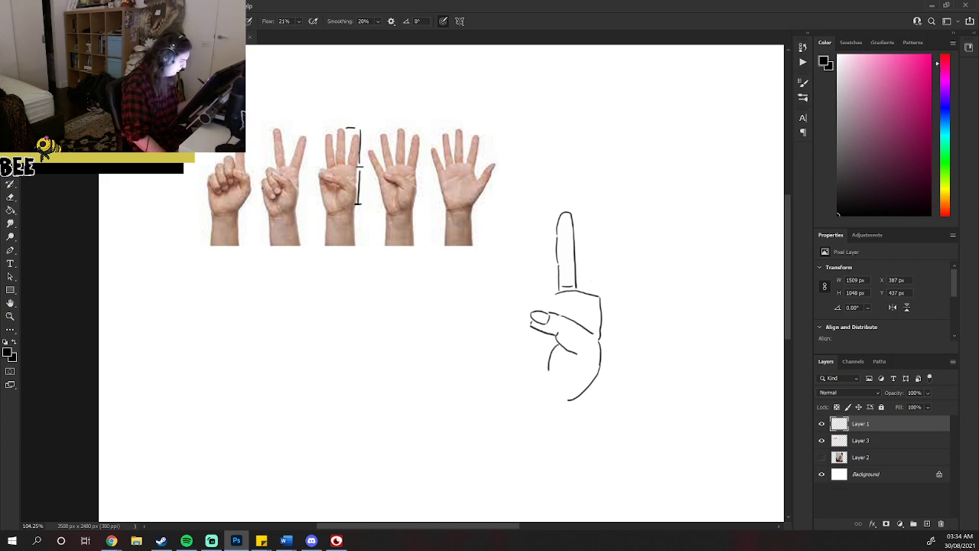
# Brush the bent little finger meeting the thumb and close the hand with the palm's outer edge and both forearm lines.
pyautogui.moveTo(540, 333)
pyautogui.mouseDown()
pyautogui.moveTo(533, 357)
pyautogui.moveTo(521, 310)
pyautogui.moveTo(535, 307)
pyautogui.moveTo(512, 289)
pyautogui.moveTo(506, 310)
pyautogui.moveTo(519, 326)
pyautogui.mouseUp()
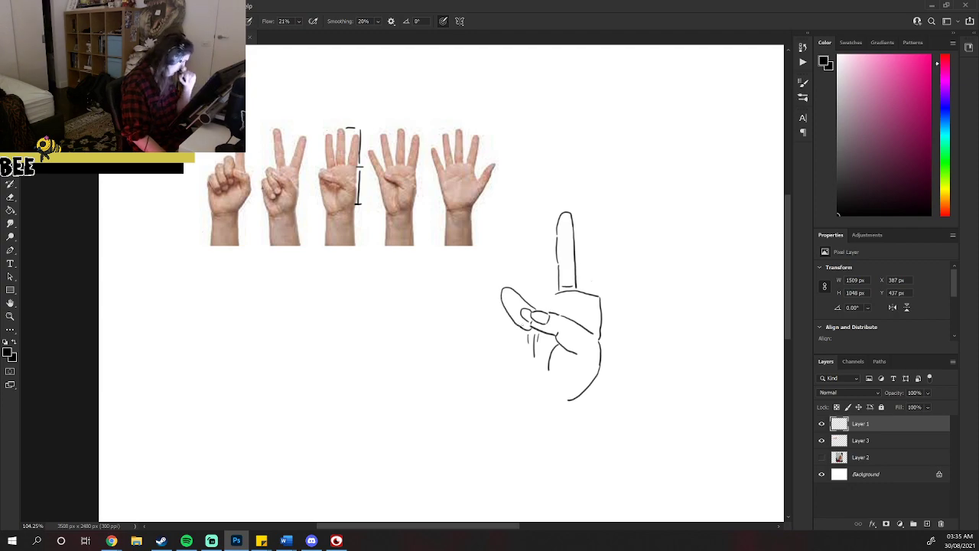
pyautogui.moveTo(501, 303)
pyautogui.mouseDown()
pyautogui.moveTo(503, 333)
pyautogui.moveTo(519, 342)
pyautogui.mouseUp()
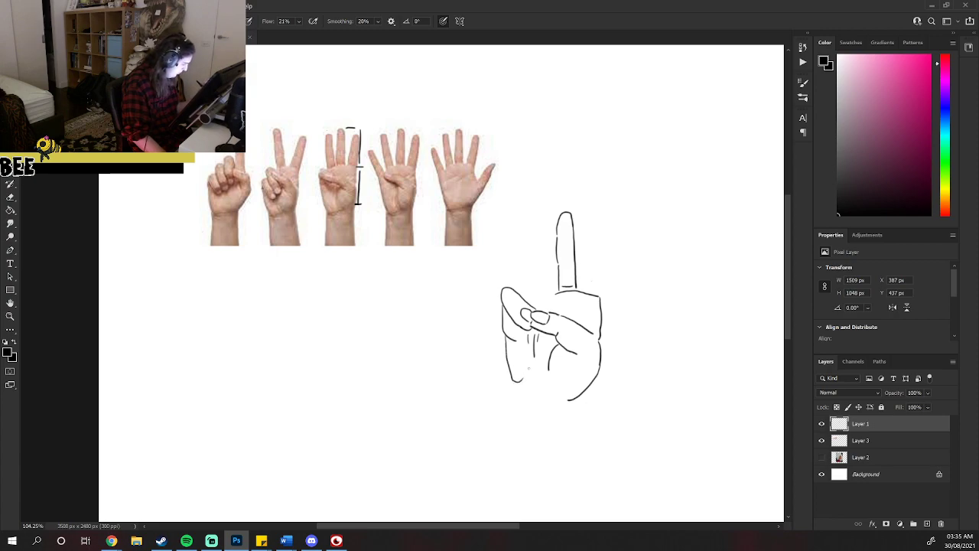
pyautogui.moveTo(534, 375)
pyautogui.mouseDown()
pyautogui.moveTo(524, 386)
pyautogui.moveTo(528, 407)
pyautogui.moveTo(559, 400)
pyautogui.mouseUp()
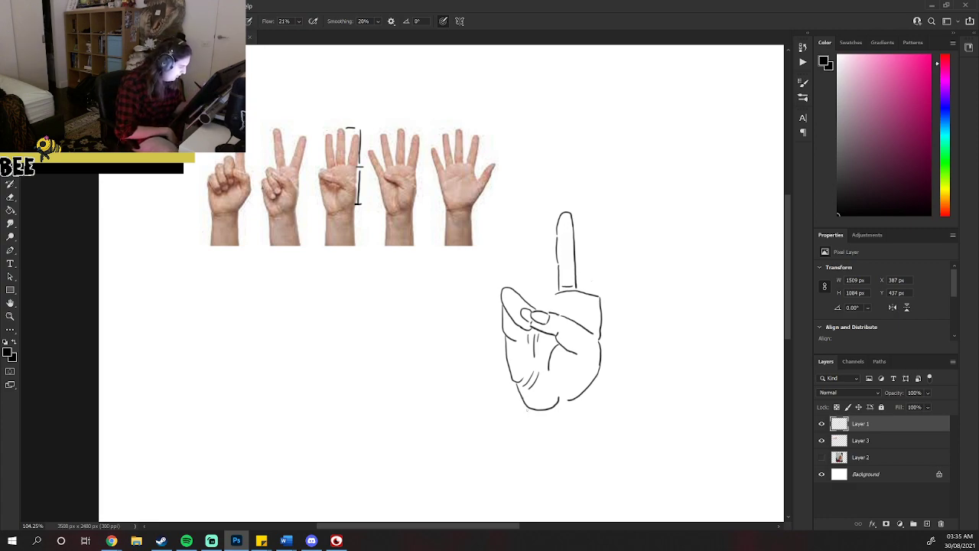
pyautogui.moveTo(527, 408); pyautogui.dragTo(521, 469)
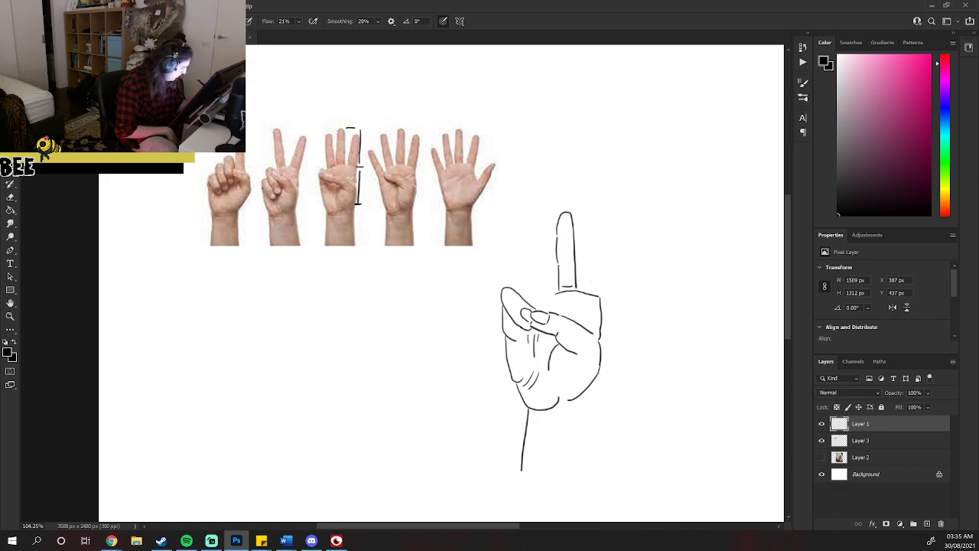
pyautogui.moveTo(596, 373); pyautogui.dragTo(601, 476)
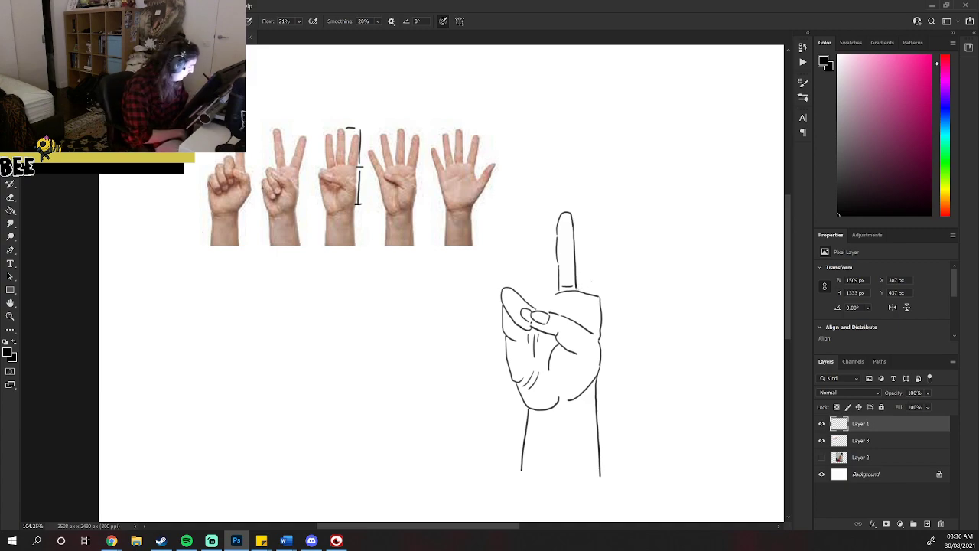
# Brush two more raised fingers, one on each side of the existing finger, redrawing the one nearest the bent little finger slightly shorter.
pyautogui.moveTo(576, 289)
pyautogui.mouseDown()
pyautogui.moveTo(584, 290)
pyautogui.moveTo(589, 239)
pyautogui.moveTo(602, 223)
pyautogui.moveTo(599, 297)
pyautogui.mouseUp()
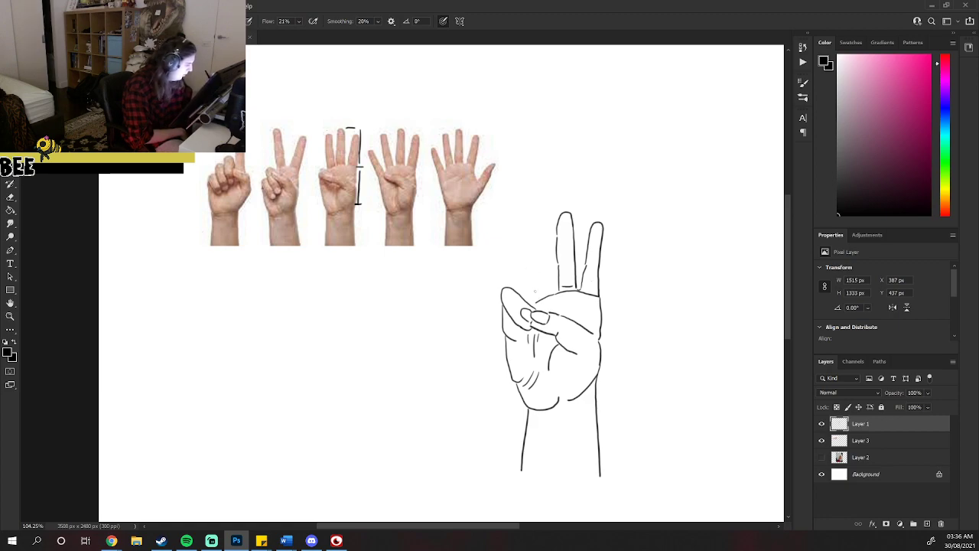
pyautogui.moveTo(535, 298)
pyautogui.mouseDown()
pyautogui.moveTo(527, 224)
pyautogui.moveTo(535, 213)
pyautogui.moveTo(544, 223)
pyautogui.mouseUp()
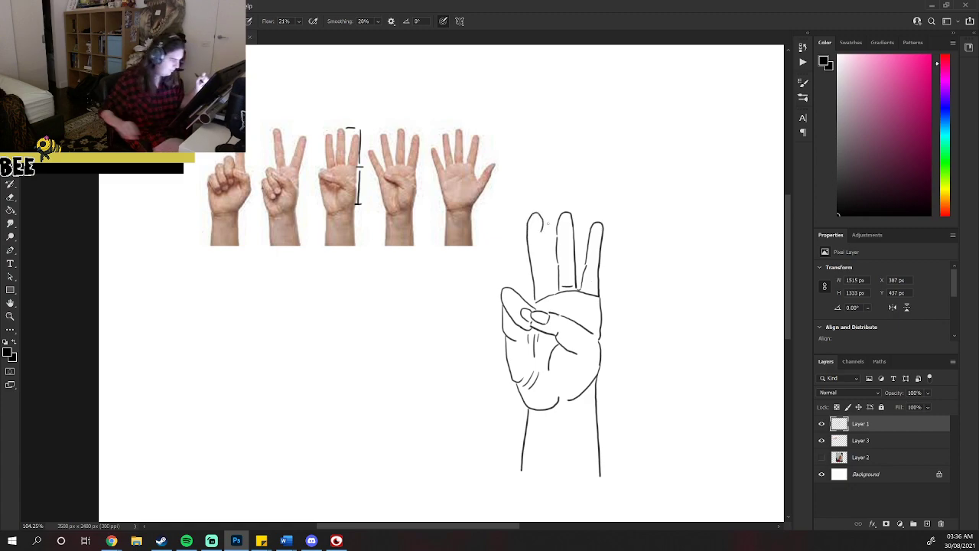
pyautogui.hotkey('ctrl', 'z')
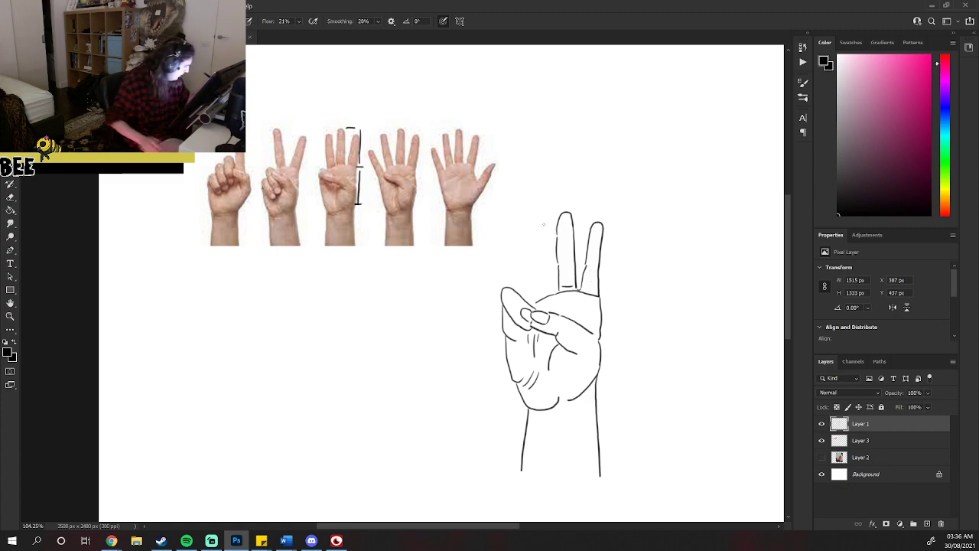
pyautogui.moveTo(533, 223); pyautogui.dragTo(536, 296)
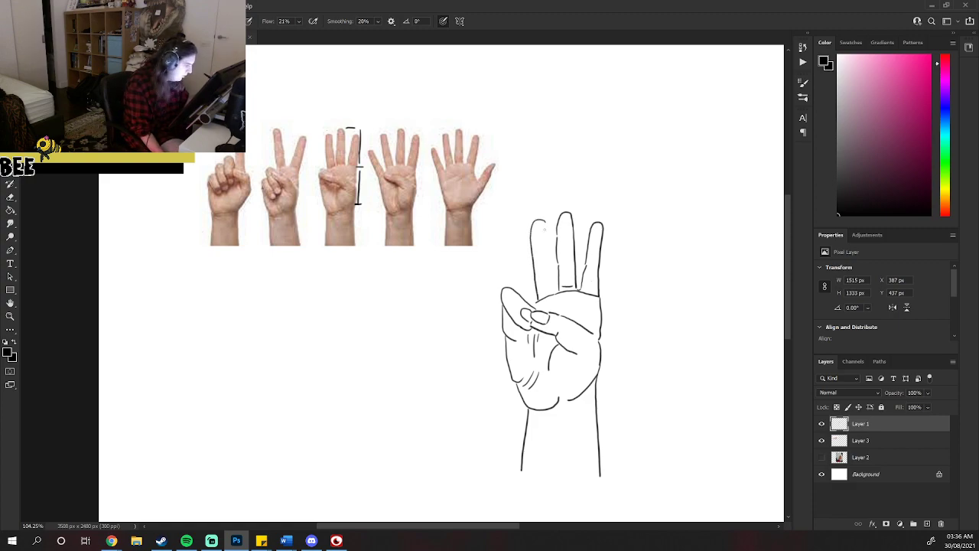
pyautogui.moveTo(545, 224); pyautogui.dragTo(553, 294)
pyautogui.click(532, 301)
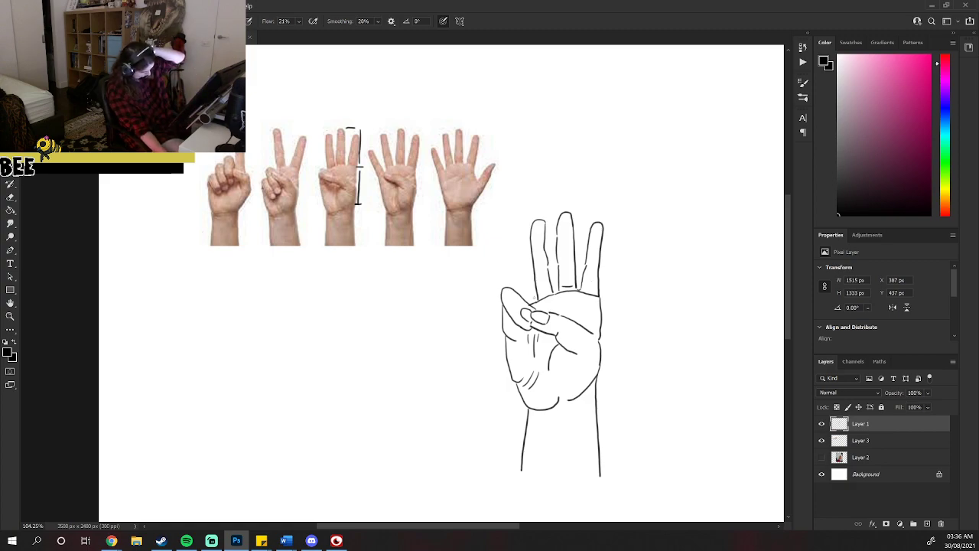
# Add joint creases to the three raised fingers, fold lines around the thumb base, and darker outlines on the two nails.
pyautogui.moveTo(515, 290); pyautogui.dragTo(533, 302)
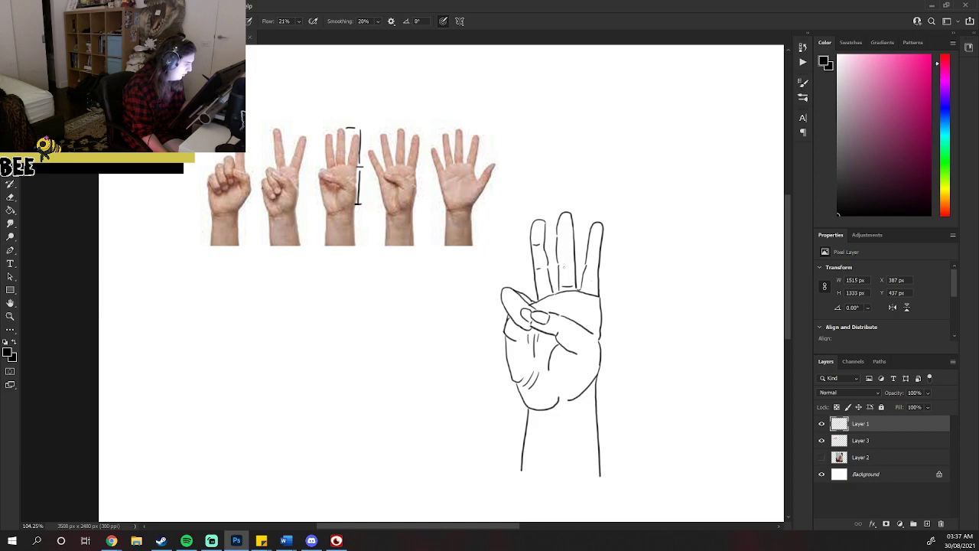
pyautogui.moveTo(560, 267); pyautogui.dragTo(571, 266)
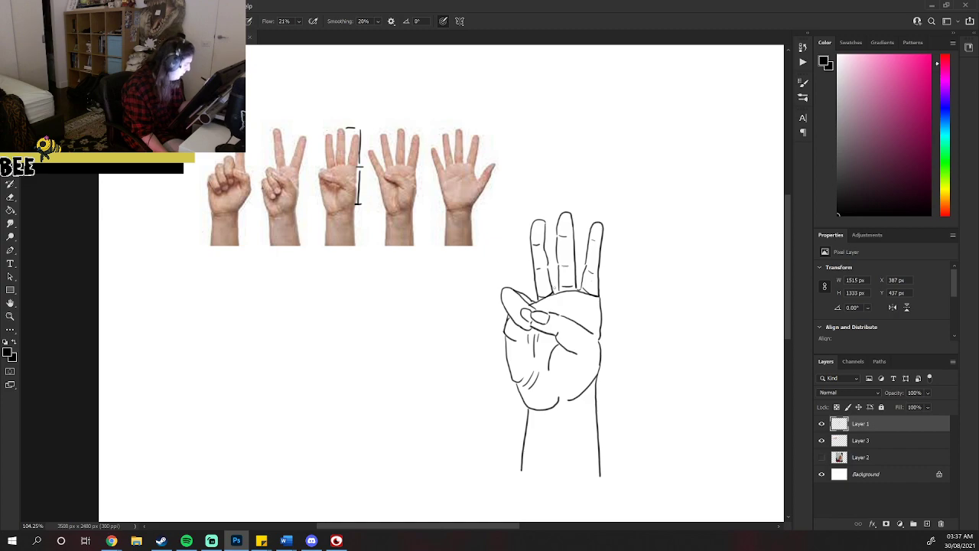
pyautogui.moveTo(541, 305); pyautogui.dragTo(552, 306)
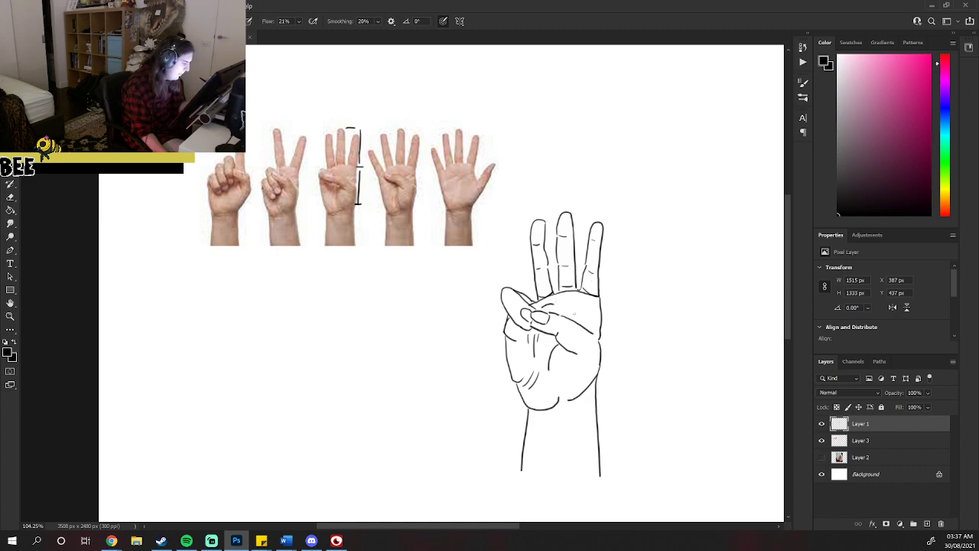
pyautogui.moveTo(584, 319); pyautogui.dragTo(590, 325)
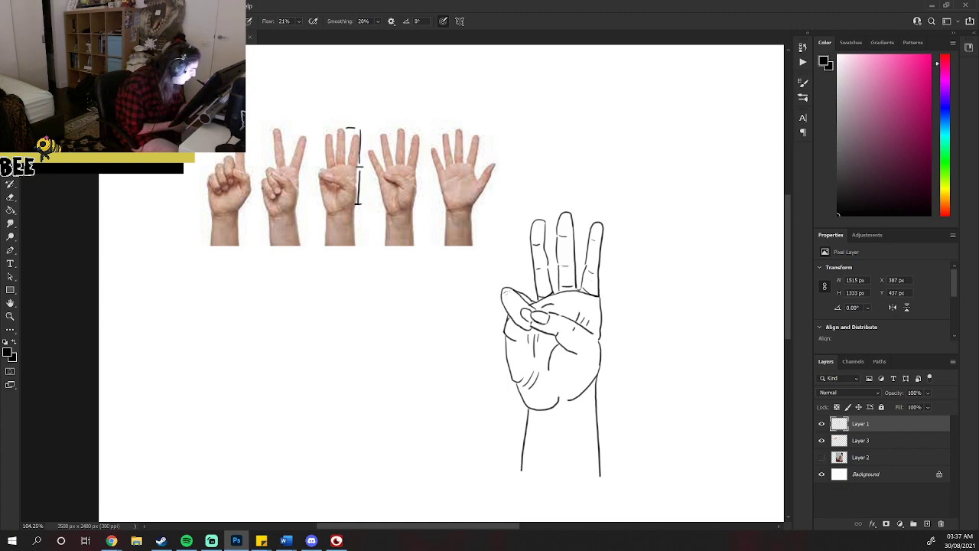
pyautogui.moveTo(536, 324)
pyautogui.mouseDown()
pyautogui.moveTo(547, 320)
pyautogui.moveTo(526, 321)
pyautogui.mouseUp()
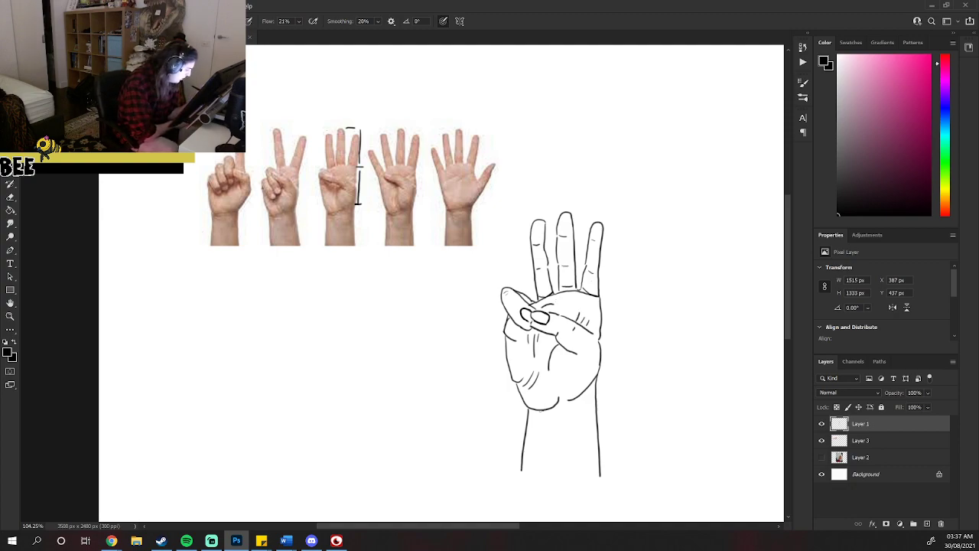
# Thicken the forearm line below the little finger and the adjoining lower palm edge with heavier brush strokes.
pyautogui.moveTo(528, 412)
pyautogui.mouseDown()
pyautogui.moveTo(538, 407)
pyautogui.moveTo(522, 469)
pyautogui.mouseUp()
pyautogui.rightClick(525, 456)
pyautogui.press('Escape')
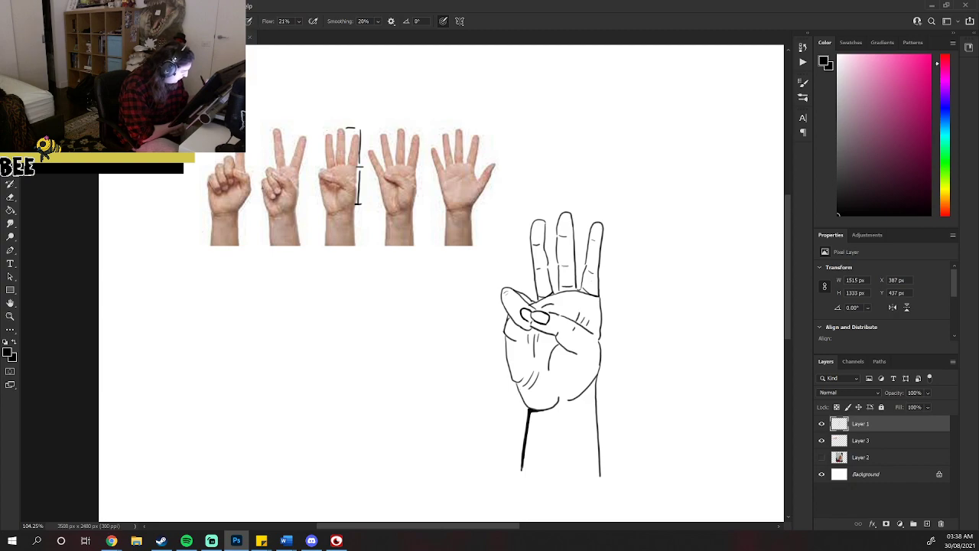
pyautogui.moveTo(522, 392); pyautogui.dragTo(527, 409)
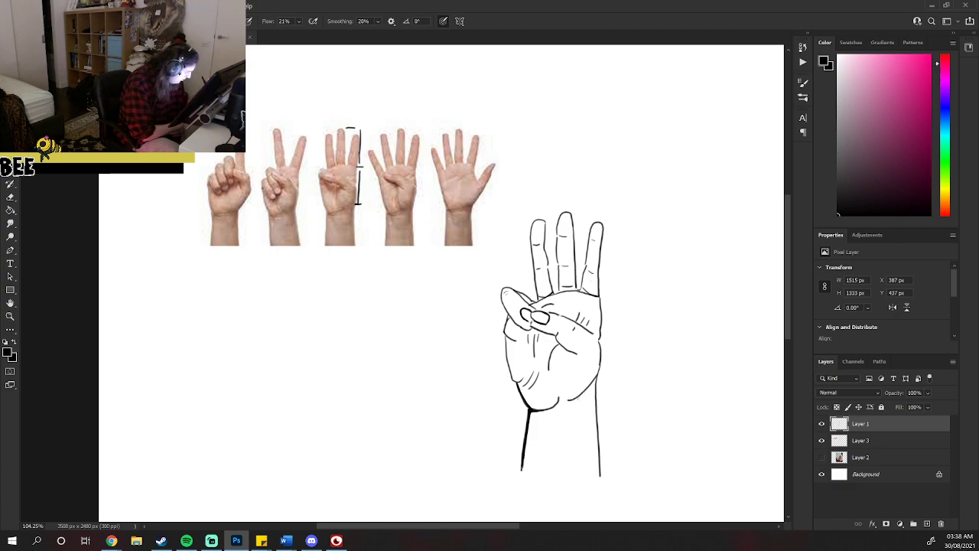
# Hatch light shading at the wrist, below the thumb and under the bent little finger, and add palm creases.
pyautogui.moveTo(594, 387); pyautogui.dragTo(590, 400)
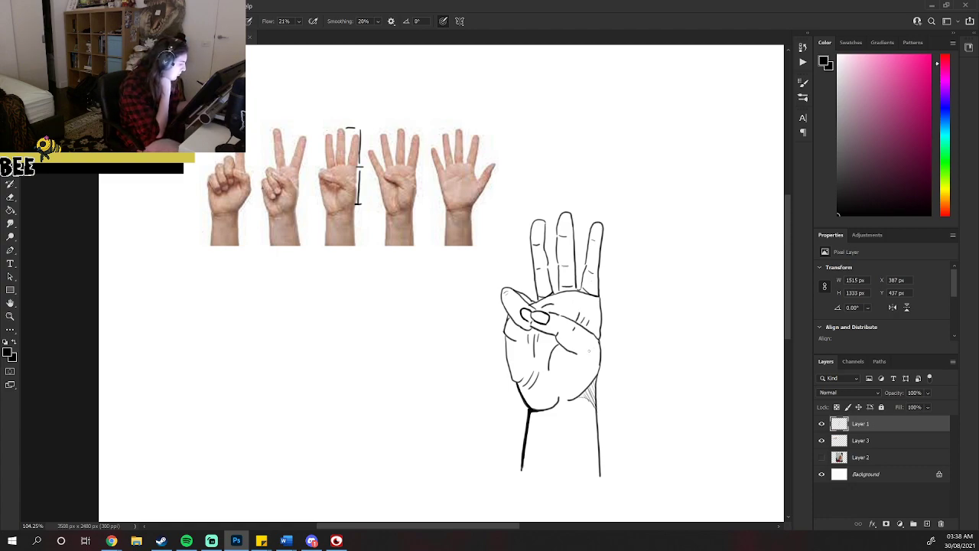
pyautogui.moveTo(563, 362); pyautogui.dragTo(598, 355)
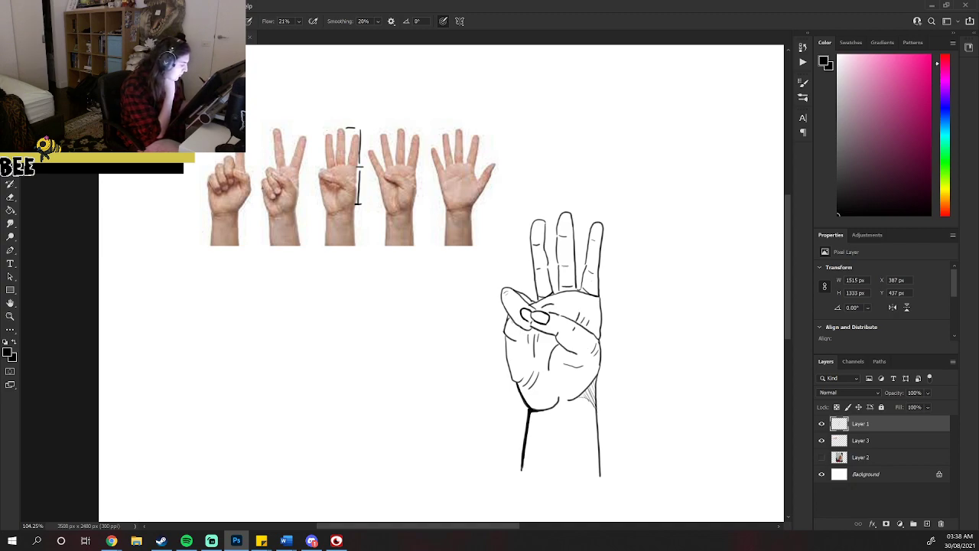
pyautogui.moveTo(510, 316); pyautogui.dragTo(508, 328)
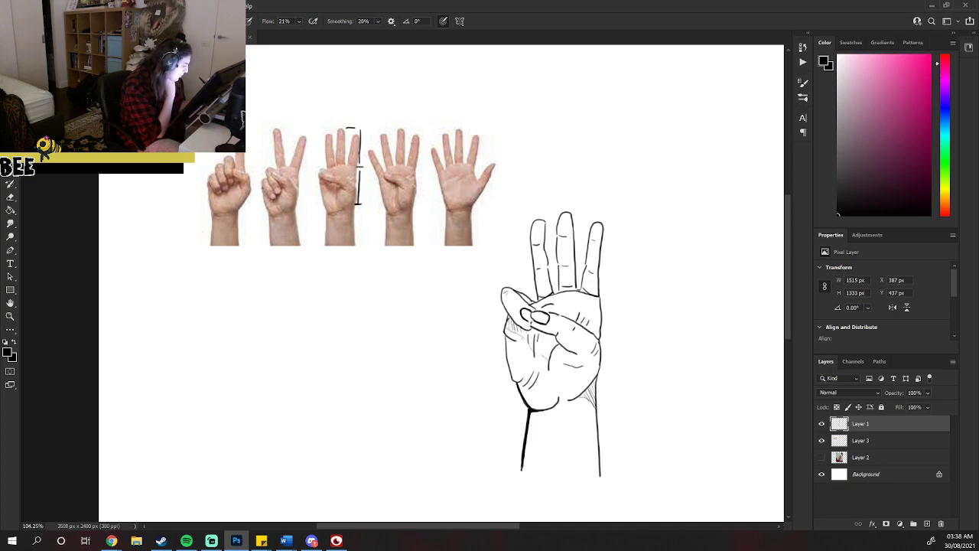
pyautogui.moveTo(542, 329)
pyautogui.mouseDown()
pyautogui.moveTo(534, 356)
pyautogui.moveTo(539, 344)
pyautogui.moveTo(544, 357)
pyautogui.moveTo(550, 349)
pyautogui.mouseUp()
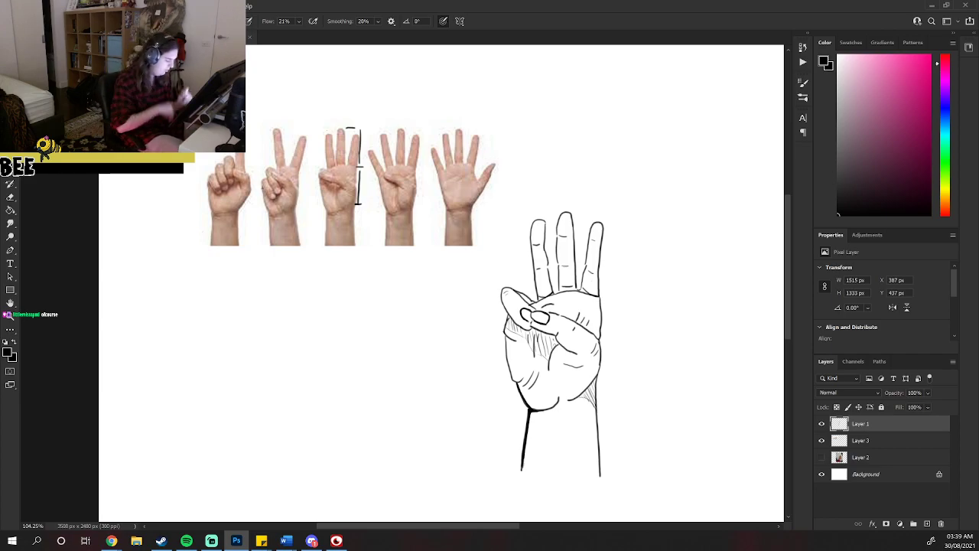
# Switch to Discord to look at the newly received hand drawing in the direct message chat, and return to Photoshop.
pyautogui.hotkey('alt', 'Tab')
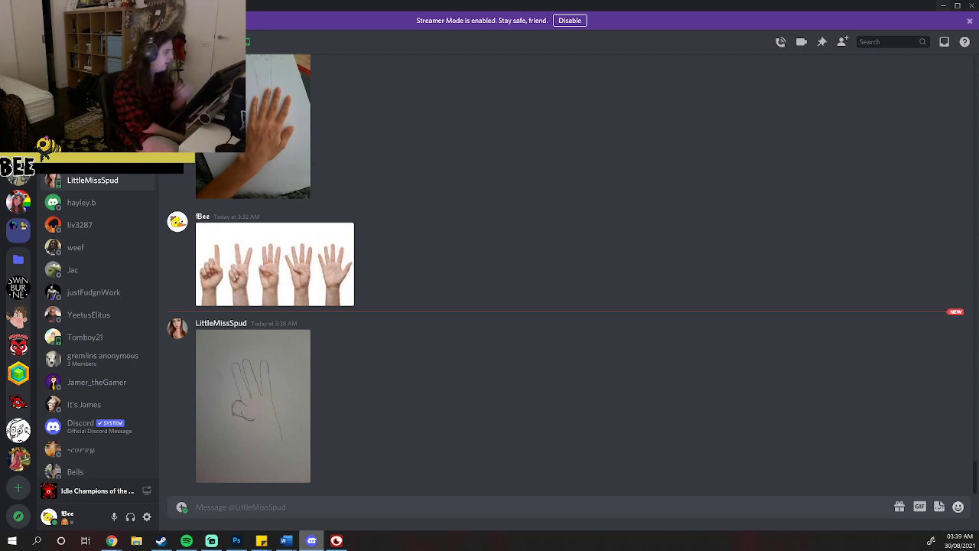
pyautogui.hotkey('alt', 'Tab')
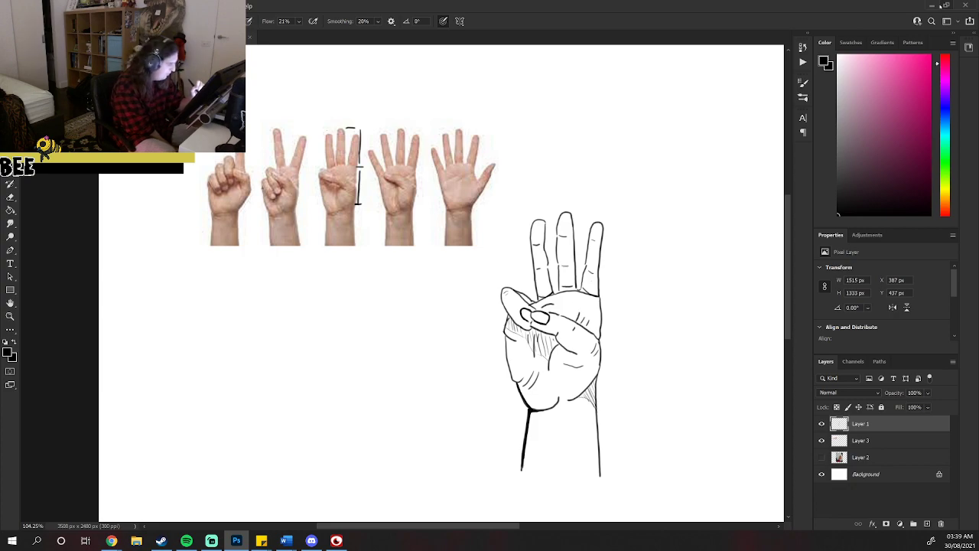
# Brush a second hand below the reference picture with two fingers raised in a V, a folded thumb and two curled fingers.
pyautogui.moveTo(316, 371)
pyautogui.mouseDown()
pyautogui.moveTo(299, 306)
pyautogui.moveTo(311, 300)
pyautogui.moveTo(336, 374)
pyautogui.moveTo(369, 288)
pyautogui.moveTo(371, 435)
pyautogui.mouseUp()
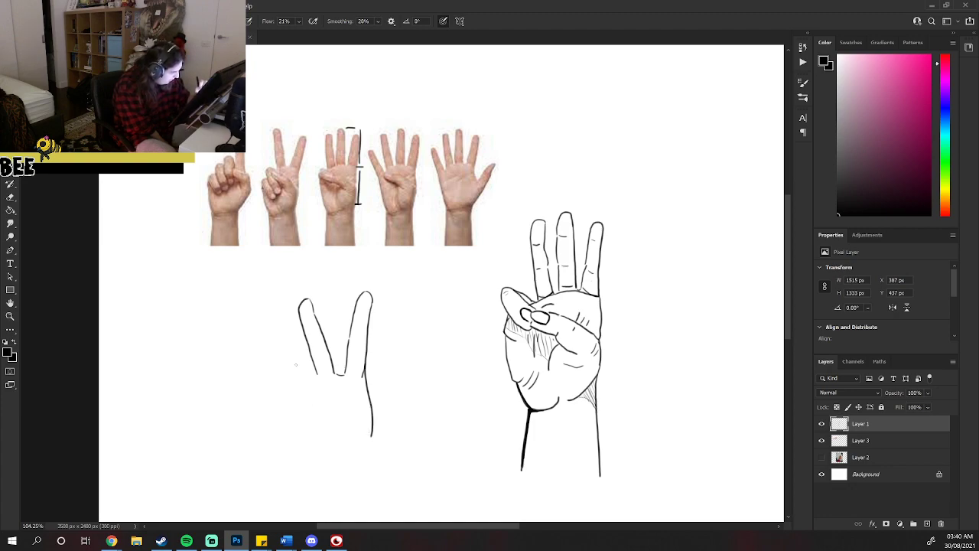
pyautogui.moveTo(276, 160); pyautogui.dragTo(277, 185)
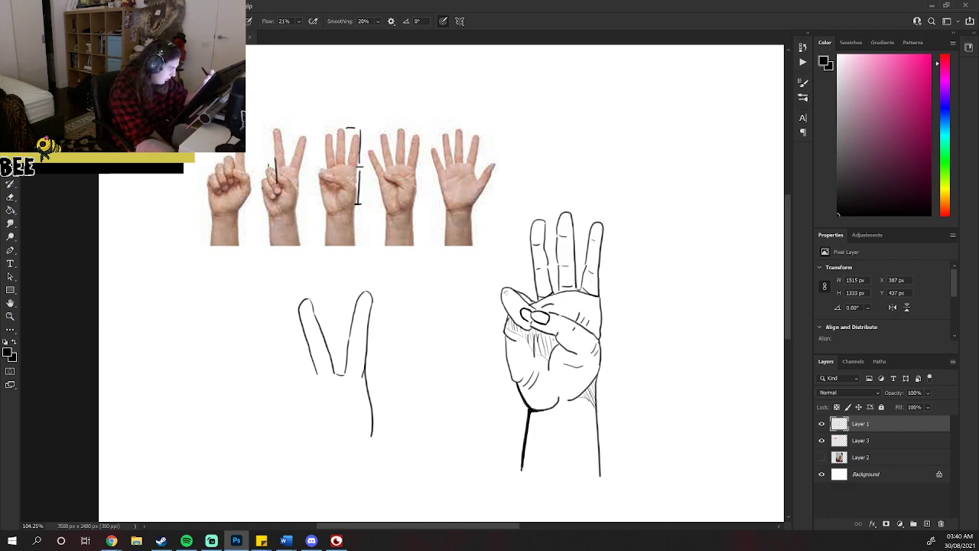
pyautogui.moveTo(310, 388)
pyautogui.mouseDown()
pyautogui.moveTo(298, 391)
pyautogui.moveTo(306, 407)
pyautogui.moveTo(348, 446)
pyautogui.mouseUp()
pyautogui.moveTo(309, 388); pyautogui.dragTo(359, 420)
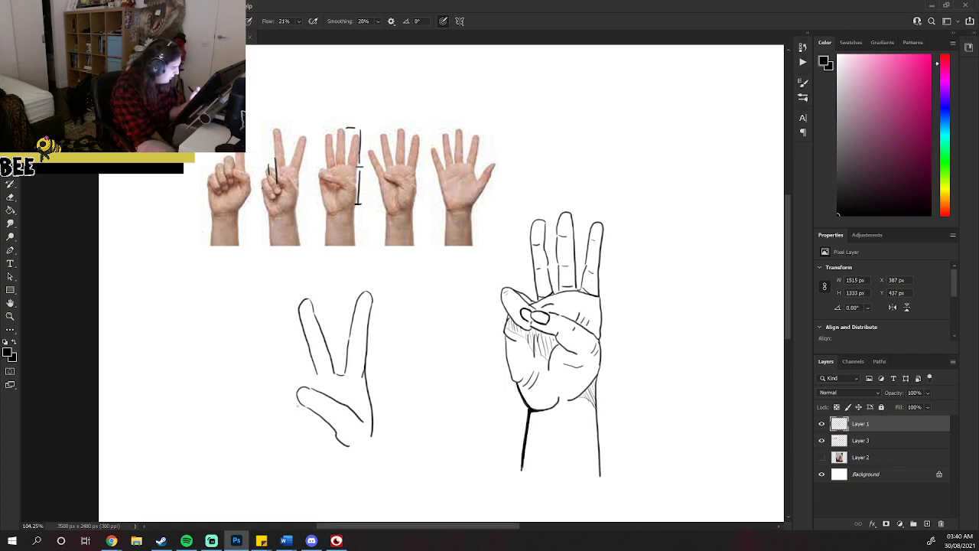
pyautogui.moveTo(293, 411)
pyautogui.mouseDown()
pyautogui.moveTo(309, 445)
pyautogui.moveTo(326, 446)
pyautogui.moveTo(323, 428)
pyautogui.moveTo(286, 411)
pyautogui.moveTo(293, 452)
pyautogui.moveTo(310, 462)
pyautogui.moveTo(279, 437)
pyautogui.moveTo(281, 466)
pyautogui.mouseUp()
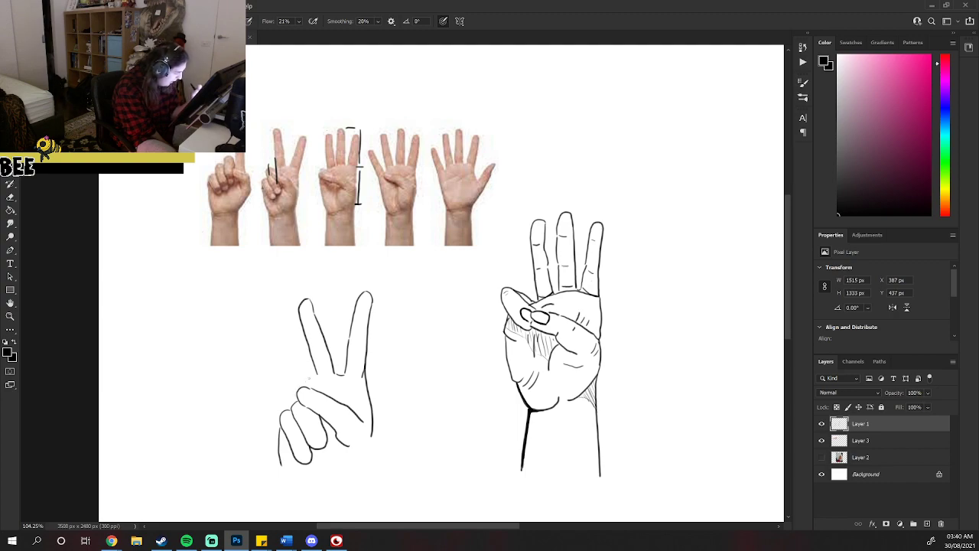
# Add finger creases and nails to the V-sign hand and extend its palm edges down to the wrist.
pyautogui.moveTo(318, 375); pyautogui.dragTo(312, 388)
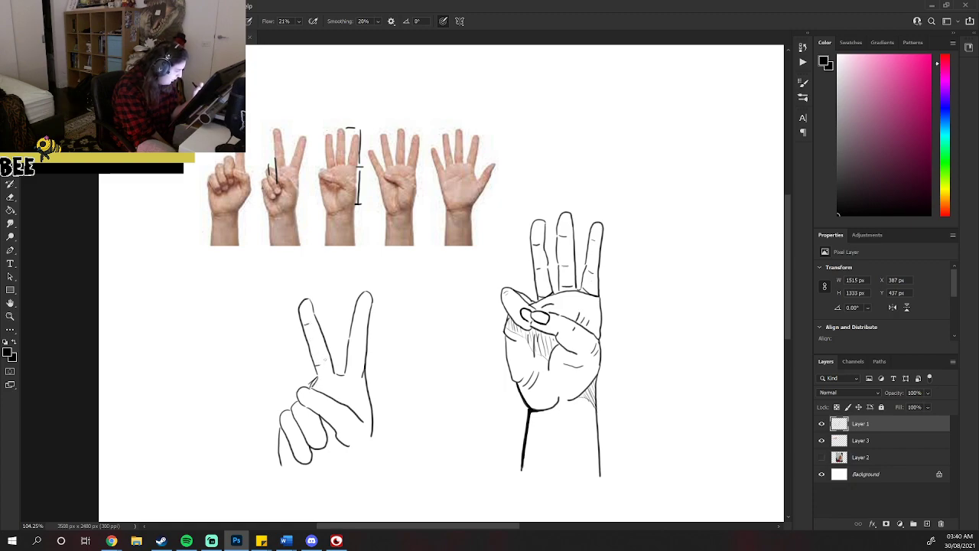
pyautogui.moveTo(356, 360); pyautogui.dragTo(356, 313)
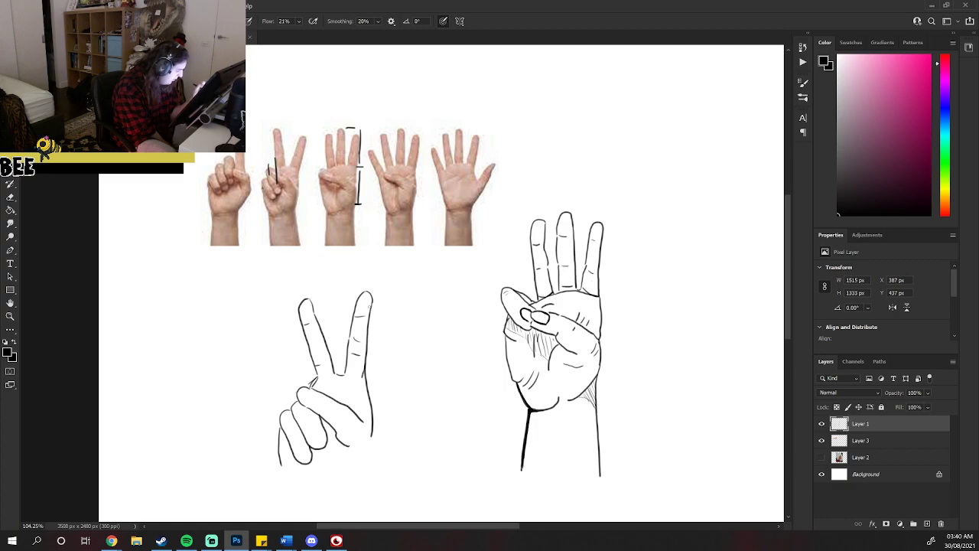
pyautogui.moveTo(318, 392)
pyautogui.mouseDown()
pyautogui.moveTo(315, 445)
pyautogui.moveTo(299, 445)
pyautogui.moveTo(302, 462)
pyautogui.moveTo(293, 454)
pyautogui.moveTo(280, 468)
pyautogui.moveTo(314, 501)
pyautogui.mouseUp()
pyautogui.moveTo(372, 425); pyautogui.dragTo(378, 485)
pyautogui.moveTo(327, 464)
pyautogui.mouseDown()
pyautogui.moveTo(344, 494)
pyautogui.moveTo(293, 487)
pyautogui.moveTo(288, 517)
pyautogui.mouseUp()
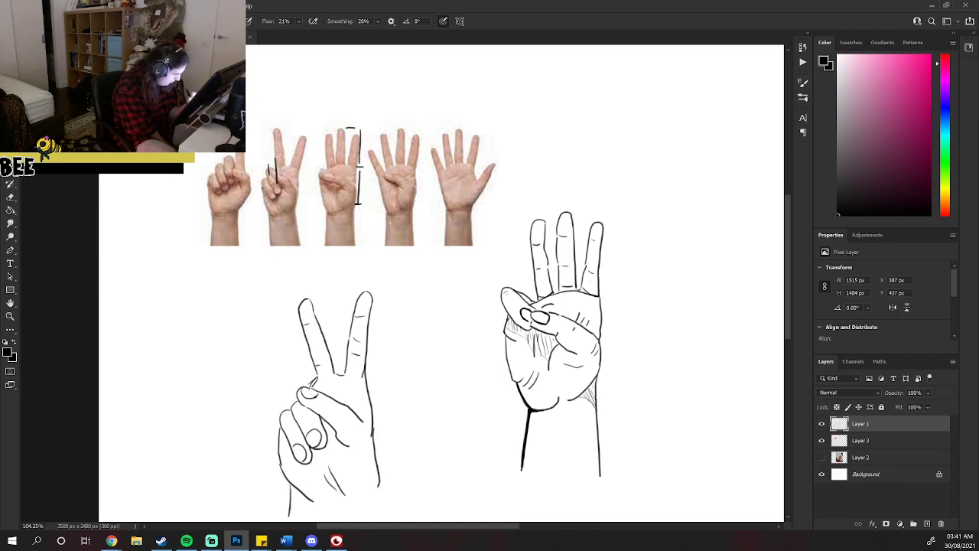
# Draw the wrist edge of the V-sign hand, add a palm crease, and complete the thumb line, finger gap and curled-finger knuckle.
pyautogui.moveTo(378, 487); pyautogui.dragTo(387, 510)
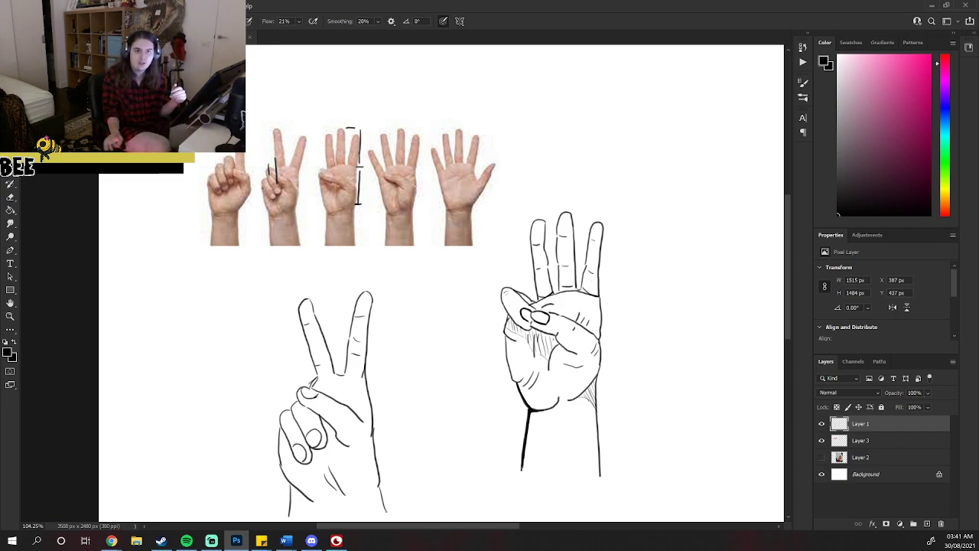
pyautogui.hotkey('ctrl', 'z')
pyautogui.moveTo(376, 488); pyautogui.dragTo(371, 518)
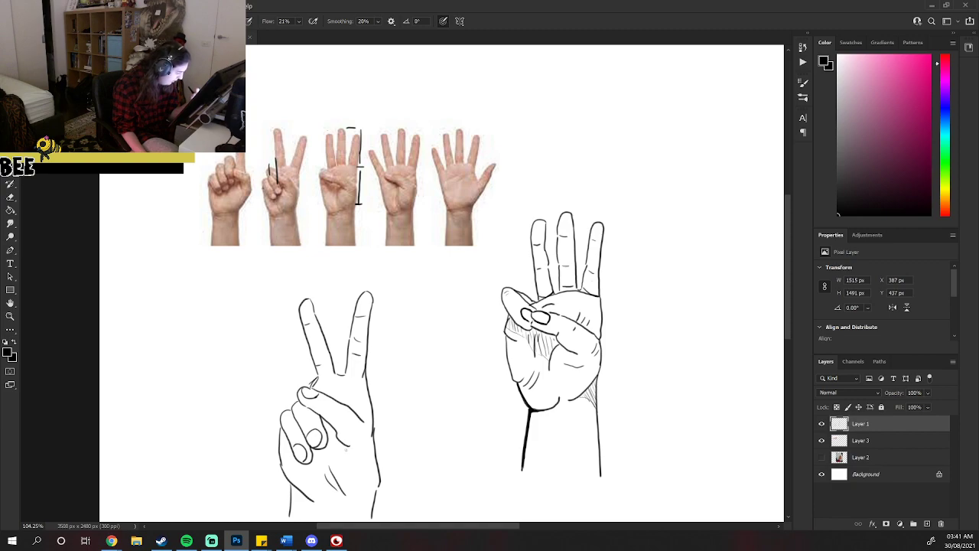
pyautogui.moveTo(341, 448); pyautogui.dragTo(360, 462)
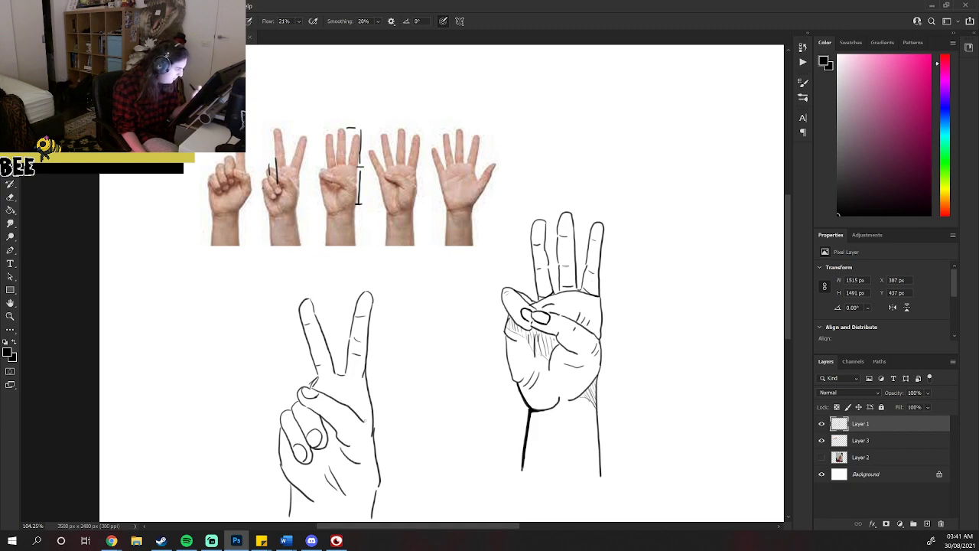
pyautogui.moveTo(364, 423); pyautogui.dragTo(370, 430)
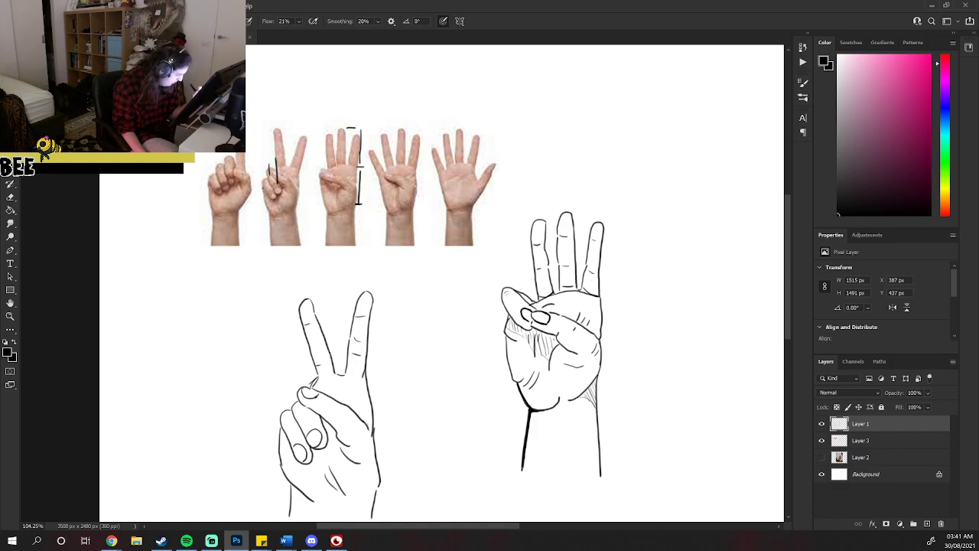
pyautogui.moveTo(334, 371); pyautogui.dragTo(344, 392)
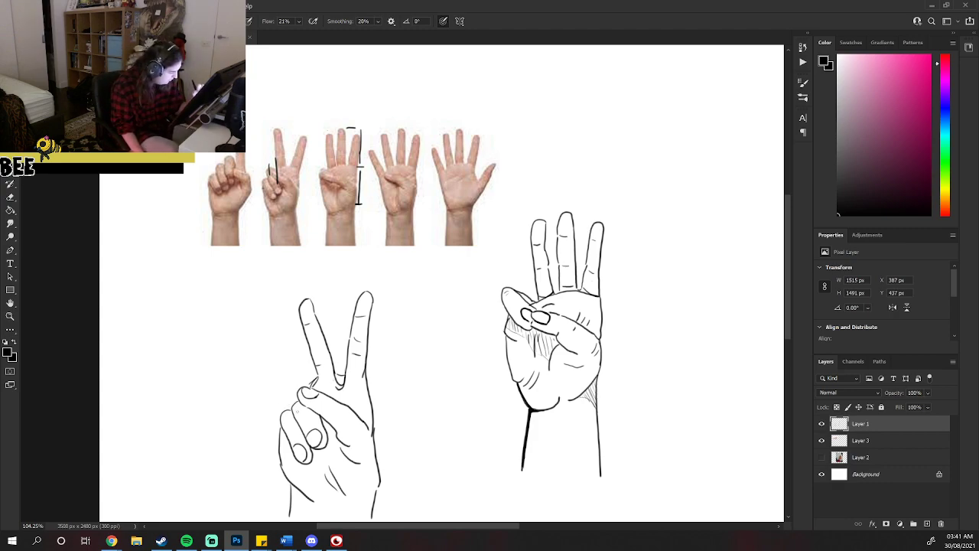
pyautogui.moveTo(295, 389); pyautogui.dragTo(292, 405)
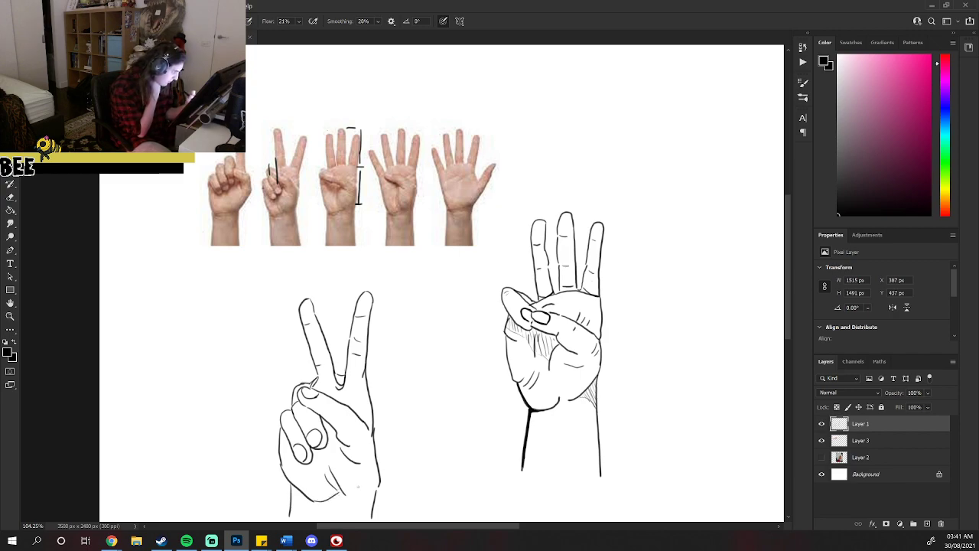
# Hatch light shading along both sides of the V-sign hand's wrist.
pyautogui.moveTo(368, 453)
pyautogui.mouseDown()
pyautogui.moveTo(362, 508)
pyautogui.moveTo(373, 476)
pyautogui.mouseUp()
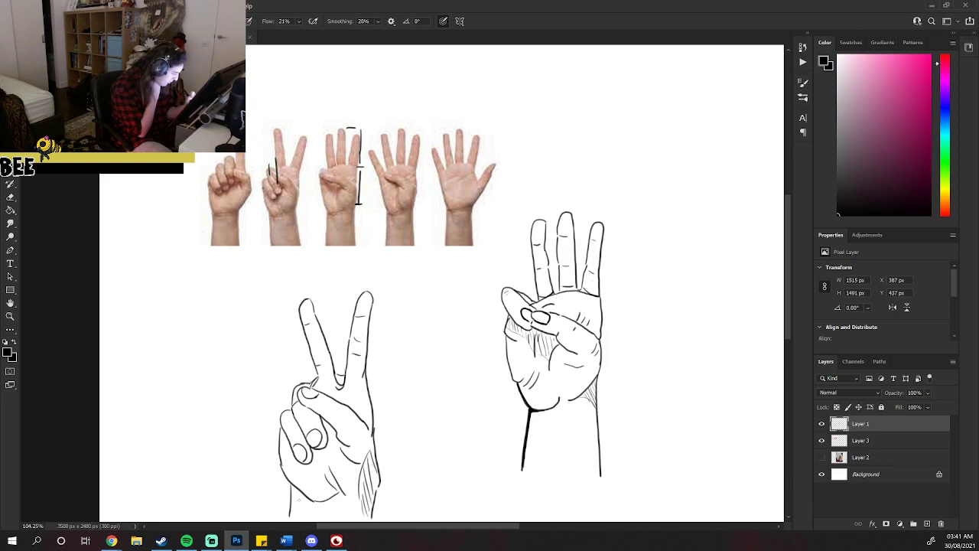
pyautogui.moveTo(292, 499); pyautogui.dragTo(302, 517)
pyautogui.moveTo(293, 491); pyautogui.dragTo(290, 508)
pyautogui.moveTo(295, 488); pyautogui.dragTo(302, 501)
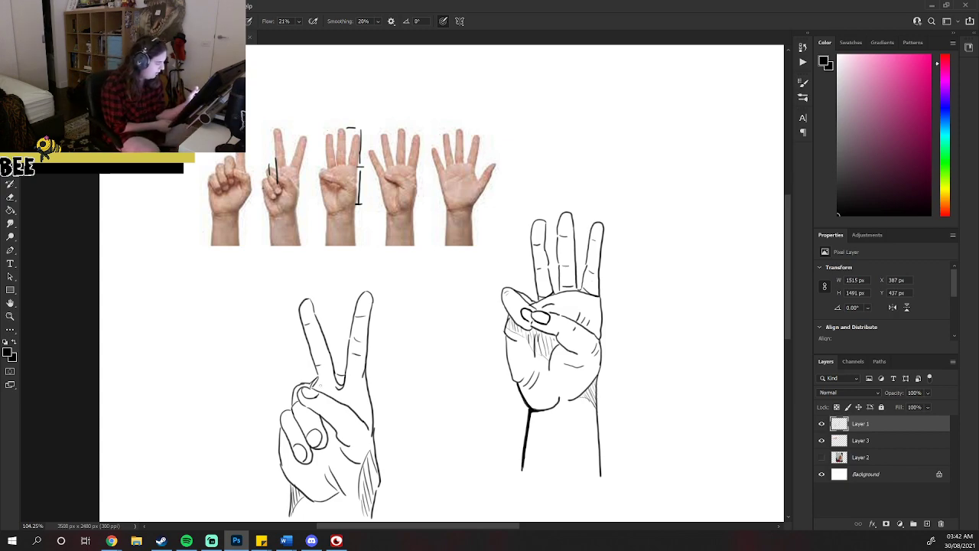
# Mark the palm length with a downward arrow, outline a shorter palm over the V-sign hand, and sketch narrower wrist lines below it.
pyautogui.moveTo(258, 385)
pyautogui.mouseDown()
pyautogui.moveTo(245, 461)
pyautogui.moveTo(258, 472)
pyautogui.mouseUp()
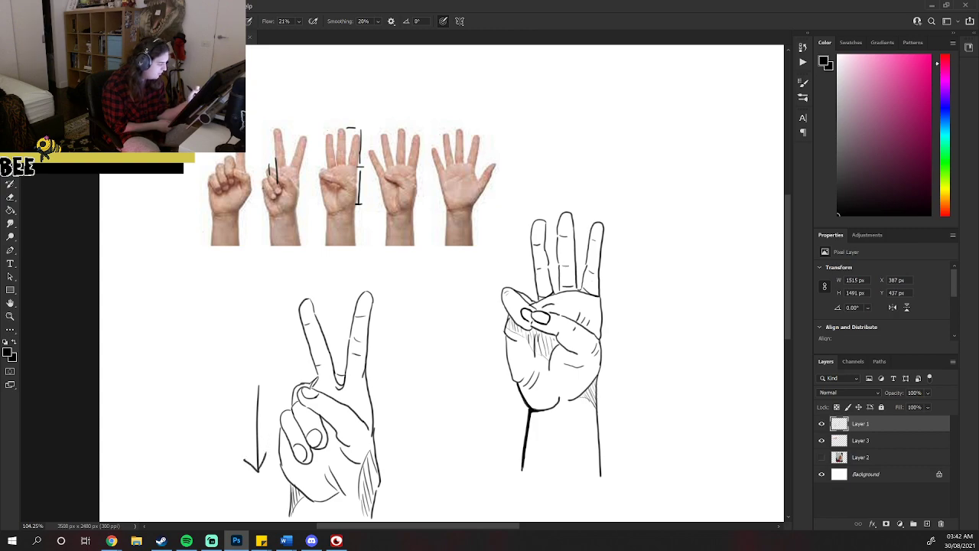
pyautogui.moveTo(302, 377)
pyautogui.mouseDown()
pyautogui.moveTo(276, 456)
pyautogui.moveTo(299, 463)
pyautogui.moveTo(375, 382)
pyautogui.mouseUp()
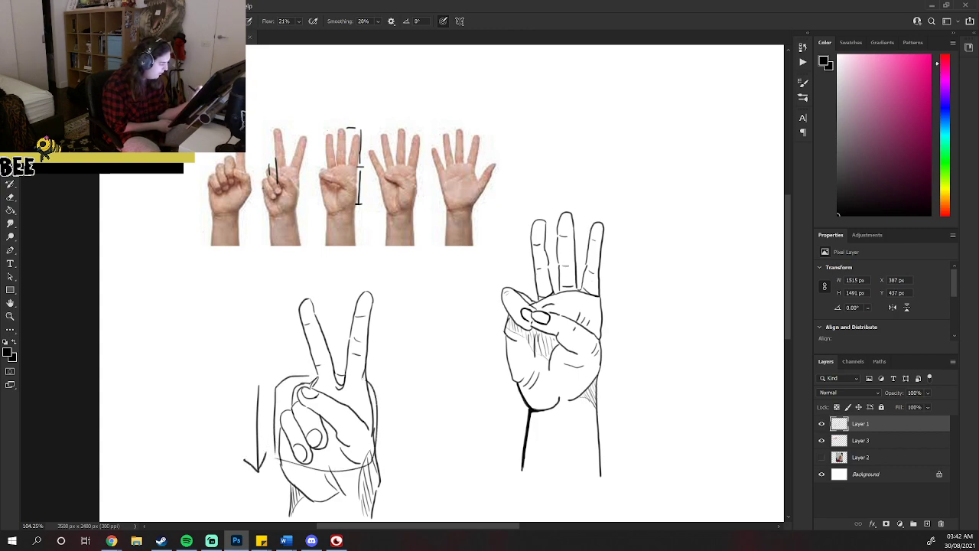
pyautogui.moveTo(274, 437)
pyautogui.mouseDown()
pyautogui.moveTo(340, 466)
pyautogui.moveTo(375, 436)
pyautogui.mouseUp()
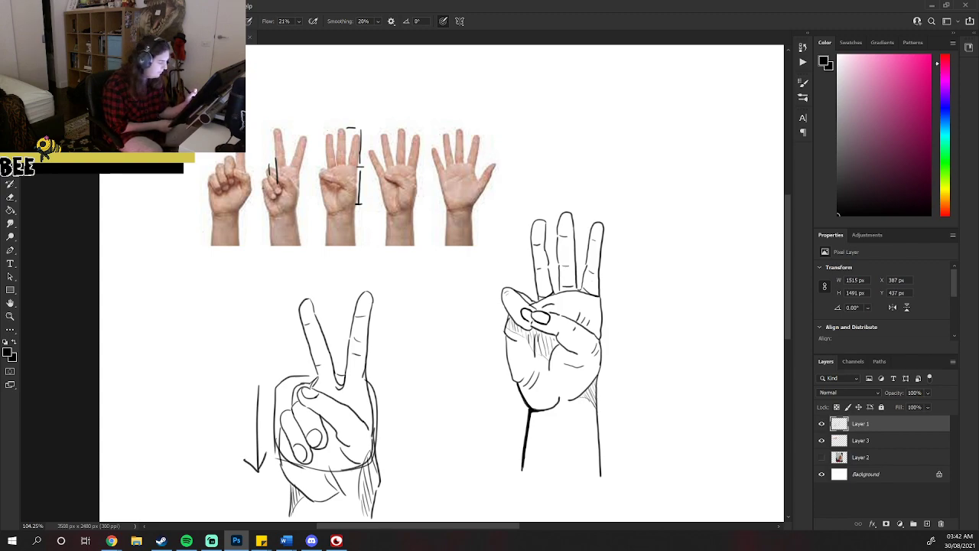
pyautogui.moveTo(353, 467)
pyautogui.mouseDown()
pyautogui.moveTo(327, 491)
pyautogui.moveTo(338, 490)
pyautogui.mouseUp()
pyautogui.moveTo(360, 468)
pyautogui.mouseDown()
pyautogui.moveTo(345, 487)
pyautogui.moveTo(354, 480)
pyautogui.mouseUp()
pyautogui.moveTo(289, 452); pyautogui.dragTo(293, 512)
pyautogui.moveTo(300, 511); pyautogui.dragTo(297, 522)
pyautogui.moveTo(360, 480); pyautogui.dragTo(355, 521)
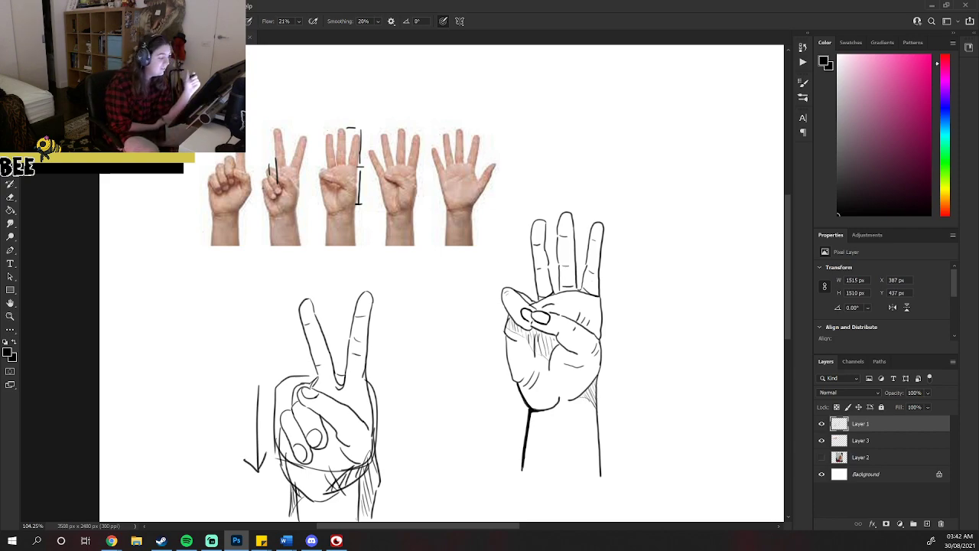
# Draw separate finger-length and palm-length guide lines beside the two-finger reference hand and beside the V-sign sketch.
pyautogui.moveTo(311, 133); pyautogui.dragTo(303, 218)
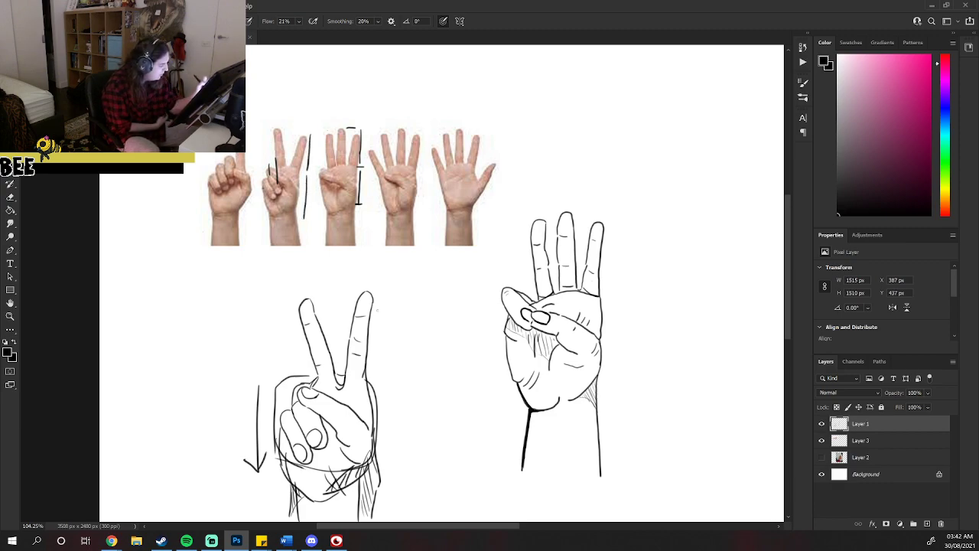
pyautogui.moveTo(383, 295); pyautogui.dragTo(384, 459)
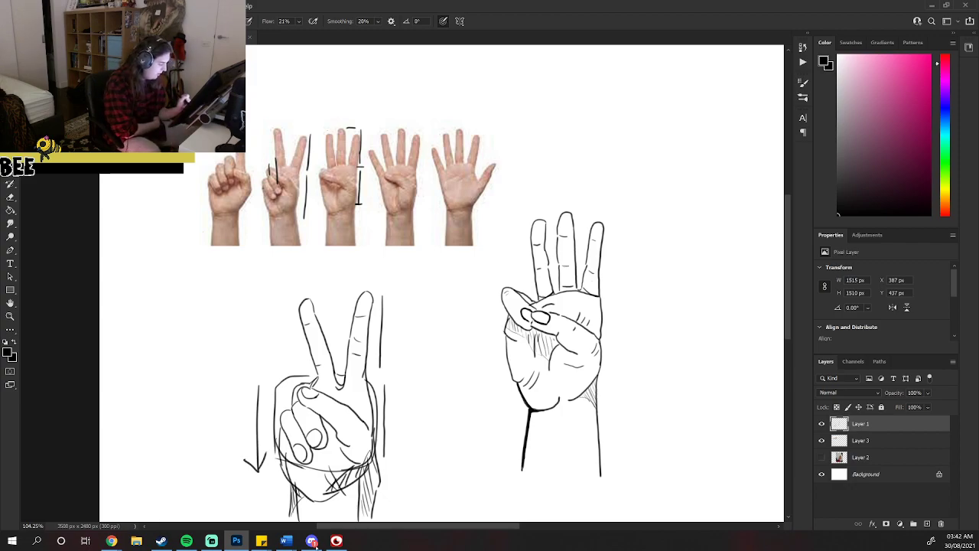
# Switch to Discord, open the shared V-sign pencil drawing's original in the browser, and copy the image.
pyautogui.hotkey('alt', 'Tab')
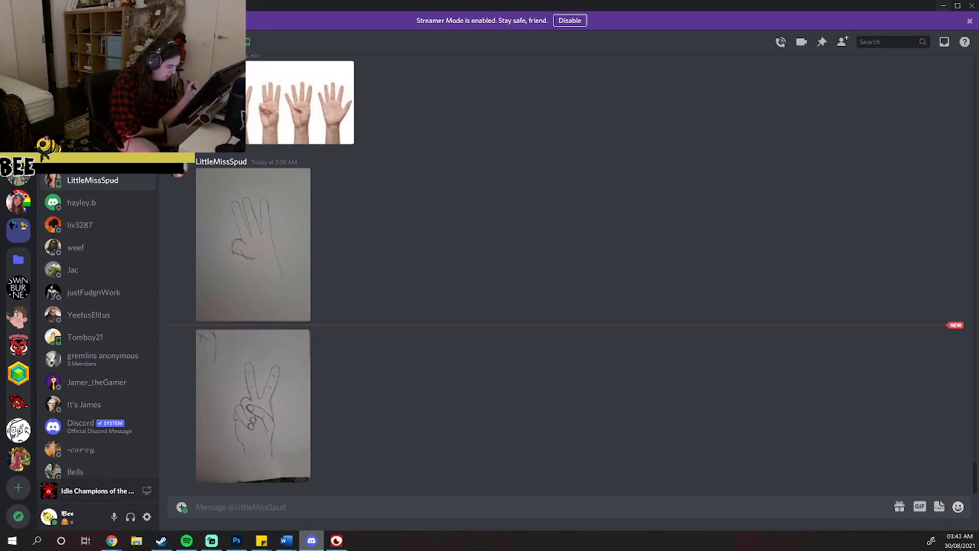
pyautogui.click(253, 405)
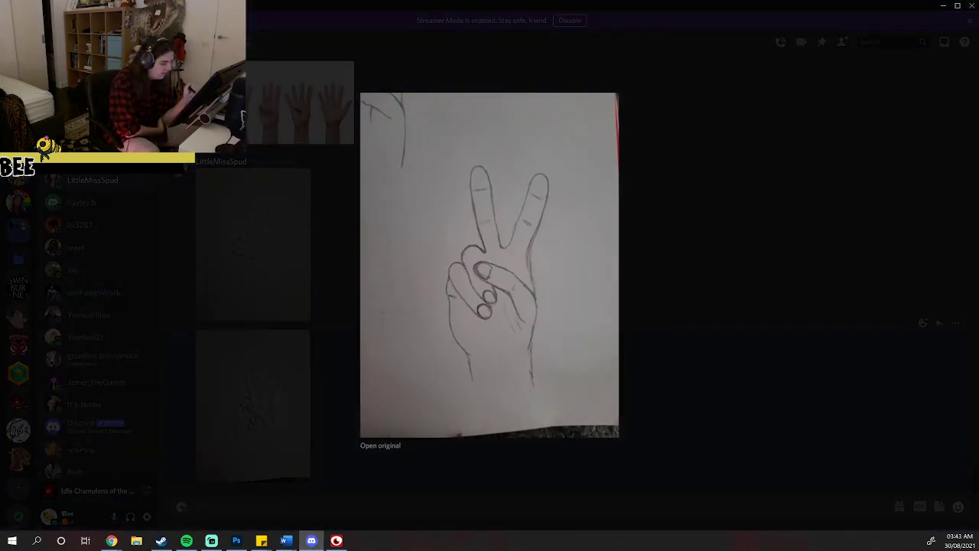
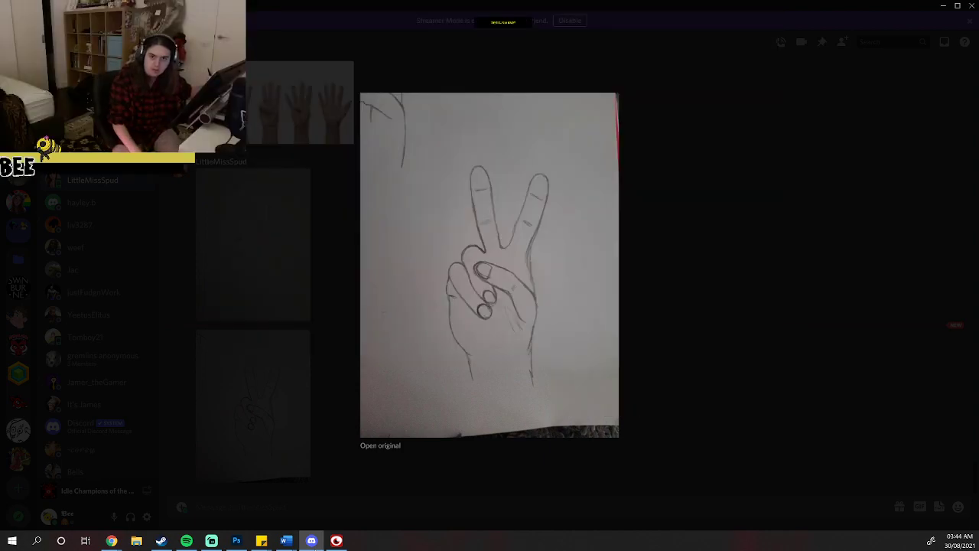
pyautogui.click(380, 446)
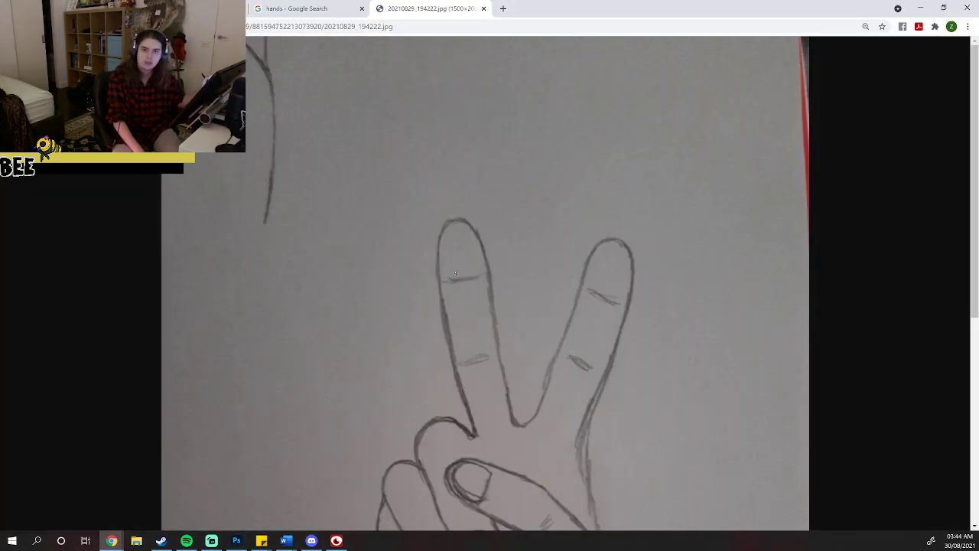
pyautogui.rightClick(514, 309)
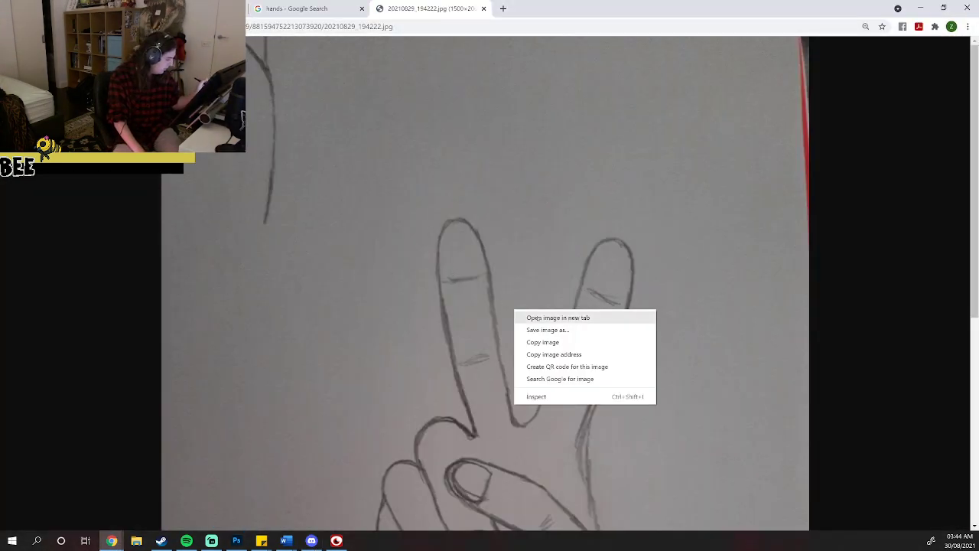
pyautogui.click(556, 337)
pyautogui.rightClick(588, 337)
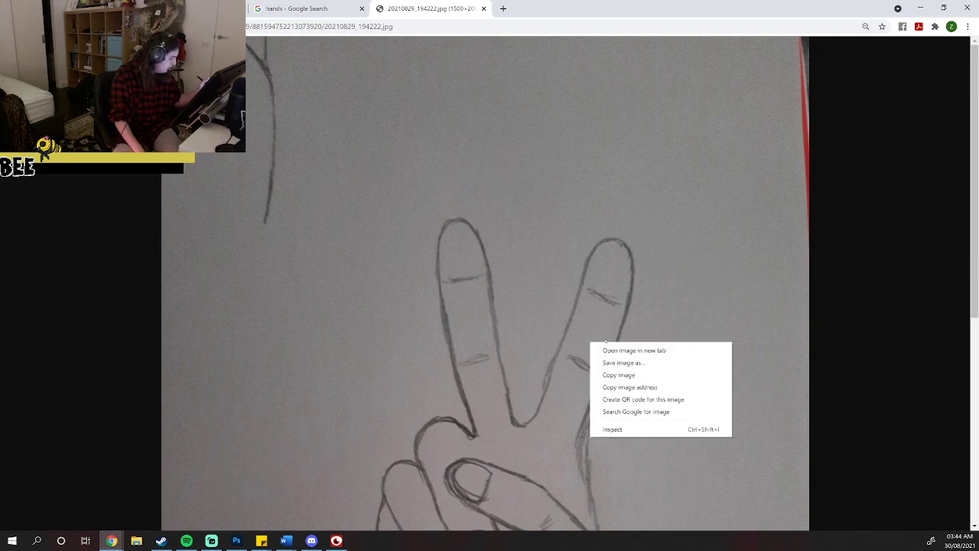
pyautogui.click(615, 374)
# Return to Photoshop, paste the copied V-sign drawing into the document, and move its layer below Layer 1.
pyautogui.click(921, 9)
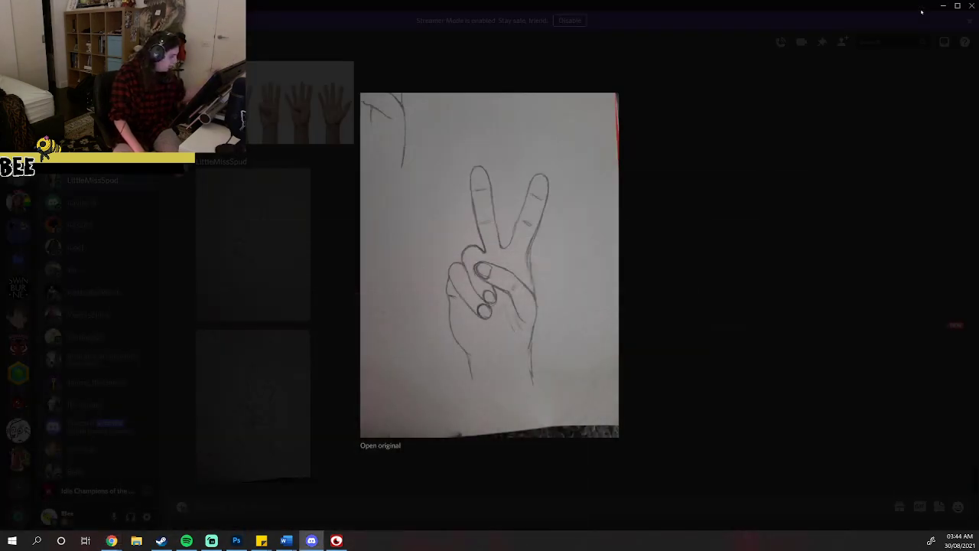
pyautogui.click(237, 541)
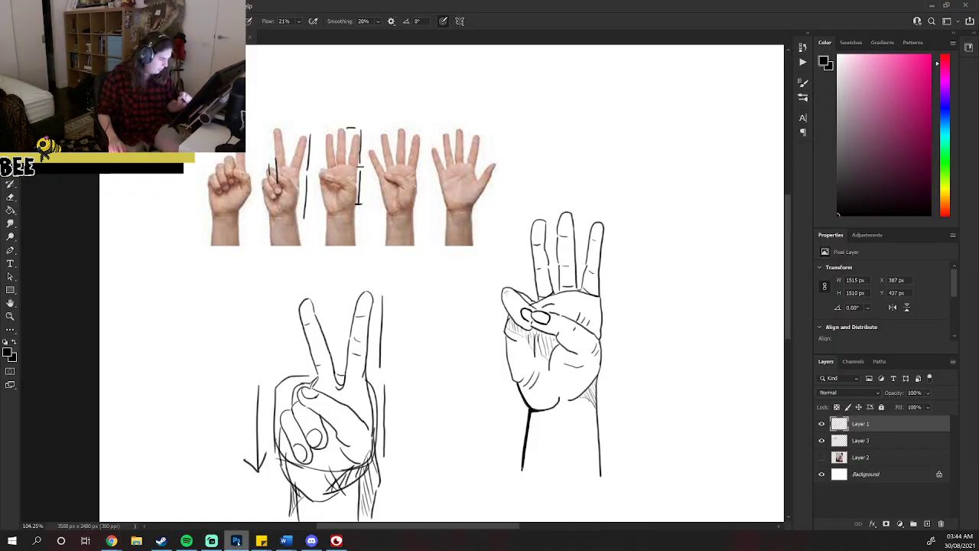
pyautogui.hotkey('ctrl', 'v')
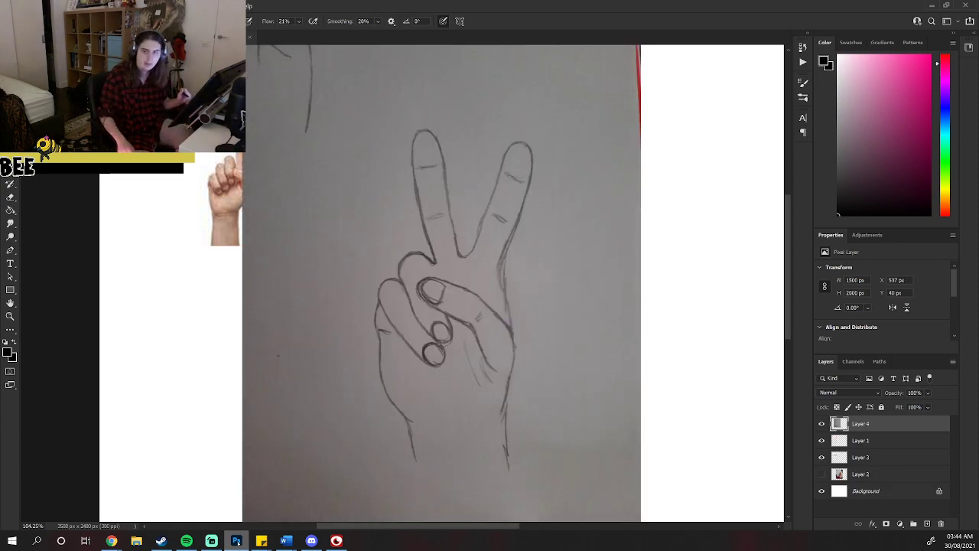
pyautogui.moveTo(879, 428); pyautogui.dragTo(885, 441)
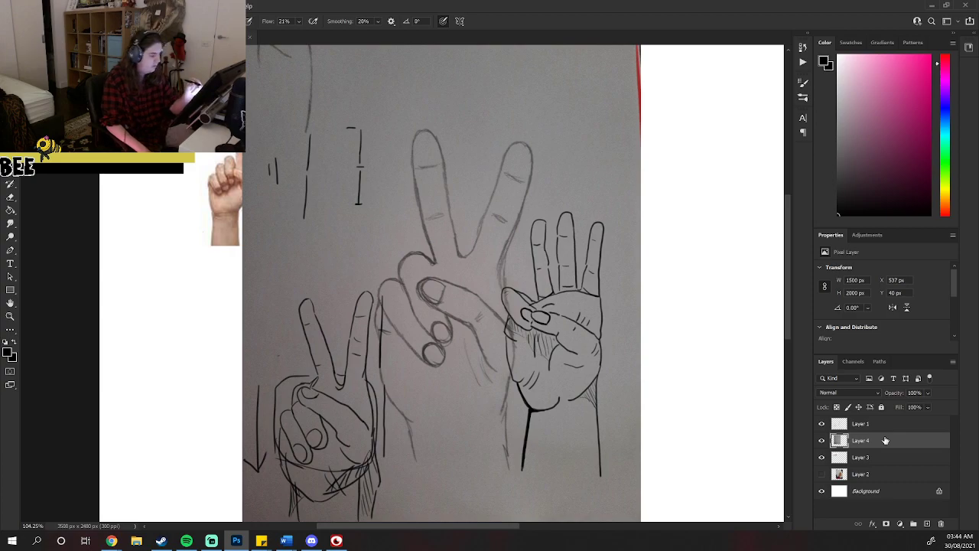
# Brush corrected outlines for the two raised fingers over the pasted V-sign drawing.
pyautogui.moveTo(433, 262); pyautogui.dragTo(438, 280)
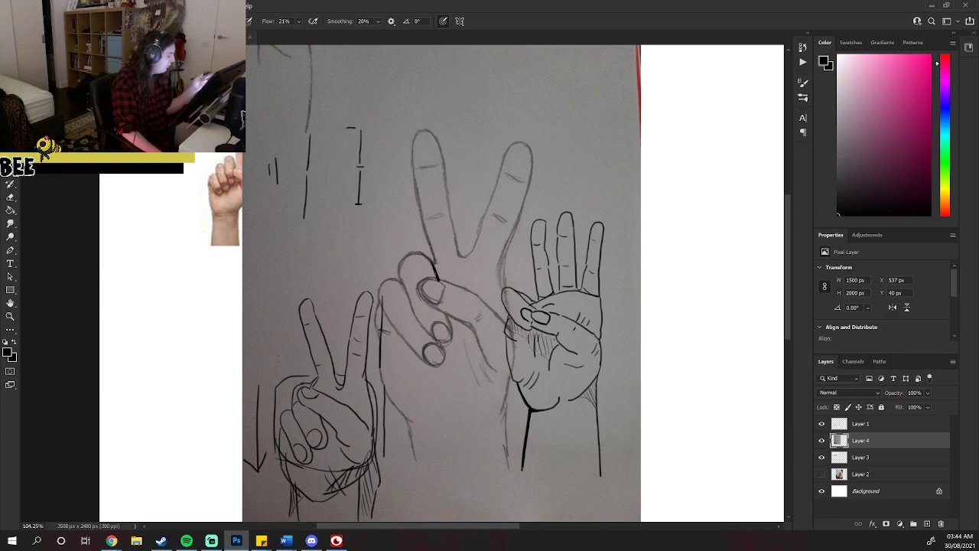
pyautogui.moveTo(434, 264)
pyautogui.mouseDown()
pyautogui.moveTo(414, 137)
pyautogui.moveTo(431, 132)
pyautogui.moveTo(443, 143)
pyautogui.moveTo(472, 265)
pyautogui.mouseUp()
pyautogui.rightClick(438, 145)
pyautogui.click(438, 145)
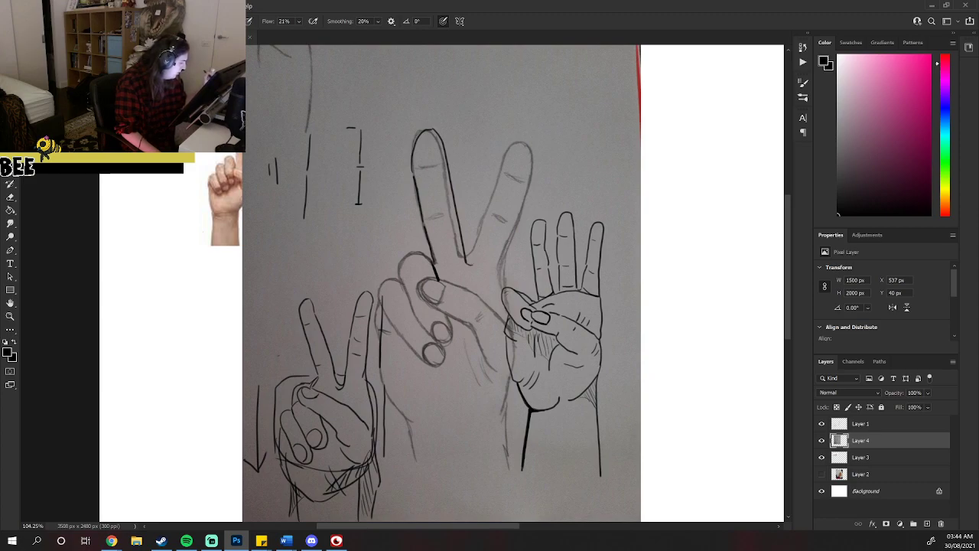
pyautogui.moveTo(473, 257)
pyautogui.mouseDown()
pyautogui.moveTo(483, 185)
pyautogui.moveTo(505, 139)
pyautogui.moveTo(518, 156)
pyautogui.moveTo(503, 283)
pyautogui.mouseUp()
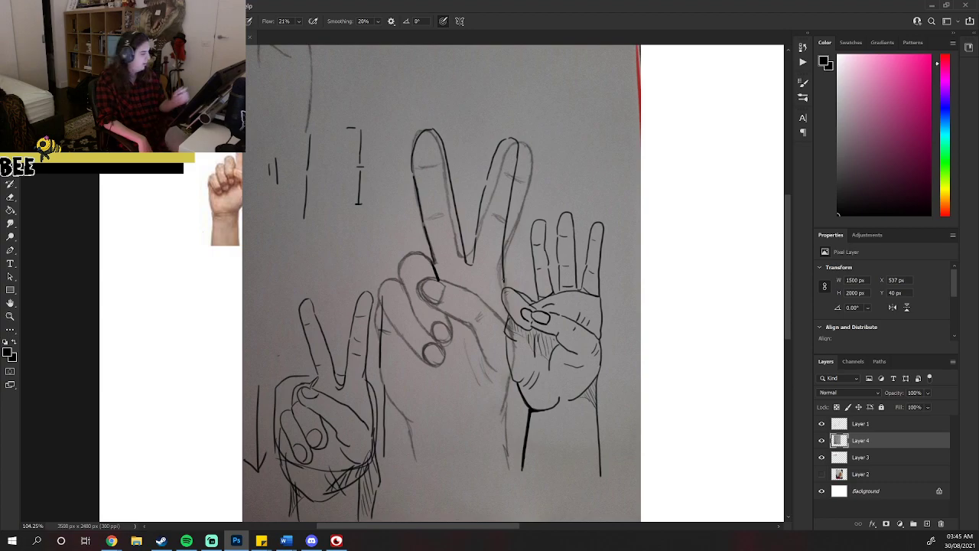
# Hide the pasted V-sign drawing's layer, Layer 4, and delete it.
pyautogui.click(822, 440)
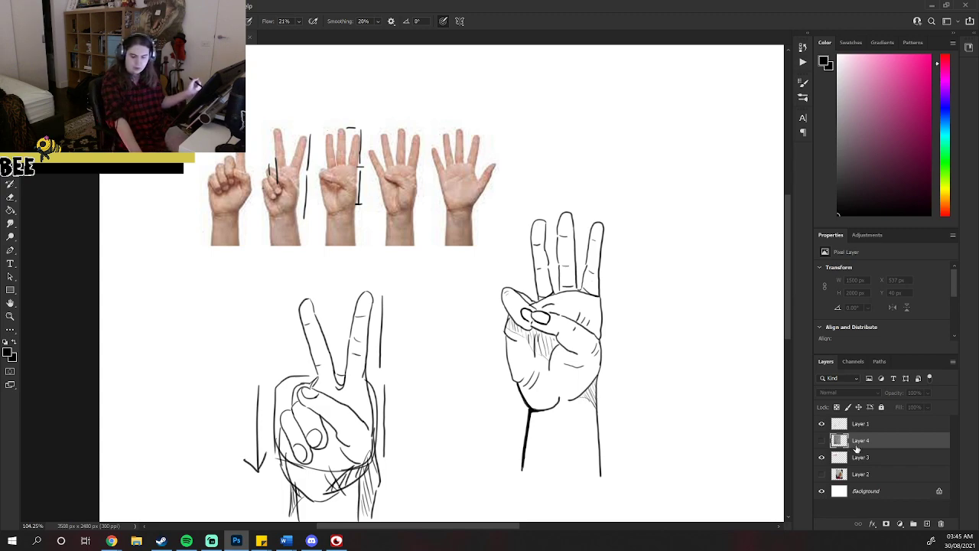
pyautogui.press('Delete')
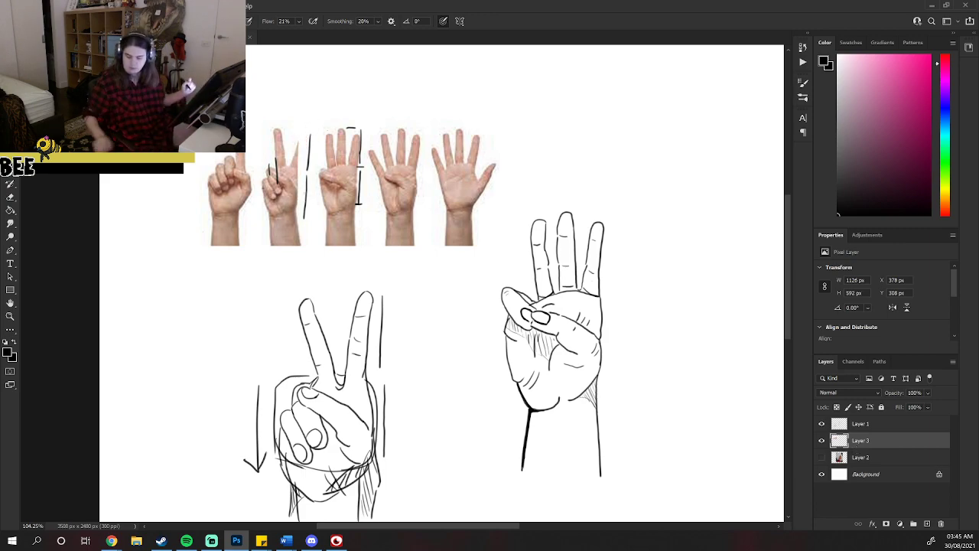
# Erase the guide marks over the reference picture and the whole V-sign hand with its arrow and guide lines from Layer 1.
pyautogui.click(892, 427)
pyautogui.moveTo(359, 127)
pyautogui.mouseDown()
pyautogui.moveTo(363, 194)
pyautogui.moveTo(368, 119)
pyautogui.mouseUp()
pyautogui.moveTo(325, 155); pyautogui.dragTo(271, 180)
pyautogui.moveTo(251, 448)
pyautogui.mouseDown()
pyautogui.moveTo(229, 488)
pyautogui.moveTo(321, 421)
pyautogui.moveTo(222, 478)
pyautogui.mouseUp()
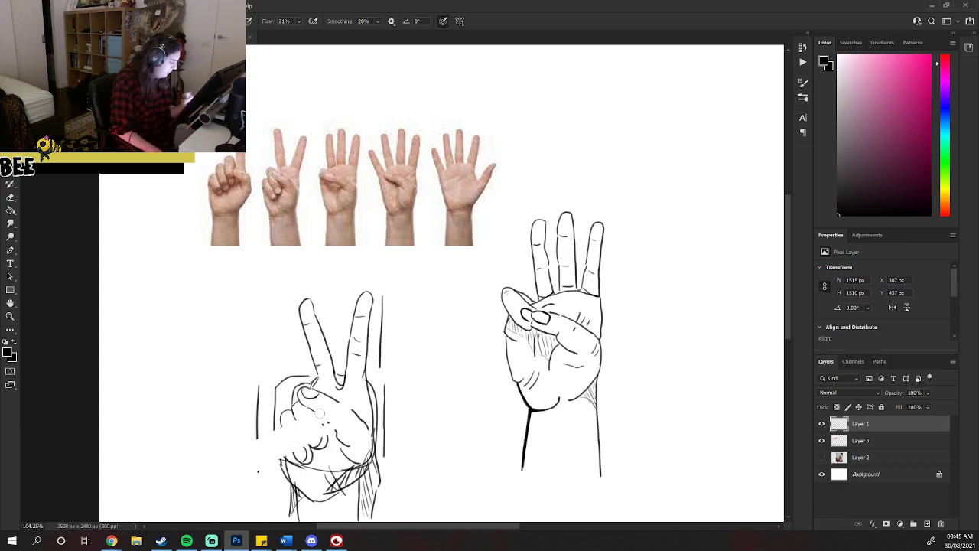
pyautogui.moveTo(367, 380)
pyautogui.mouseDown()
pyautogui.moveTo(227, 448)
pyautogui.moveTo(404, 351)
pyautogui.moveTo(250, 423)
pyautogui.mouseUp()
pyautogui.moveTo(357, 347)
pyautogui.mouseDown()
pyautogui.moveTo(232, 424)
pyautogui.moveTo(288, 376)
pyautogui.moveTo(390, 319)
pyautogui.moveTo(291, 362)
pyautogui.moveTo(231, 406)
pyautogui.moveTo(265, 380)
pyautogui.moveTo(374, 316)
pyautogui.moveTo(391, 319)
pyautogui.moveTo(317, 321)
pyautogui.moveTo(293, 326)
pyautogui.moveTo(290, 338)
pyautogui.moveTo(383, 284)
pyautogui.moveTo(285, 310)
pyautogui.mouseUp()
pyautogui.moveTo(378, 411); pyautogui.dragTo(400, 376)
pyautogui.moveTo(309, 422)
pyautogui.mouseDown()
pyautogui.moveTo(392, 400)
pyautogui.moveTo(275, 443)
pyautogui.moveTo(402, 409)
pyautogui.moveTo(254, 463)
pyautogui.moveTo(379, 426)
pyautogui.moveTo(234, 484)
pyautogui.moveTo(406, 422)
pyautogui.moveTo(232, 493)
pyautogui.moveTo(388, 436)
pyautogui.moveTo(265, 487)
pyautogui.moveTo(401, 446)
pyautogui.moveTo(286, 487)
pyautogui.moveTo(386, 465)
pyautogui.moveTo(277, 501)
pyautogui.moveTo(397, 463)
pyautogui.moveTo(277, 512)
pyautogui.moveTo(383, 489)
pyautogui.moveTo(285, 518)
pyautogui.moveTo(388, 502)
pyautogui.moveTo(370, 517)
pyautogui.mouseUp()
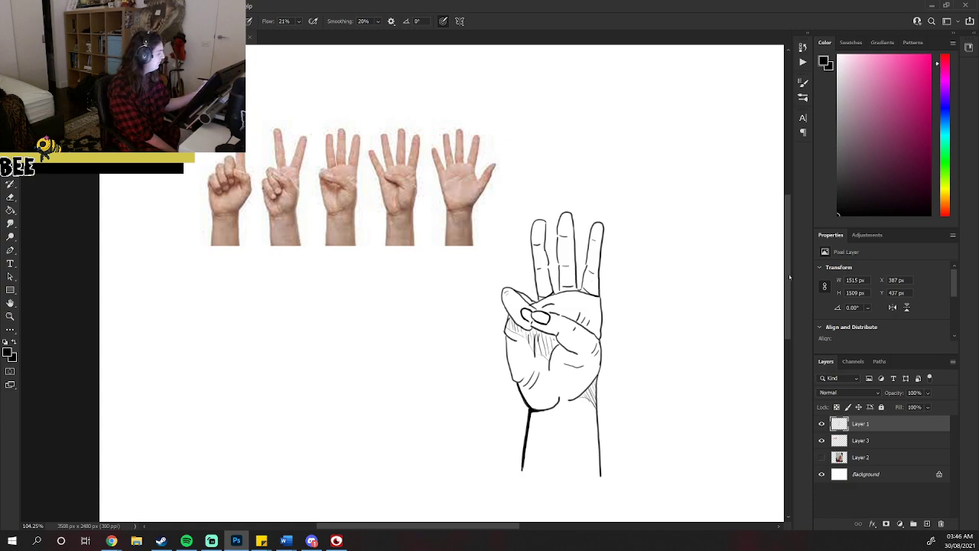
# Sketch the four raised fingers and the little-finger side of the palm for a four-finger hand below the reference picture.
pyautogui.scroll(-2, 788, 283)
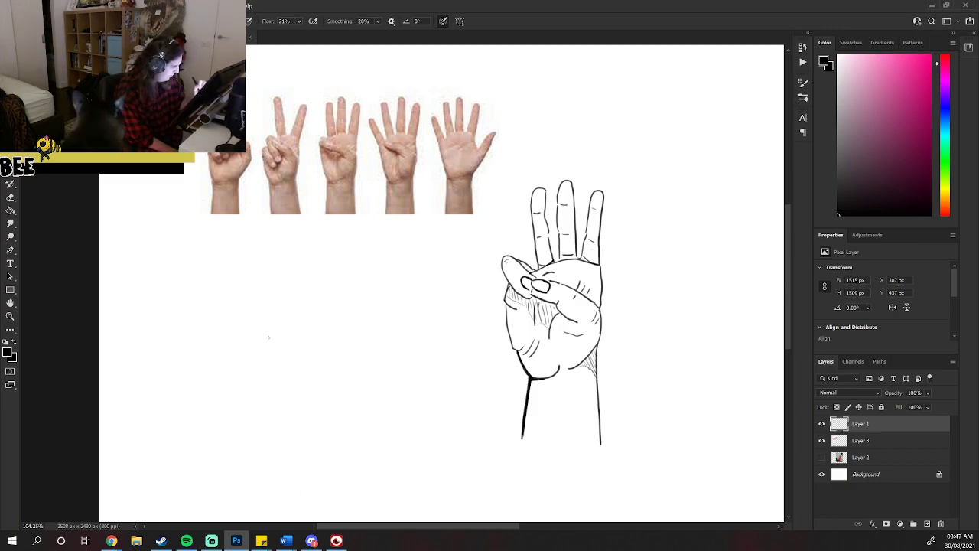
pyautogui.moveTo(268, 327)
pyautogui.mouseDown()
pyautogui.moveTo(236, 283)
pyautogui.moveTo(256, 332)
pyautogui.moveTo(261, 391)
pyautogui.moveTo(271, 415)
pyautogui.moveTo(289, 422)
pyautogui.mouseUp()
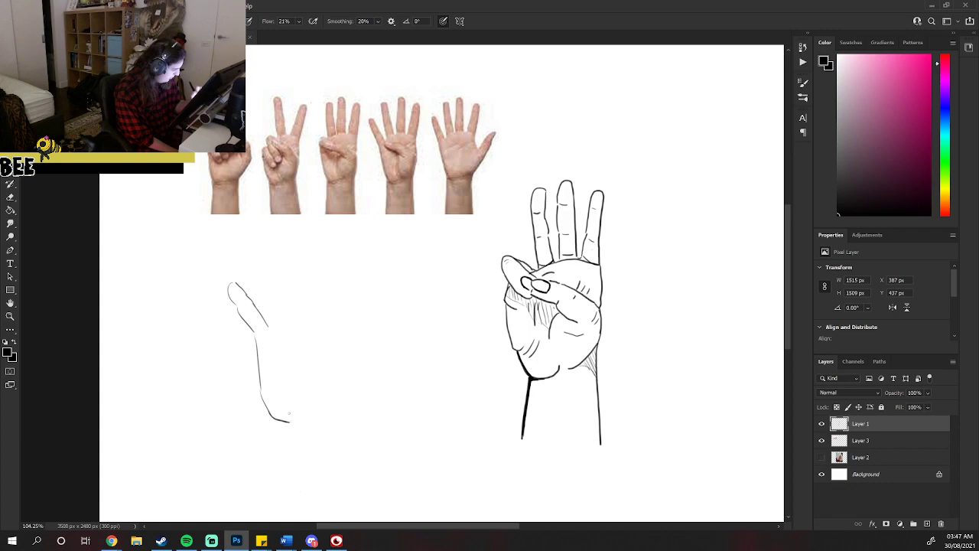
pyautogui.moveTo(267, 326)
pyautogui.mouseDown()
pyautogui.moveTo(273, 336)
pyautogui.moveTo(260, 257)
pyautogui.moveTo(269, 253)
pyautogui.moveTo(298, 334)
pyautogui.mouseUp()
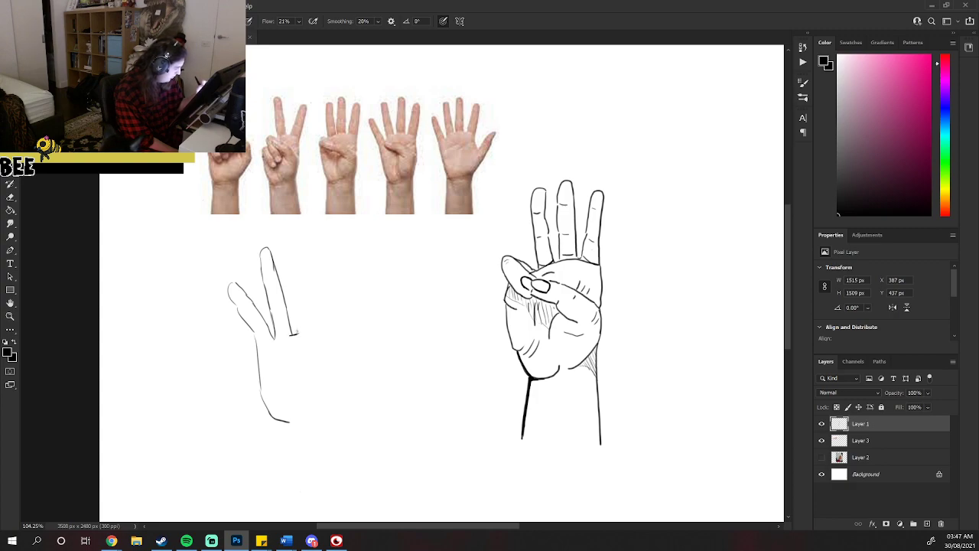
pyautogui.moveTo(295, 310)
pyautogui.mouseDown()
pyautogui.moveTo(290, 250)
pyautogui.moveTo(301, 244)
pyautogui.moveTo(314, 330)
pyautogui.mouseUp()
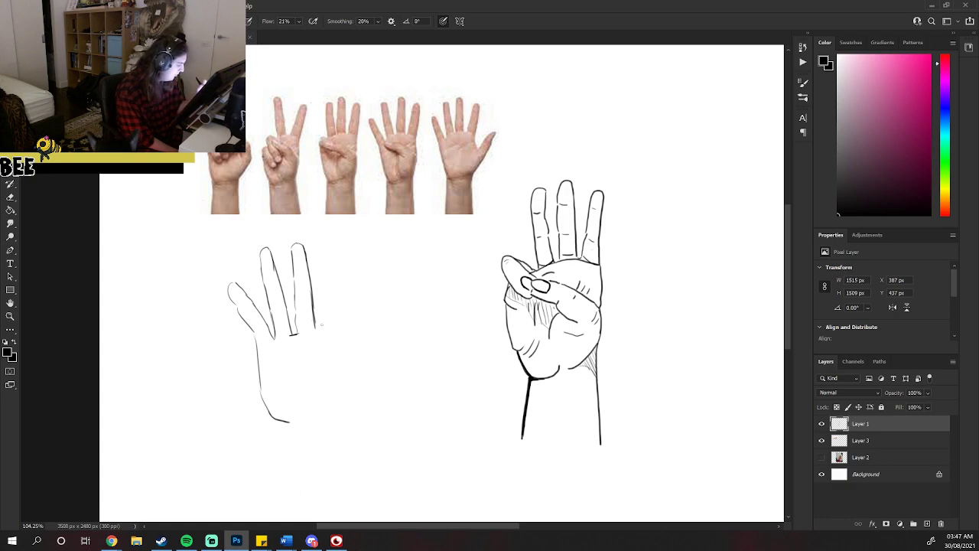
pyautogui.moveTo(299, 333); pyautogui.dragTo(314, 330)
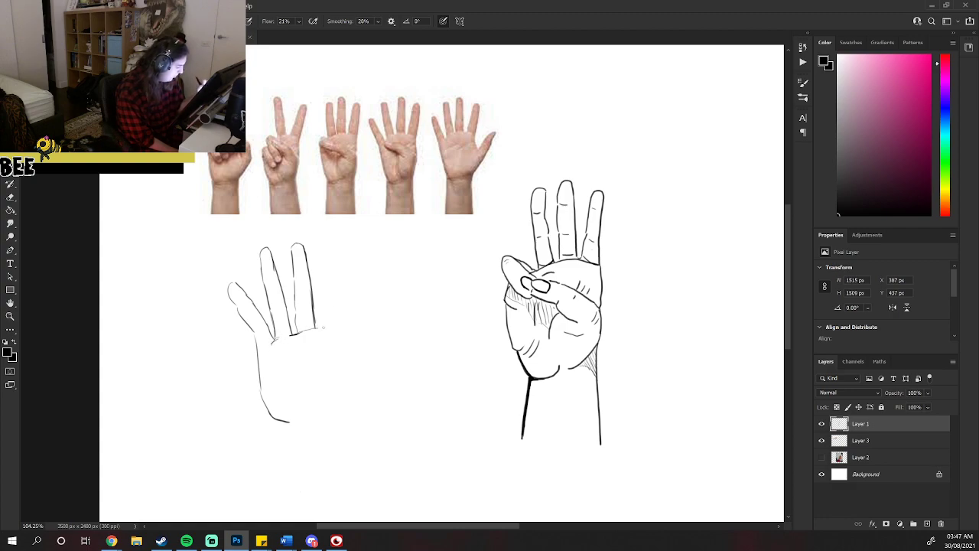
pyautogui.moveTo(321, 328)
pyautogui.mouseDown()
pyautogui.moveTo(335, 331)
pyautogui.moveTo(326, 304)
pyautogui.moveTo(329, 258)
pyautogui.moveTo(338, 259)
pyautogui.moveTo(334, 332)
pyautogui.mouseUp()
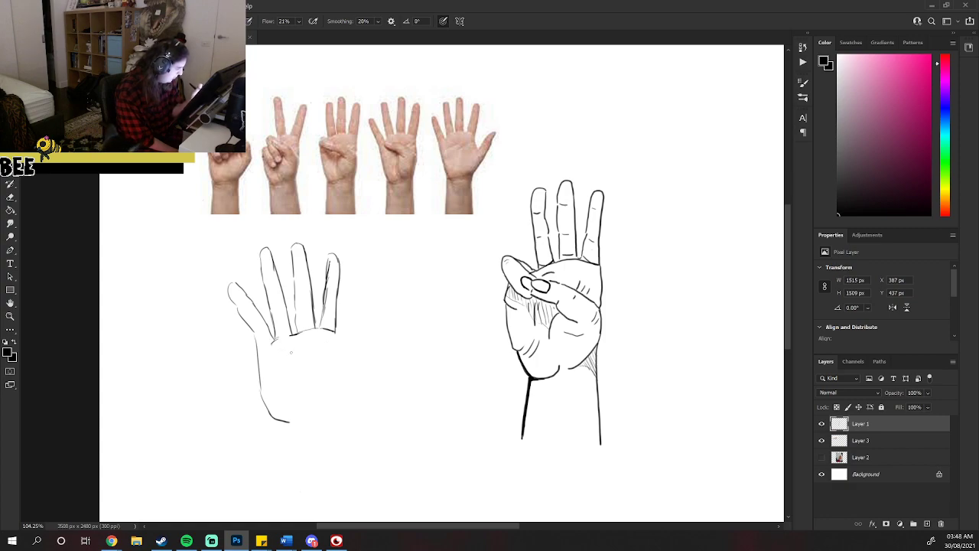
# Brush the thumb folded across the palm and the index-finger side of the palm down to the wrist.
pyautogui.moveTo(272, 353)
pyautogui.mouseDown()
pyautogui.moveTo(294, 372)
pyautogui.moveTo(313, 352)
pyautogui.moveTo(337, 370)
pyautogui.mouseUp()
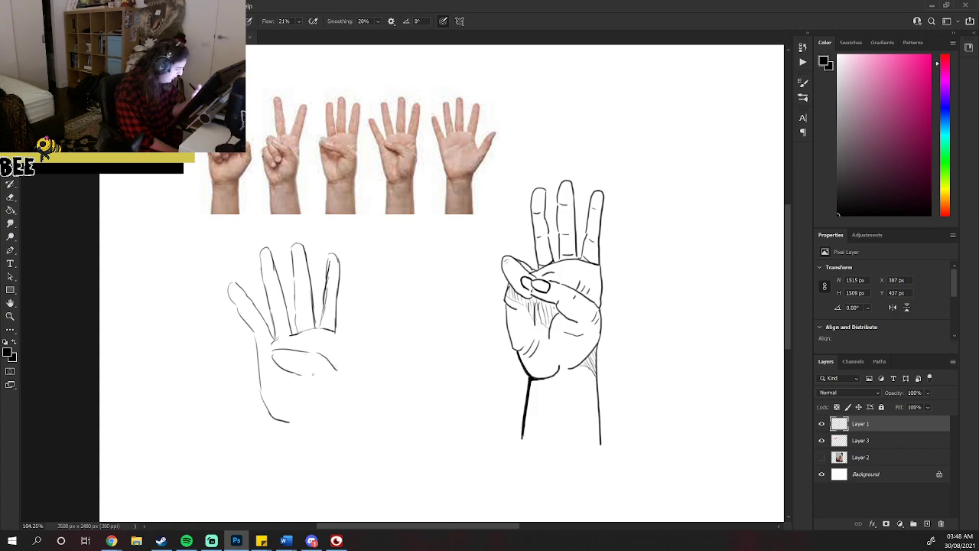
pyautogui.moveTo(303, 375); pyautogui.dragTo(326, 388)
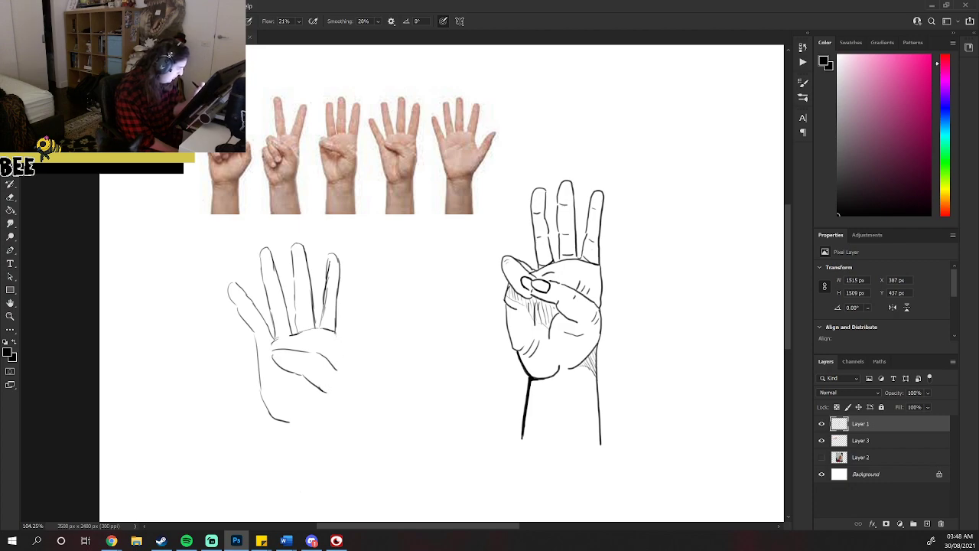
pyautogui.moveTo(337, 335); pyautogui.dragTo(345, 365)
pyautogui.moveTo(337, 314); pyautogui.dragTo(341, 353)
pyautogui.moveTo(335, 306)
pyautogui.mouseDown()
pyautogui.moveTo(338, 340)
pyautogui.moveTo(338, 329)
pyautogui.mouseUp()
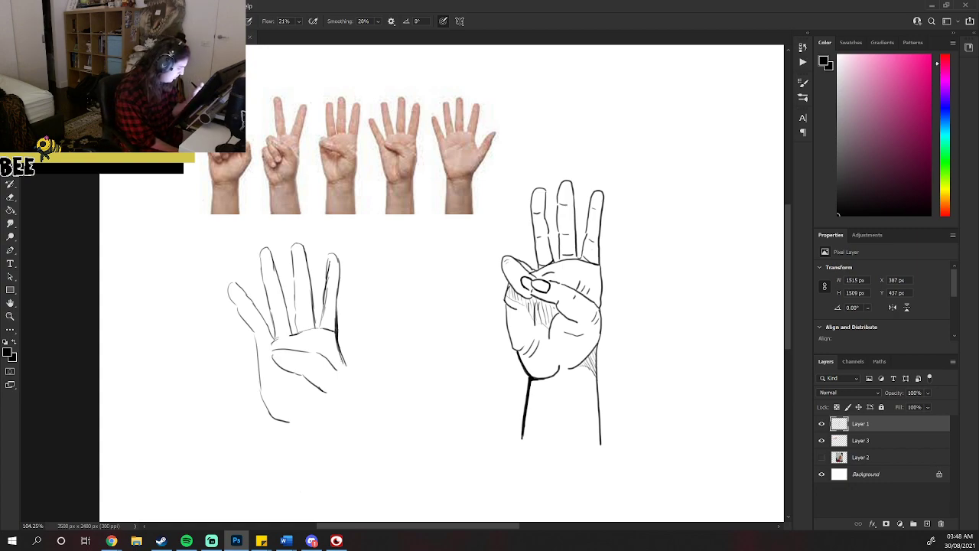
pyautogui.moveTo(342, 358); pyautogui.dragTo(347, 377)
pyautogui.moveTo(341, 353); pyautogui.dragTo(349, 379)
pyautogui.moveTo(343, 360); pyautogui.dragTo(346, 413)
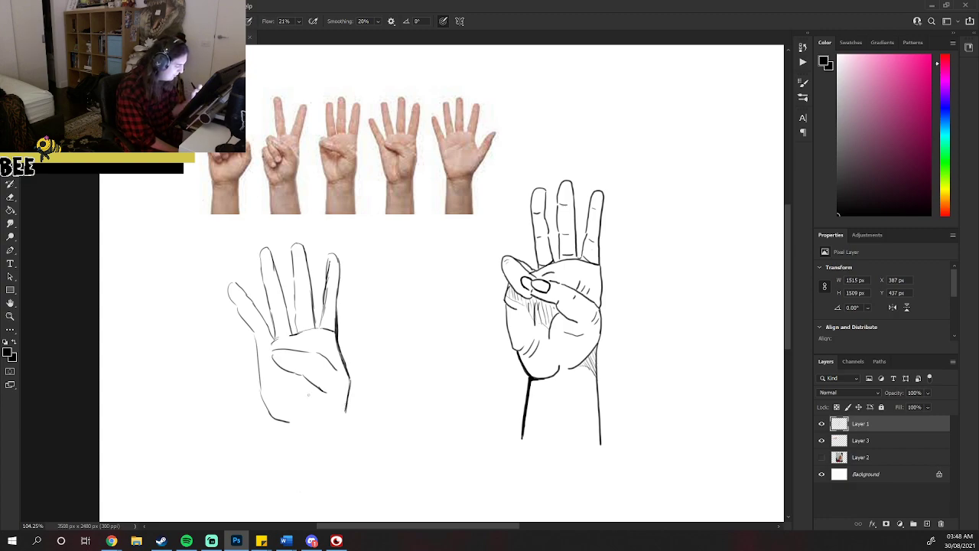
# Add the palm creases, the thumbnail and the curved base of the palm to the four-finger hand.
pyautogui.moveTo(306, 389); pyautogui.dragTo(316, 417)
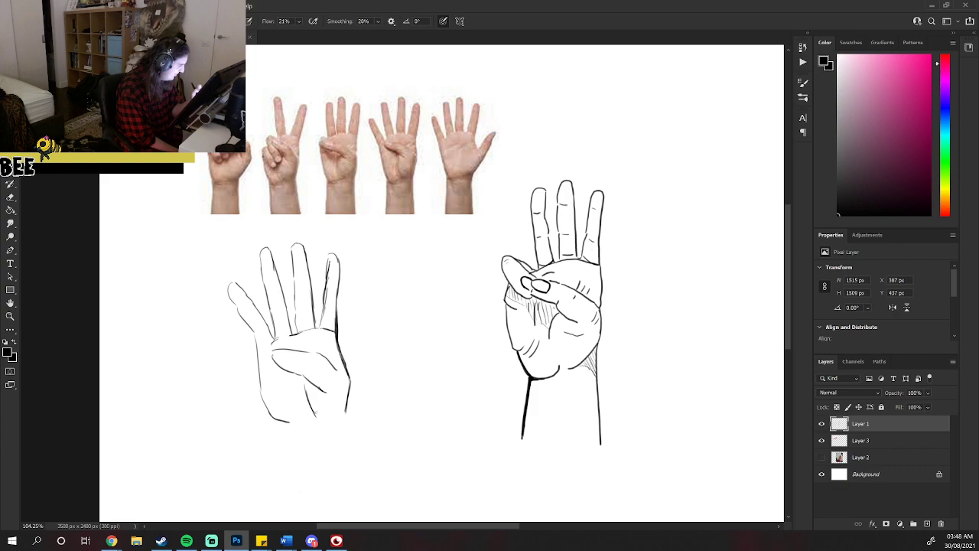
pyautogui.moveTo(302, 377); pyautogui.dragTo(307, 400)
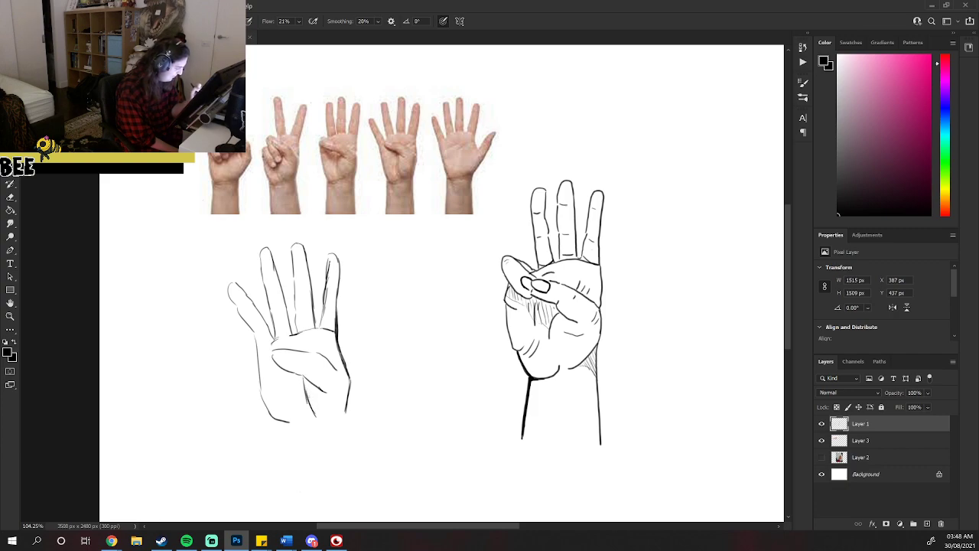
pyautogui.moveTo(295, 395); pyautogui.dragTo(304, 419)
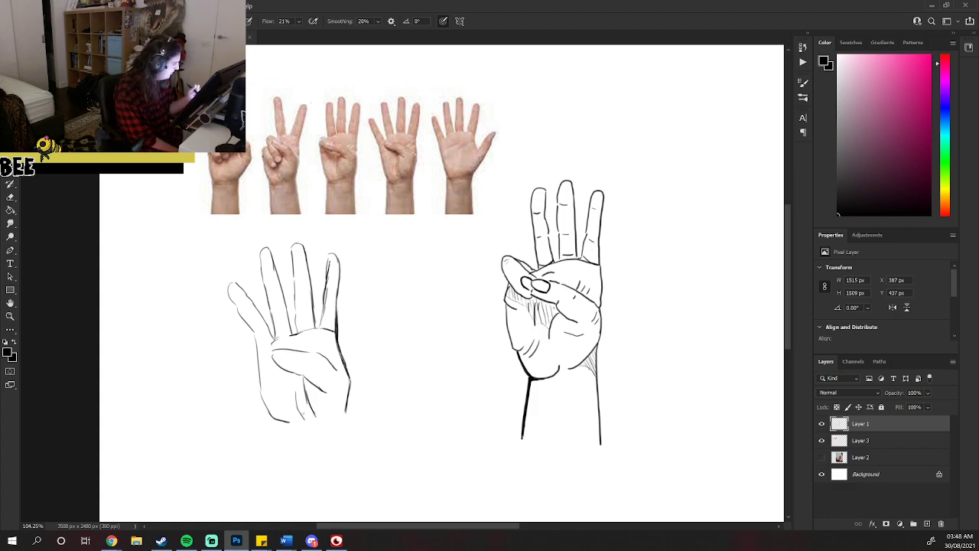
pyautogui.moveTo(270, 389); pyautogui.dragTo(293, 381)
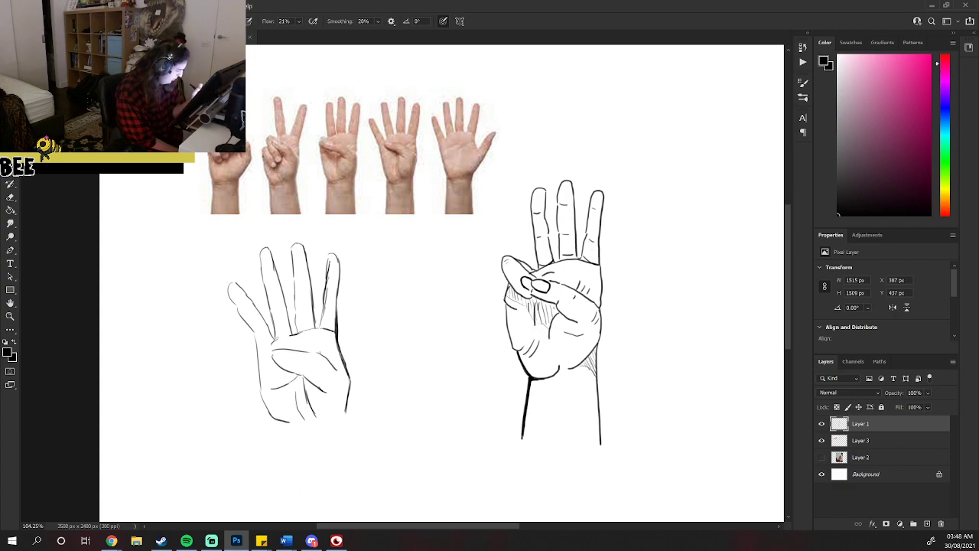
pyautogui.moveTo(312, 348)
pyautogui.mouseDown()
pyautogui.moveTo(320, 342)
pyautogui.moveTo(288, 353)
pyautogui.moveTo(296, 351)
pyautogui.mouseUp()
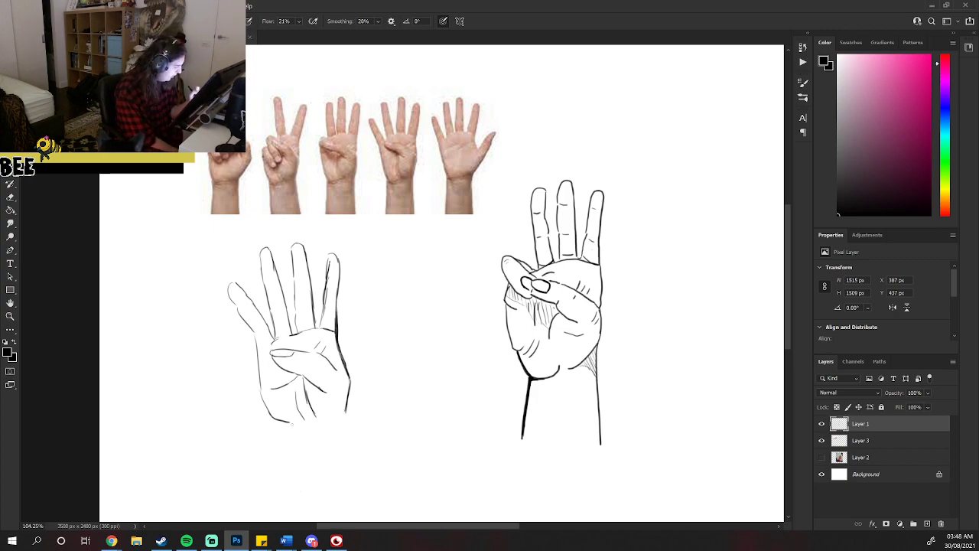
pyautogui.moveTo(290, 426); pyautogui.dragTo(313, 425)
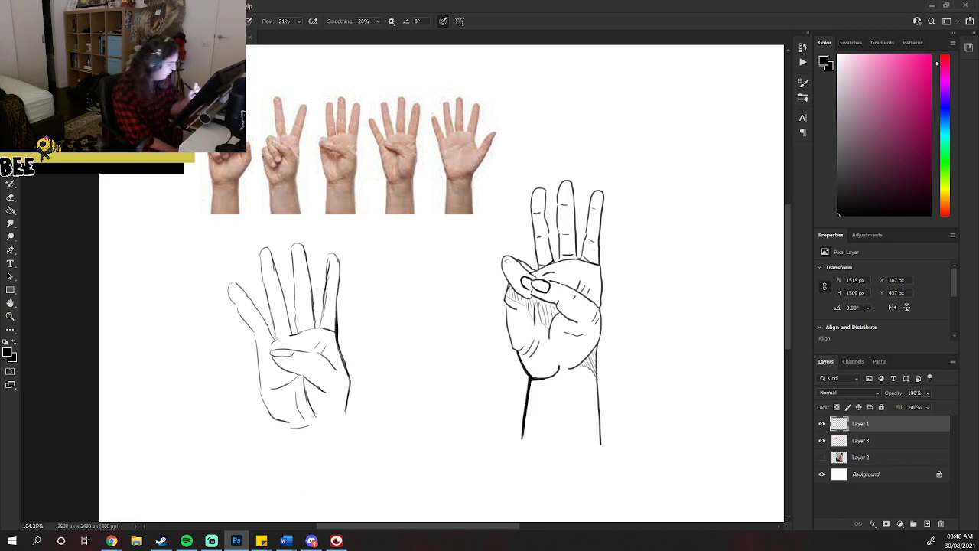
# Draw both sides of the four-finger hand's forearm and shade its little-finger side just below the palm.
pyautogui.moveTo(280, 423); pyautogui.dragTo(286, 472)
pyautogui.moveTo(349, 395); pyautogui.dragTo(360, 472)
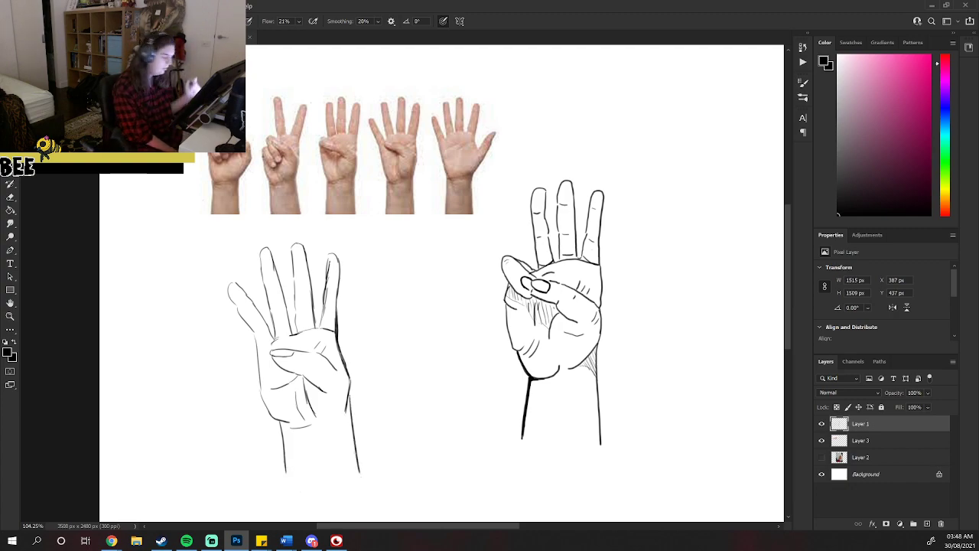
pyautogui.moveTo(277, 419); pyautogui.dragTo(283, 458)
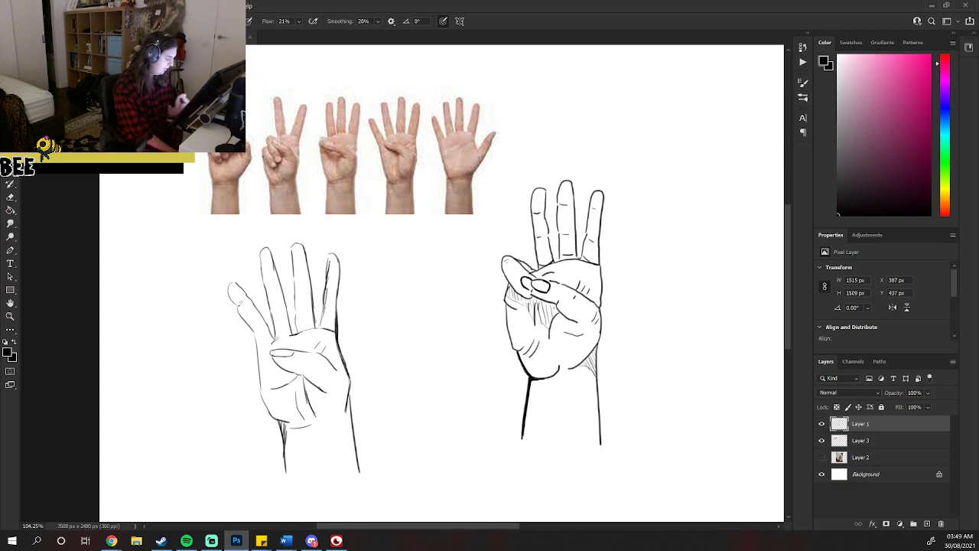
# Look over the shared hand drawings in the Discord conversation and return to Photoshop.
pyautogui.click(312, 541)
pyautogui.press('Escape')
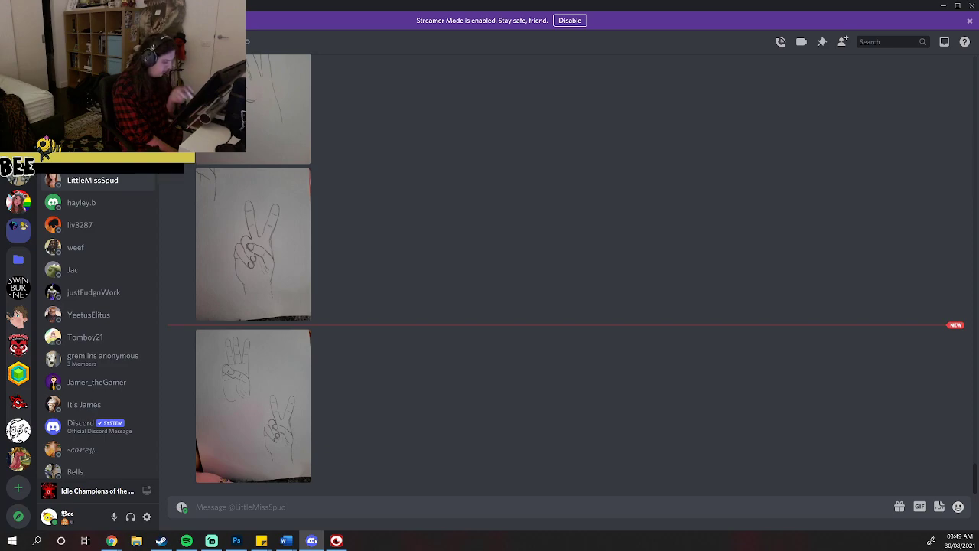
pyautogui.click(943, 5)
pyautogui.click(932, 5)
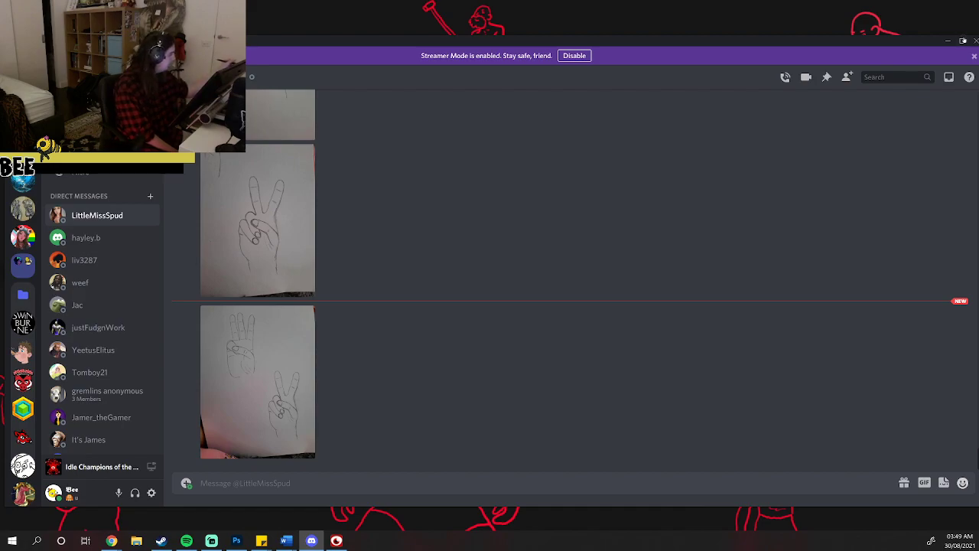
pyautogui.click(961, 40)
pyautogui.click(237, 540)
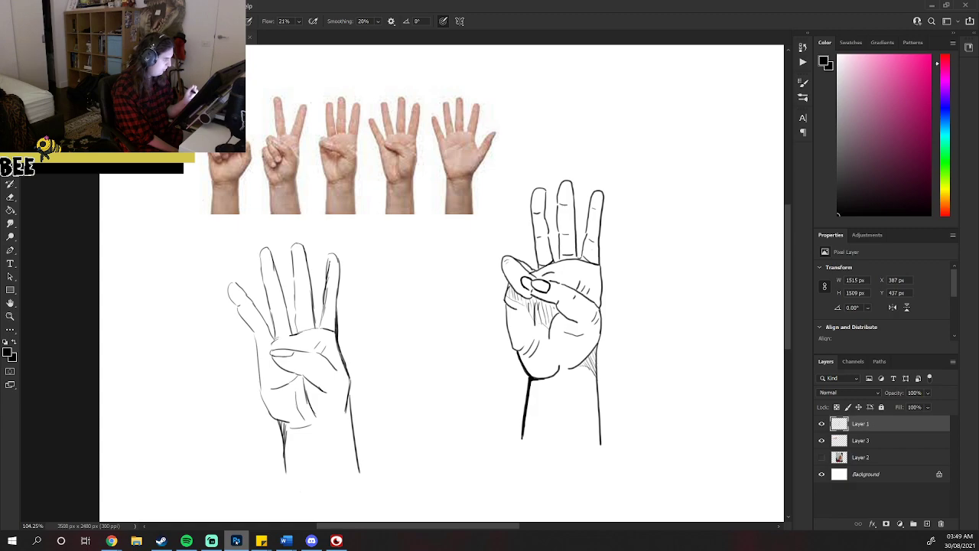
# Hatch shading along the thumb-side edge of the four-finger hand's wrist and forearm.
pyautogui.moveTo(344, 375); pyautogui.dragTo(341, 436)
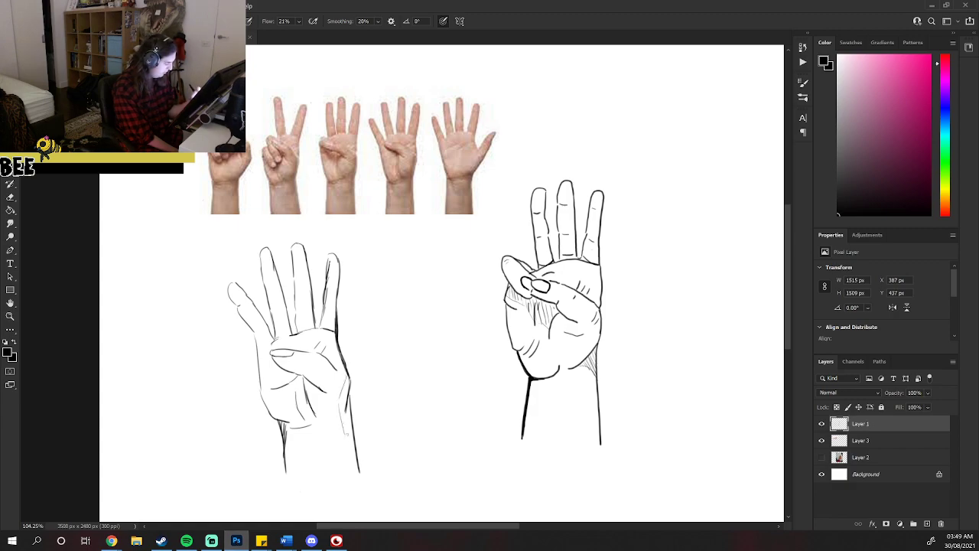
pyautogui.moveTo(349, 461); pyautogui.dragTo(353, 474)
pyautogui.moveTo(342, 384); pyautogui.dragTo(356, 474)
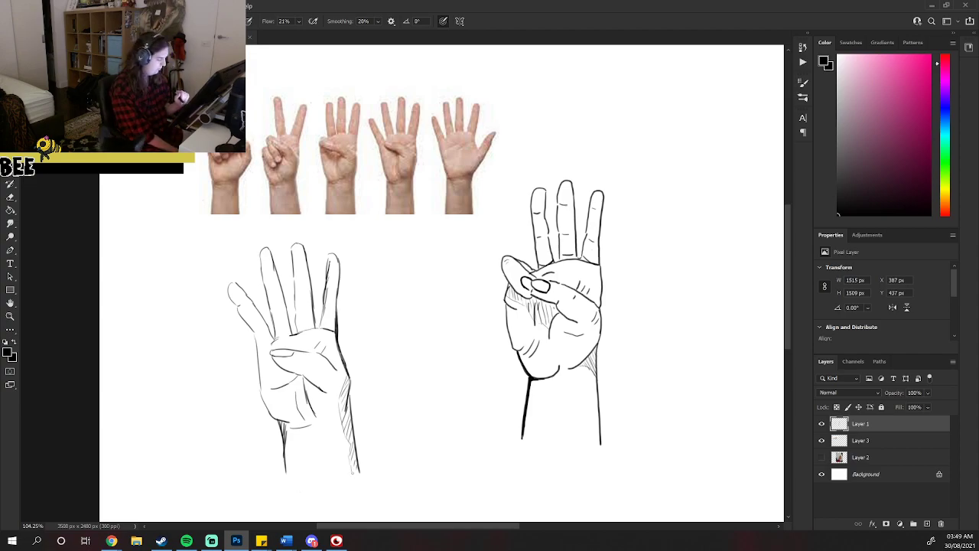
# View the newest three-hand drawing photo enlarged in Discord, and darken the folded thumb's base line on the Photoshop sketch.
pyautogui.click(312, 541)
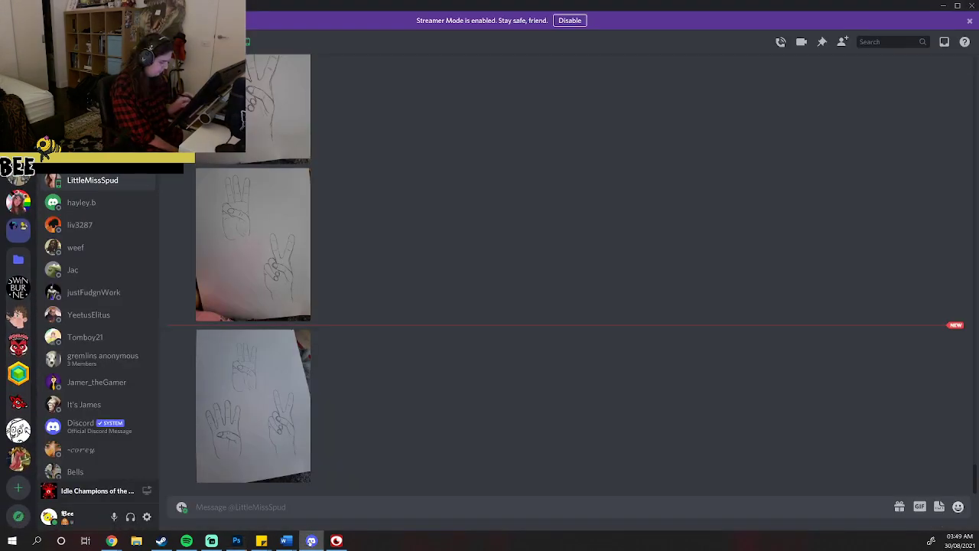
pyautogui.click(253, 406)
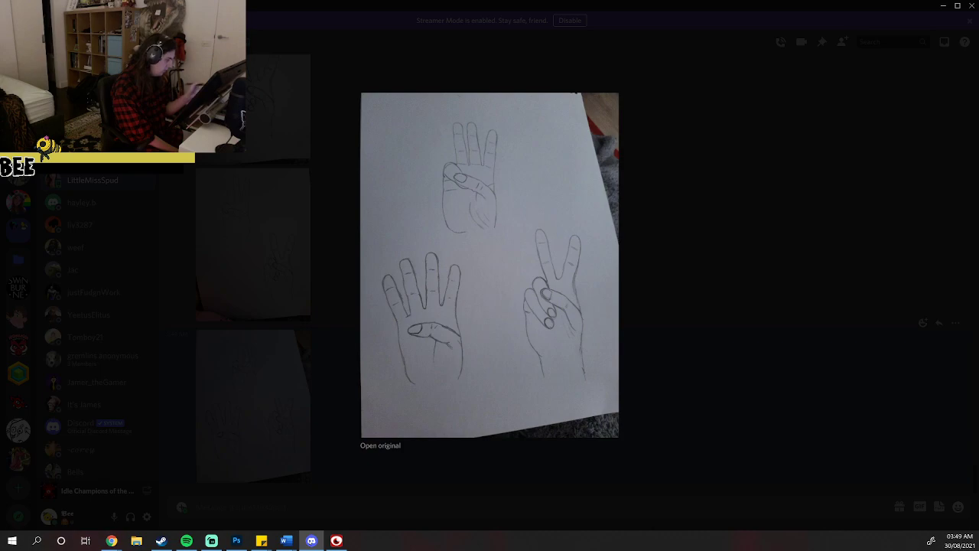
pyautogui.press('Escape')
pyautogui.hotkey('alt', 'Tab')
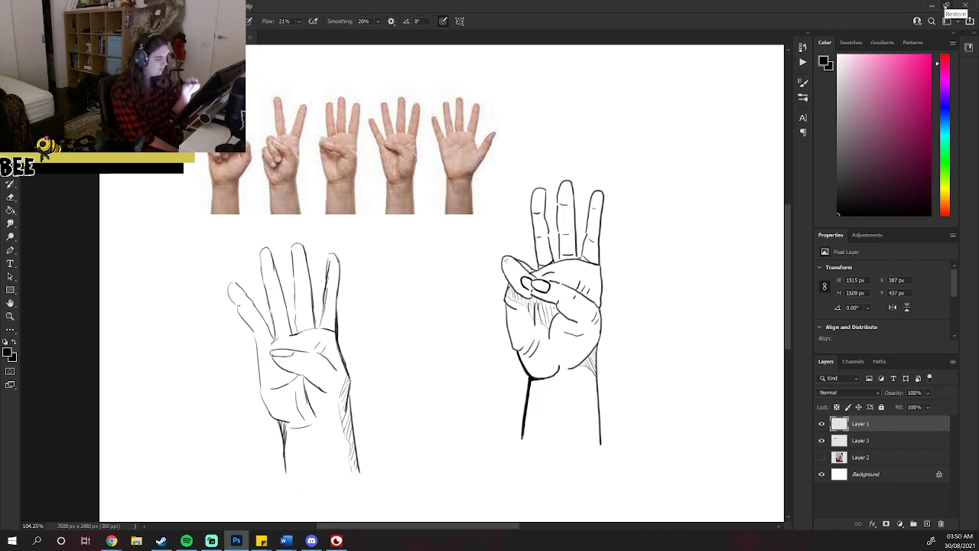
pyautogui.moveTo(330, 362); pyautogui.dragTo(348, 377)
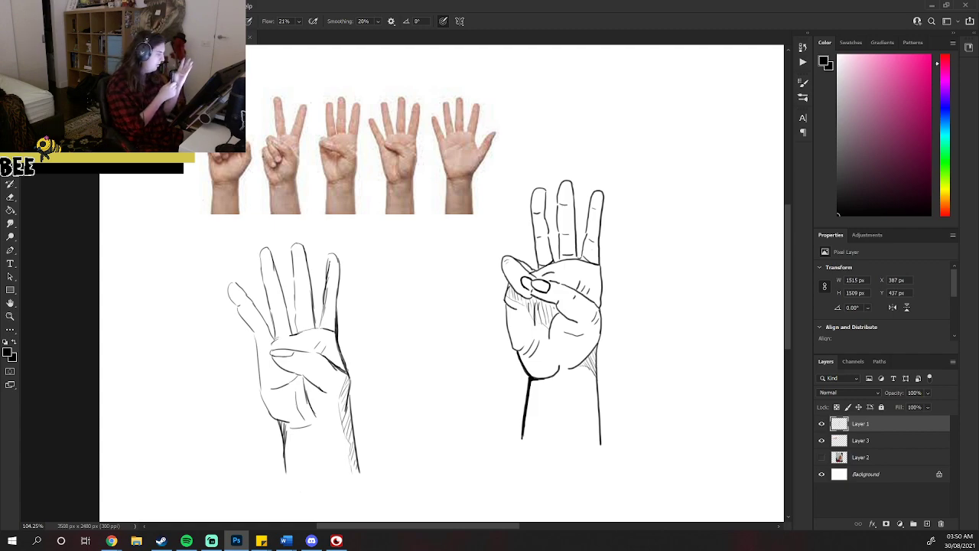
# Examine the four-finger hand in the newest drawing photo in Discord again and return to Photoshop.
pyautogui.click(311, 540)
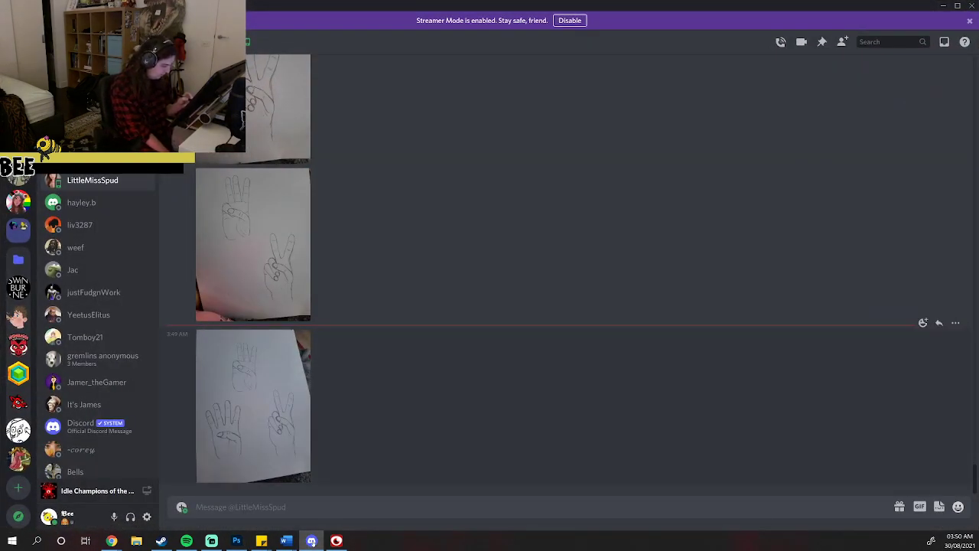
pyautogui.click(254, 406)
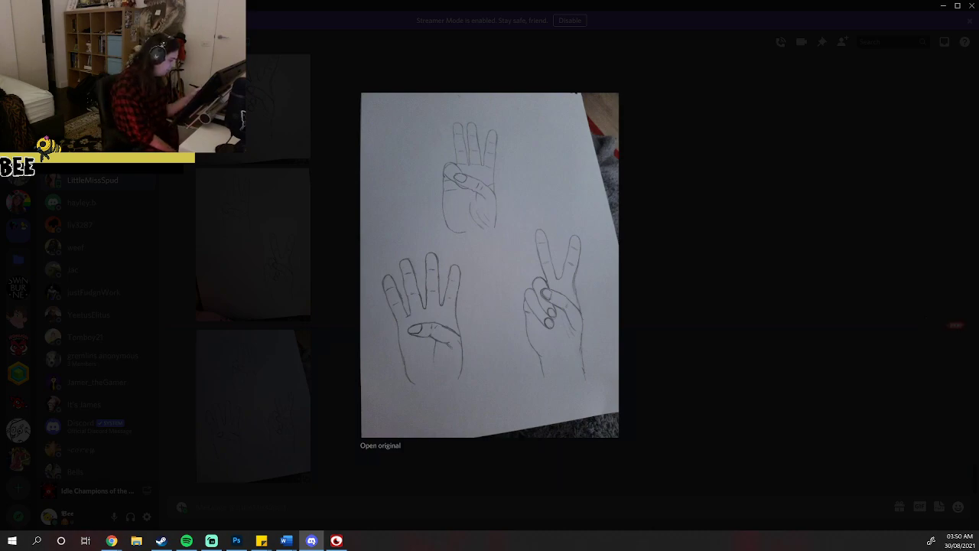
pyautogui.press('Escape')
pyautogui.click(253, 405)
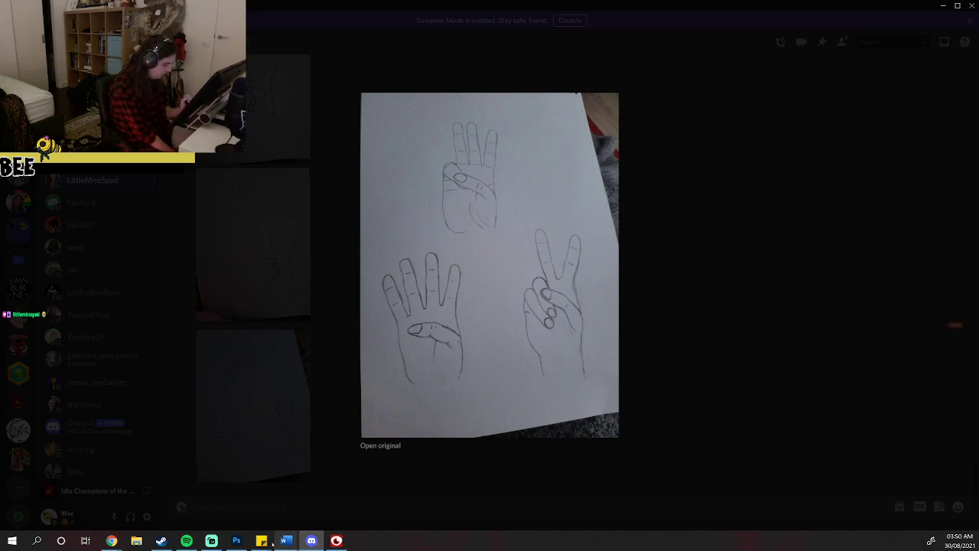
pyautogui.click(237, 541)
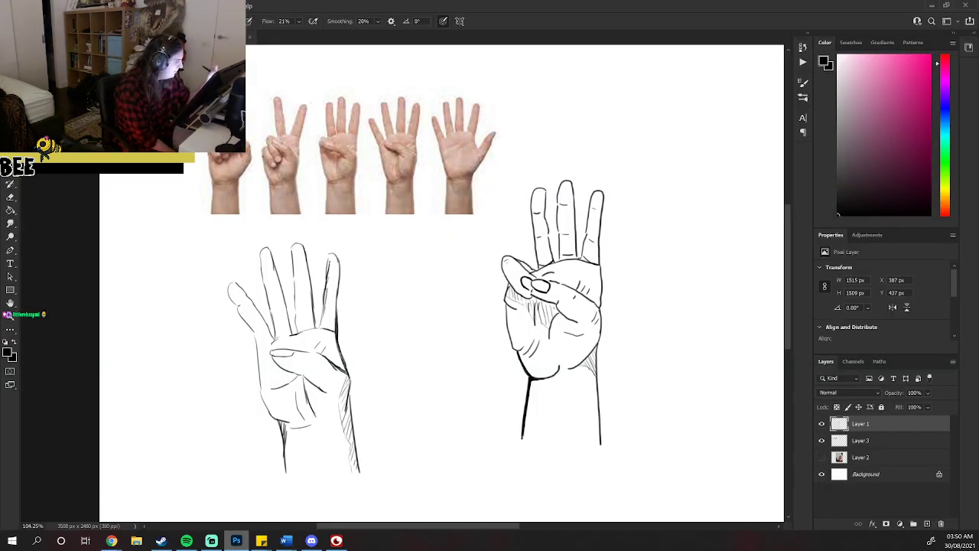
# Brush guide lines along the index-finger side and wrist of the four-finger reference hand, and compare them with the shared drawing in Discord.
pyautogui.moveTo(418, 104); pyautogui.dragTo(418, 176)
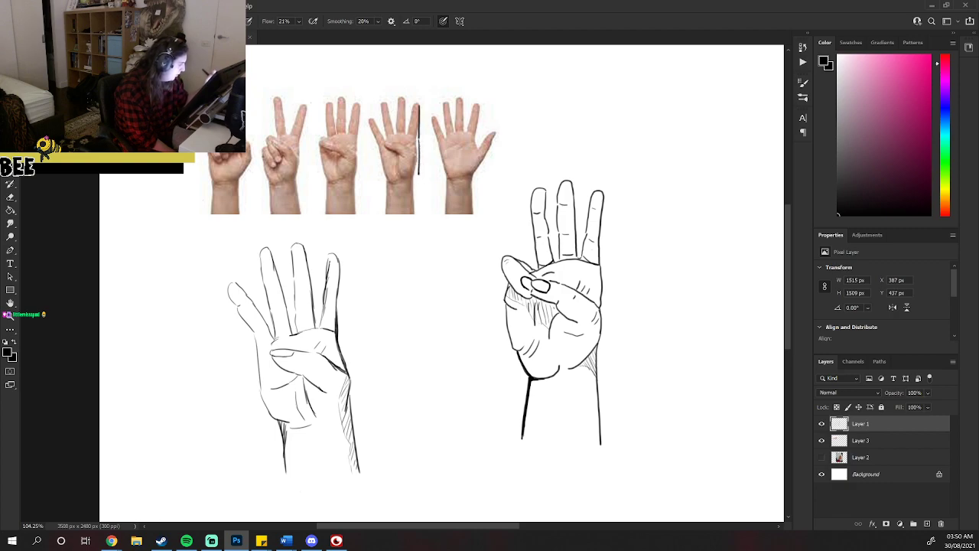
pyautogui.moveTo(417, 185)
pyautogui.mouseDown()
pyautogui.moveTo(387, 186)
pyautogui.moveTo(412, 174)
pyautogui.mouseUp()
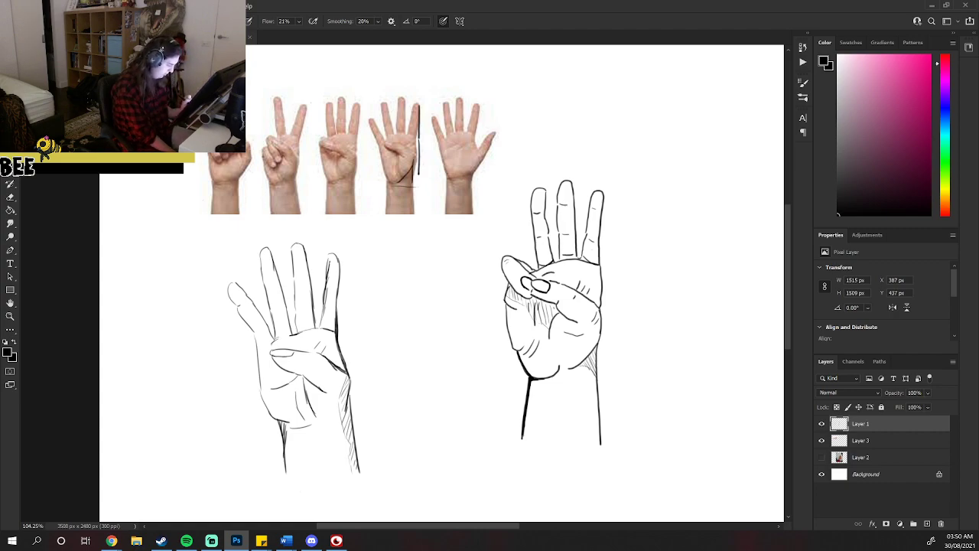
pyautogui.click(312, 541)
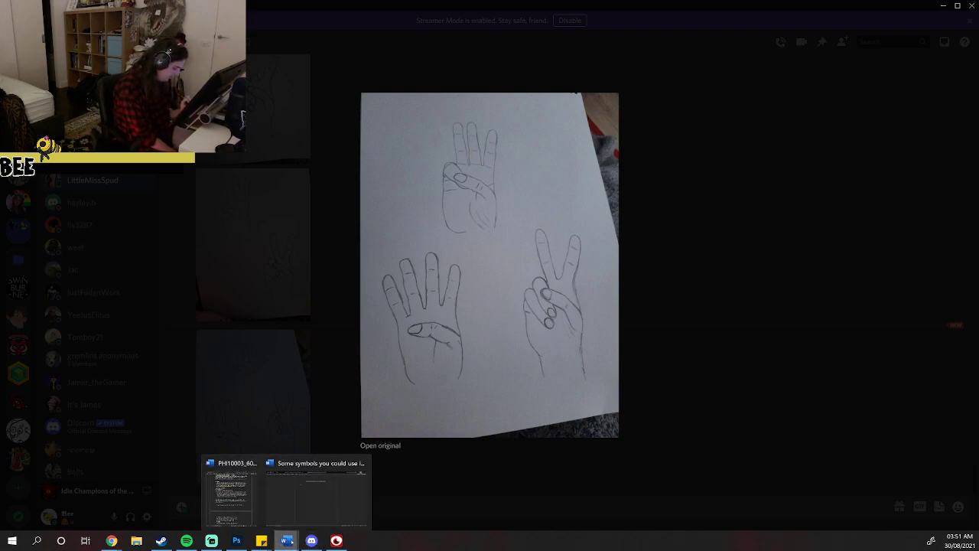
pyautogui.click(236, 540)
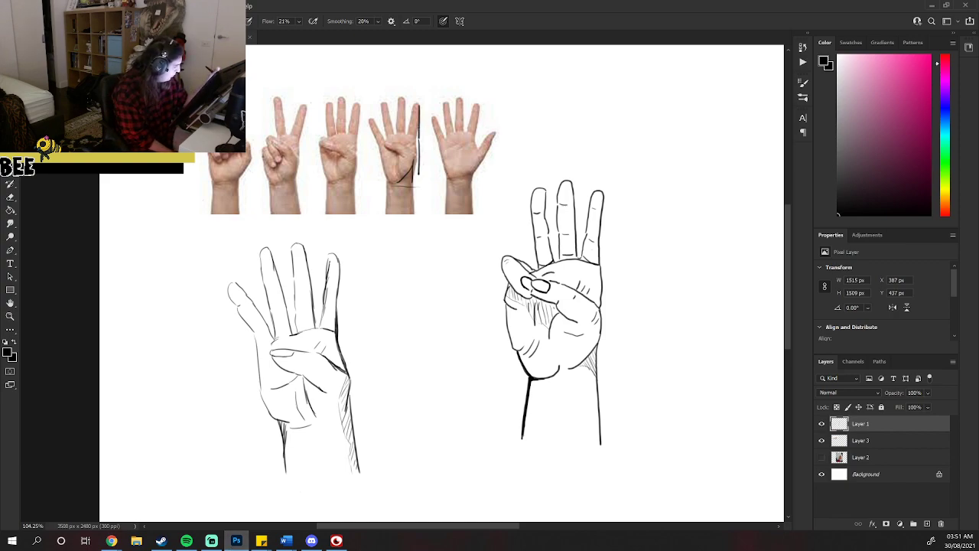
# Brush another guide line along the thumb-base edge of the four-finger reference hand and compare it with the shared drawing in Discord.
pyautogui.moveTo(418, 135); pyautogui.dragTo(413, 170)
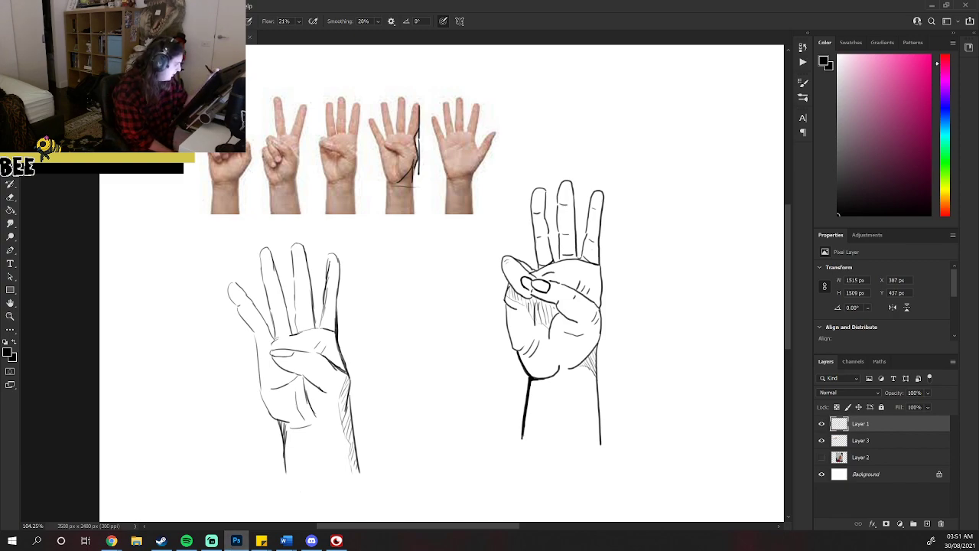
pyautogui.click(311, 541)
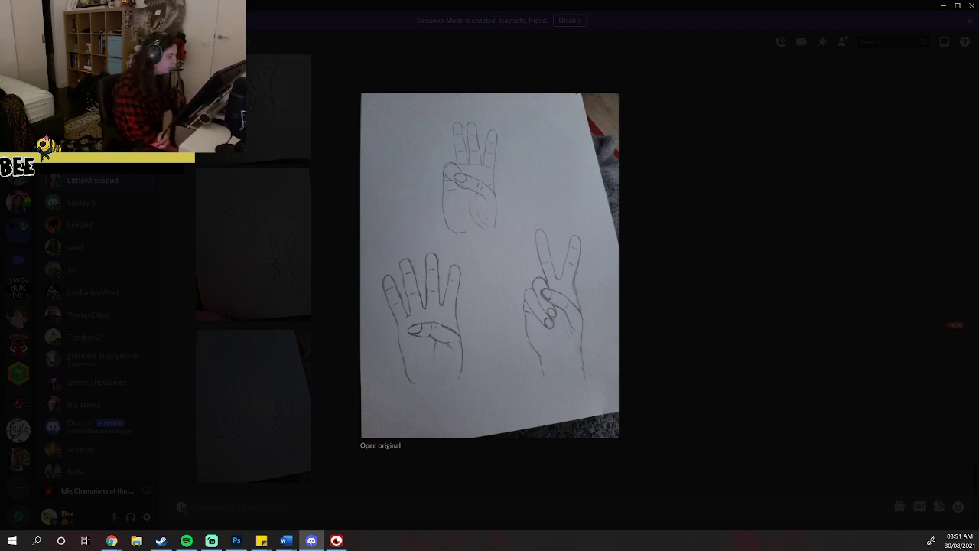
pyautogui.click(944, 6)
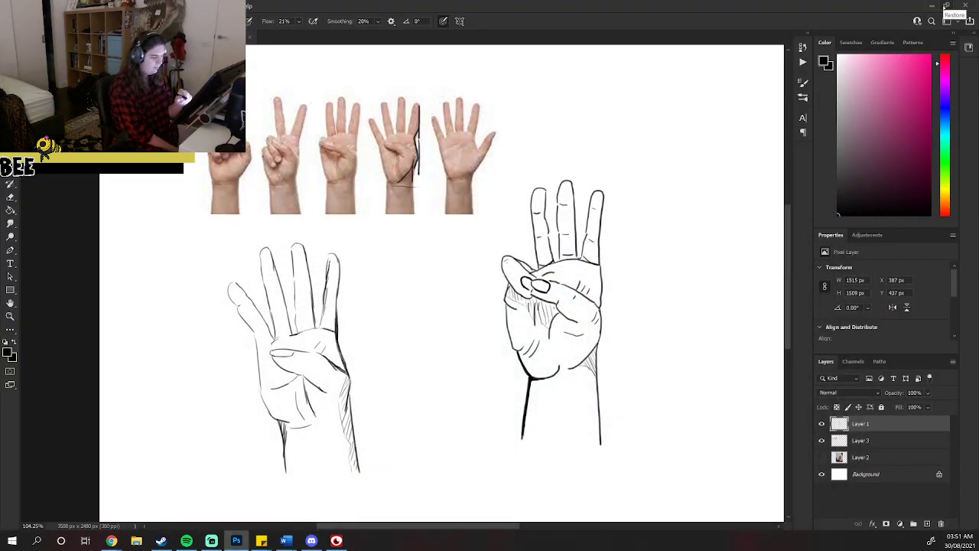
# Sketch the narrow, slanted side face of a box in the blank area beside the three-finger hand.
pyautogui.click(10, 316)
pyautogui.rightClick(458, 364)
pyautogui.click(479, 373)
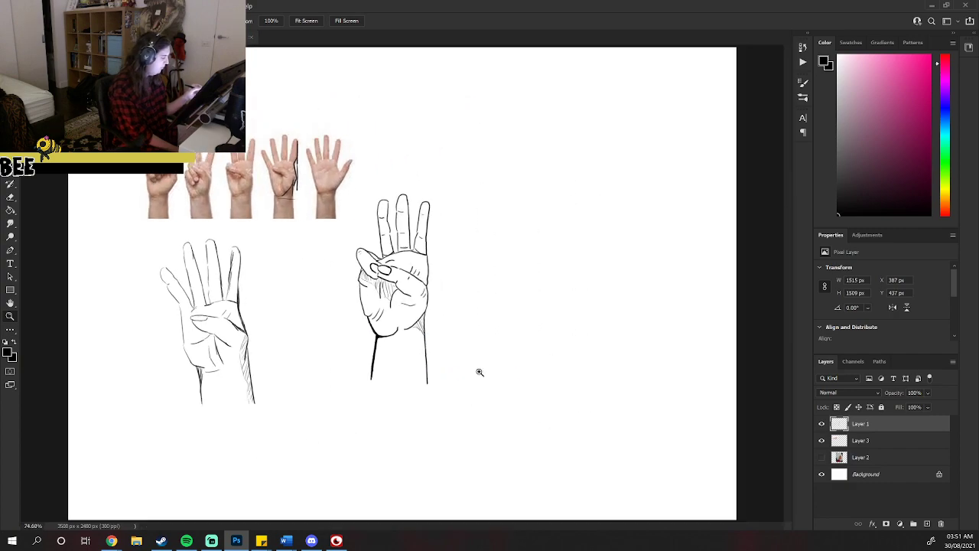
pyautogui.click(10, 183)
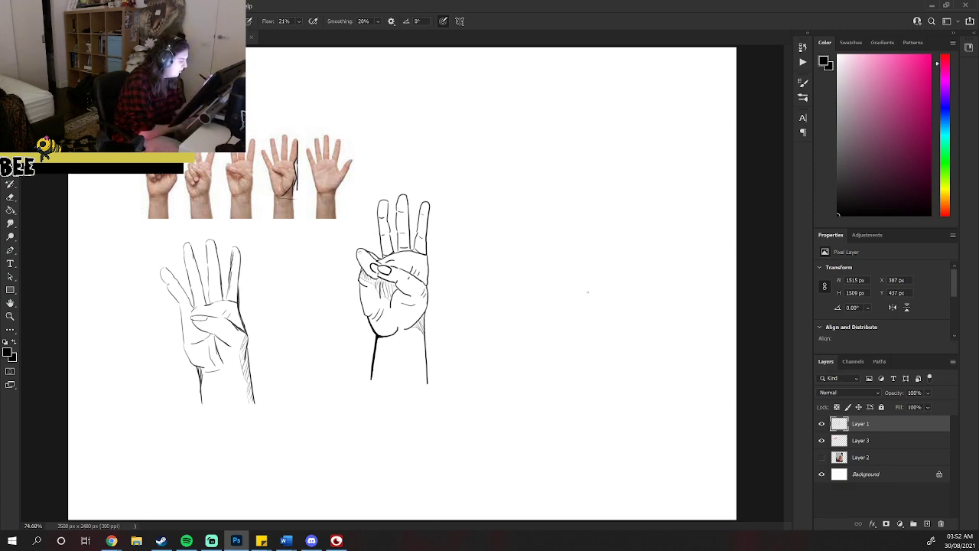
pyautogui.moveTo(595, 282); pyautogui.dragTo(595, 309)
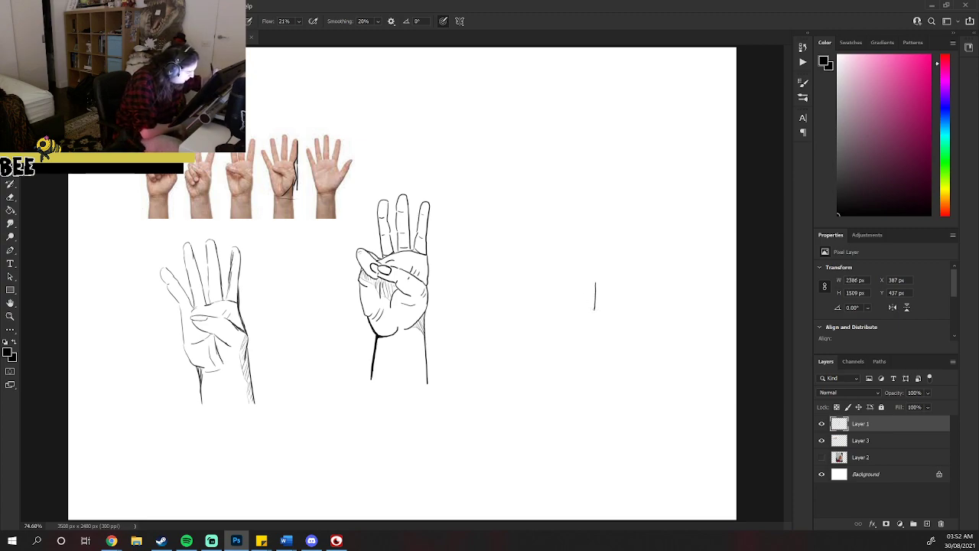
pyautogui.hotkey('ctrl', 'z')
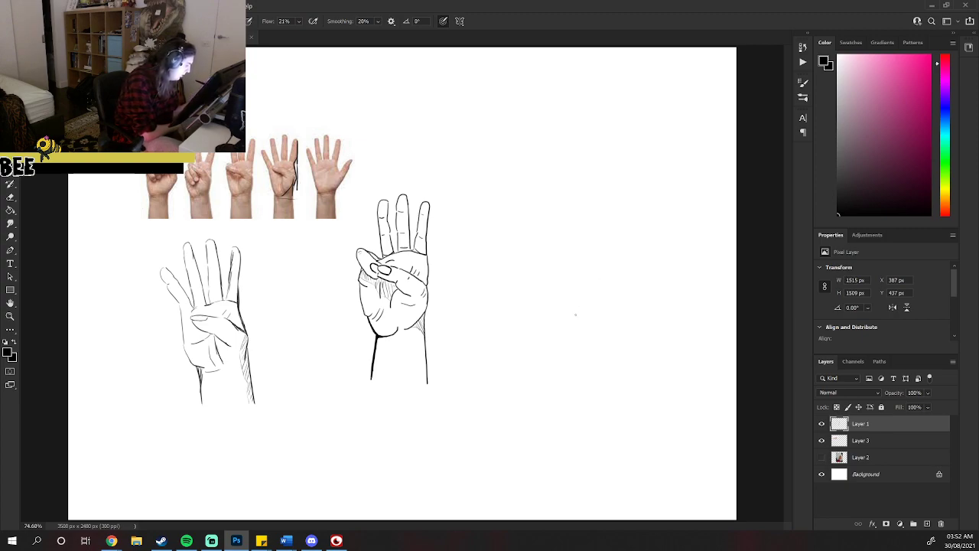
pyautogui.moveTo(572, 321)
pyautogui.mouseDown()
pyautogui.moveTo(587, 316)
pyautogui.moveTo(558, 292)
pyautogui.moveTo(545, 262)
pyautogui.mouseUp()
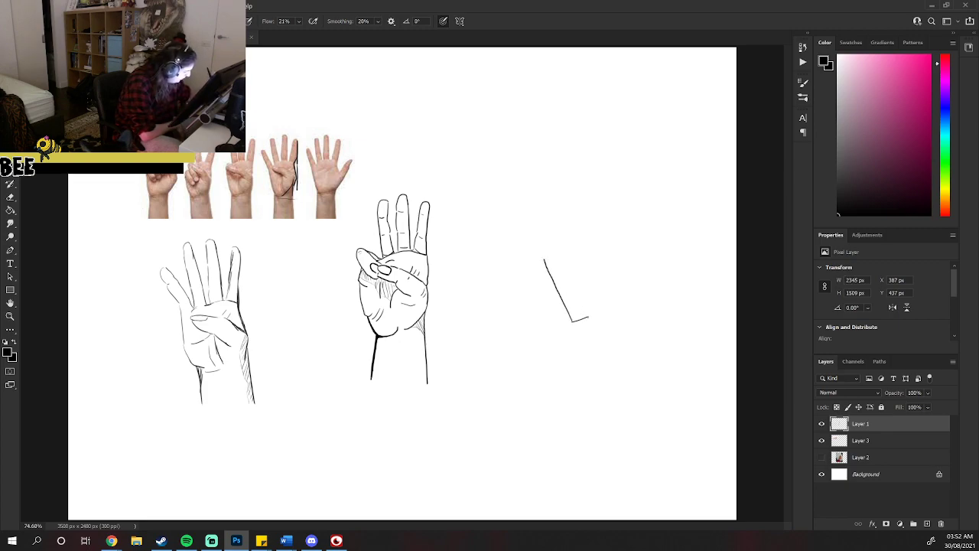
pyautogui.moveTo(588, 316); pyautogui.dragTo(557, 253)
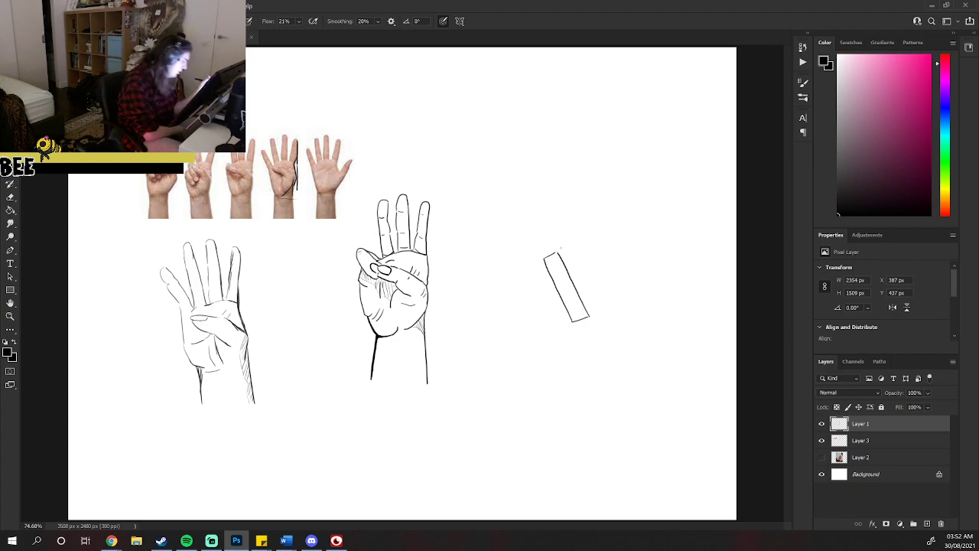
# Complete the slanted box with its wide front and thin bottom faces, and reshape its lower side into a protruding wedge.
pyautogui.moveTo(558, 251); pyautogui.dragTo(607, 254)
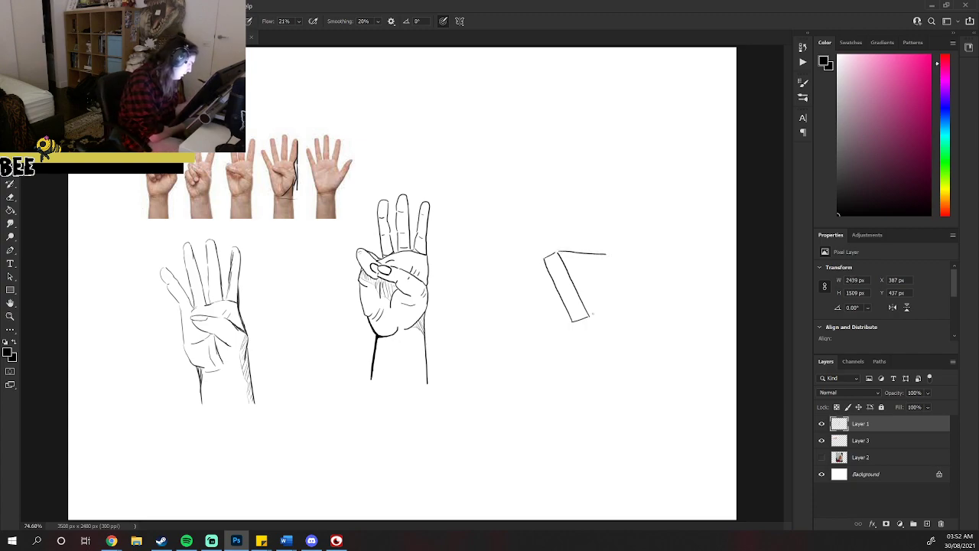
pyautogui.moveTo(605, 318); pyautogui.dragTo(636, 317)
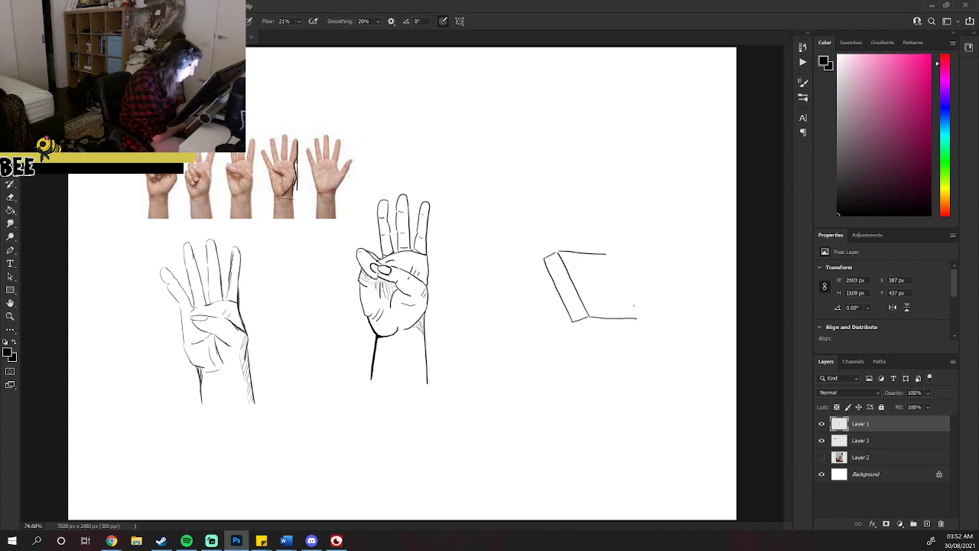
pyautogui.moveTo(609, 255)
pyautogui.mouseDown()
pyautogui.moveTo(635, 314)
pyautogui.moveTo(574, 321)
pyautogui.moveTo(621, 323)
pyautogui.mouseUp()
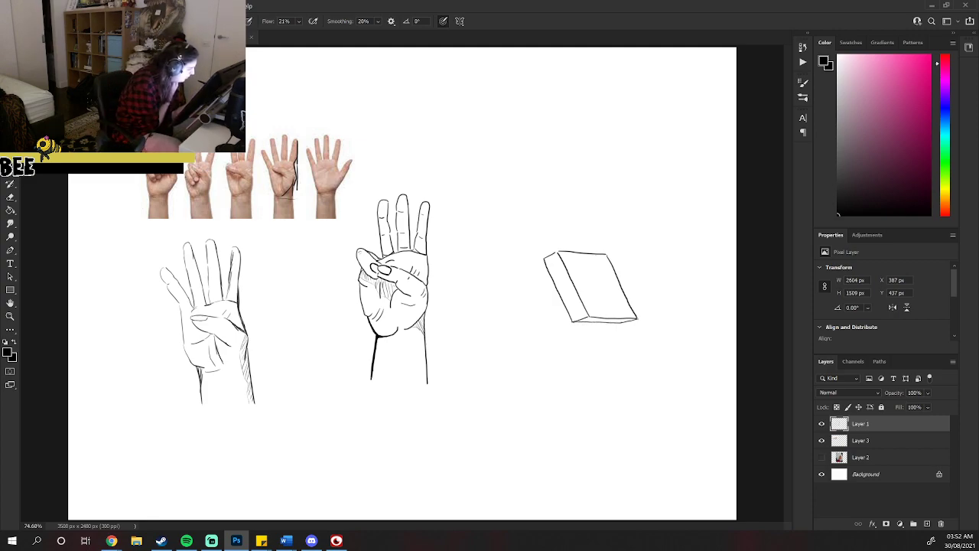
pyautogui.moveTo(637, 318); pyautogui.dragTo(621, 323)
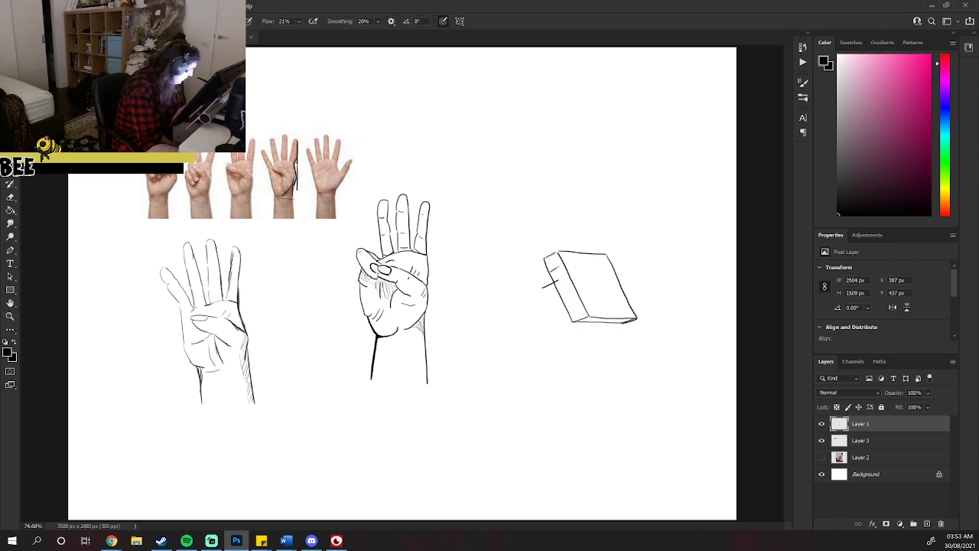
pyautogui.moveTo(565, 264)
pyautogui.mouseDown()
pyautogui.moveTo(543, 286)
pyautogui.moveTo(589, 316)
pyautogui.mouseUp()
pyautogui.moveTo(543, 289); pyautogui.dragTo(574, 322)
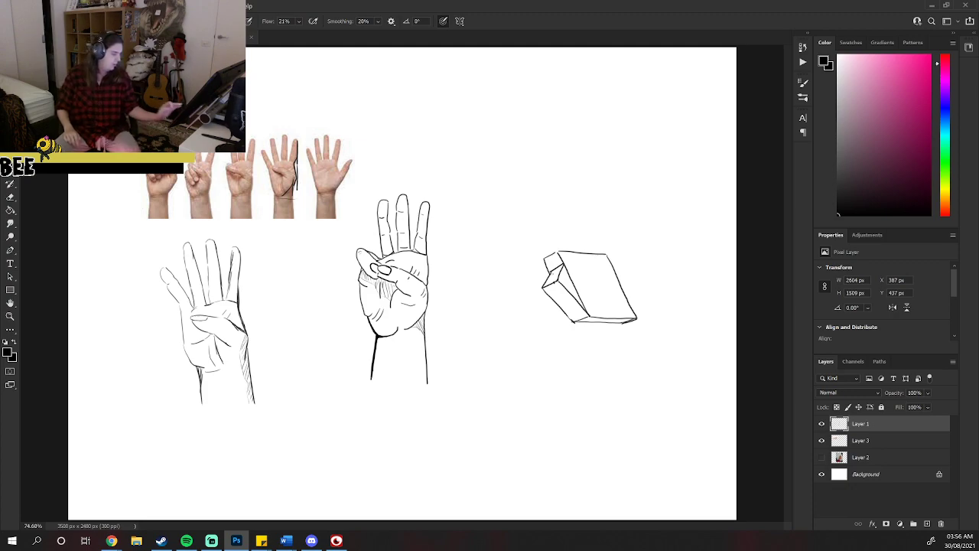
# Close the enlarged drawing photo in Discord and switch to the Page 5 comic document in Photoshop.
pyautogui.hotkey('alt', 'Tab')
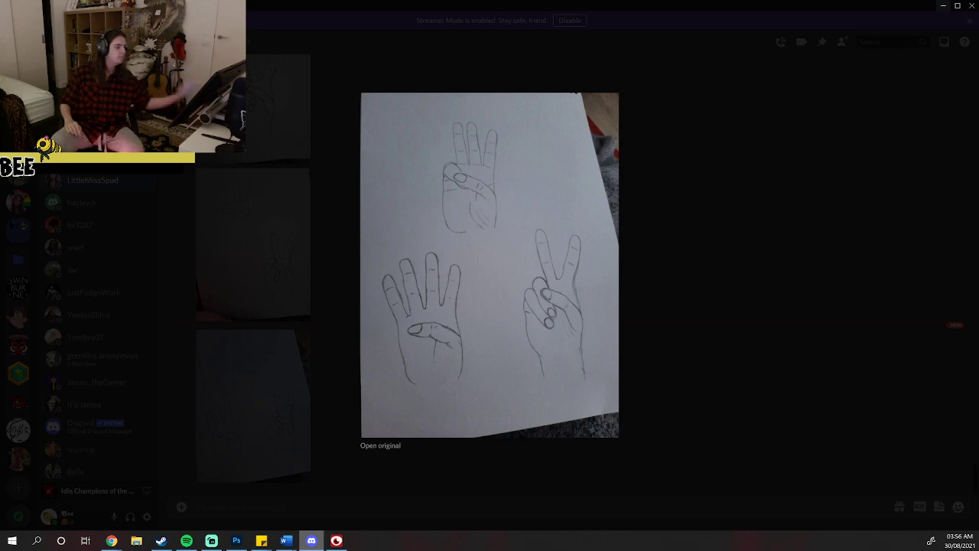
pyautogui.press('Escape')
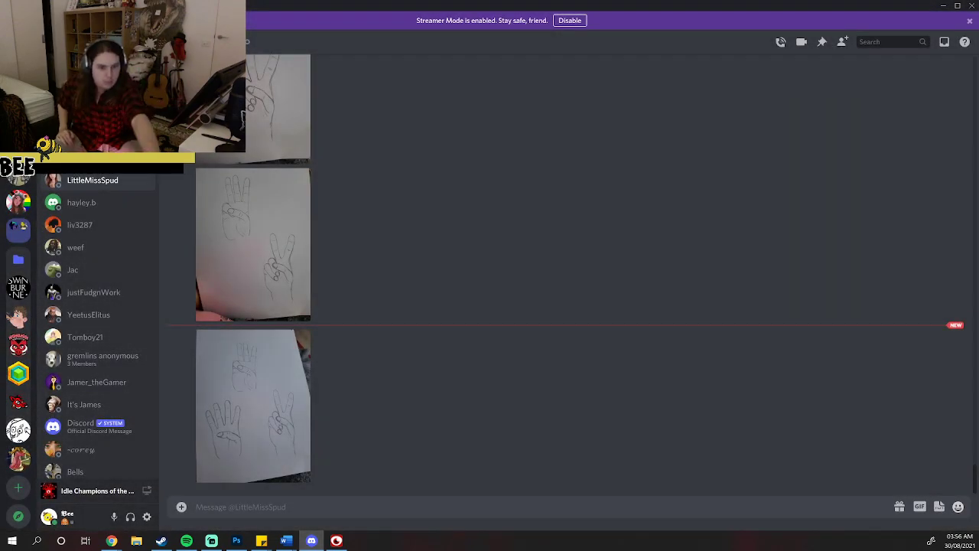
pyautogui.hotkey('alt', 'Tab')
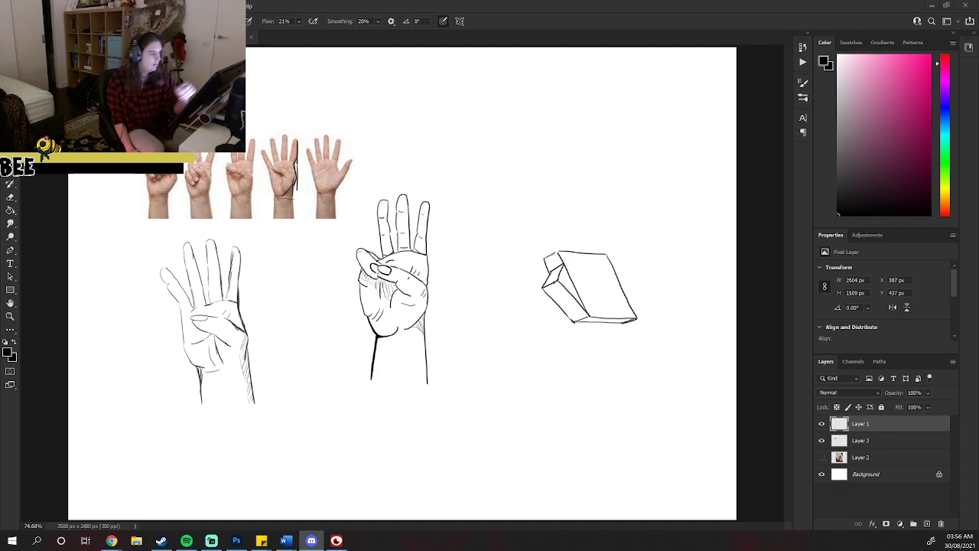
pyautogui.hotkey('ctrl', 'Tab')
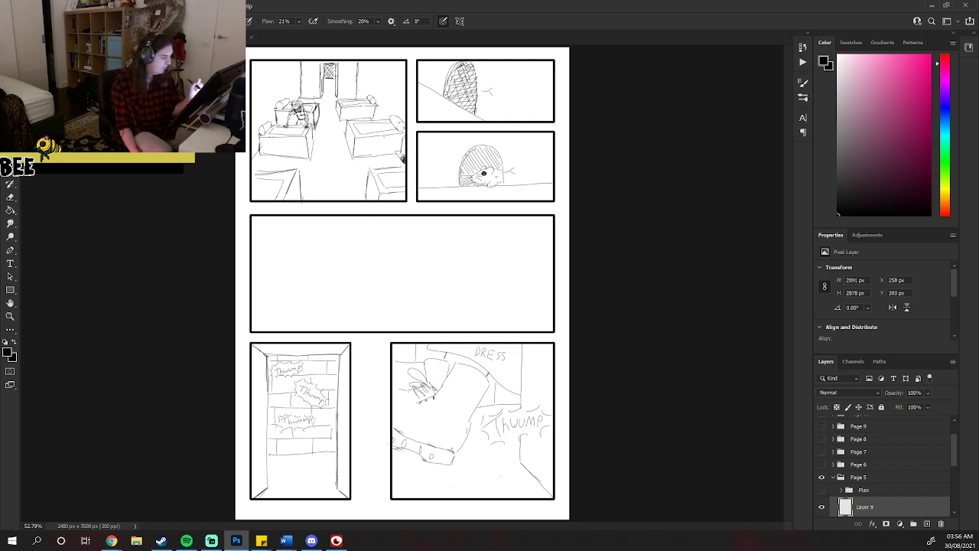
pyautogui.click(248, 36)
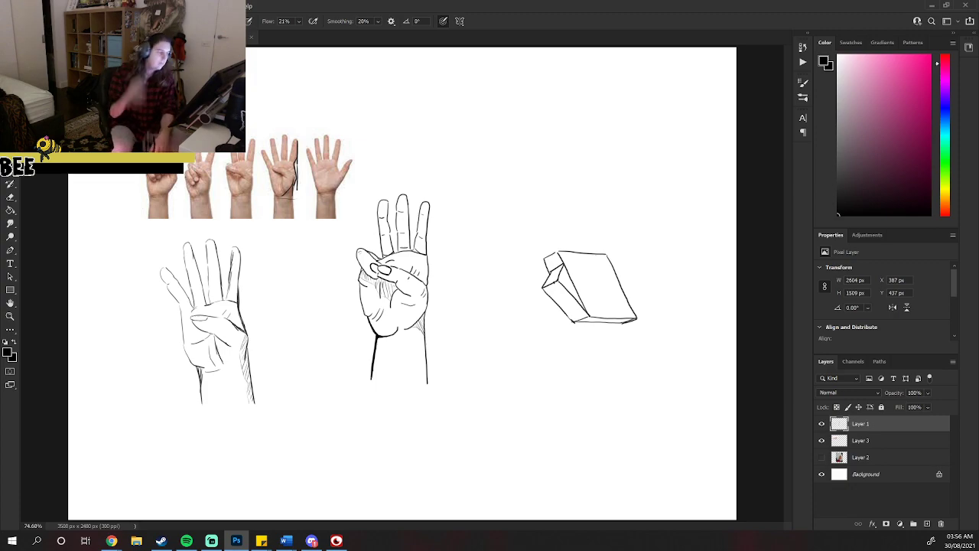
pyautogui.hotkey('ctrl', 'Tab')
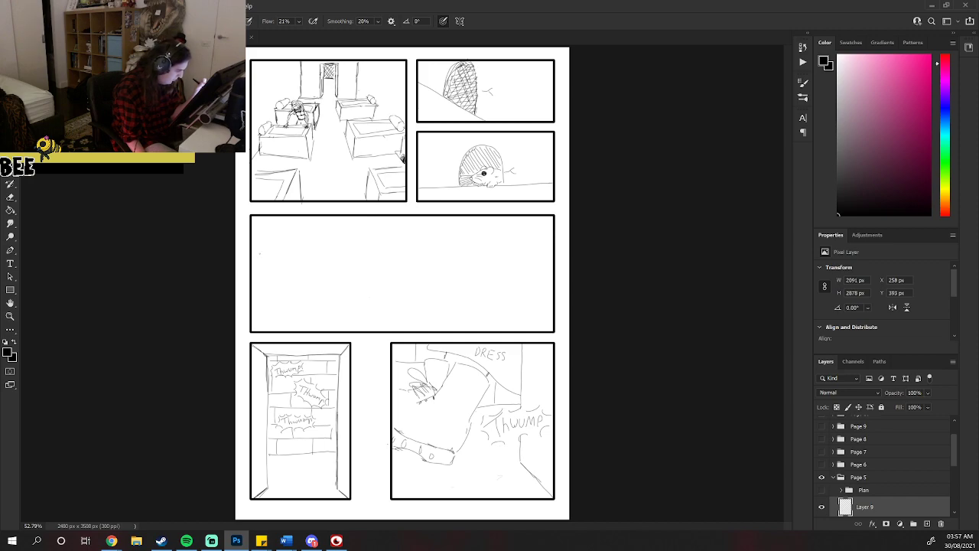
pyautogui.moveTo(253, 259); pyautogui.dragTo(261, 272)
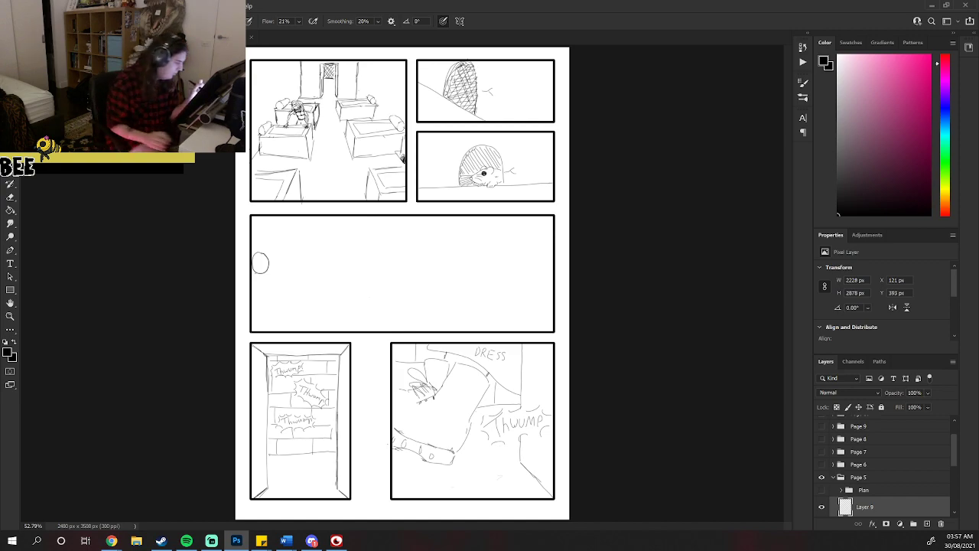
pyautogui.moveTo(253, 273); pyautogui.dragTo(304, 274)
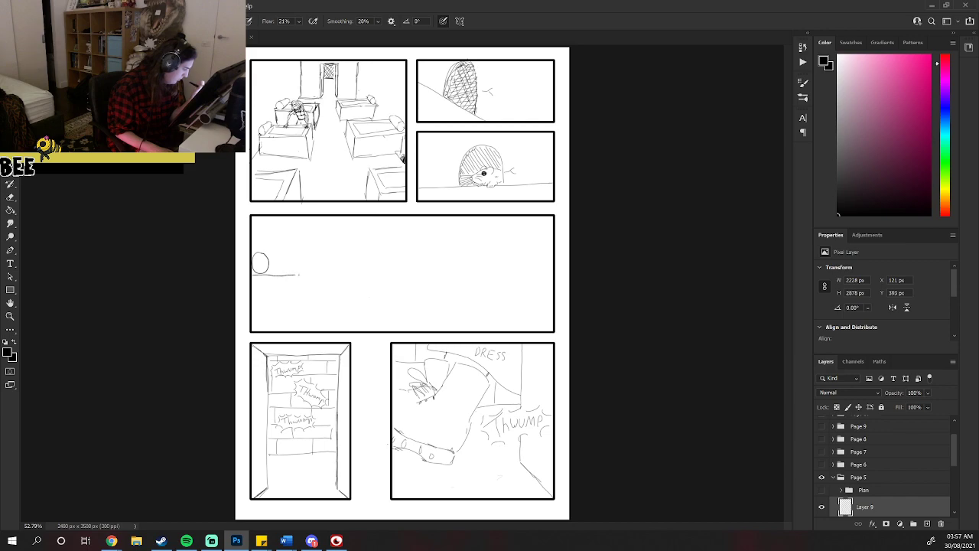
pyautogui.hotkey('ctrl', 'z')
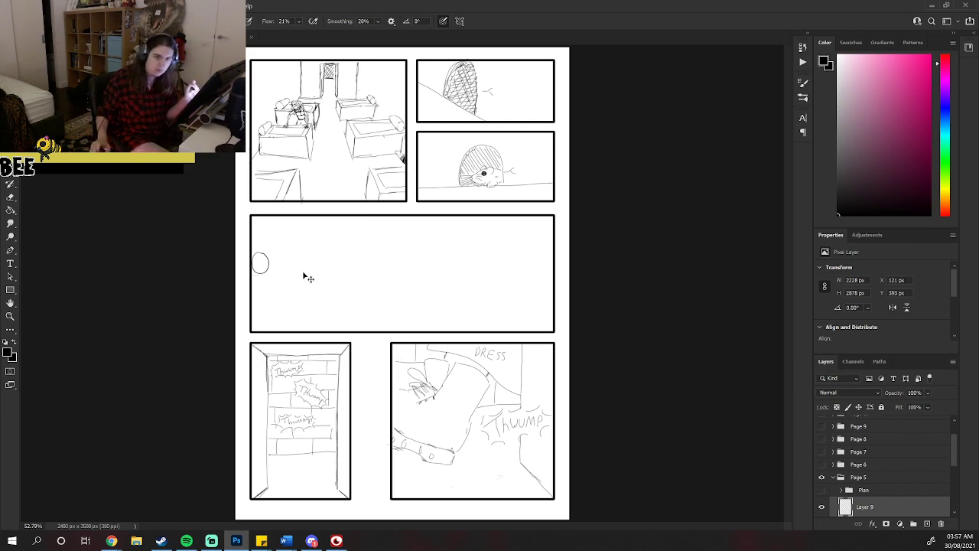
pyautogui.hotkey('ctrl', 'z')
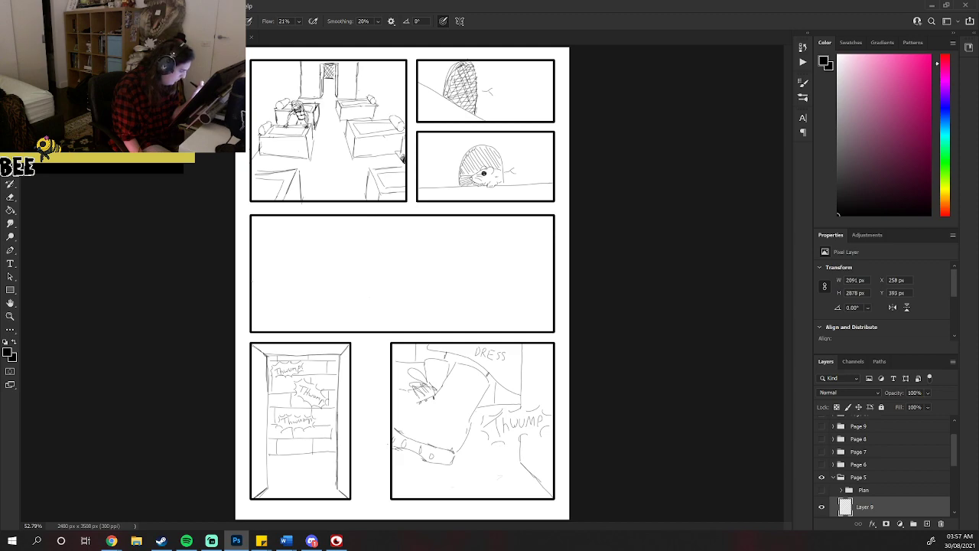
# Sketch two bed outlines at opposite ends of the empty wide middle panel, each with a round shape on its outer end.
pyautogui.moveTo(263, 281)
pyautogui.mouseDown()
pyautogui.moveTo(361, 279)
pyautogui.moveTo(362, 317)
pyautogui.mouseUp()
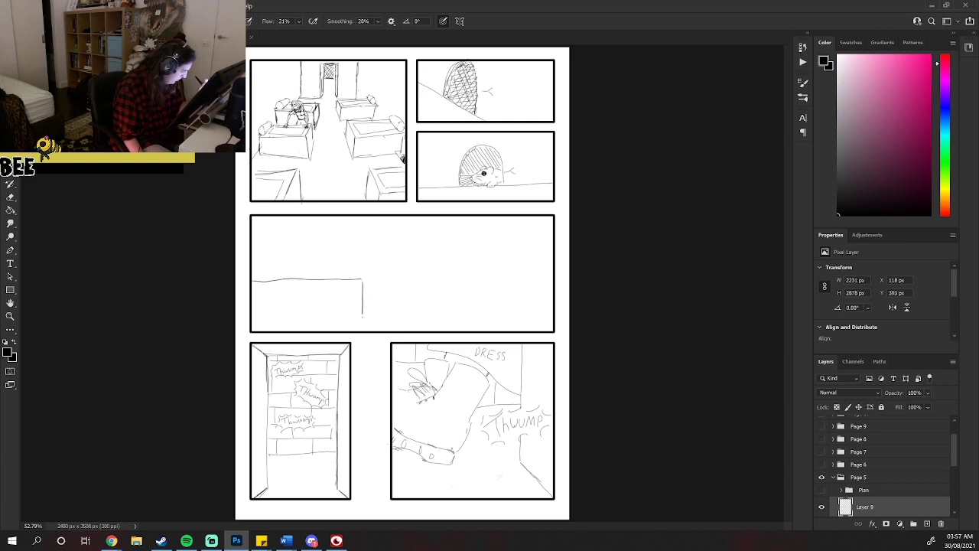
pyautogui.moveTo(256, 264)
pyautogui.mouseDown()
pyautogui.moveTo(265, 281)
pyautogui.moveTo(264, 262)
pyautogui.mouseUp()
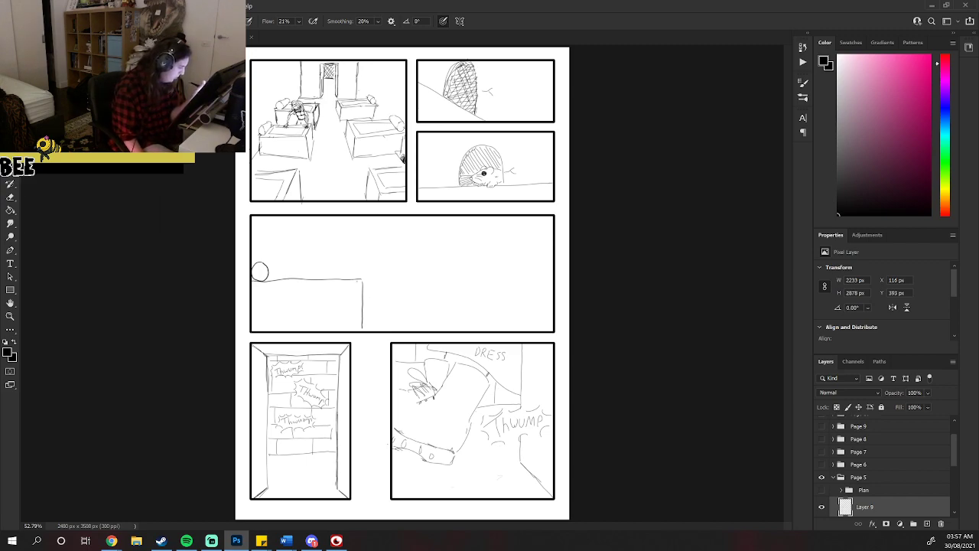
pyautogui.moveTo(550, 280)
pyautogui.mouseDown()
pyautogui.moveTo(463, 284)
pyautogui.moveTo(460, 329)
pyautogui.mouseUp()
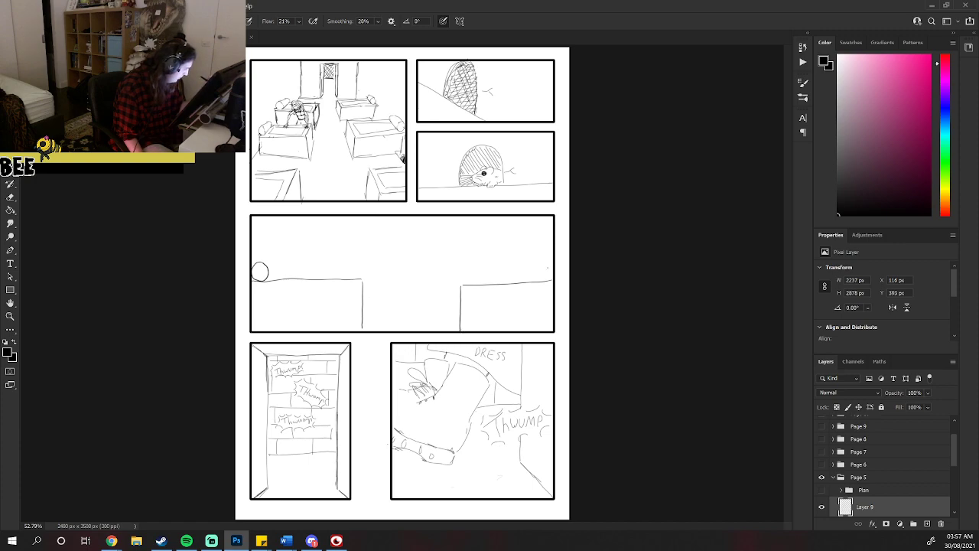
pyautogui.moveTo(547, 268); pyautogui.dragTo(549, 282)
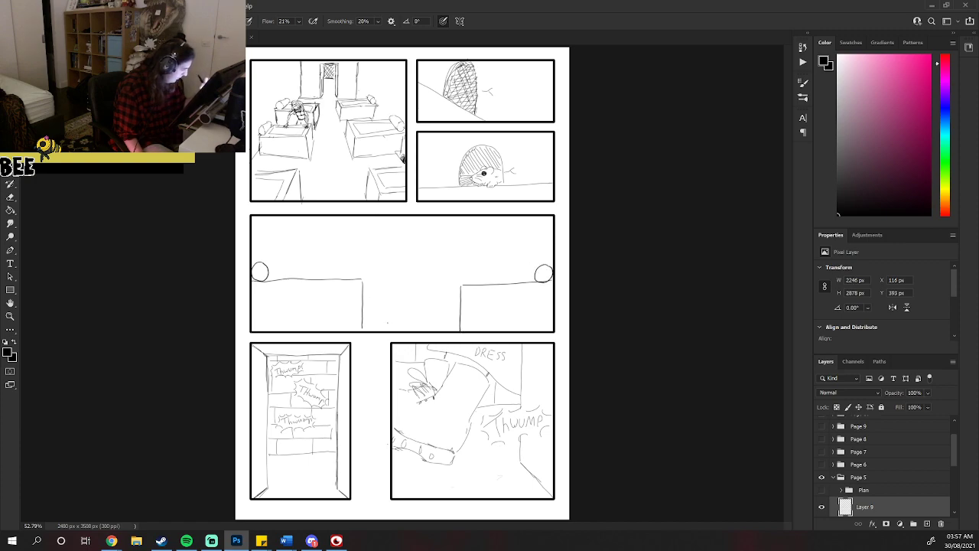
# Draw a tall doorway between the two beds and widen the right bed toward it, erasing the superseded inner lines.
pyautogui.moveTo(377, 331)
pyautogui.mouseDown()
pyautogui.moveTo(377, 231)
pyautogui.moveTo(435, 230)
pyautogui.moveTo(437, 329)
pyautogui.mouseUp()
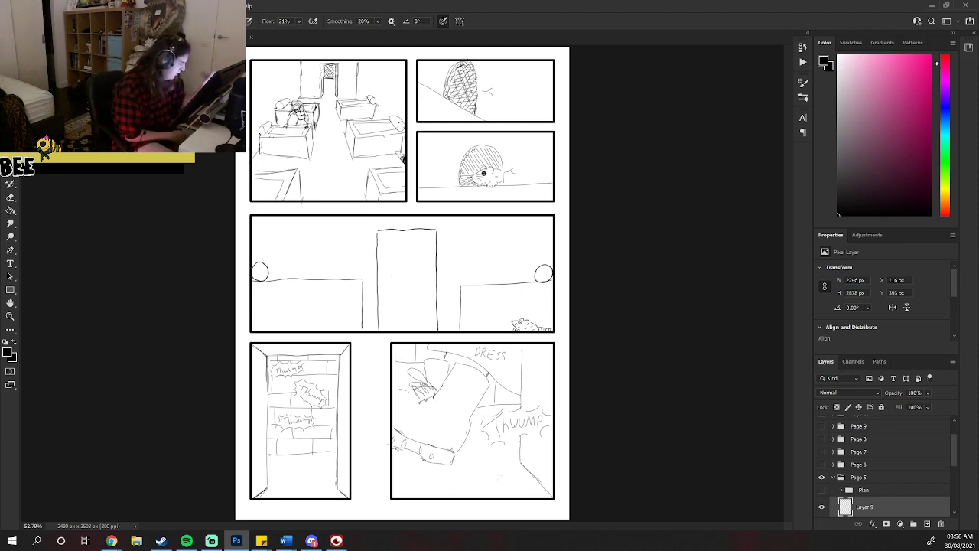
pyautogui.moveTo(372, 327)
pyautogui.mouseDown()
pyautogui.moveTo(374, 232)
pyautogui.moveTo(433, 228)
pyautogui.mouseUp()
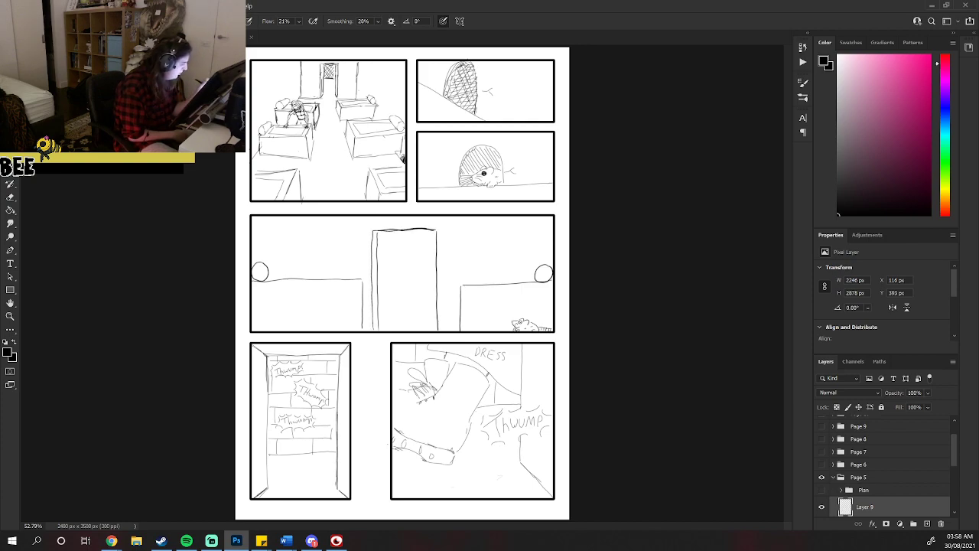
pyautogui.moveTo(450, 283); pyautogui.dragTo(539, 280)
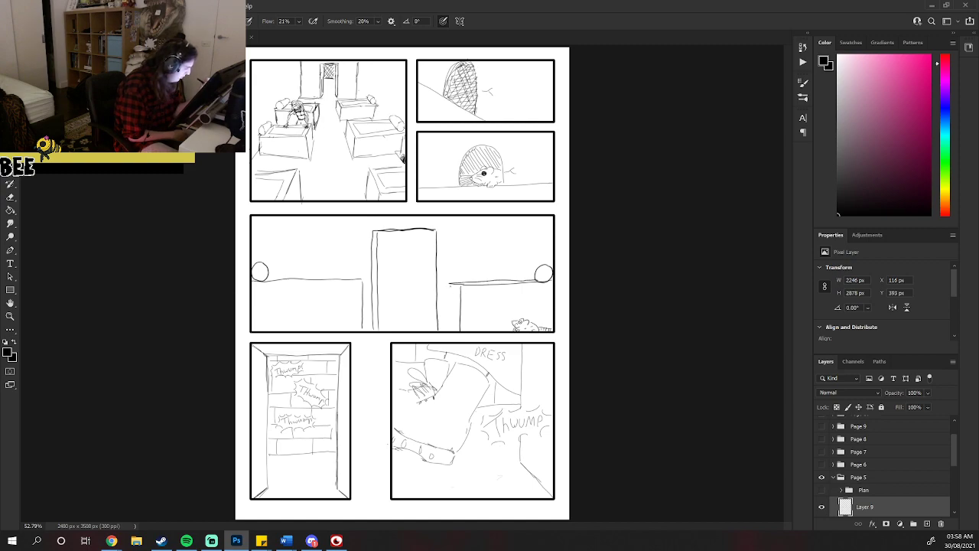
pyautogui.moveTo(449, 285); pyautogui.dragTo(449, 327)
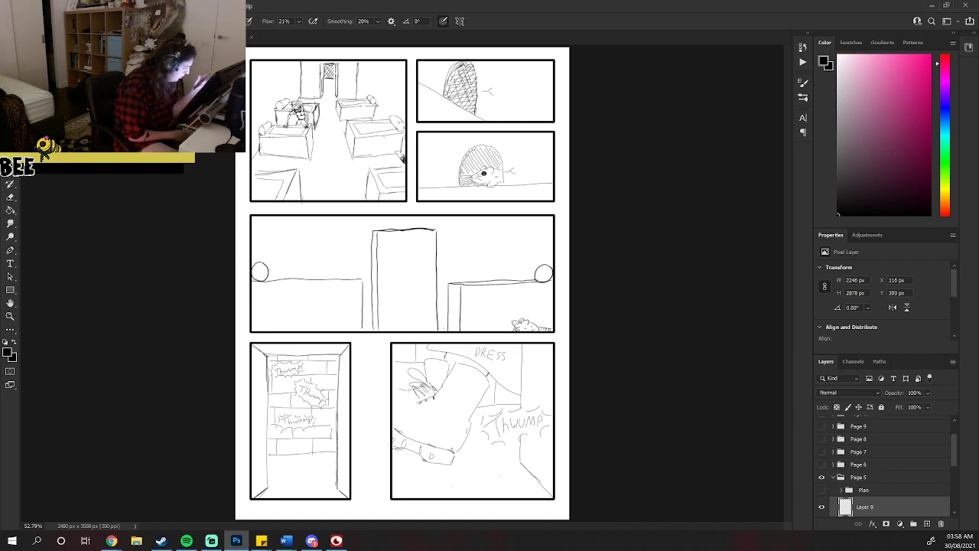
pyautogui.moveTo(460, 331)
pyautogui.mouseDown()
pyautogui.moveTo(457, 288)
pyautogui.moveTo(479, 286)
pyautogui.moveTo(459, 284)
pyautogui.moveTo(553, 283)
pyautogui.mouseUp()
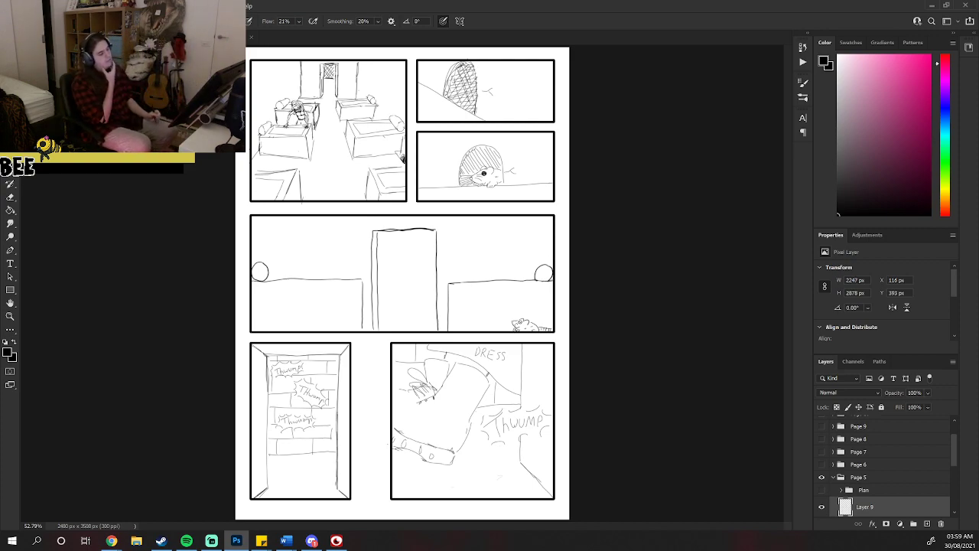
pyautogui.moveTo(376, 330); pyautogui.dragTo(380, 235)
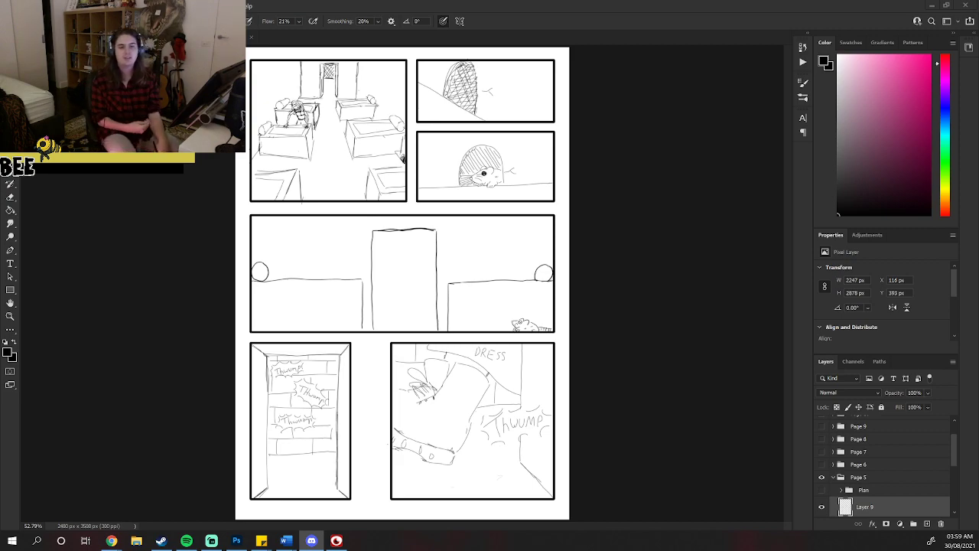
# Review the hand-sketch document again and return to the Page 5 comic document.
pyautogui.hotkey('ctrl', 'Tab')
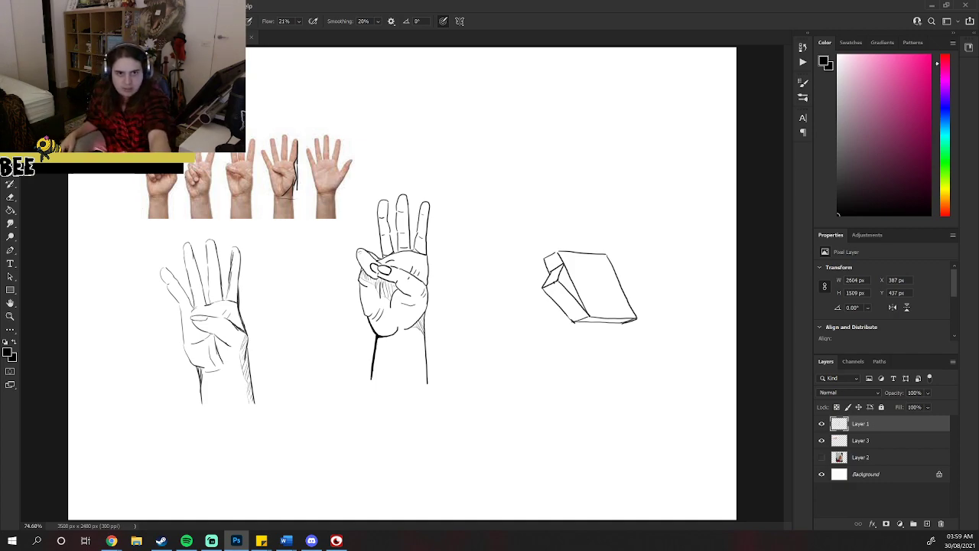
pyautogui.hotkey('alt', 'Tab')
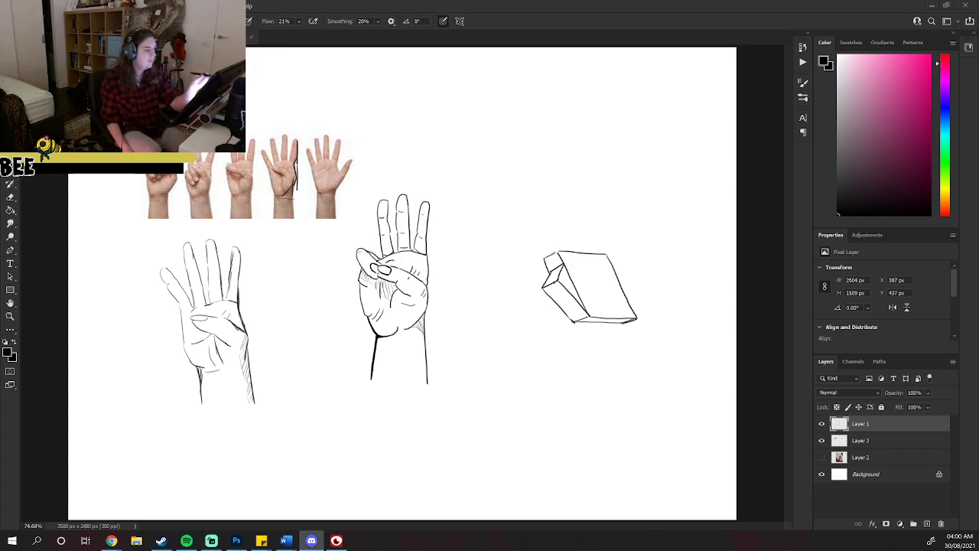
pyautogui.hotkey('ctrl', 'Tab')
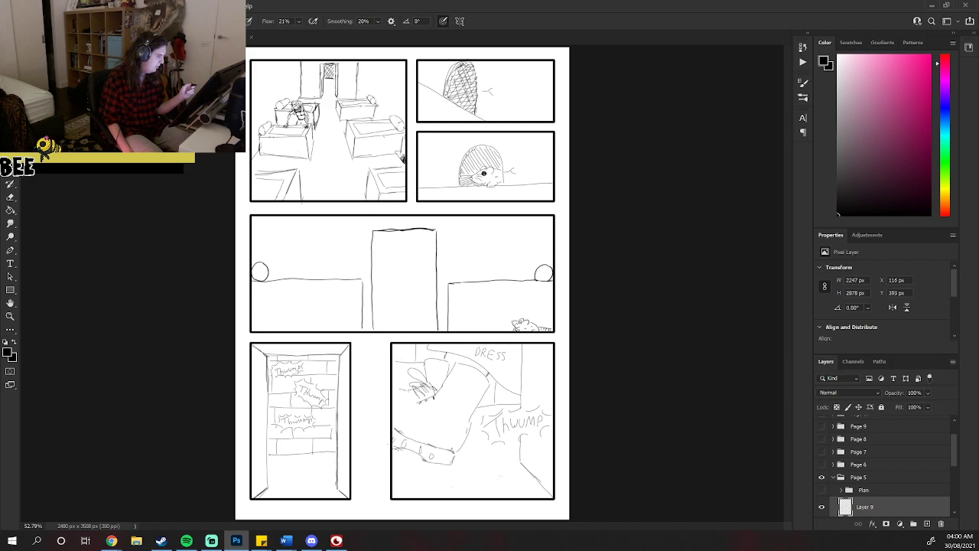
# On Layer 7, sketch a stick figure with a round head and bent knees sitting on the middle panel's left bed.
pyautogui.scroll(-3, 890, 466)
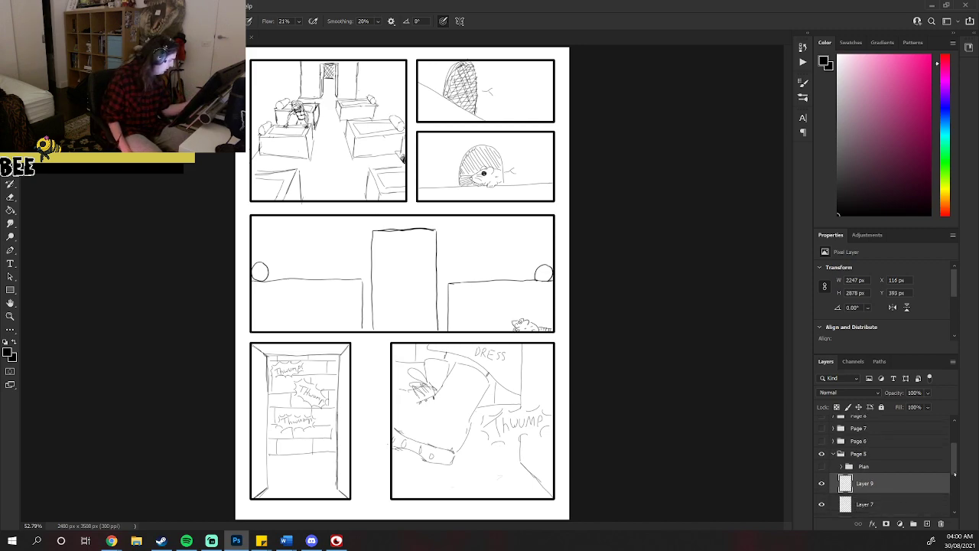
pyautogui.click(890, 471)
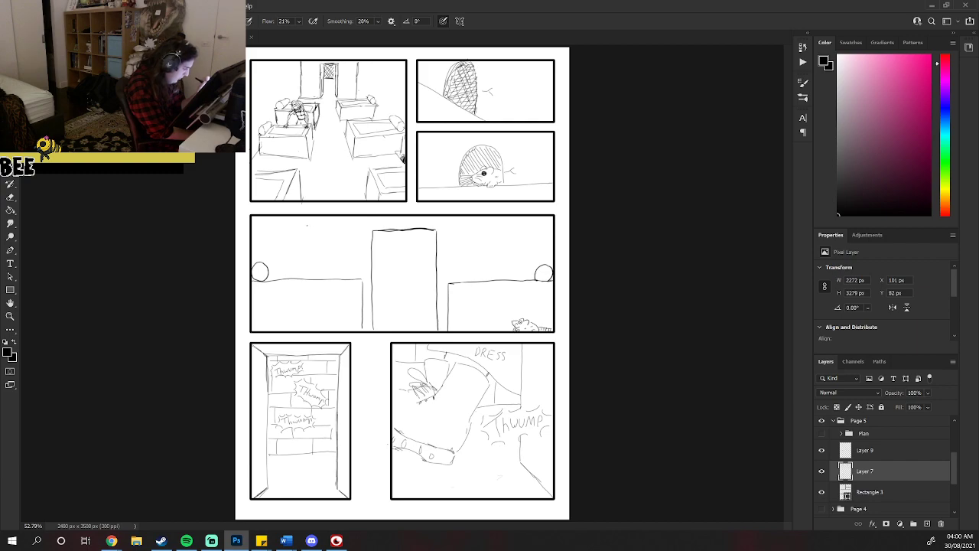
pyautogui.moveTo(304, 222); pyautogui.dragTo(304, 241)
pyautogui.moveTo(300, 239)
pyautogui.mouseDown()
pyautogui.moveTo(288, 260)
pyautogui.moveTo(298, 276)
pyautogui.moveTo(317, 252)
pyautogui.moveTo(331, 274)
pyautogui.mouseUp()
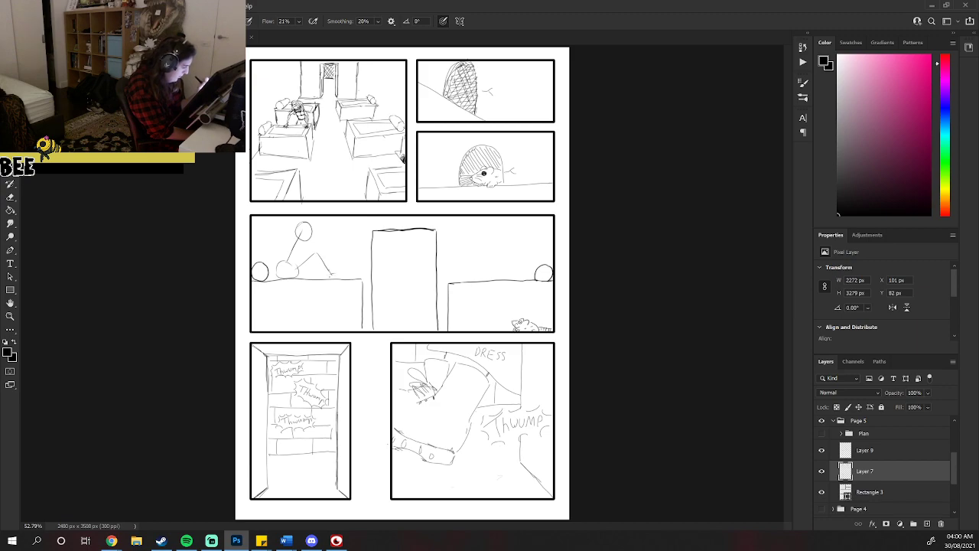
# Sketch a long-haired figure sitting with raised knees on the bed in the wide middle comic panel.
pyautogui.moveTo(294, 238)
pyautogui.mouseDown()
pyautogui.moveTo(286, 261)
pyautogui.moveTo(301, 254)
pyautogui.moveTo(291, 251)
pyautogui.moveTo(327, 255)
pyautogui.mouseUp()
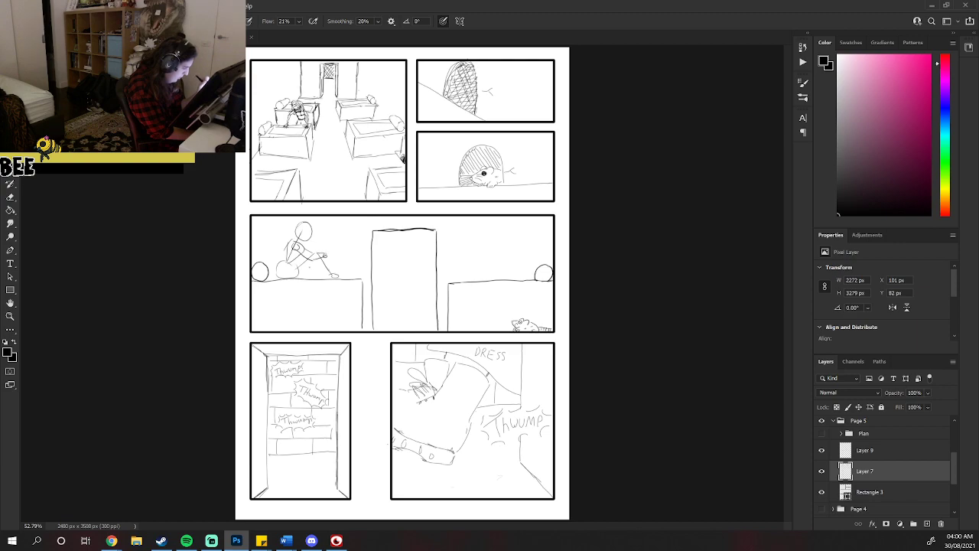
pyautogui.moveTo(297, 268)
pyautogui.mouseDown()
pyautogui.moveTo(311, 256)
pyautogui.moveTo(327, 272)
pyautogui.mouseUp()
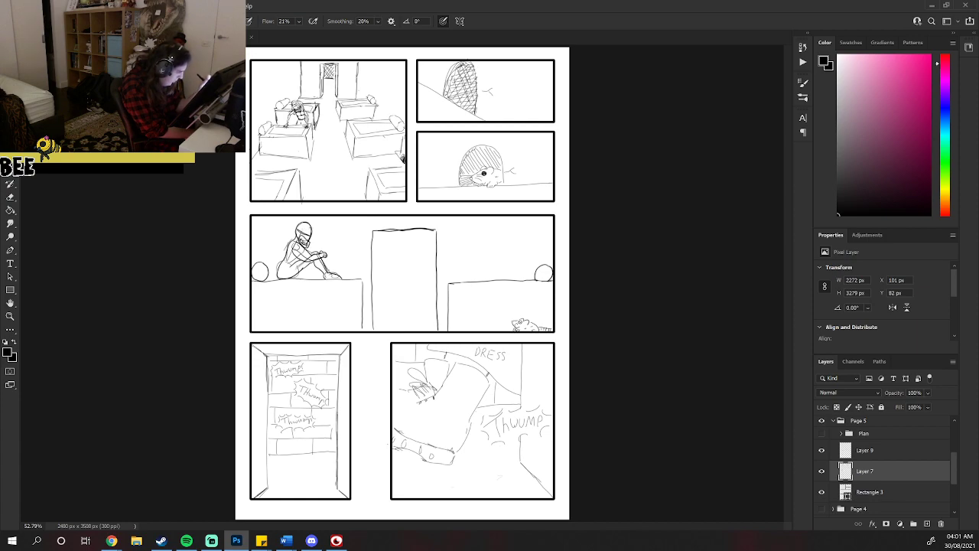
pyautogui.moveTo(289, 231); pyautogui.dragTo(284, 248)
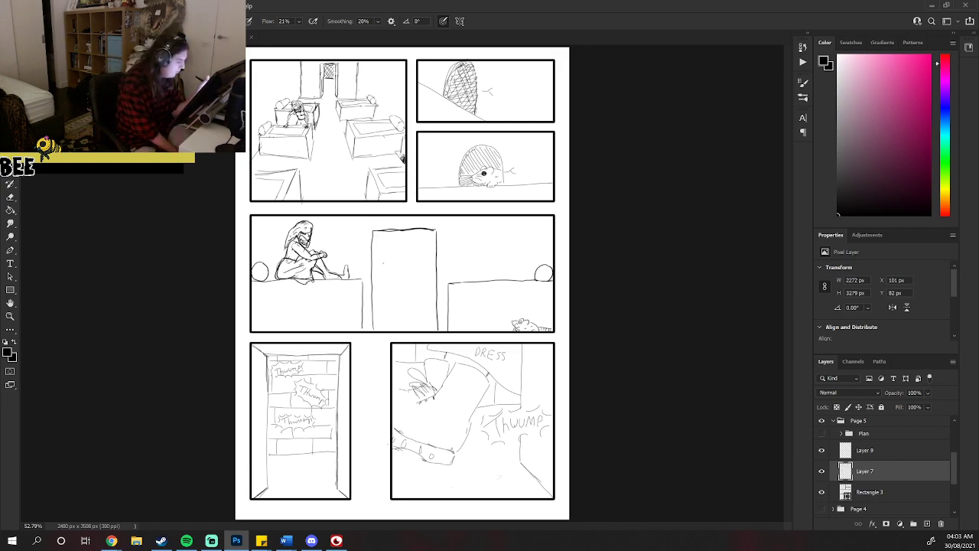
# Fill the doorway in the middle panel with bricks, using horizontal rows and staggered vertical joints.
pyautogui.moveTo(376, 242); pyautogui.dragTo(432, 241)
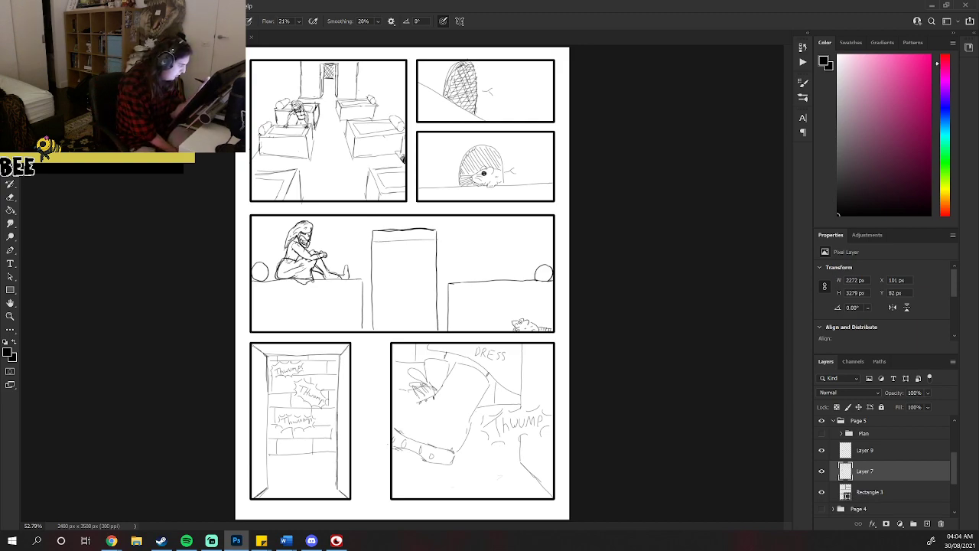
pyautogui.moveTo(372, 259); pyautogui.dragTo(433, 258)
pyautogui.moveTo(370, 278); pyautogui.dragTo(436, 279)
pyautogui.moveTo(378, 303); pyautogui.dragTo(427, 303)
pyautogui.moveTo(378, 322); pyautogui.dragTo(427, 321)
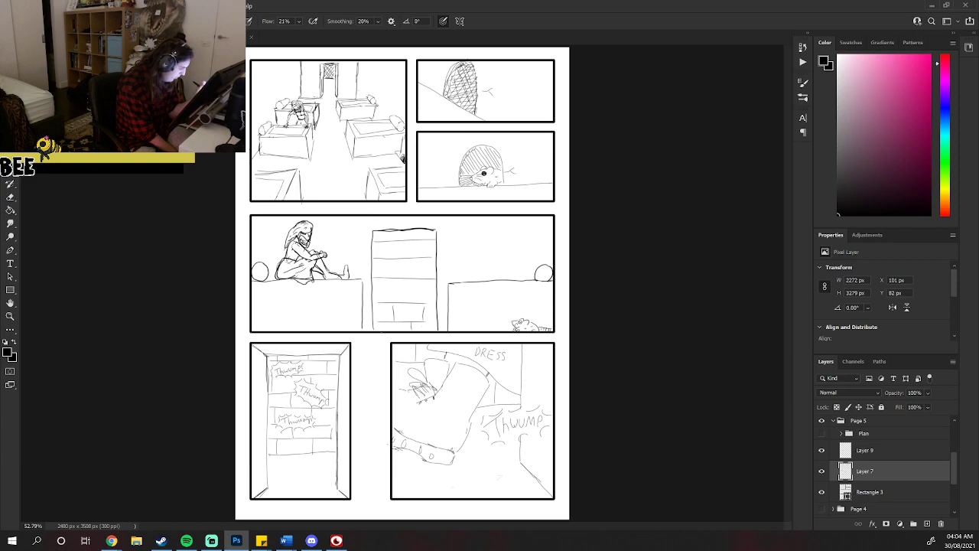
pyautogui.moveTo(381, 282)
pyautogui.mouseDown()
pyautogui.moveTo(381, 300)
pyautogui.moveTo(411, 297)
pyautogui.mouseUp()
pyautogui.moveTo(393, 262); pyautogui.dragTo(393, 279)
pyautogui.moveTo(378, 243); pyautogui.dragTo(378, 259)
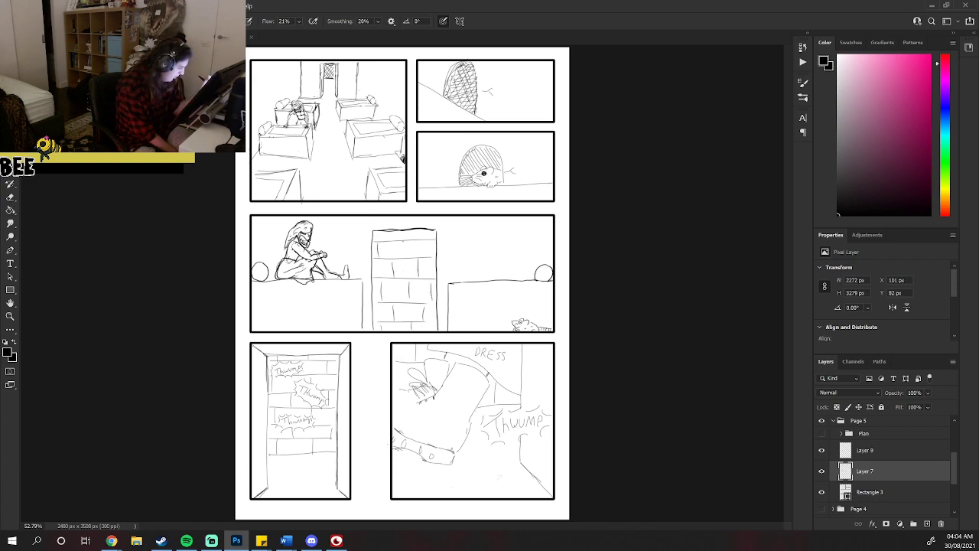
pyautogui.moveTo(428, 240); pyautogui.dragTo(428, 254)
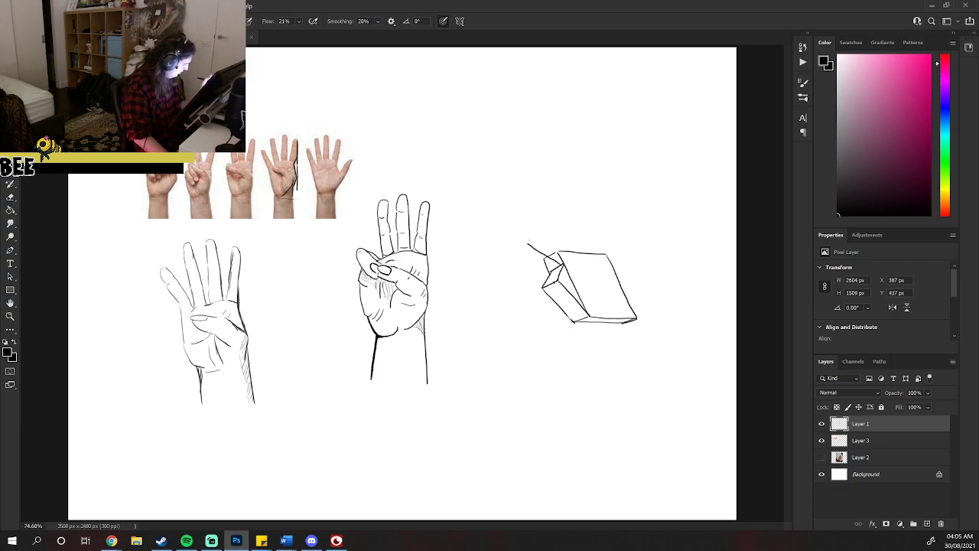
# In the hand-study document, draw a rounded cylindrical thumb segment extending from the boxy palm's side wedge.
pyautogui.moveTo(520, 244)
pyautogui.mouseDown()
pyautogui.moveTo(512, 260)
pyautogui.moveTo(541, 282)
pyautogui.mouseUp()
pyautogui.moveTo(527, 243)
pyautogui.mouseDown()
pyautogui.moveTo(514, 248)
pyautogui.moveTo(528, 262)
pyautogui.moveTo(528, 244)
pyautogui.mouseUp()
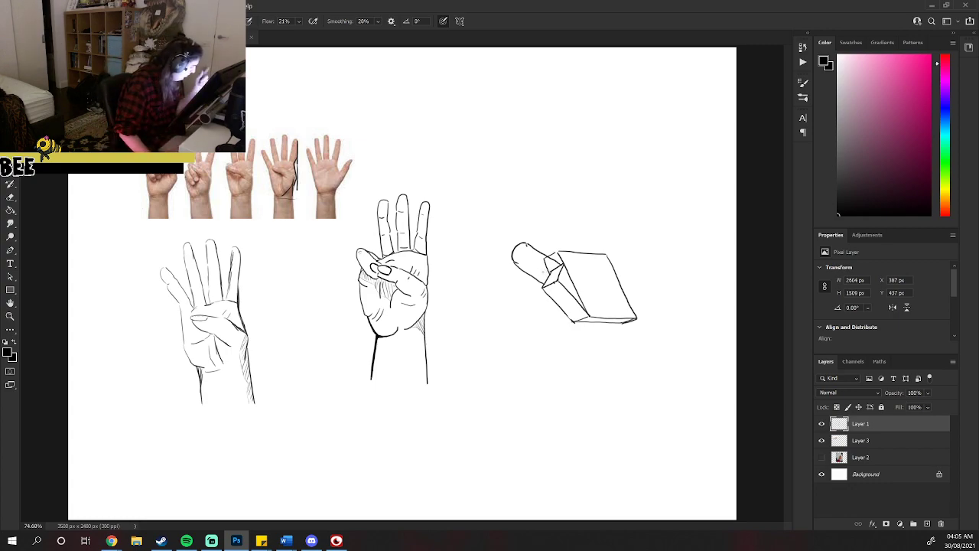
pyautogui.moveTo(558, 265); pyautogui.dragTo(548, 283)
pyautogui.hotkey('ctrl', 'z')
pyautogui.hotkey('ctrl', 'z')
pyautogui.hotkey('ctrl', 'z')
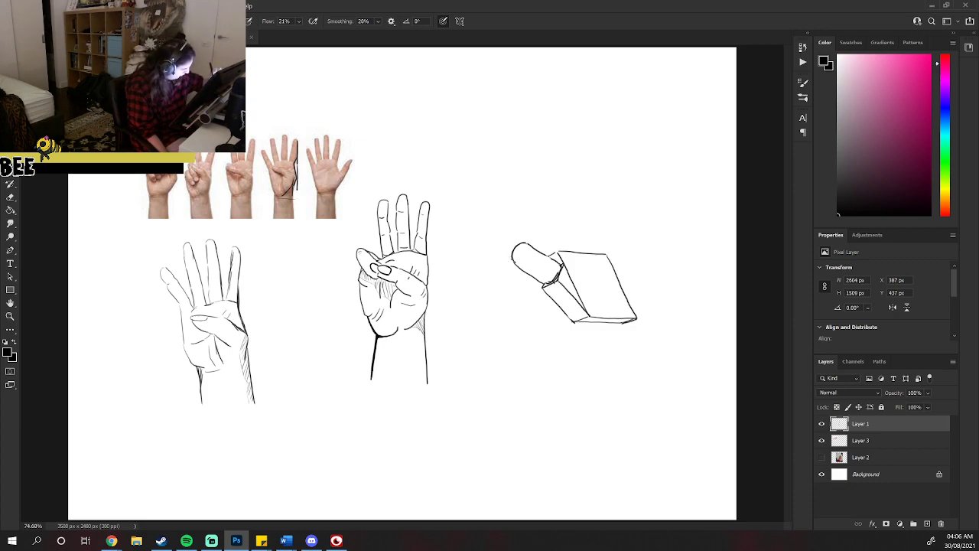
pyautogui.moveTo(508, 258); pyautogui.dragTo(496, 254)
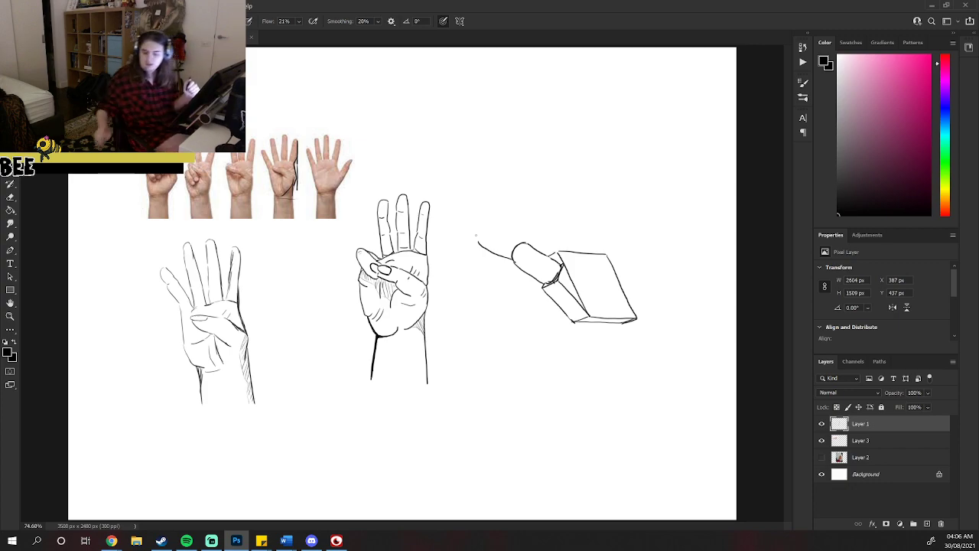
pyautogui.hotkey('ctrl', 'z')
# Draw a separate example cylinder with an elliptical base and a domed end below the boxy hand.
pyautogui.moveTo(487, 417)
pyautogui.mouseDown()
pyautogui.moveTo(528, 417)
pyautogui.moveTo(488, 420)
pyautogui.mouseUp()
pyautogui.moveTo(491, 381); pyautogui.dragTo(486, 414)
pyautogui.moveTo(528, 381); pyautogui.dragTo(528, 415)
pyautogui.moveTo(491, 374); pyautogui.dragTo(528, 370)
pyautogui.rightClick(528, 370)
pyautogui.press('Escape')
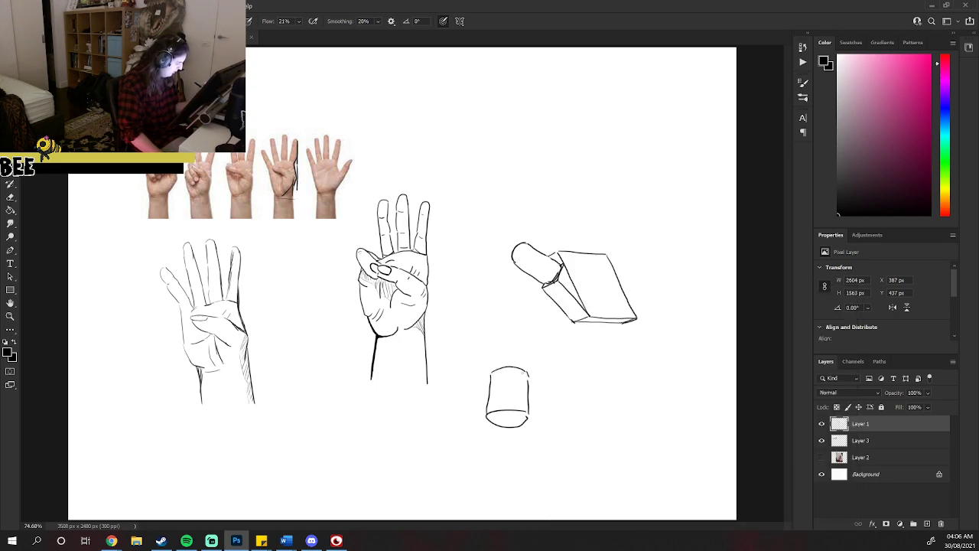
pyautogui.moveTo(491, 369)
pyautogui.mouseDown()
pyautogui.moveTo(515, 354)
pyautogui.moveTo(529, 373)
pyautogui.mouseUp()
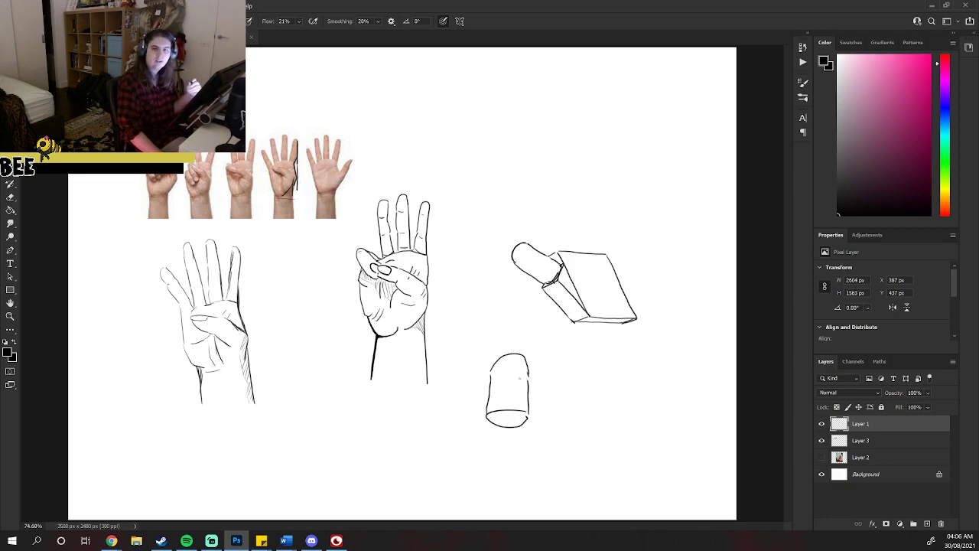
# Add the tapered thumb tip beyond the thumb's rounded segment and sketch its nail.
pyautogui.moveTo(525, 243)
pyautogui.mouseDown()
pyautogui.moveTo(498, 238)
pyautogui.moveTo(492, 253)
pyautogui.mouseUp()
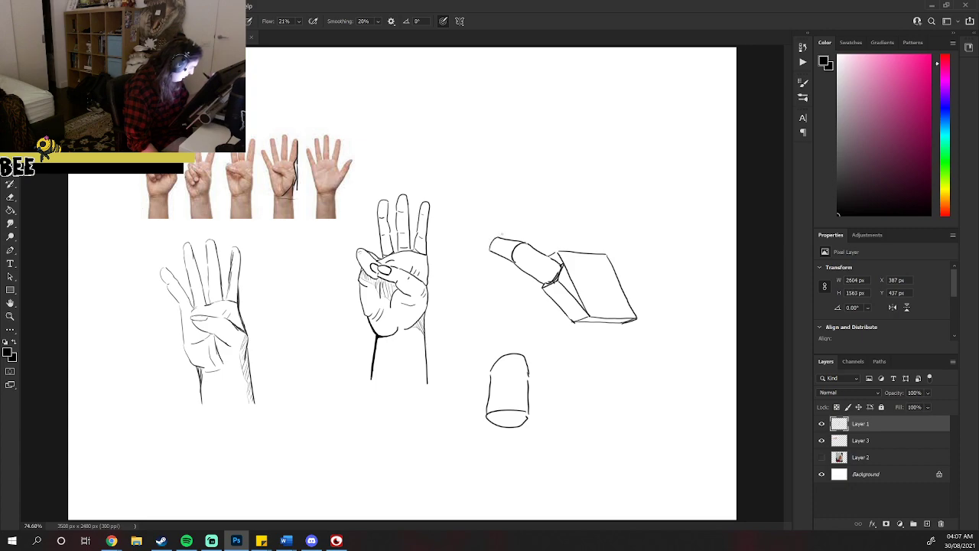
pyautogui.moveTo(487, 245); pyautogui.dragTo(499, 237)
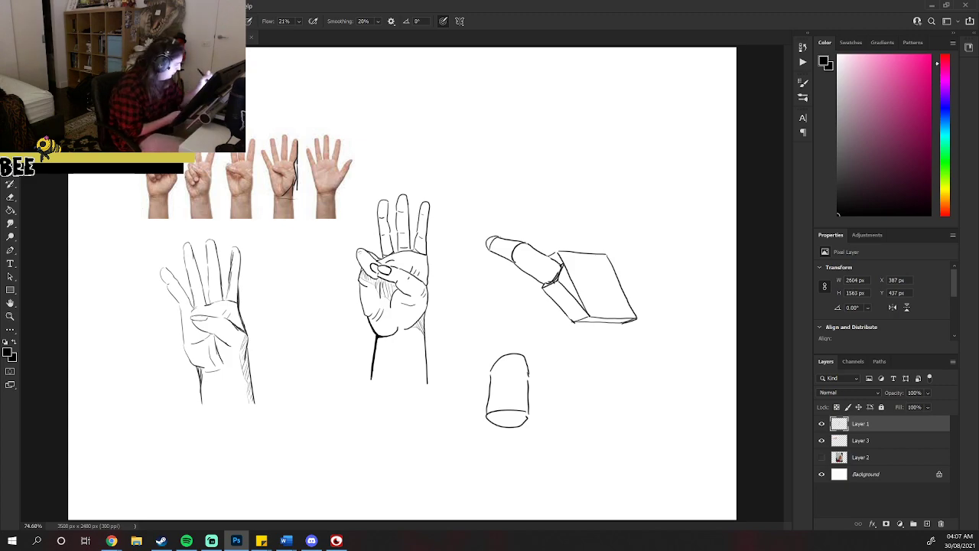
pyautogui.moveTo(486, 244); pyautogui.dragTo(498, 247)
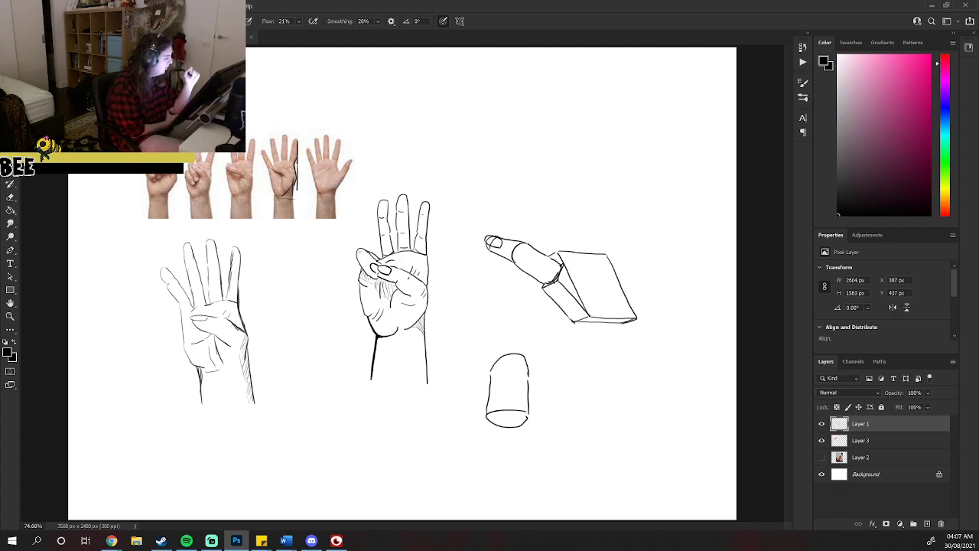
pyautogui.hotkey('ctrl', 'z')
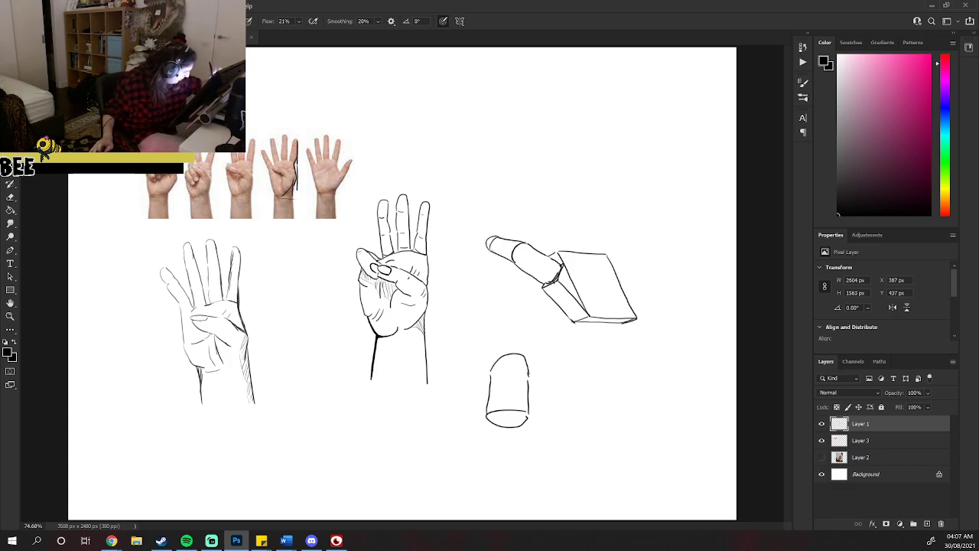
pyautogui.moveTo(496, 238)
pyautogui.mouseDown()
pyautogui.moveTo(482, 241)
pyautogui.moveTo(490, 247)
pyautogui.mouseUp()
pyautogui.hotkey('ctrl', 'z')
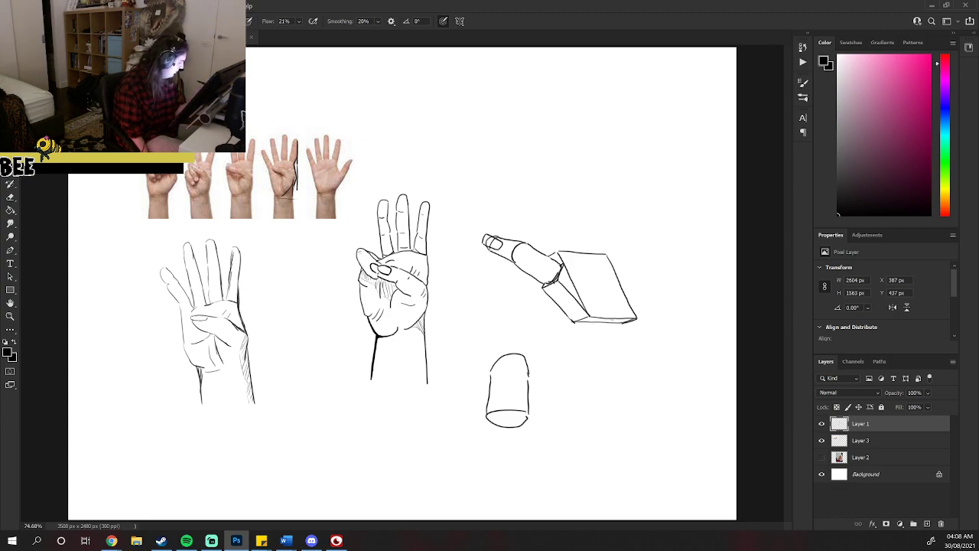
# Draw the forearm below the boxy palm with two long side lines and a curved wrist joint.
pyautogui.moveTo(628, 319)
pyautogui.mouseDown()
pyautogui.moveTo(607, 318)
pyautogui.moveTo(589, 334)
pyautogui.moveTo(628, 326)
pyautogui.moveTo(606, 374)
pyautogui.moveTo(619, 419)
pyautogui.mouseUp()
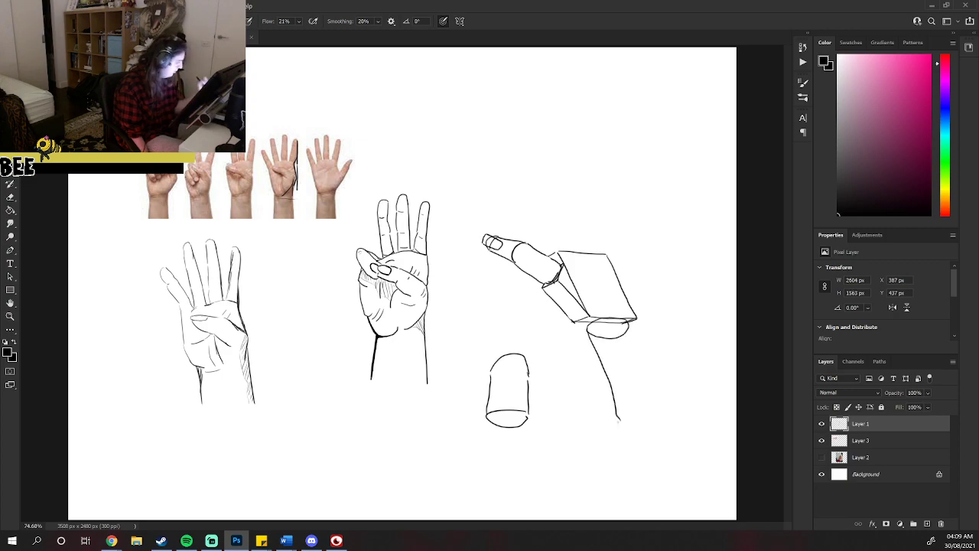
pyautogui.moveTo(628, 325); pyautogui.dragTo(681, 423)
pyautogui.moveTo(617, 414); pyautogui.dragTo(626, 453)
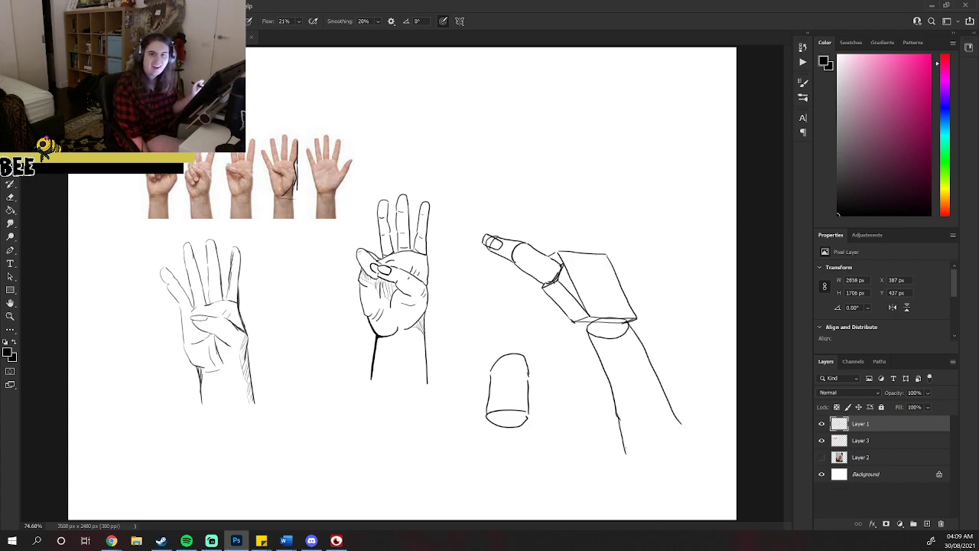
pyautogui.moveTo(600, 338); pyautogui.dragTo(616, 326)
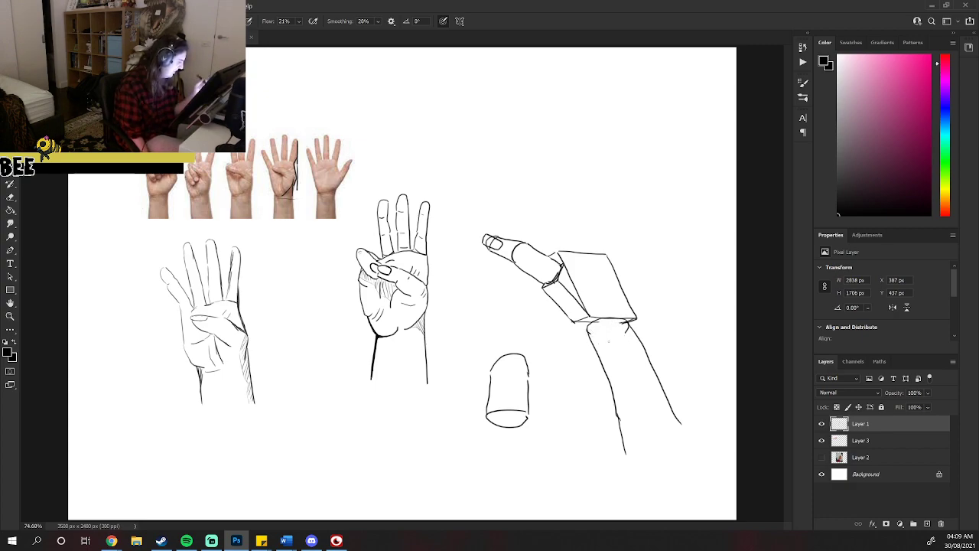
pyautogui.moveTo(515, 242)
pyautogui.mouseDown()
pyautogui.moveTo(478, 255)
pyautogui.moveTo(509, 265)
pyautogui.mouseUp()
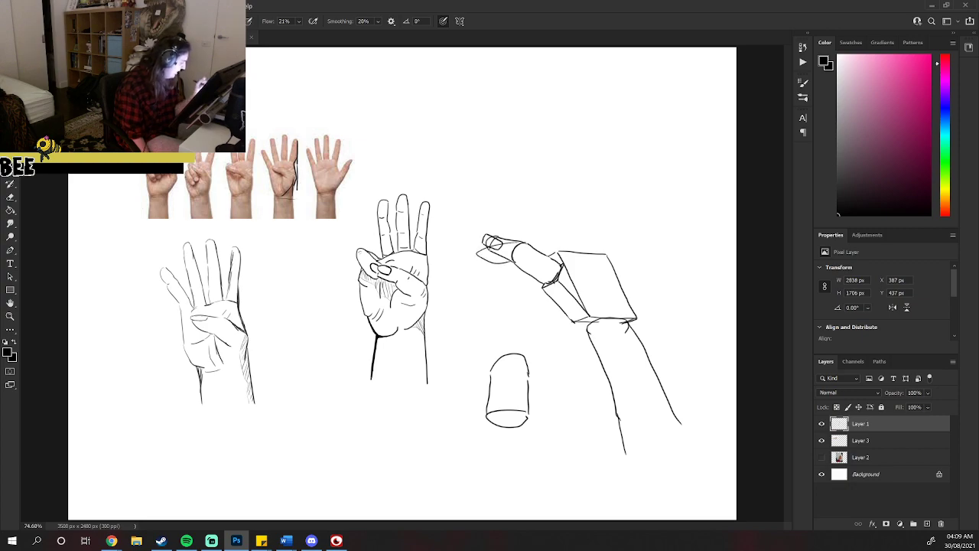
pyautogui.hotkey('ctrl', 'z')
pyautogui.hotkey('ctrl', 'z')
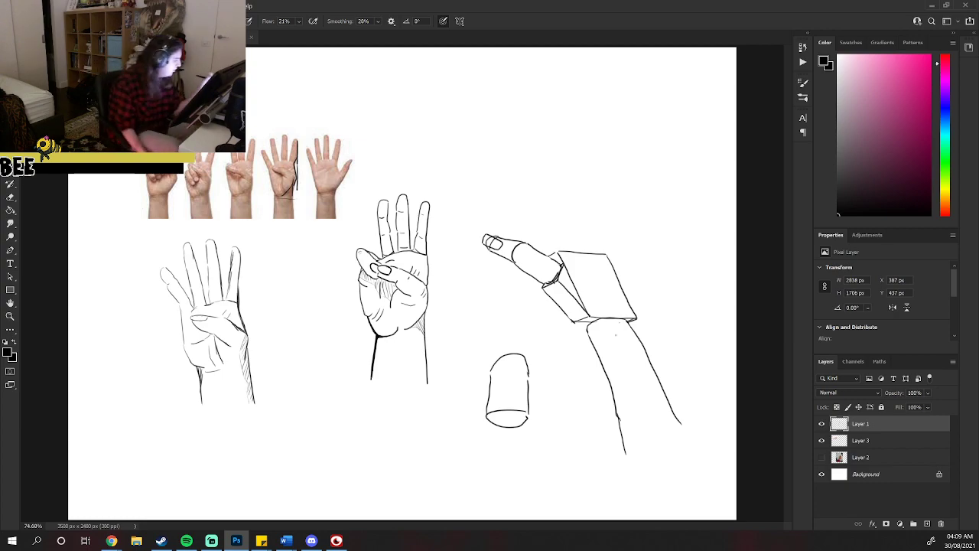
pyautogui.moveTo(587, 257)
pyautogui.mouseDown()
pyautogui.moveTo(602, 254)
pyautogui.moveTo(554, 258)
pyautogui.moveTo(550, 250)
pyautogui.mouseUp()
pyautogui.moveTo(560, 240)
pyautogui.mouseDown()
pyautogui.moveTo(567, 257)
pyautogui.moveTo(575, 245)
pyautogui.moveTo(599, 255)
pyautogui.moveTo(579, 258)
pyautogui.mouseUp()
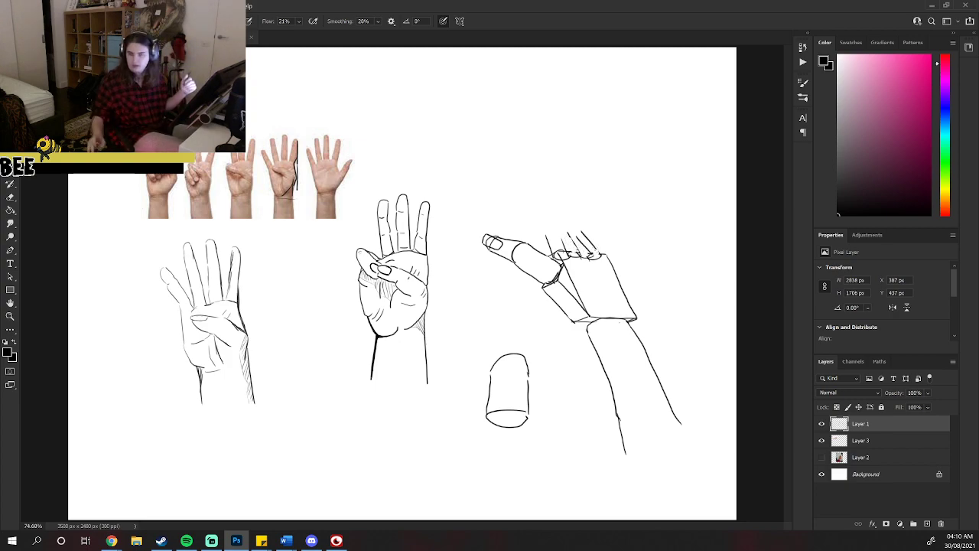
pyautogui.hotkey('ctrl', 'z')
pyautogui.hotkey('ctrl', 'z')
pyautogui.hotkey('ctrl', 'z')
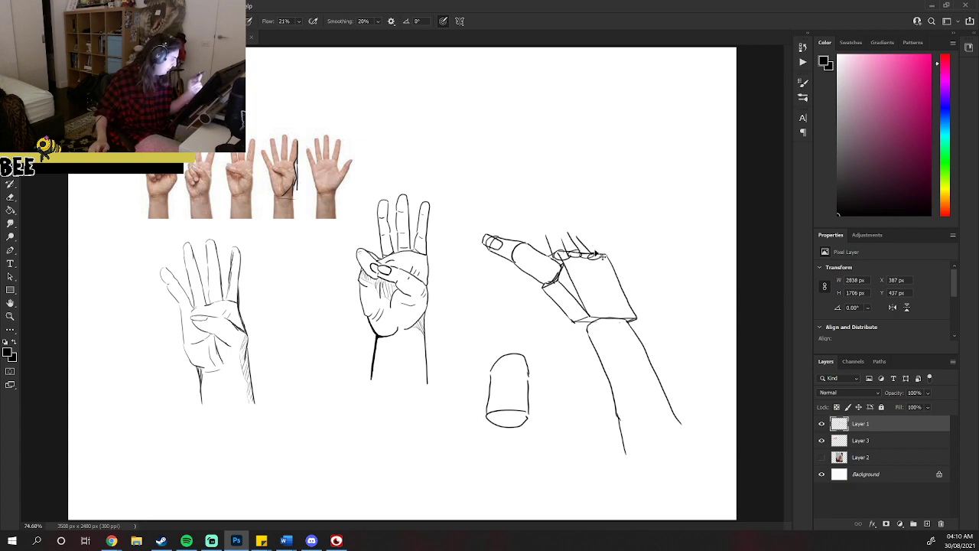
pyautogui.hotkey('ctrl', 'z')
pyautogui.hotkey('ctrl', 'z')
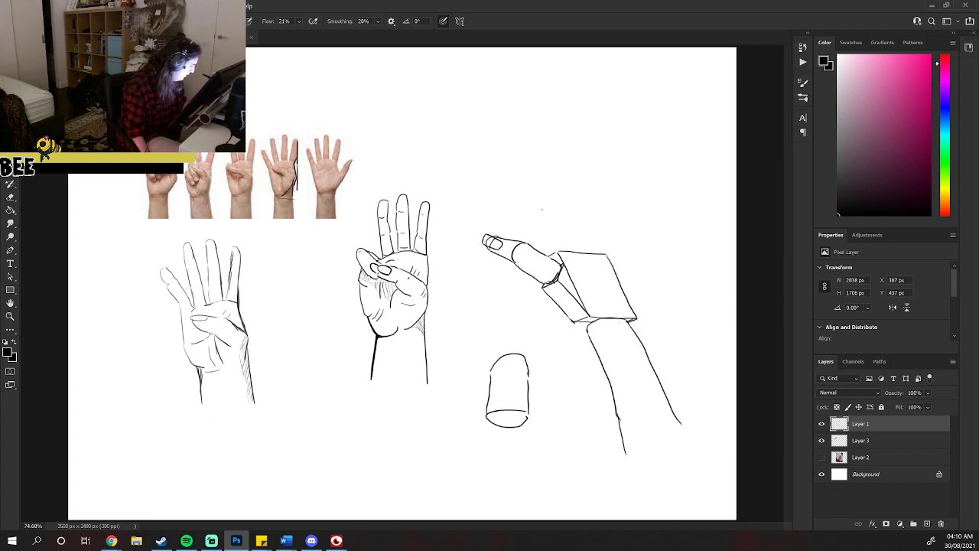
# Draw the index finger above the boxy palm, divide it with joint lines and number its segments 1, 2 and 3.
pyautogui.moveTo(541, 204)
pyautogui.mouseDown()
pyautogui.moveTo(533, 218)
pyautogui.moveTo(546, 256)
pyautogui.mouseUp()
pyautogui.moveTo(544, 205)
pyautogui.mouseDown()
pyautogui.moveTo(573, 250)
pyautogui.moveTo(554, 258)
pyautogui.moveTo(572, 256)
pyautogui.mouseUp()
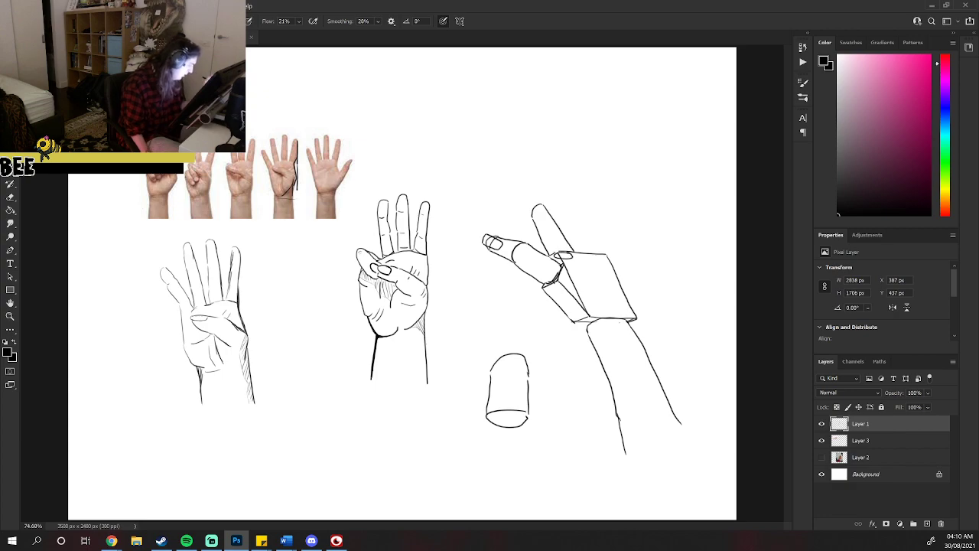
pyautogui.hotkey('ctrl', 'z')
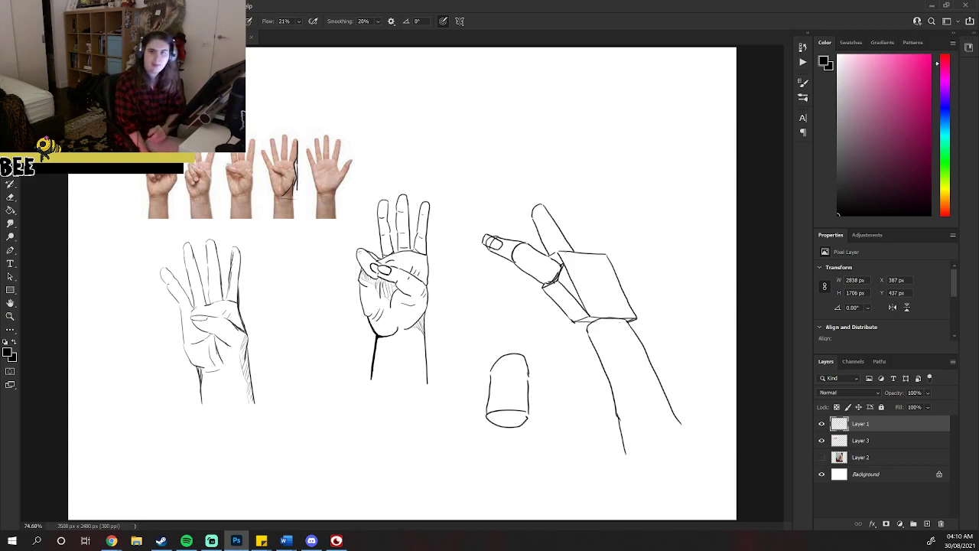
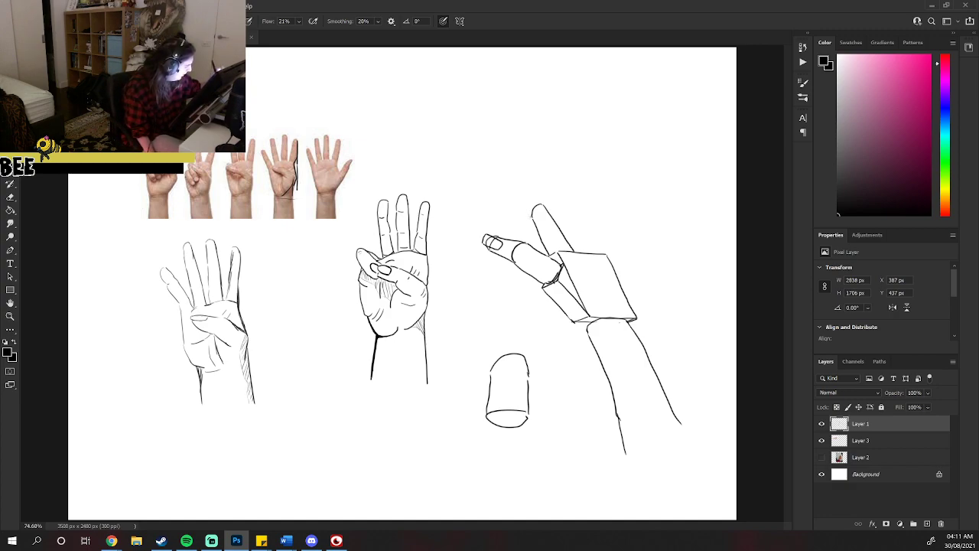
pyautogui.moveTo(516, 202)
pyautogui.mouseDown()
pyautogui.moveTo(508, 195)
pyautogui.moveTo(529, 196)
pyautogui.moveTo(516, 190)
pyautogui.mouseUp()
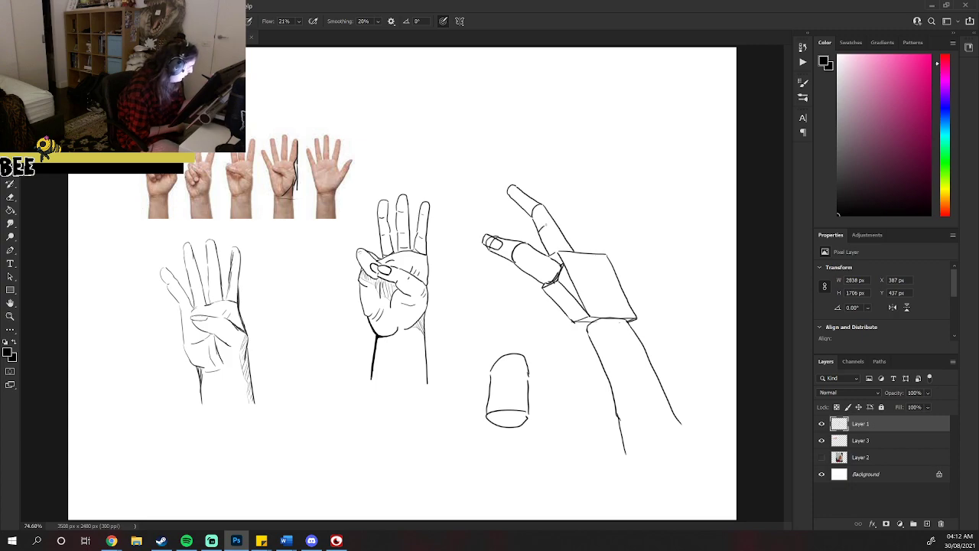
pyautogui.rightClick(554, 224)
pyautogui.press('Escape')
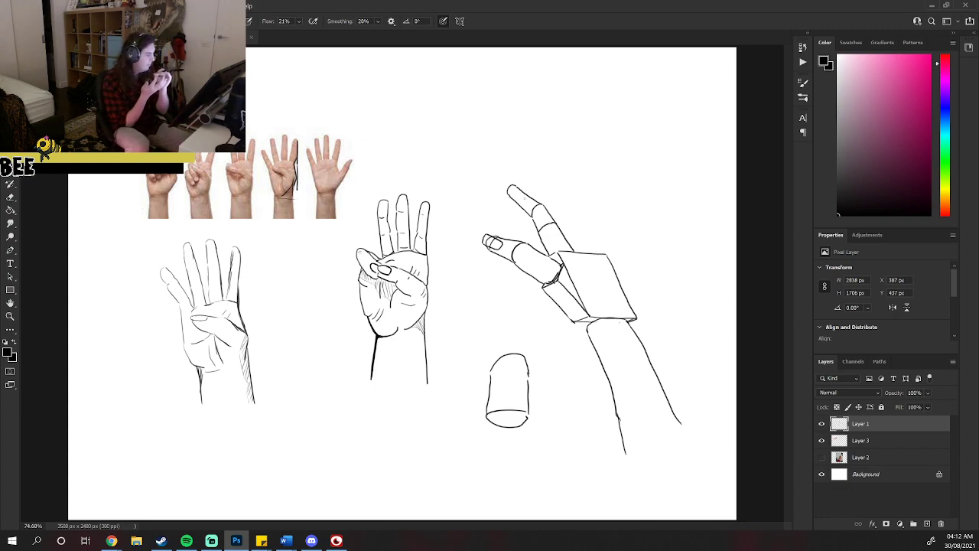
pyautogui.moveTo(538, 211); pyautogui.dragTo(556, 247)
pyautogui.moveTo(537, 212)
pyautogui.mouseDown()
pyautogui.moveTo(542, 220)
pyautogui.moveTo(520, 206)
pyautogui.mouseUp()
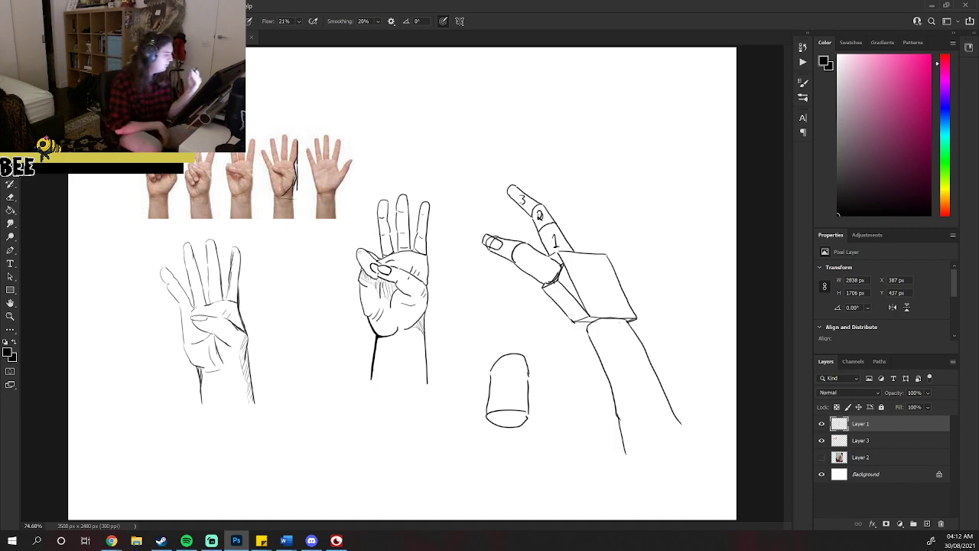
# Erase the index finger's upper two segments and redraw them bending from segment 1 toward the thumb side.
pyautogui.moveTo(516, 187)
pyautogui.mouseDown()
pyautogui.moveTo(509, 198)
pyautogui.moveTo(529, 197)
pyautogui.moveTo(519, 208)
pyautogui.moveTo(515, 202)
pyautogui.moveTo(536, 208)
pyautogui.moveTo(511, 220)
pyautogui.moveTo(536, 189)
pyautogui.moveTo(527, 183)
pyautogui.moveTo(534, 221)
pyautogui.moveTo(563, 218)
pyautogui.mouseUp()
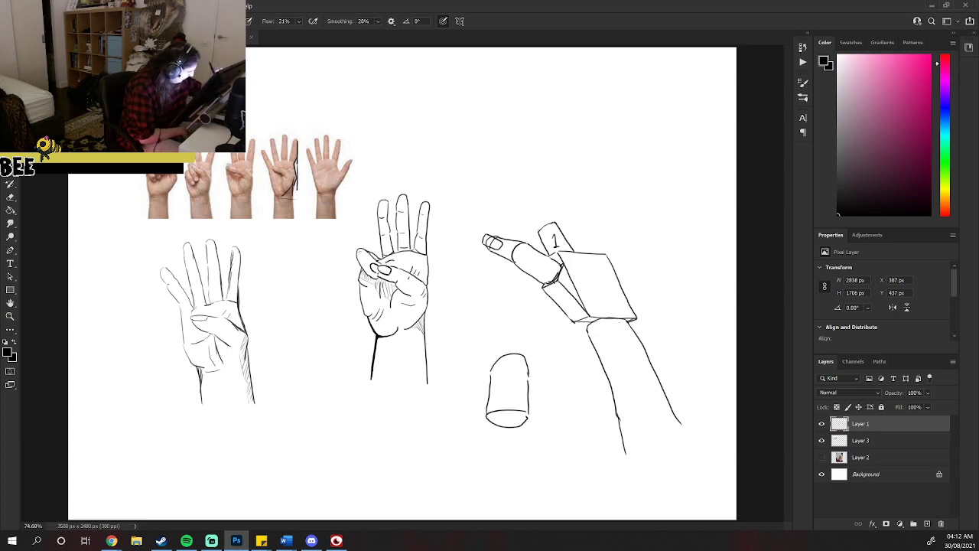
pyautogui.rightClick(529, 226)
pyautogui.press('Escape')
pyautogui.moveTo(537, 231)
pyautogui.mouseDown()
pyautogui.moveTo(525, 216)
pyautogui.moveTo(555, 221)
pyautogui.moveTo(511, 198)
pyautogui.moveTo(519, 192)
pyautogui.mouseUp()
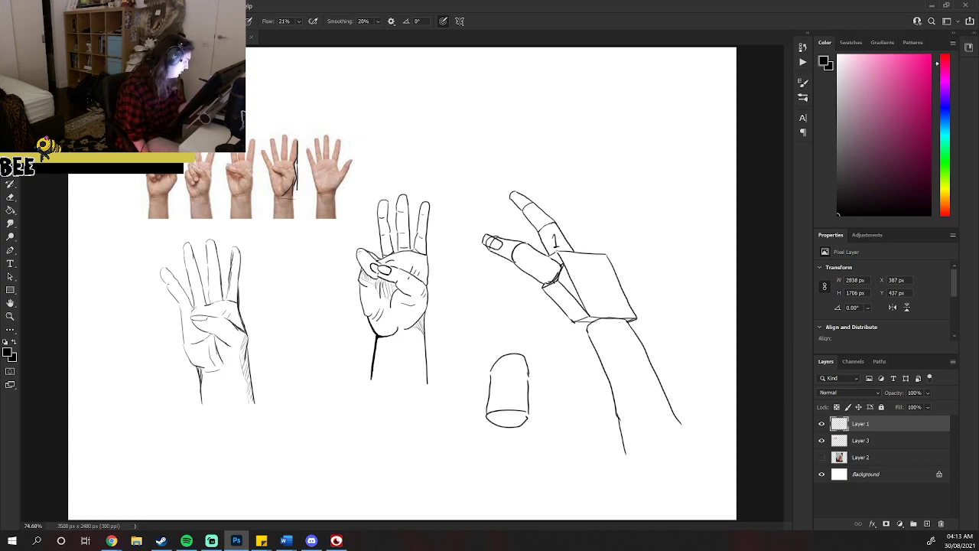
pyautogui.moveTo(578, 249); pyautogui.dragTo(600, 250)
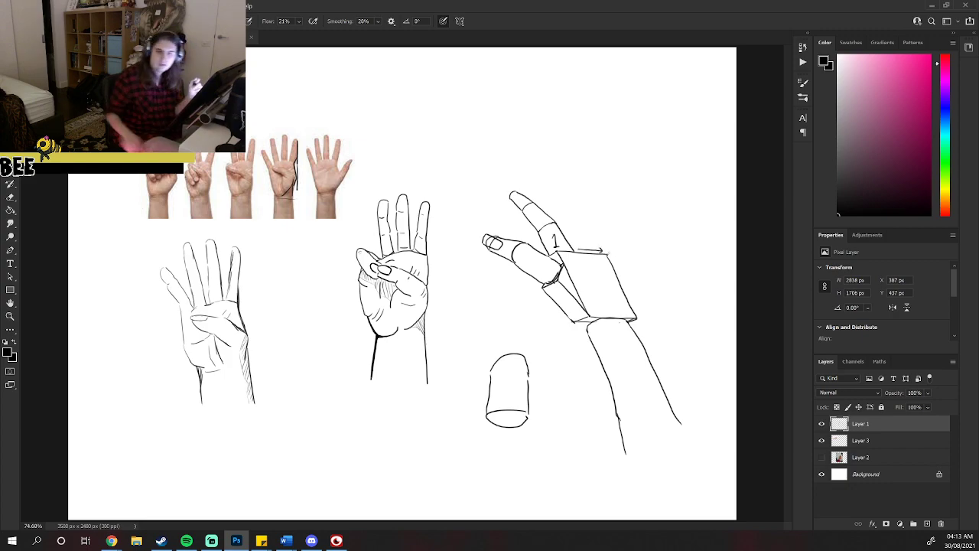
pyautogui.hotkey('ctrl', 'z')
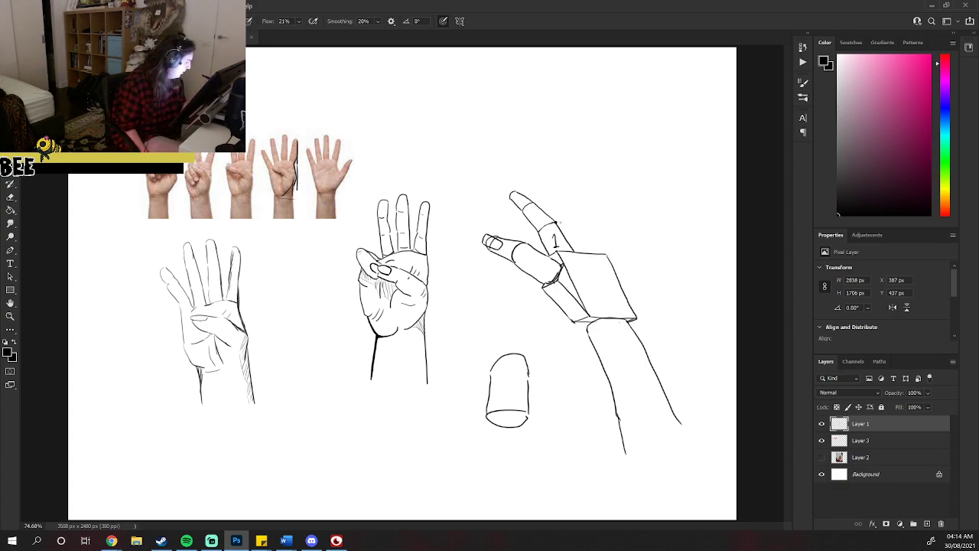
pyautogui.moveTo(559, 222); pyautogui.dragTo(603, 227)
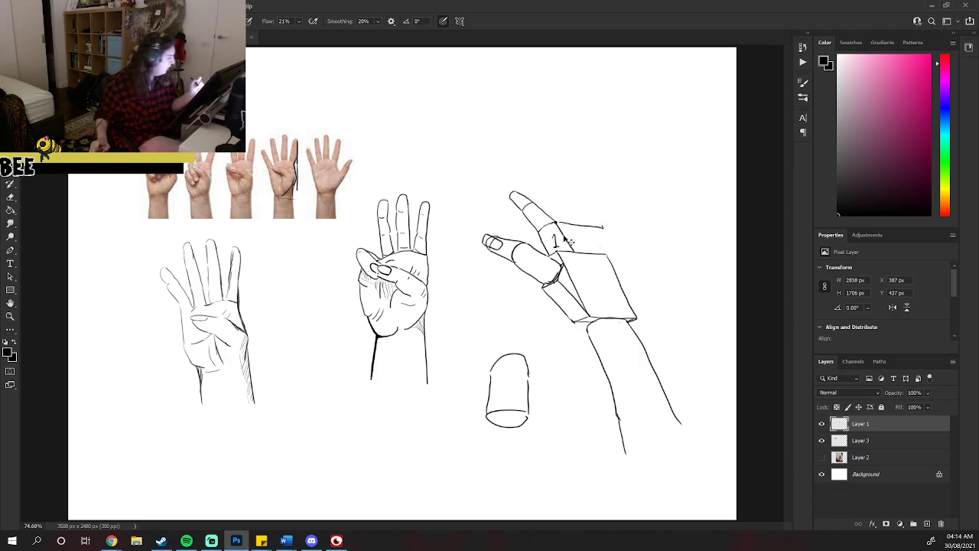
pyautogui.hotkey('ctrl', 'z')
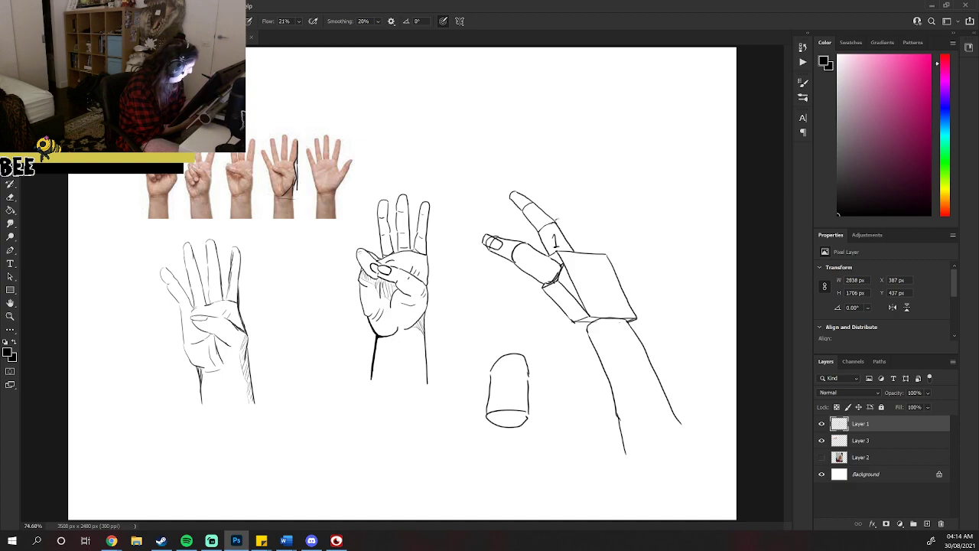
pyautogui.moveTo(567, 220); pyautogui.dragTo(583, 253)
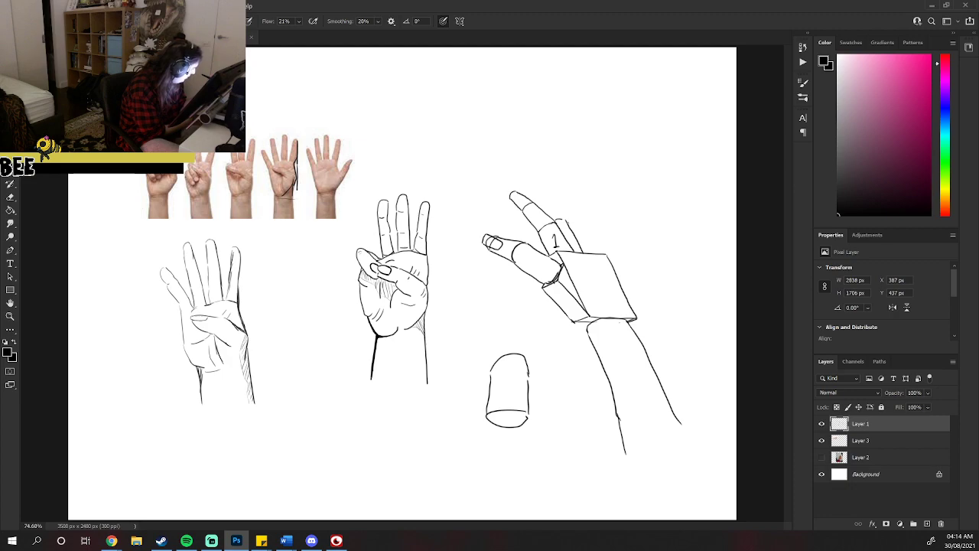
pyautogui.moveTo(582, 231); pyautogui.dragTo(589, 251)
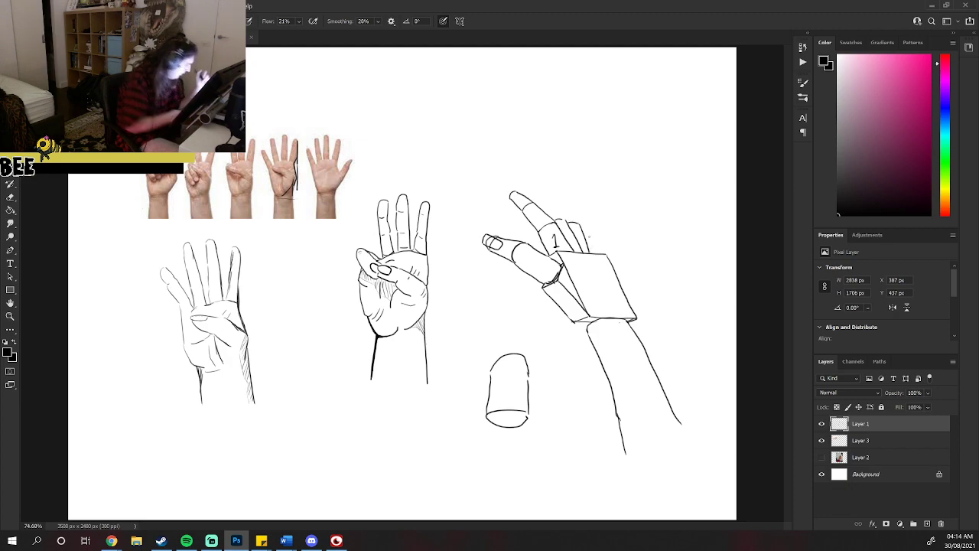
pyautogui.hotkey('ctrl', 'z')
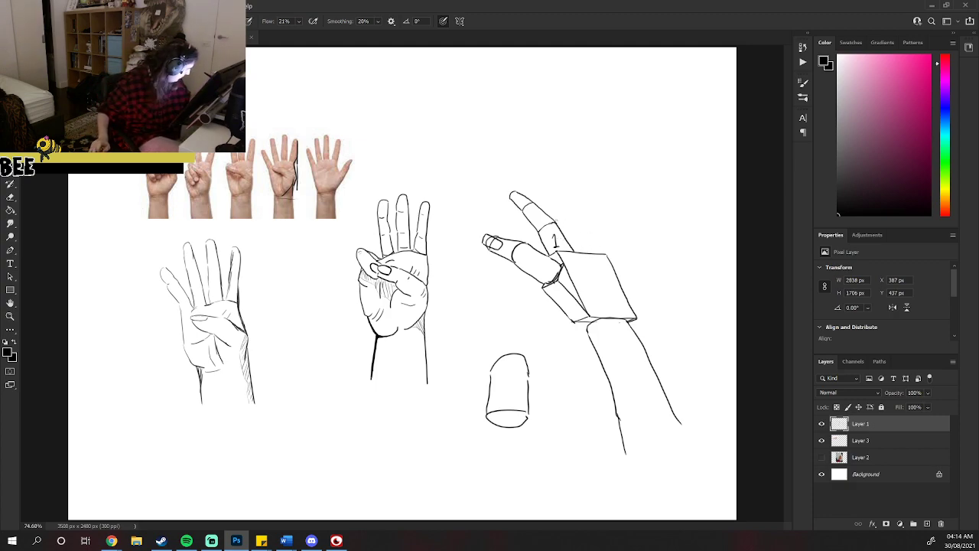
# Draw the first segments of the middle, ring and little fingers side by side along the boxy palm's upper edge.
pyautogui.moveTo(570, 222)
pyautogui.mouseDown()
pyautogui.moveTo(583, 253)
pyautogui.moveTo(583, 219)
pyautogui.moveTo(593, 245)
pyautogui.mouseUp()
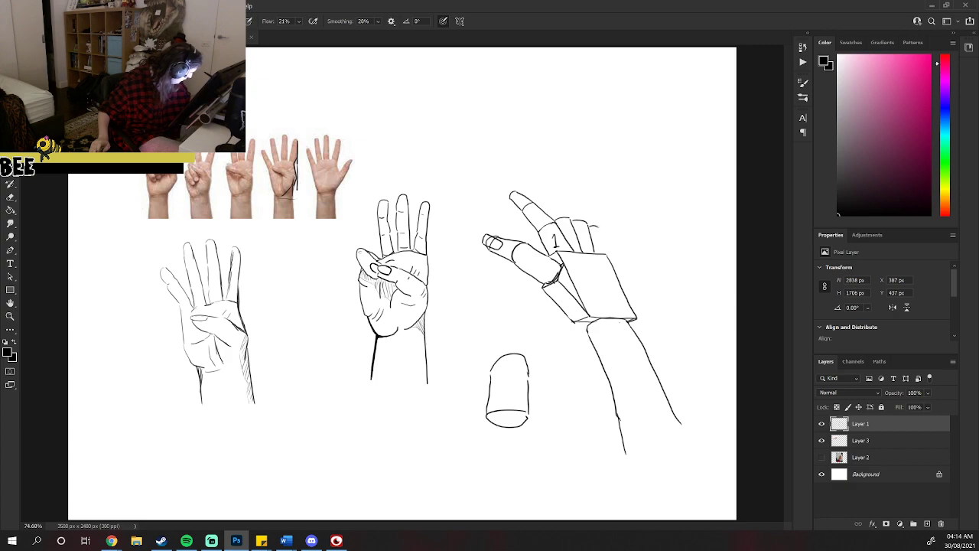
pyautogui.moveTo(599, 228); pyautogui.dragTo(605, 251)
pyautogui.rightClick(605, 250)
pyautogui.press('Escape')
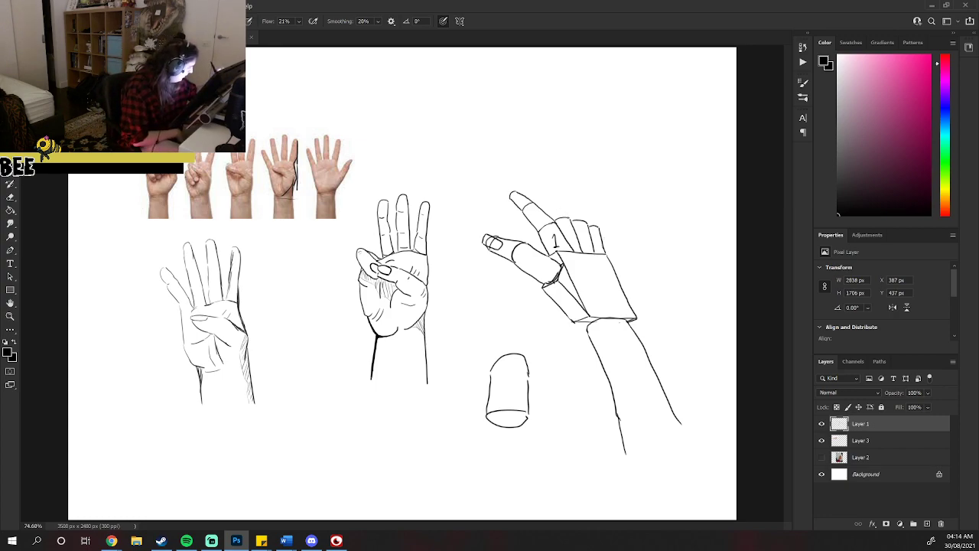
# Draw the next segments of the middle and ring fingers, bending toward the thumb side parallel to the index finger.
pyautogui.moveTo(549, 201); pyautogui.dragTo(566, 217)
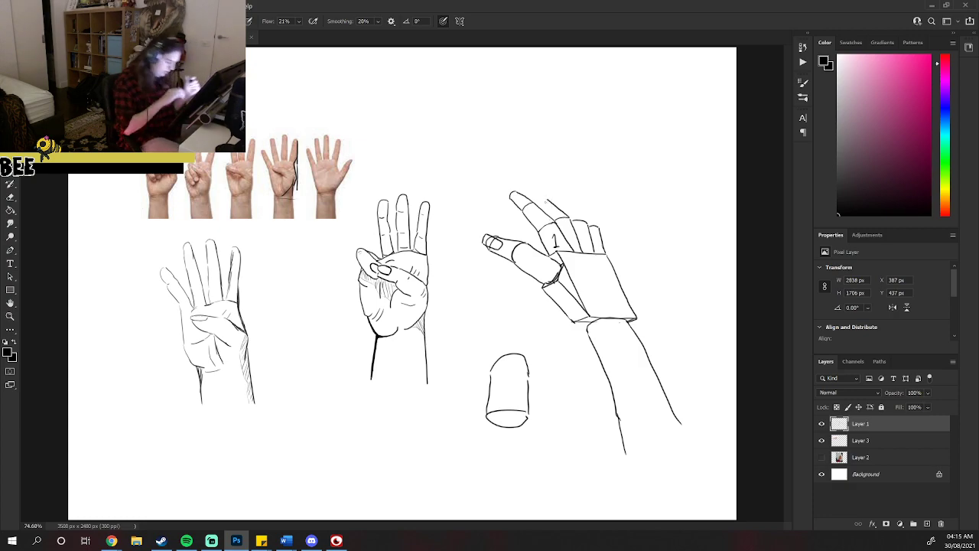
pyautogui.hotkey('ctrl', 'z')
pyautogui.moveTo(566, 215); pyautogui.dragTo(540, 196)
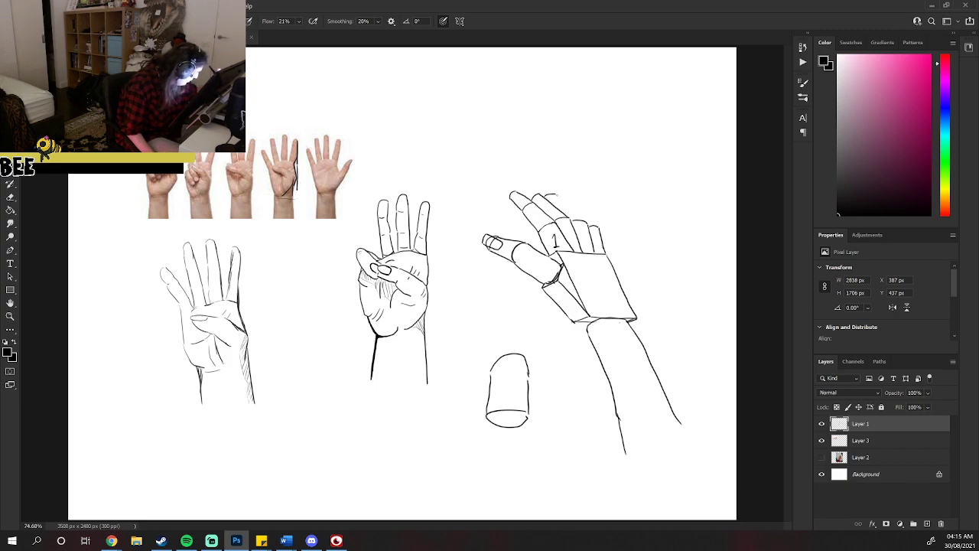
pyautogui.moveTo(561, 198); pyautogui.dragTo(586, 221)
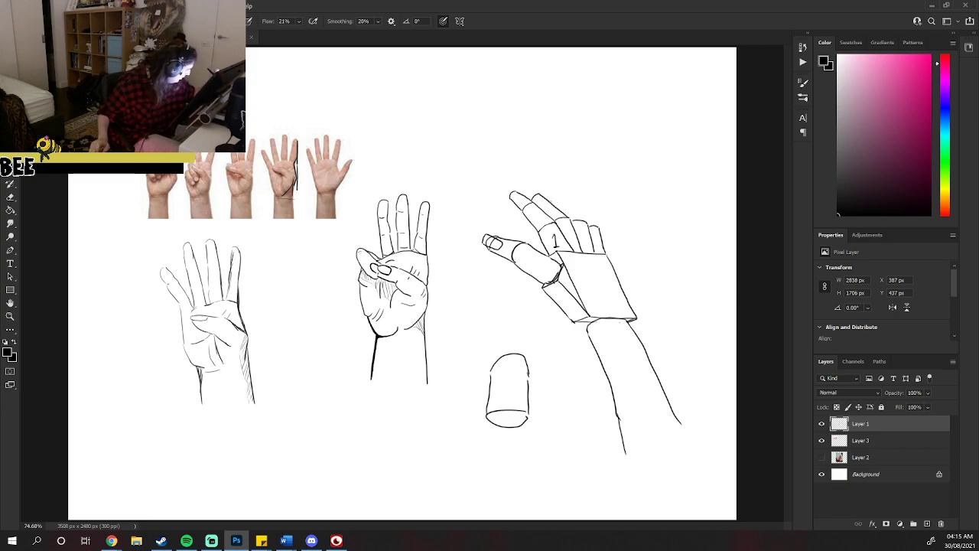
pyautogui.moveTo(561, 200); pyautogui.dragTo(585, 221)
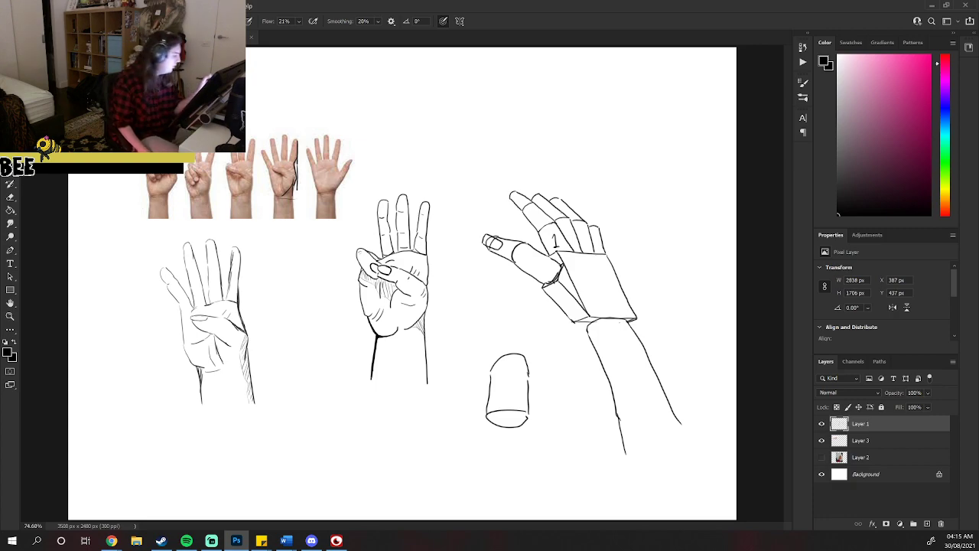
pyautogui.moveTo(526, 201); pyautogui.dragTo(593, 213)
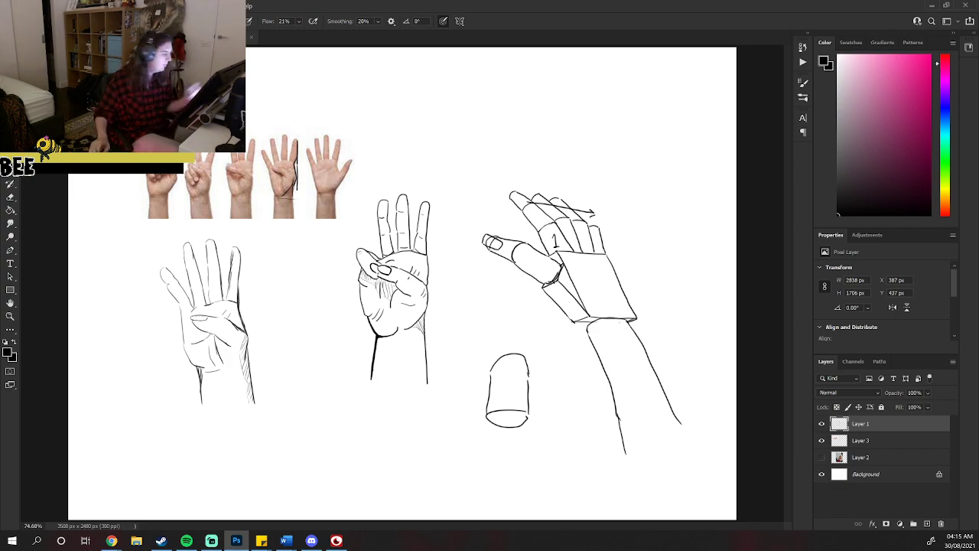
pyautogui.moveTo(543, 227); pyautogui.dragTo(555, 247)
pyautogui.moveTo(526, 205)
pyautogui.mouseDown()
pyautogui.moveTo(545, 229)
pyautogui.moveTo(611, 214)
pyautogui.moveTo(606, 257)
pyautogui.mouseUp()
pyautogui.hotkey('ctrl', 'z')
pyautogui.hotkey('ctrl', 'z')
pyautogui.hotkey('ctrl', 'z')
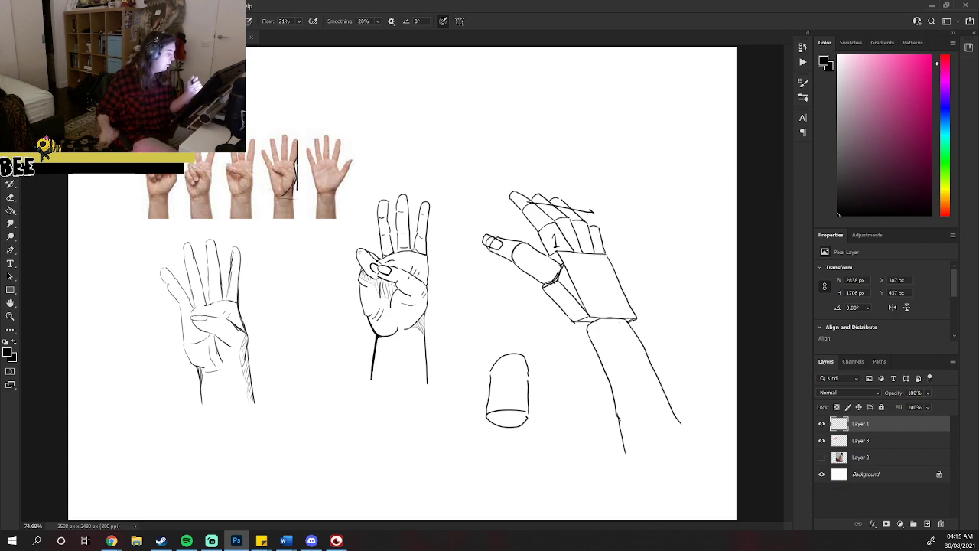
pyautogui.hotkey('ctrl', 'z')
pyautogui.hotkey('ctrl', 'z')
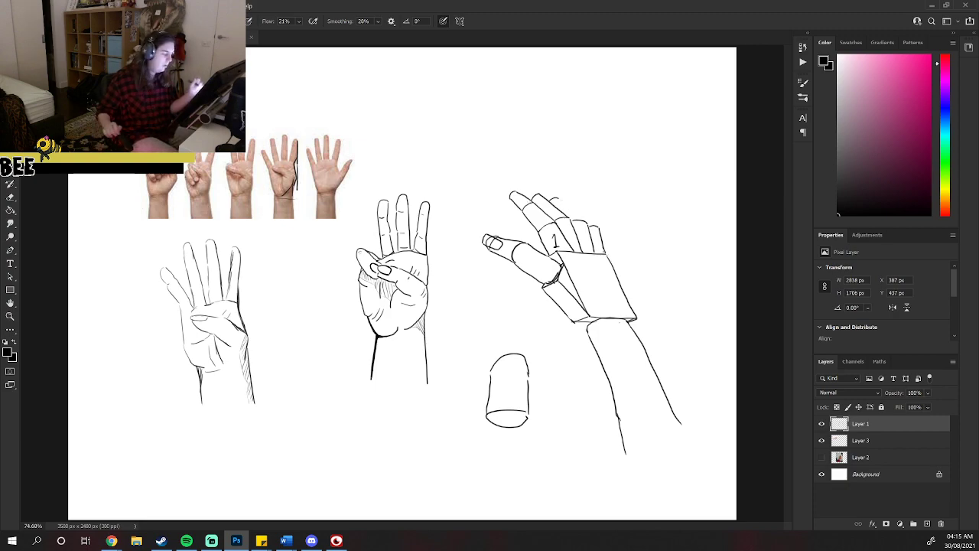
pyautogui.rightClick(565, 201)
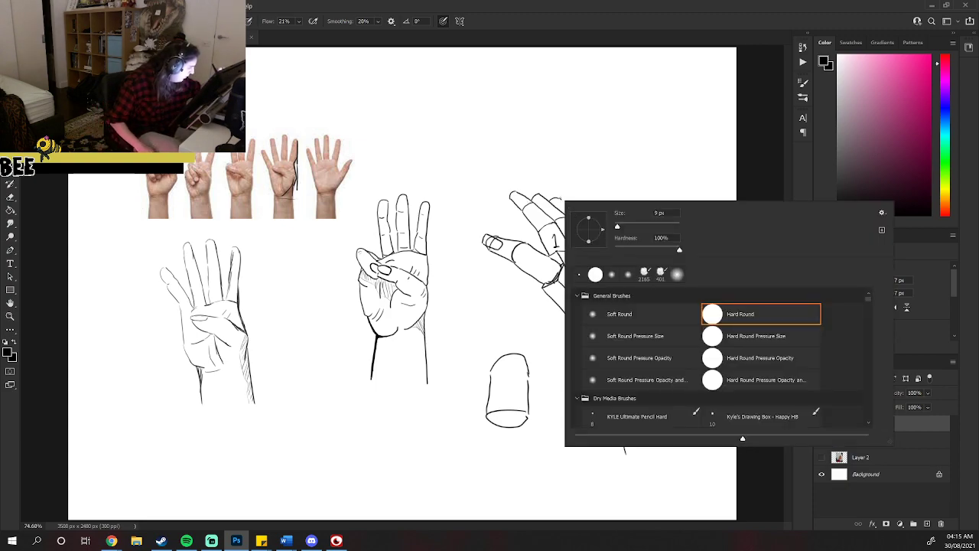
pyautogui.press('Escape')
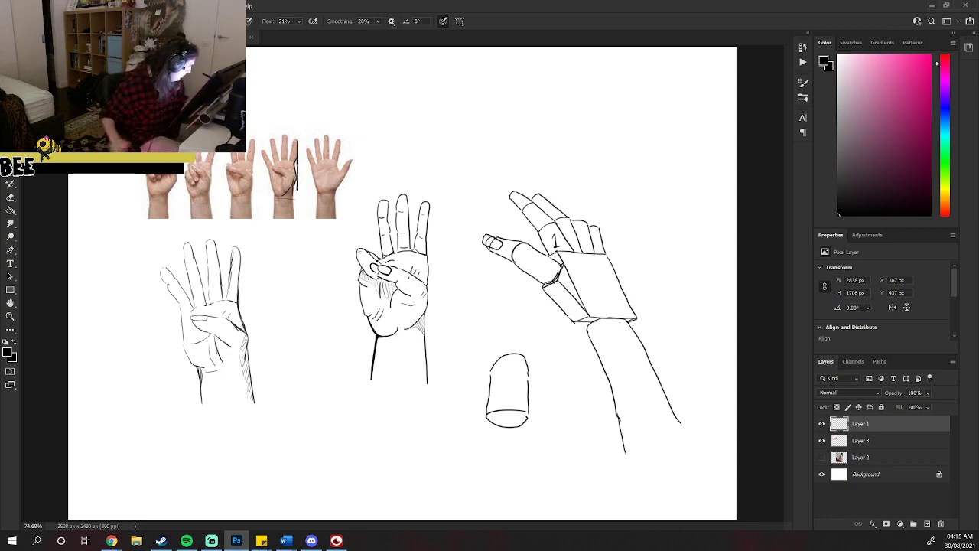
# Redraw the ring finger's bent segment and add the remaining fingertip extending past the index finger.
pyautogui.moveTo(563, 201); pyautogui.dragTo(582, 220)
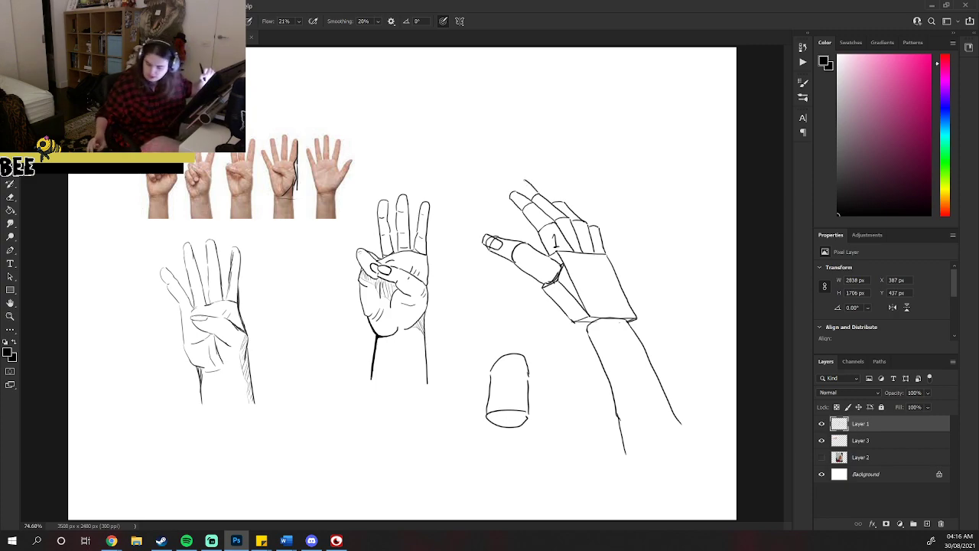
pyautogui.hotkey('ctrl', 'z')
pyautogui.moveTo(521, 184); pyautogui.dragTo(535, 189)
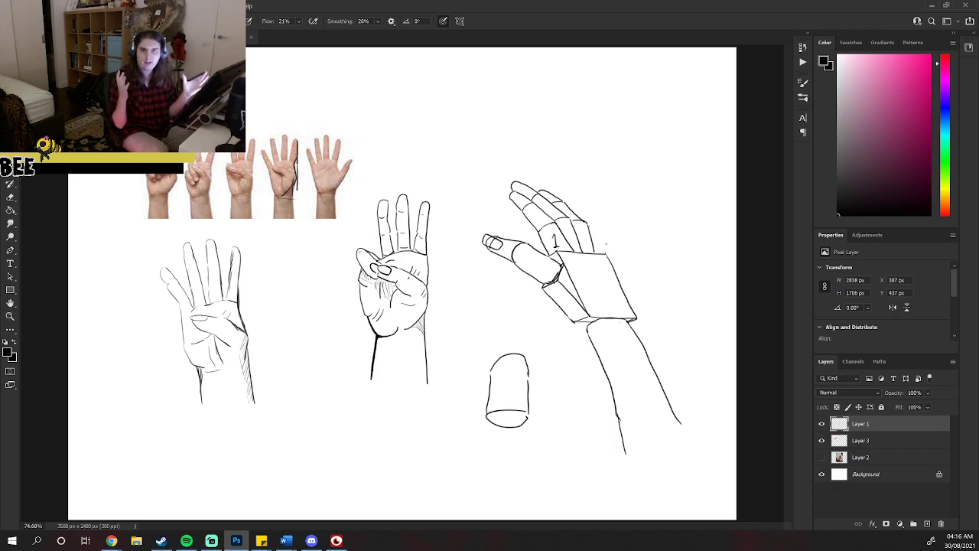
# Draw a small simplified hand with short rounded fingers, a thumb and a wrist in the space below the two left studies.
pyautogui.moveTo(293, 442)
pyautogui.mouseDown()
pyautogui.moveTo(287, 461)
pyautogui.moveTo(304, 448)
pyautogui.moveTo(301, 474)
pyautogui.moveTo(322, 458)
pyautogui.moveTo(299, 423)
pyautogui.moveTo(308, 438)
pyautogui.moveTo(321, 420)
pyautogui.moveTo(320, 433)
pyautogui.moveTo(332, 422)
pyautogui.moveTo(333, 475)
pyautogui.moveTo(301, 505)
pyautogui.moveTo(335, 503)
pyautogui.mouseUp()
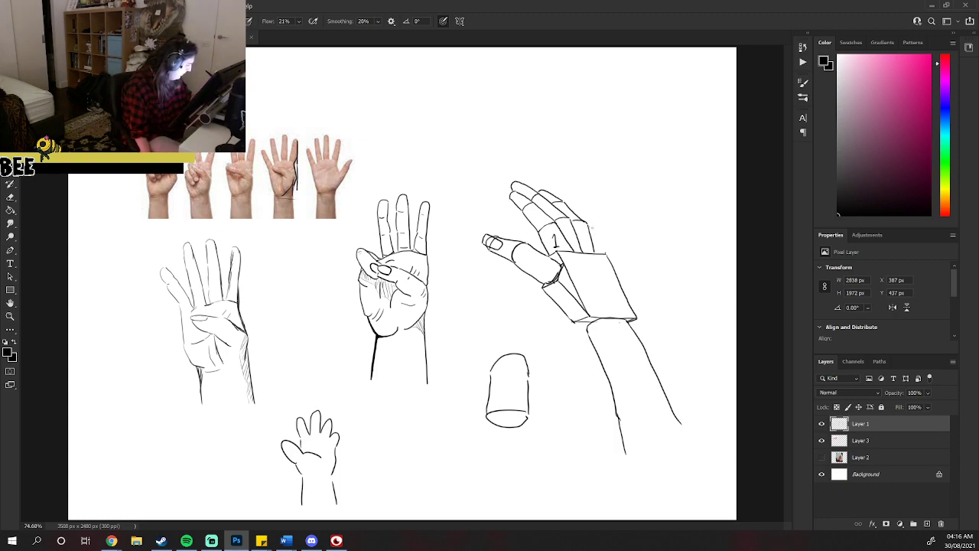
# Add nails to the bent fingertips and draw the little finger upright with joint lines, a rounded tip and a nail.
pyautogui.moveTo(506, 186)
pyautogui.mouseDown()
pyautogui.moveTo(522, 196)
pyautogui.moveTo(507, 178)
pyautogui.moveTo(545, 186)
pyautogui.moveTo(545, 195)
pyautogui.mouseUp()
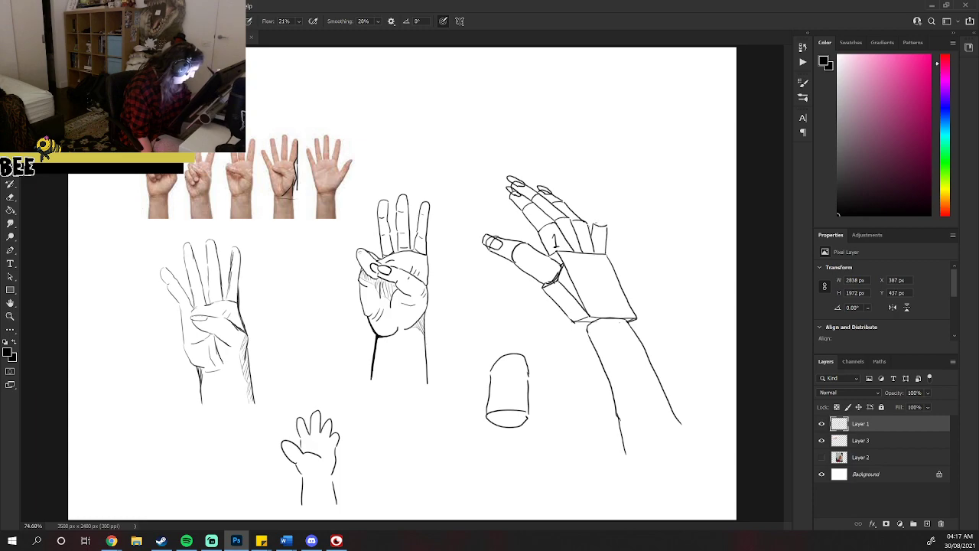
pyautogui.moveTo(595, 221); pyautogui.dragTo(592, 206)
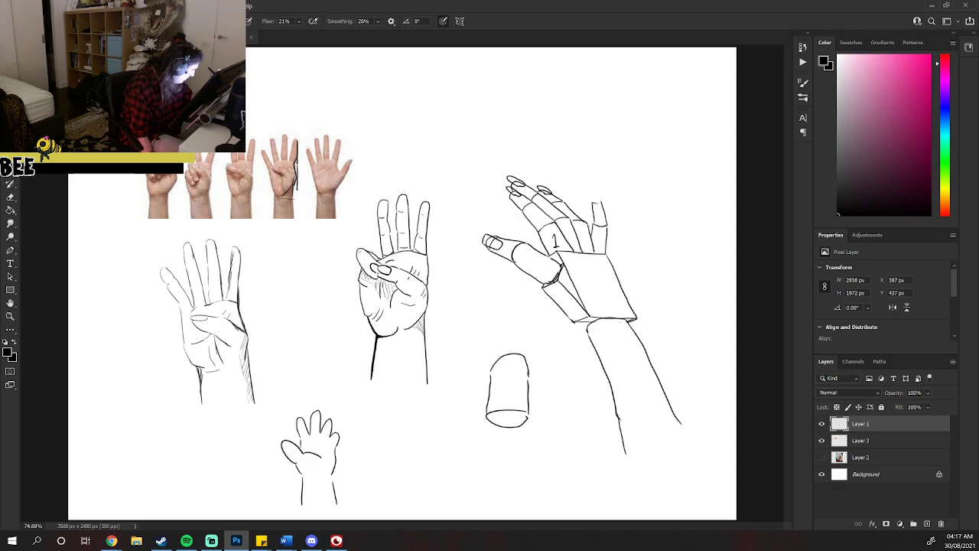
pyautogui.moveTo(598, 194); pyautogui.dragTo(604, 205)
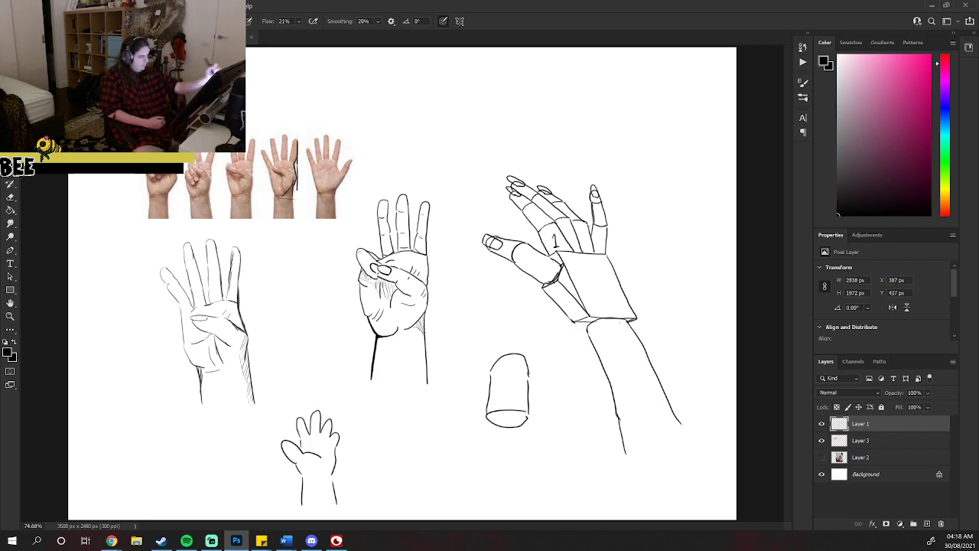
pyautogui.moveTo(561, 180); pyautogui.dragTo(581, 219)
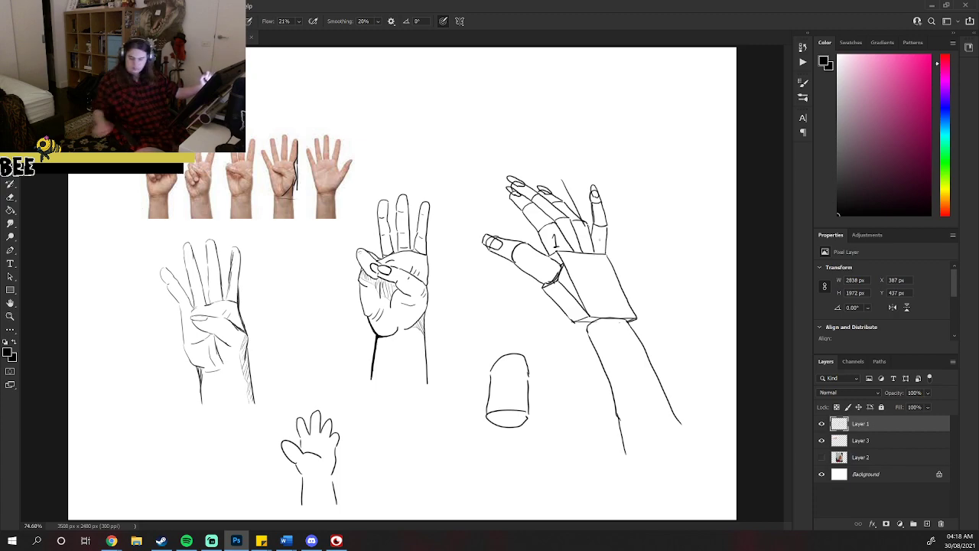
pyautogui.hotkey('ctrl', 'z')
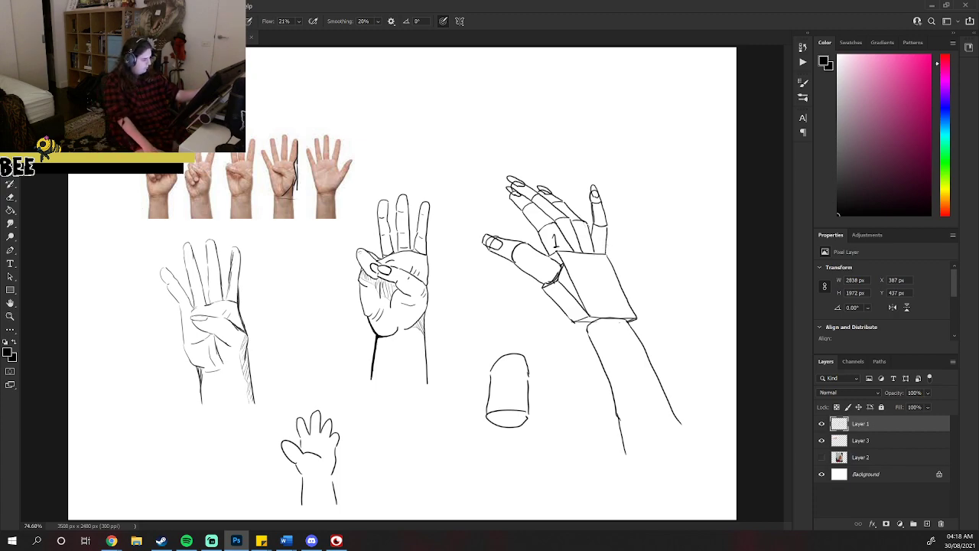
# Rework the boxy hand's wrist with a curved joint line and redraw the two long forearm sides.
pyautogui.moveTo(602, 324); pyautogui.dragTo(638, 314)
pyautogui.moveTo(609, 254); pyautogui.dragTo(638, 314)
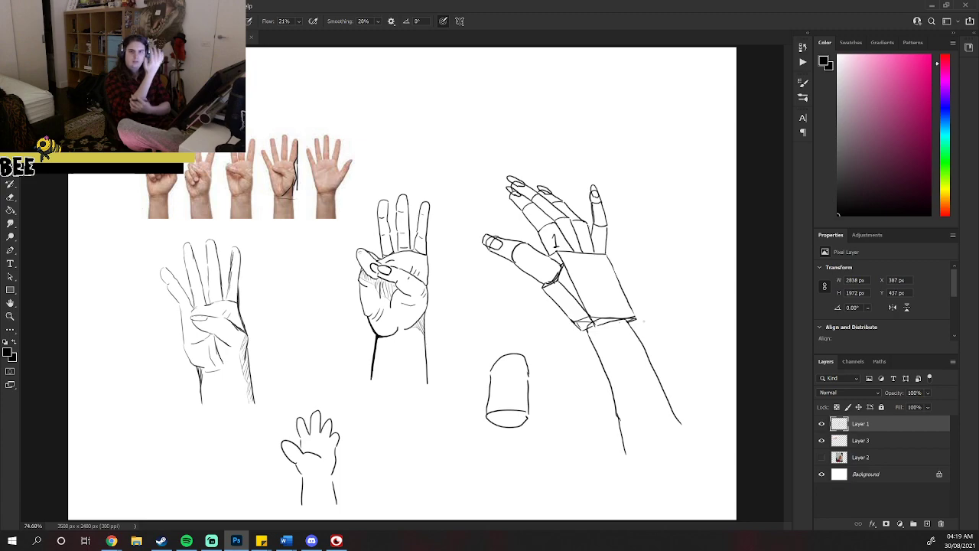
pyautogui.moveTo(589, 329)
pyautogui.mouseDown()
pyautogui.moveTo(630, 317)
pyautogui.moveTo(594, 346)
pyautogui.moveTo(629, 458)
pyautogui.mouseUp()
pyautogui.moveTo(629, 318); pyautogui.dragTo(687, 427)
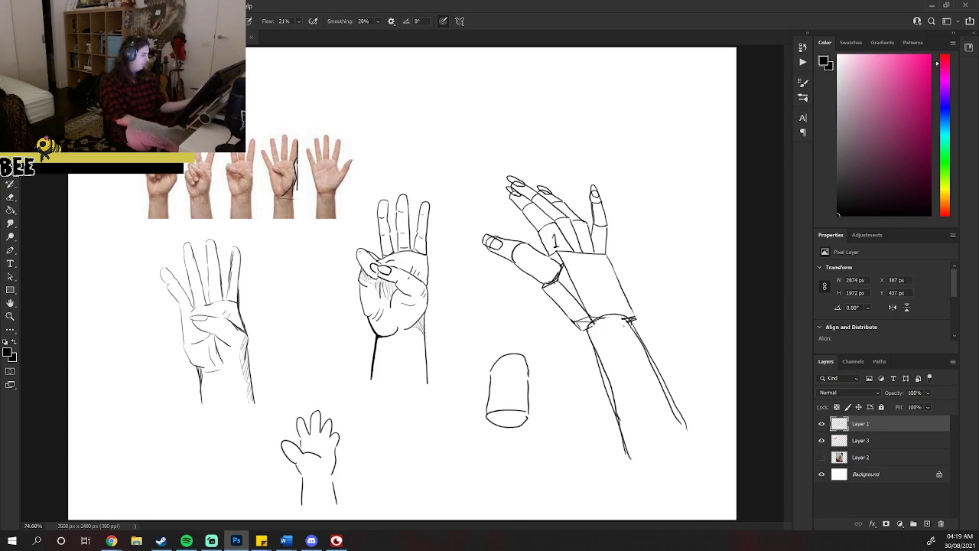
# Add a new layer above Layer 1, lower Layer 1's opacity to 45% and make the new layer active.
pyautogui.click(927, 524)
pyautogui.click(904, 437)
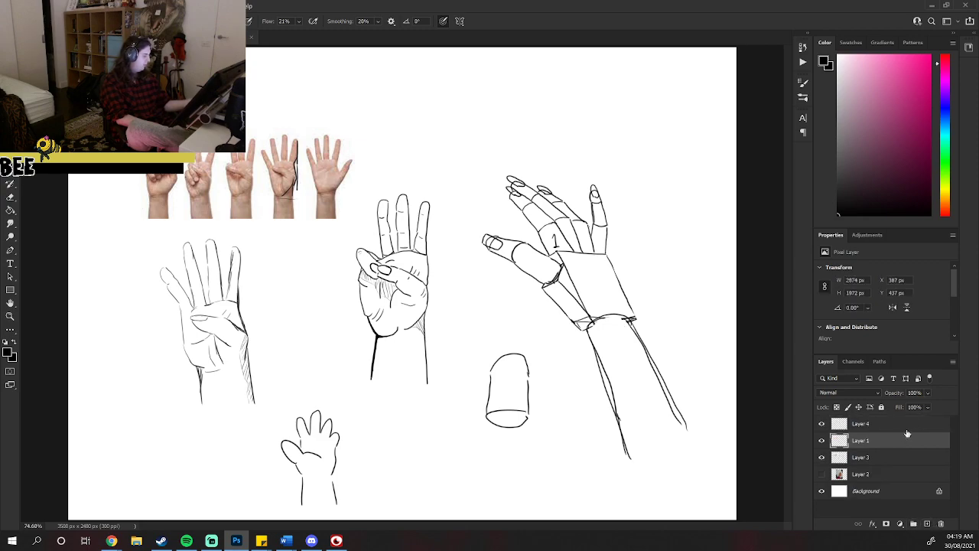
pyautogui.click(928, 393)
pyautogui.click(924, 405)
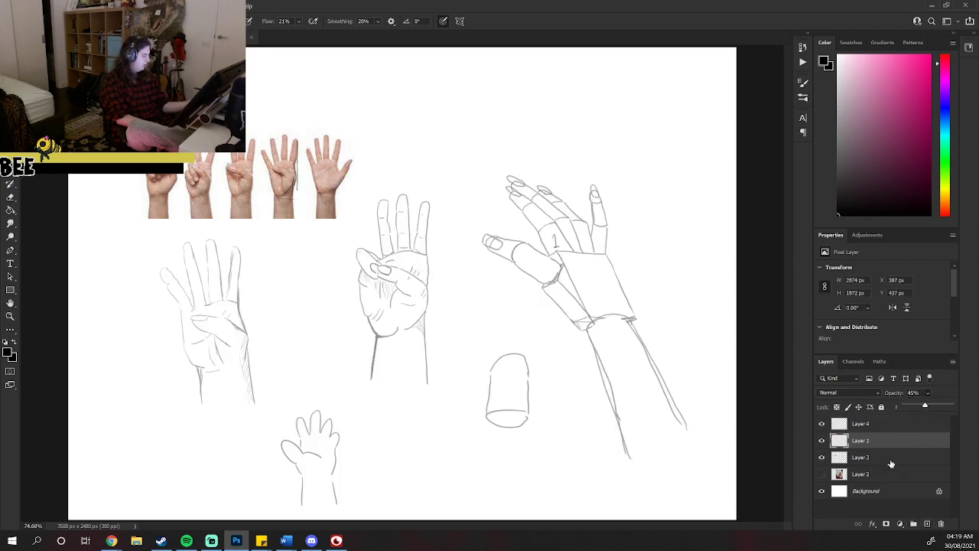
pyautogui.click(883, 427)
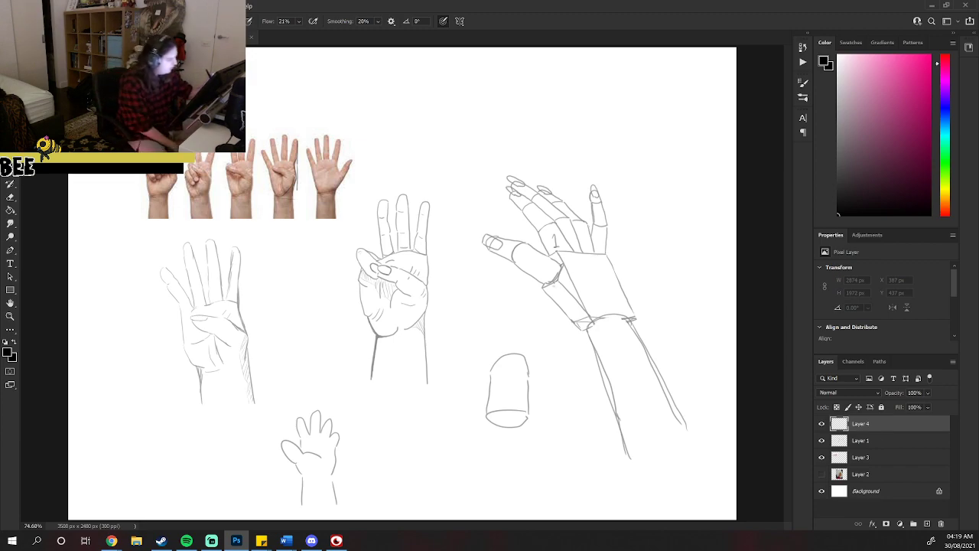
# Ink the thumb, the forearm edge on the thumb's side and the three bent fingers with their nails over the boxy hand construction.
pyautogui.moveTo(486, 249)
pyautogui.mouseDown()
pyautogui.moveTo(587, 326)
pyautogui.moveTo(628, 459)
pyautogui.mouseUp()
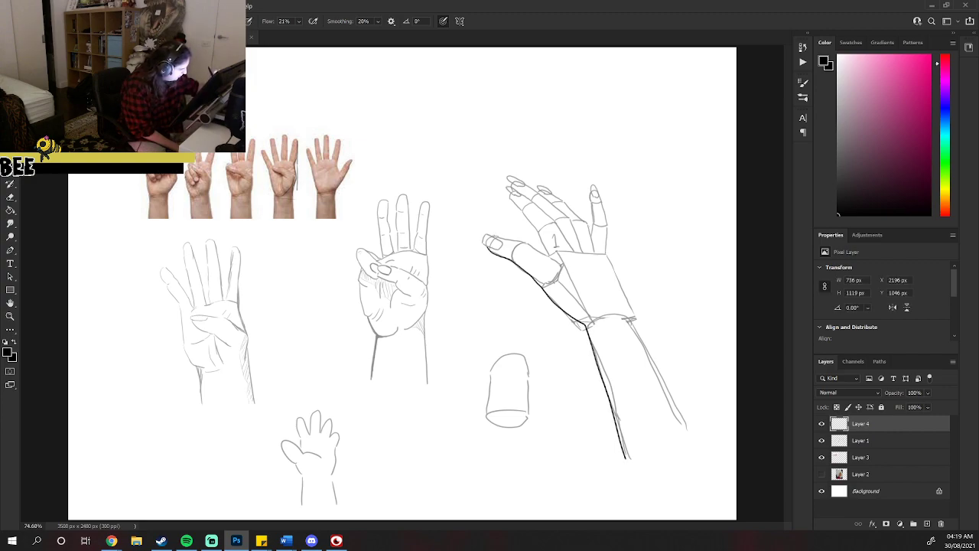
pyautogui.moveTo(517, 242); pyautogui.dragTo(563, 266)
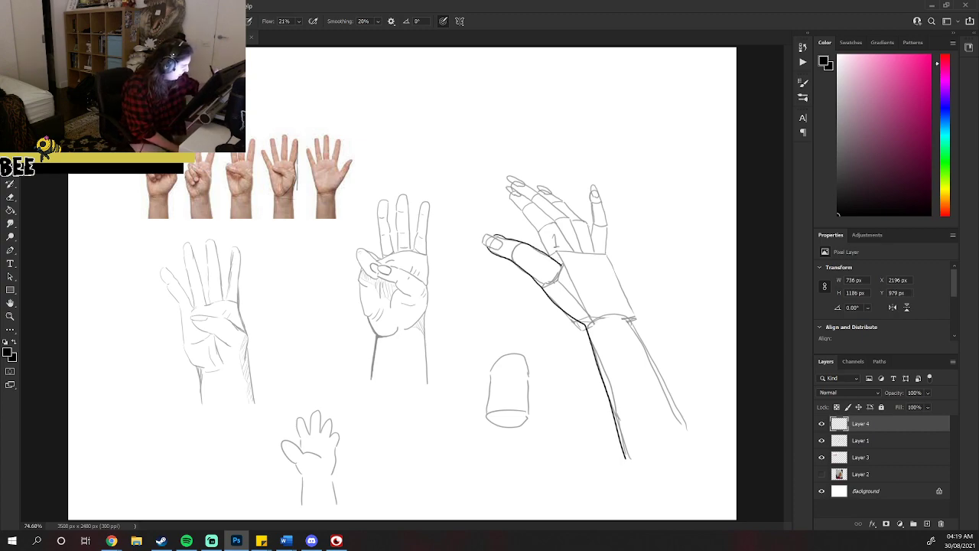
pyautogui.moveTo(541, 240)
pyautogui.mouseDown()
pyautogui.moveTo(547, 249)
pyautogui.moveTo(509, 194)
pyautogui.mouseUp()
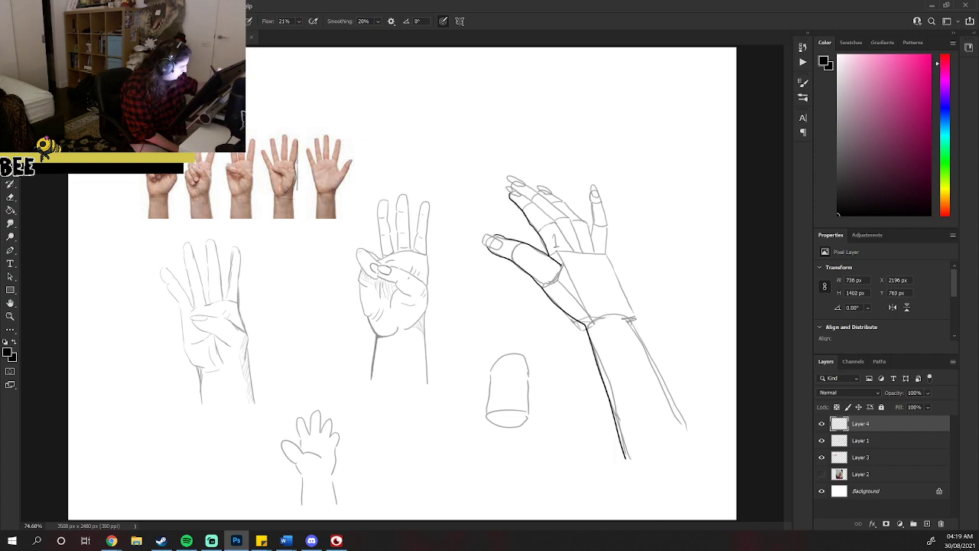
pyautogui.moveTo(535, 205); pyautogui.dragTo(577, 255)
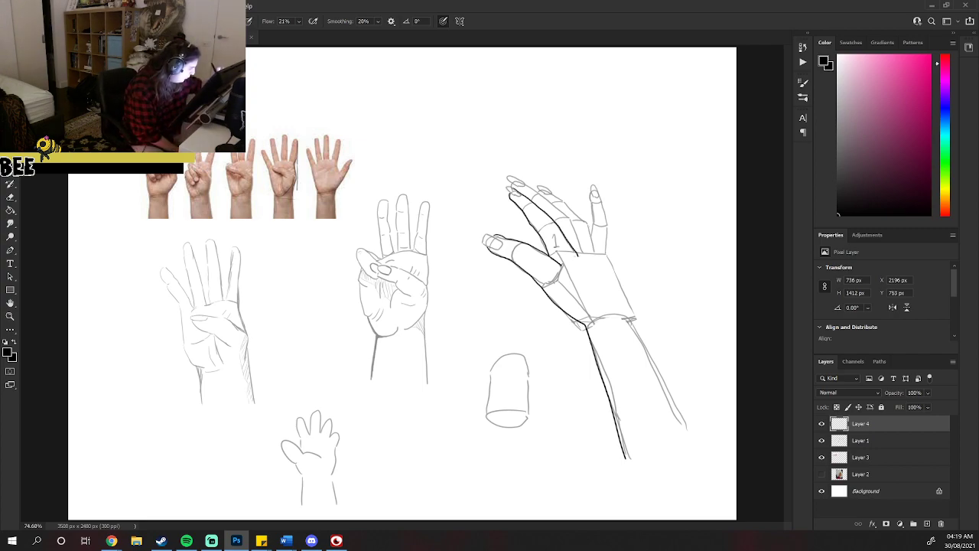
pyautogui.moveTo(508, 187); pyautogui.dragTo(519, 196)
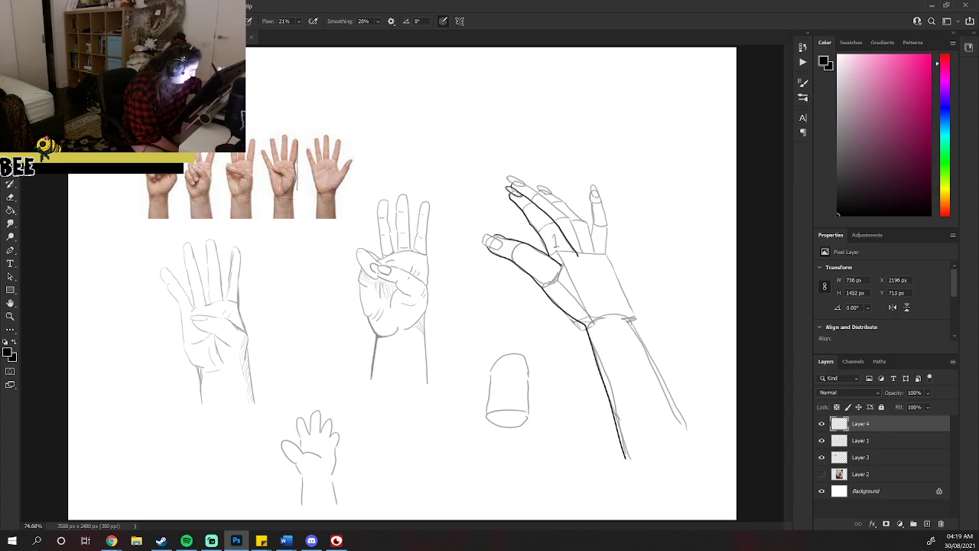
pyautogui.moveTo(508, 179)
pyautogui.mouseDown()
pyautogui.moveTo(569, 220)
pyautogui.moveTo(588, 252)
pyautogui.mouseUp()
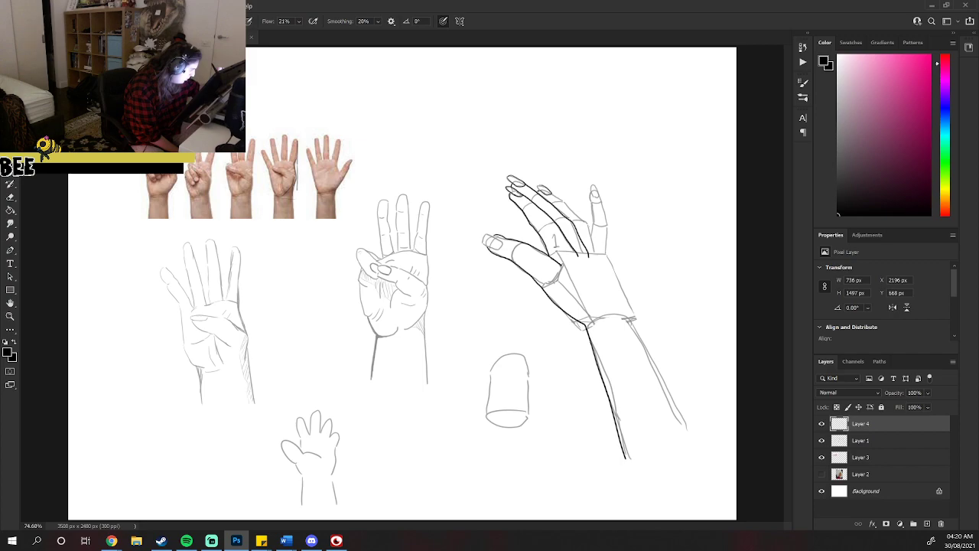
pyautogui.moveTo(554, 194); pyautogui.dragTo(597, 248)
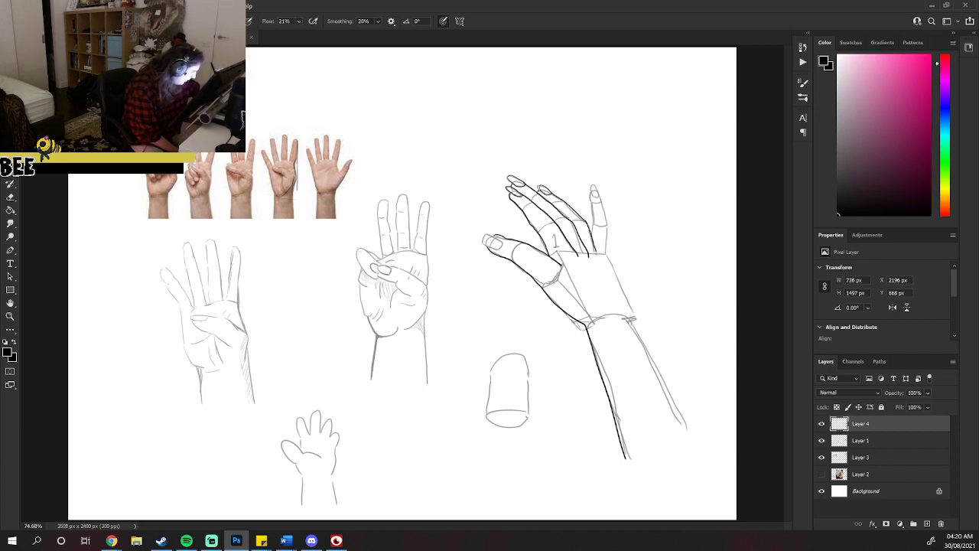
# Ink the upright little finger with its nail and continue its outer edge down the palm and far side of the forearm.
pyautogui.moveTo(591, 205); pyautogui.dragTo(592, 219)
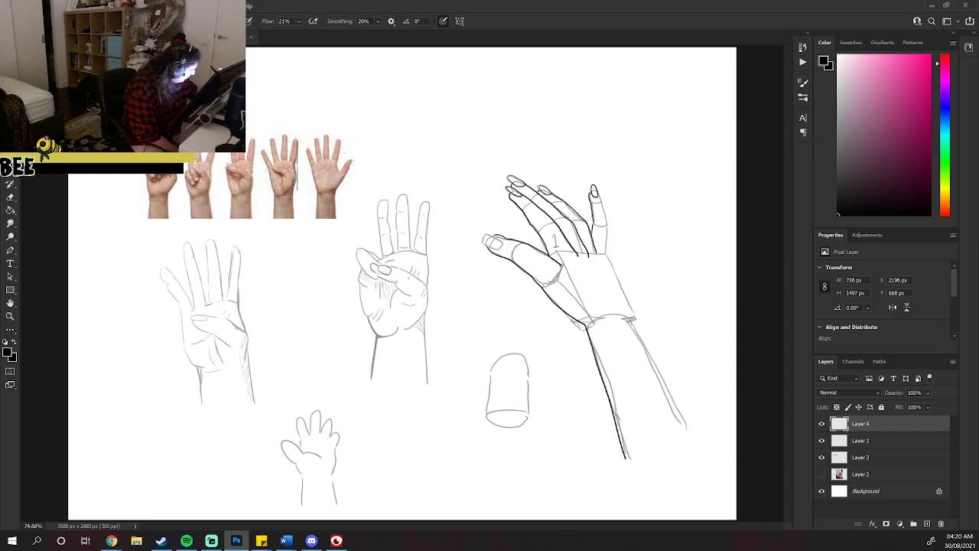
pyautogui.moveTo(597, 193)
pyautogui.mouseDown()
pyautogui.moveTo(608, 260)
pyautogui.moveTo(693, 449)
pyautogui.mouseUp()
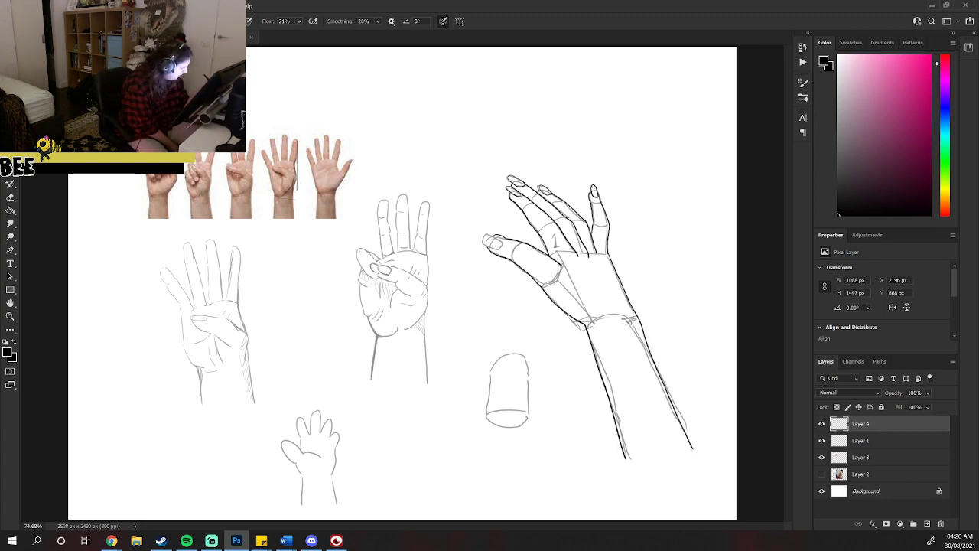
pyautogui.moveTo(642, 324)
pyautogui.mouseDown()
pyautogui.moveTo(642, 337)
pyautogui.moveTo(633, 334)
pyautogui.mouseUp()
pyautogui.hotkey('ctrl', 'z')
pyautogui.hotkey('ctrl', 'z')
pyautogui.hotkey('ctrl', 'z')
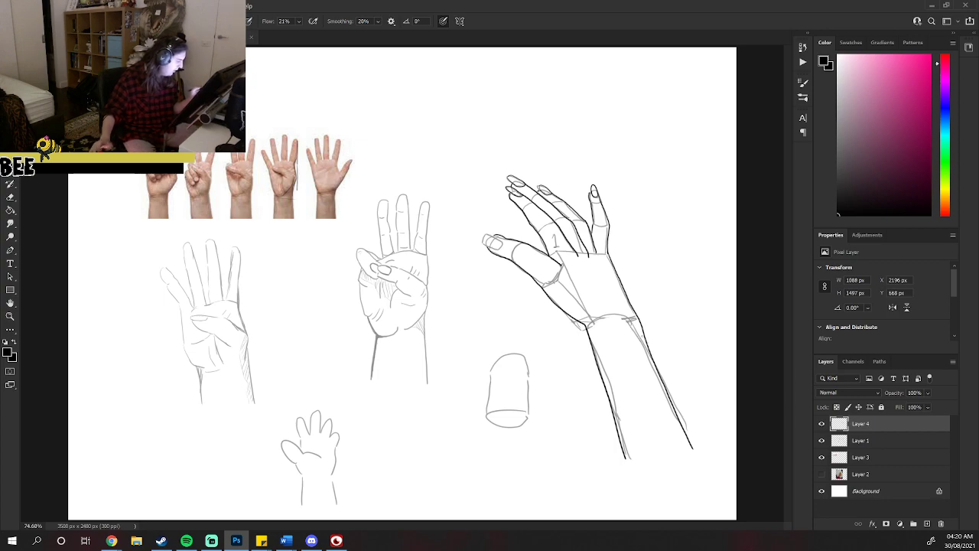
# Check the inked outline with the Layer 1 construction sketch hidden and shown.
pyautogui.click(823, 442)
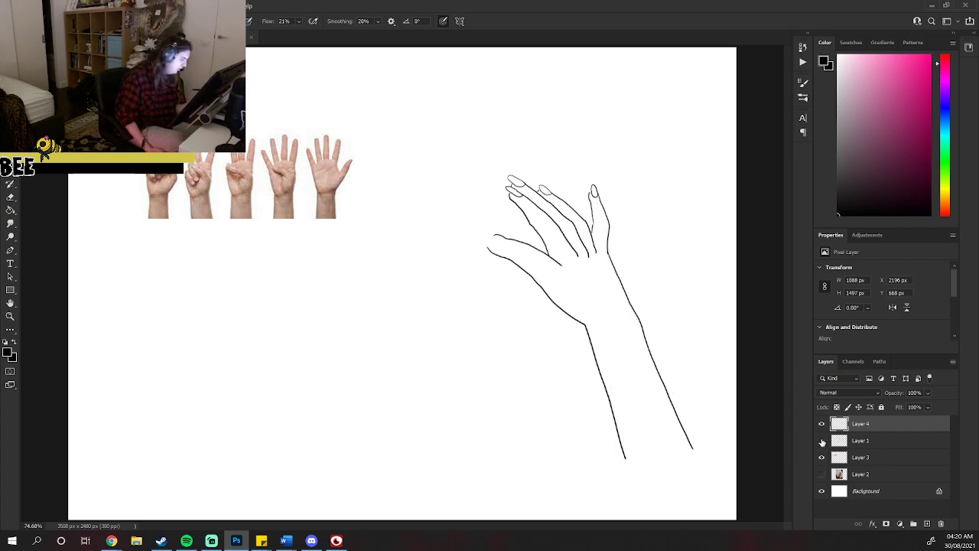
pyautogui.click(822, 442)
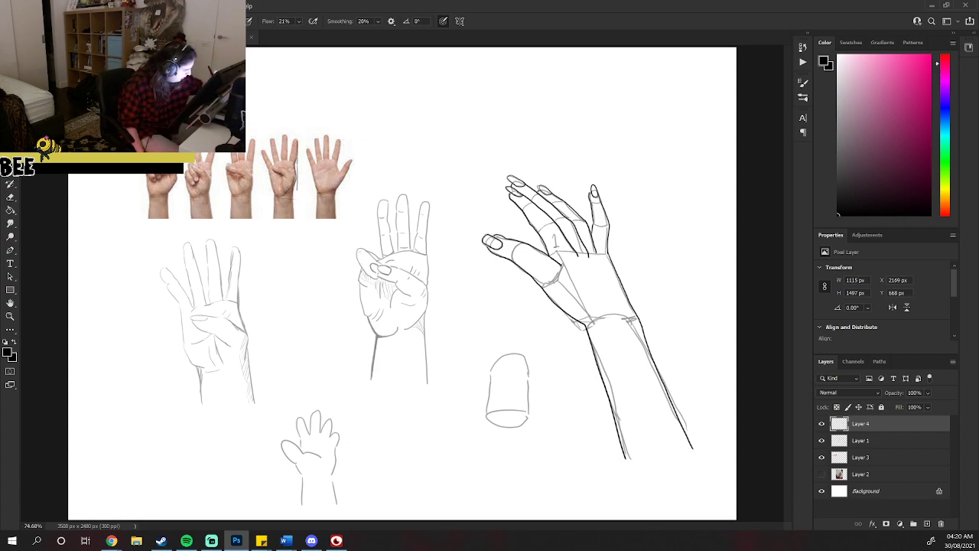
pyautogui.click(823, 441)
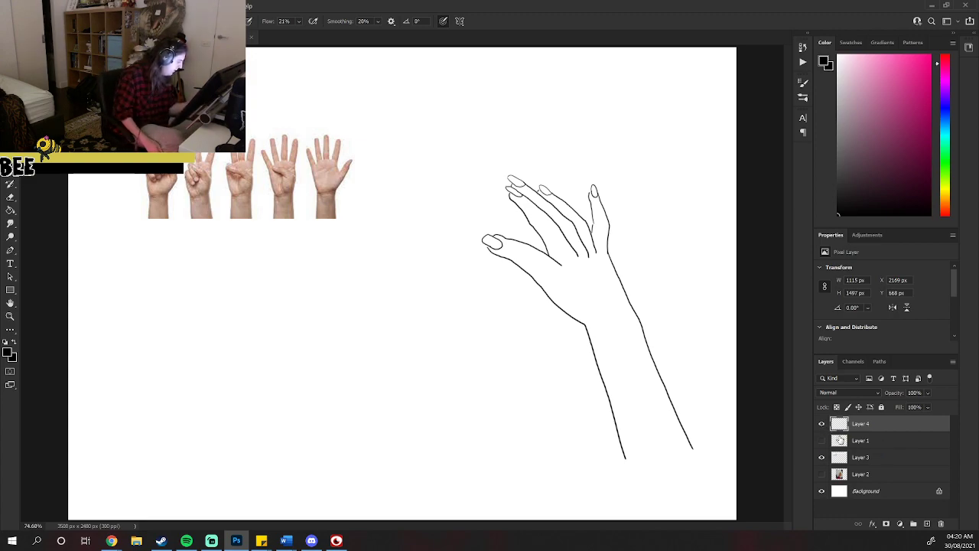
pyautogui.click(821, 441)
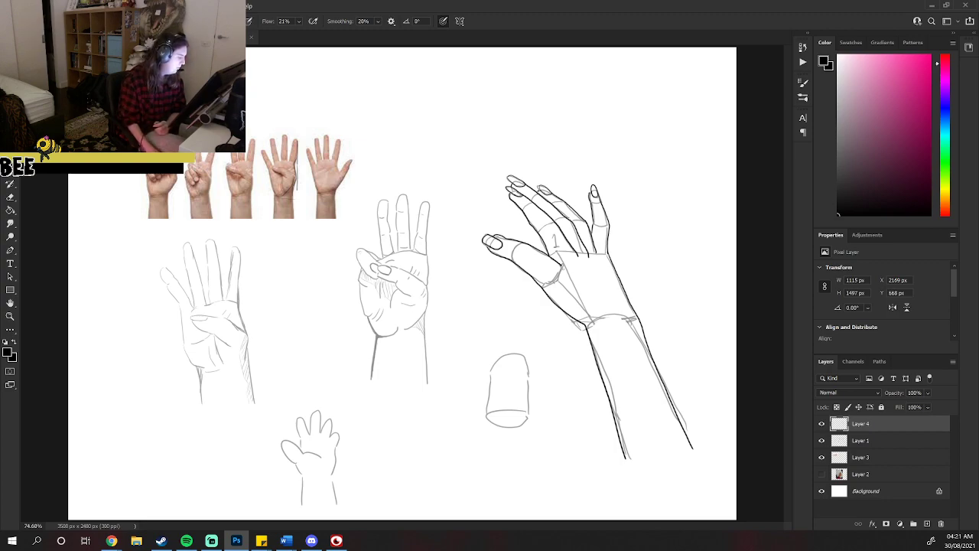
# Try to ink the angular joint shape at the thumb's base, and undo the strokes.
pyautogui.moveTo(561, 269)
pyautogui.mouseDown()
pyautogui.moveTo(545, 289)
pyautogui.moveTo(552, 272)
pyautogui.mouseUp()
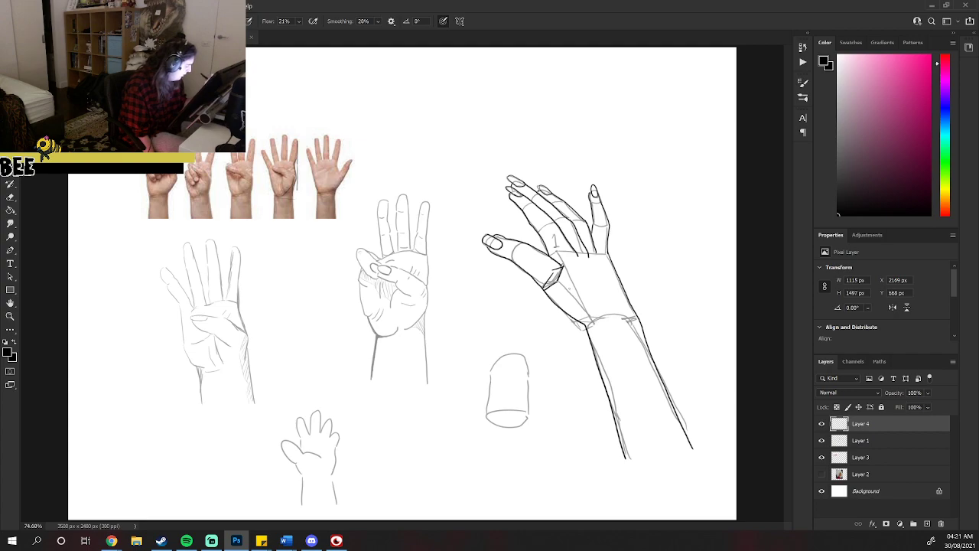
pyautogui.hotkey('ctrl', 'z')
pyautogui.hotkey('ctrl', 'z')
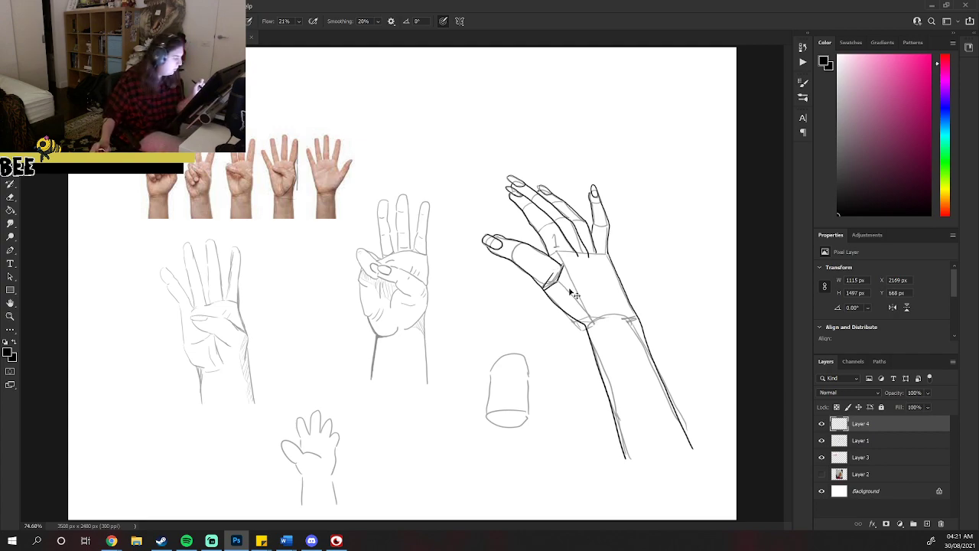
pyautogui.hotkey('ctrl', 'z')
pyautogui.hotkey('ctrl', 'z')
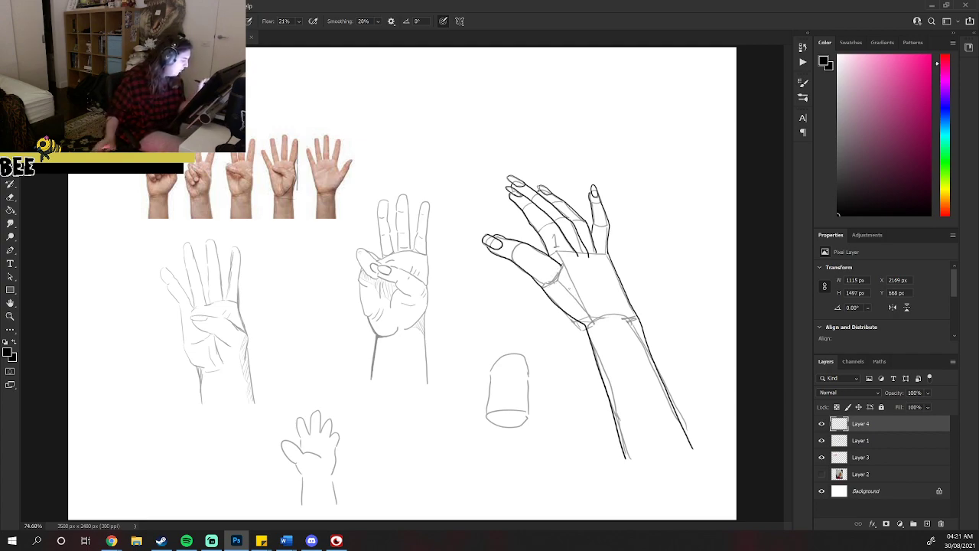
# Draw a new, lower thumb beside the palm with a boxy base joint, a rounded tip and a nail.
pyautogui.rightClick(576, 283)
pyautogui.moveTo(574, 297)
pyautogui.mouseDown()
pyautogui.moveTo(563, 310)
pyautogui.moveTo(564, 294)
pyautogui.moveTo(580, 321)
pyautogui.moveTo(561, 291)
pyautogui.mouseUp()
pyautogui.rightClick(585, 286)
pyautogui.click(580, 314)
pyautogui.moveTo(561, 275)
pyautogui.mouseDown()
pyautogui.moveTo(542, 285)
pyautogui.moveTo(563, 309)
pyautogui.mouseUp()
pyautogui.moveTo(535, 293)
pyautogui.mouseDown()
pyautogui.moveTo(551, 305)
pyautogui.moveTo(526, 285)
pyautogui.moveTo(544, 277)
pyautogui.moveTo(524, 274)
pyautogui.mouseUp()
pyautogui.moveTo(516, 254); pyautogui.dragTo(531, 271)
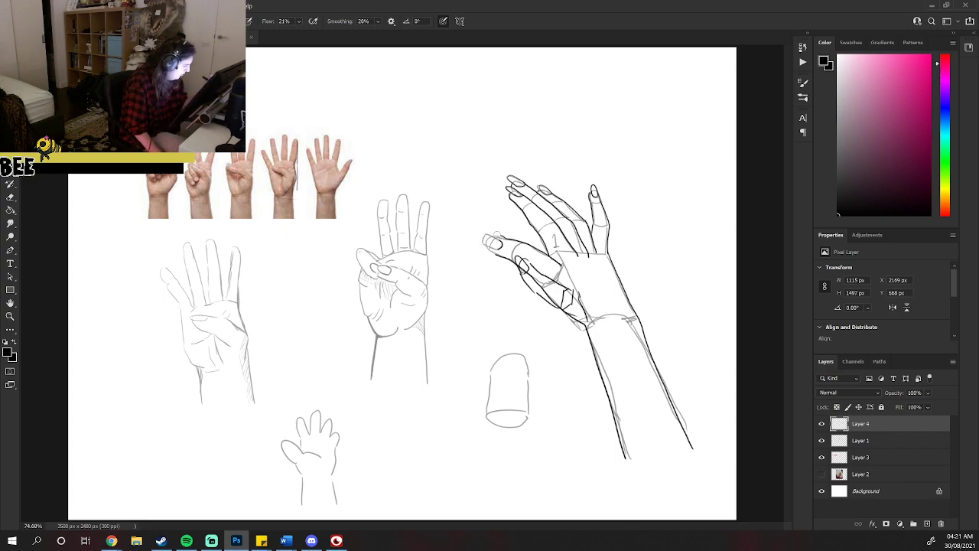
# Erase the old extended thumb, hide Layer 1 and clean the overlapping joint lines from the new thumb.
pyautogui.moveTo(493, 242)
pyautogui.mouseDown()
pyautogui.moveTo(534, 246)
pyautogui.moveTo(545, 263)
pyautogui.moveTo(574, 273)
pyautogui.mouseUp()
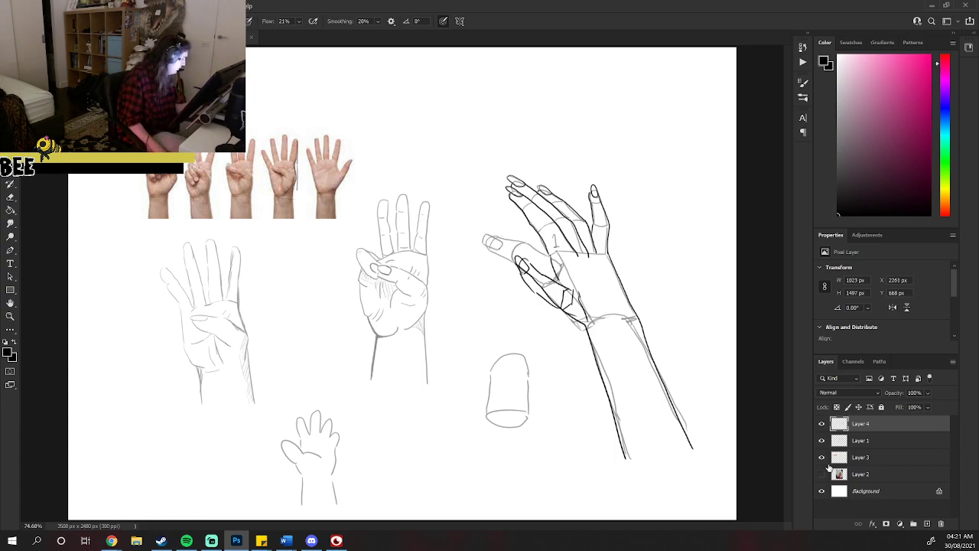
pyautogui.click(821, 442)
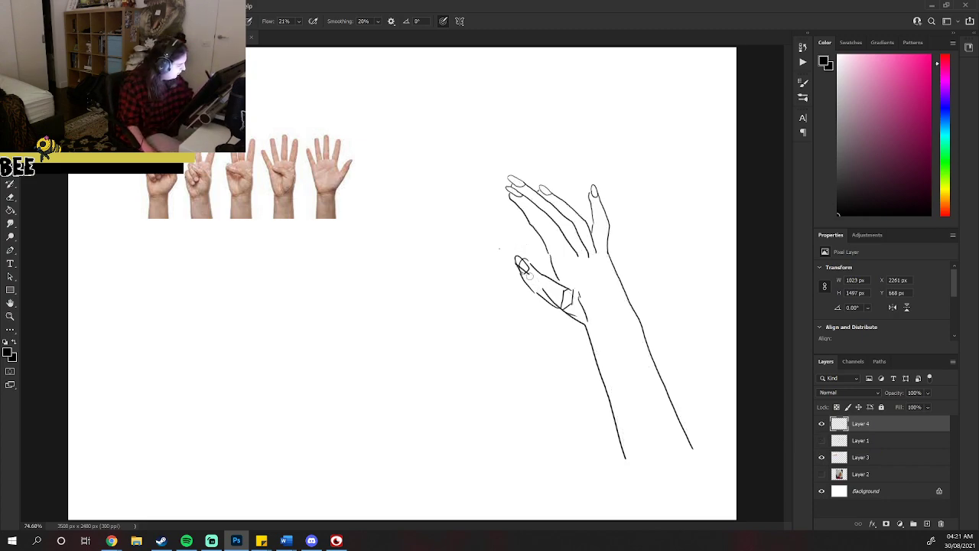
pyautogui.moveTo(543, 284)
pyautogui.mouseDown()
pyautogui.moveTo(584, 314)
pyautogui.moveTo(571, 304)
pyautogui.mouseUp()
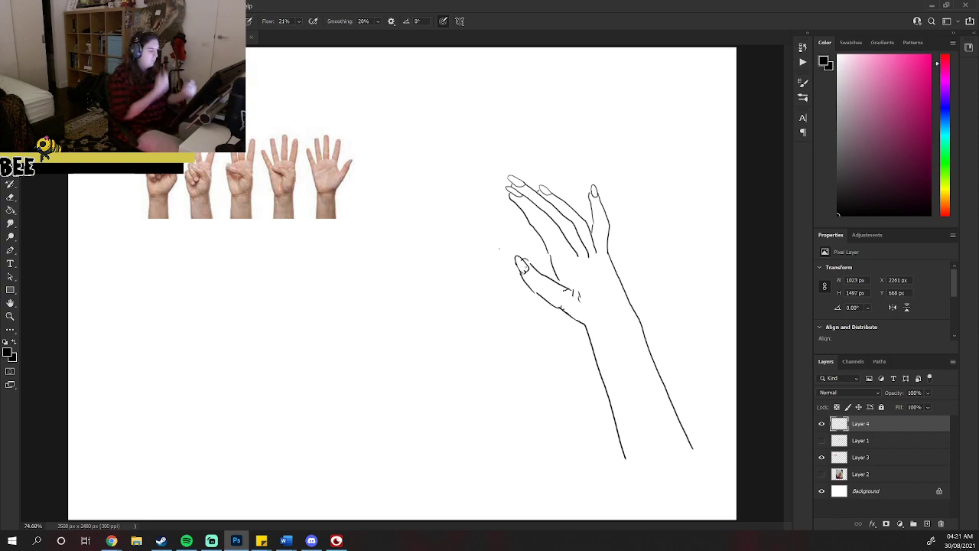
# Add a curved palm crease and a short wrist line, and reinforce the palm's outer edge below the little finger.
pyautogui.moveTo(601, 298)
pyautogui.mouseDown()
pyautogui.moveTo(599, 334)
pyautogui.moveTo(574, 322)
pyautogui.moveTo(596, 332)
pyautogui.mouseUp()
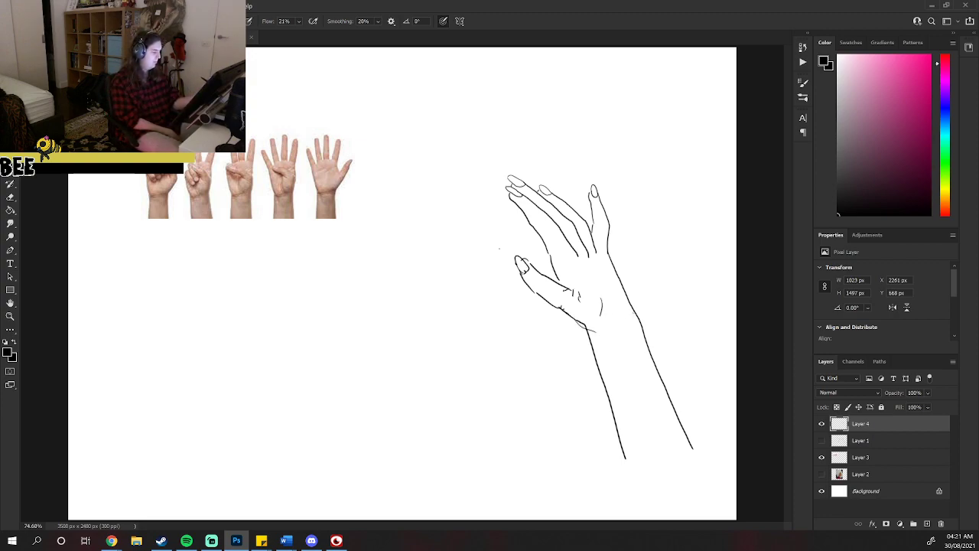
pyautogui.moveTo(608, 258); pyautogui.dragTo(634, 306)
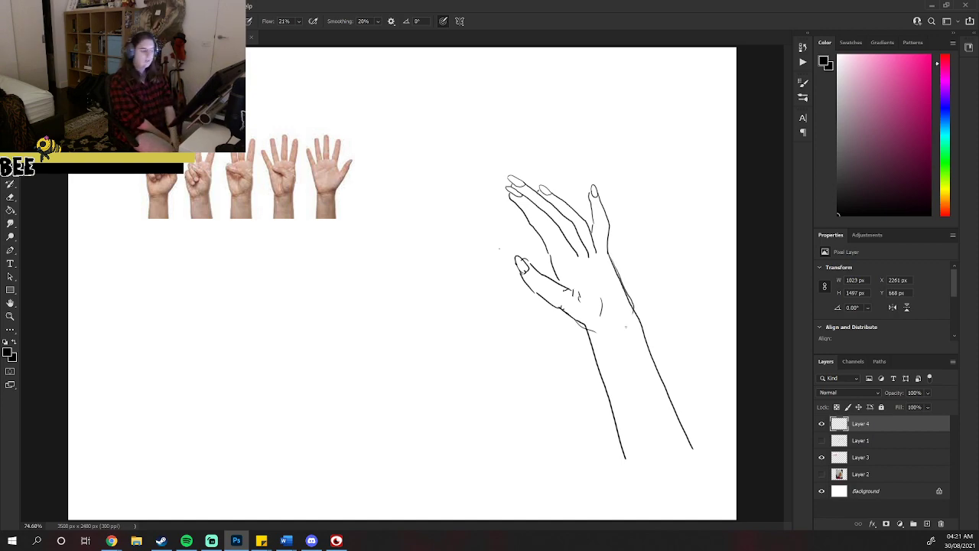
# Compare the Layer 1 construction sketch with the Layer 4 ink by toggling their visibility, leaving Layer 1 hidden.
pyautogui.click(822, 441)
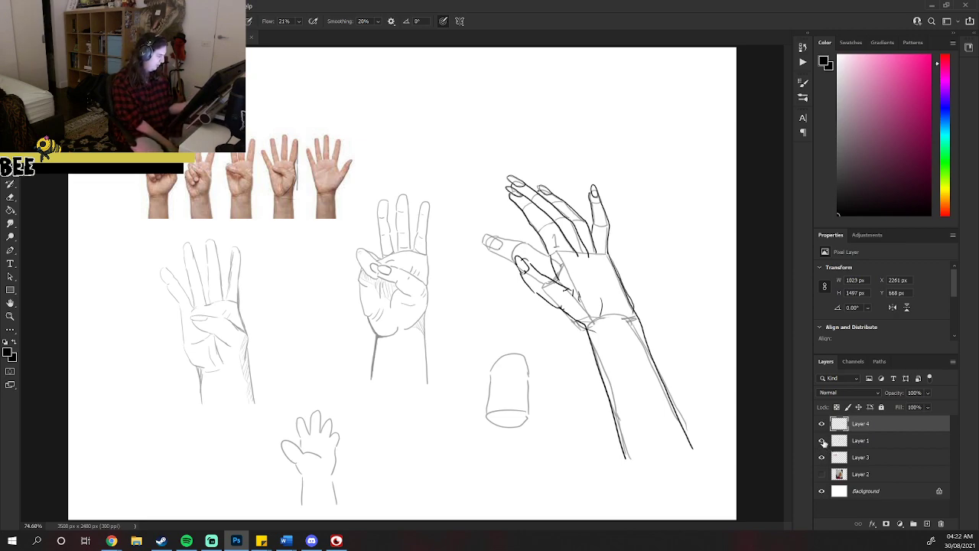
pyautogui.keyDown('alt'); pyautogui.click(821, 441); pyautogui.keyUp('alt')
pyautogui.keyDown('alt'); pyautogui.click(822, 441); pyautogui.keyUp('alt')
pyautogui.click(821, 423)
pyautogui.click(822, 426)
pyautogui.click(821, 427)
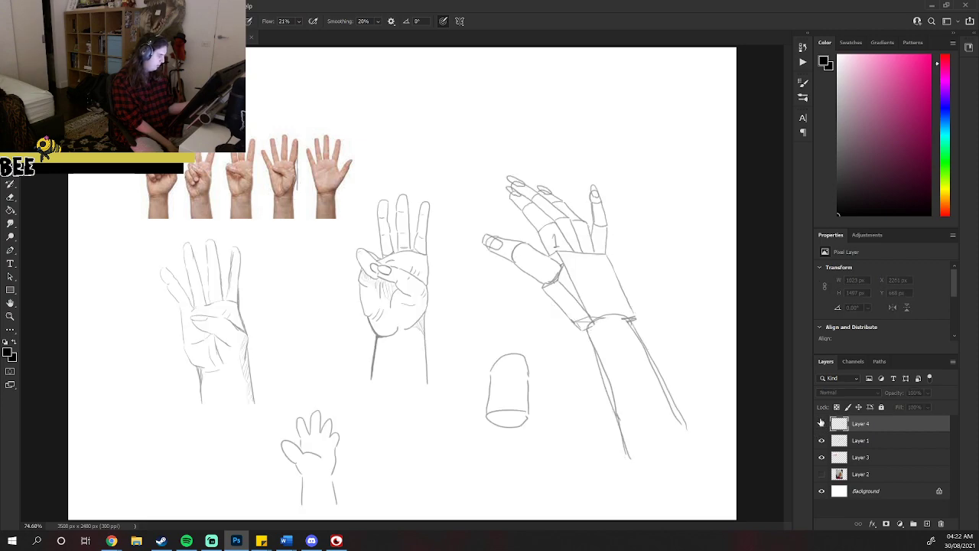
pyautogui.click(821, 424)
pyautogui.click(821, 441)
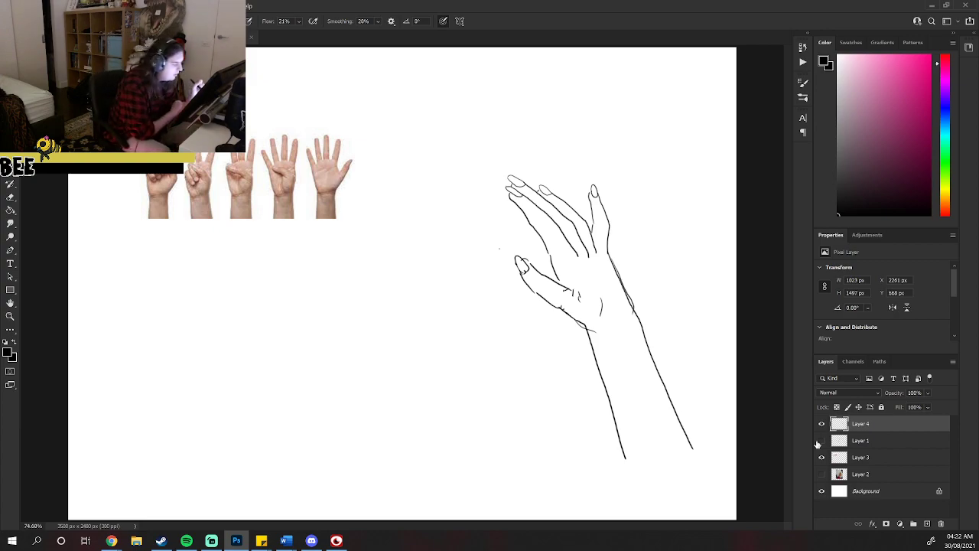
# Try a short curved stroke on the empty canvas area away from the inked hand, and undo it.
pyautogui.moveTo(337, 343); pyautogui.dragTo(348, 352)
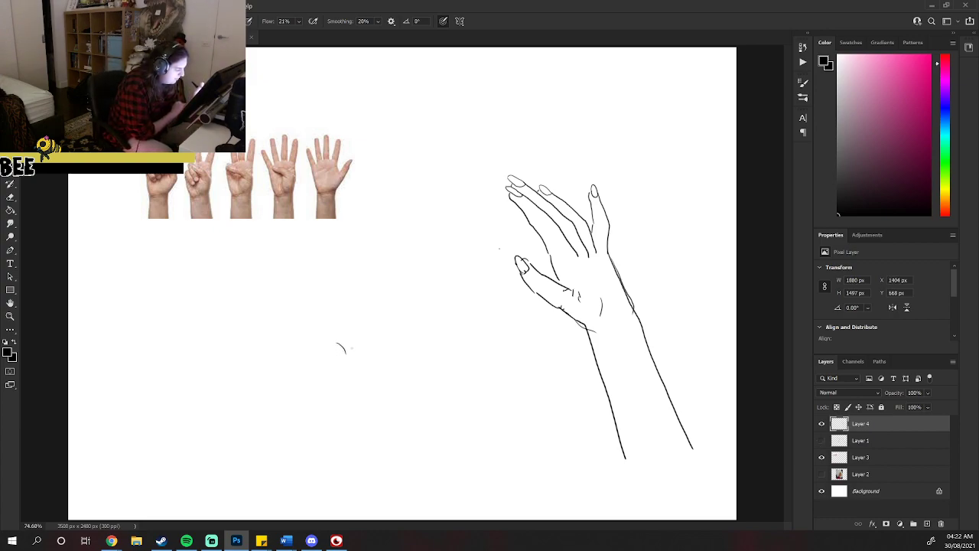
pyautogui.hotkey('ctrl', 'z')
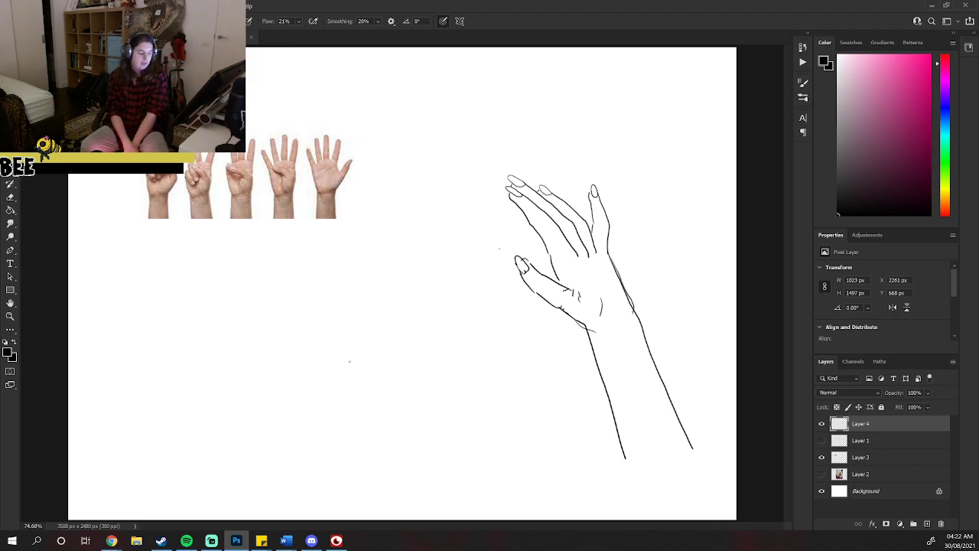
# Switch to the Chrome window with the hand references and close the 20210829_194222.jpg tab.
pyautogui.moveTo(111, 541)
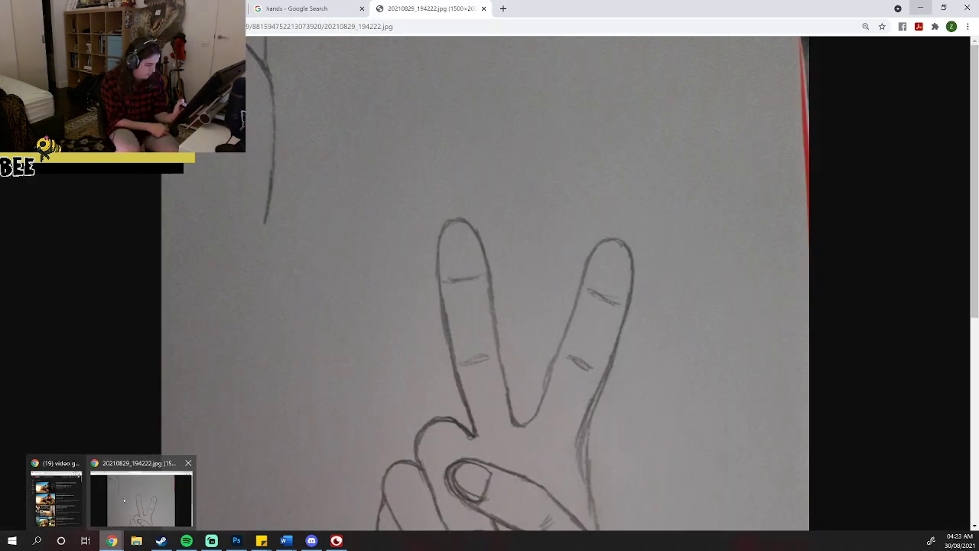
pyautogui.click(123, 498)
pyautogui.click(484, 8)
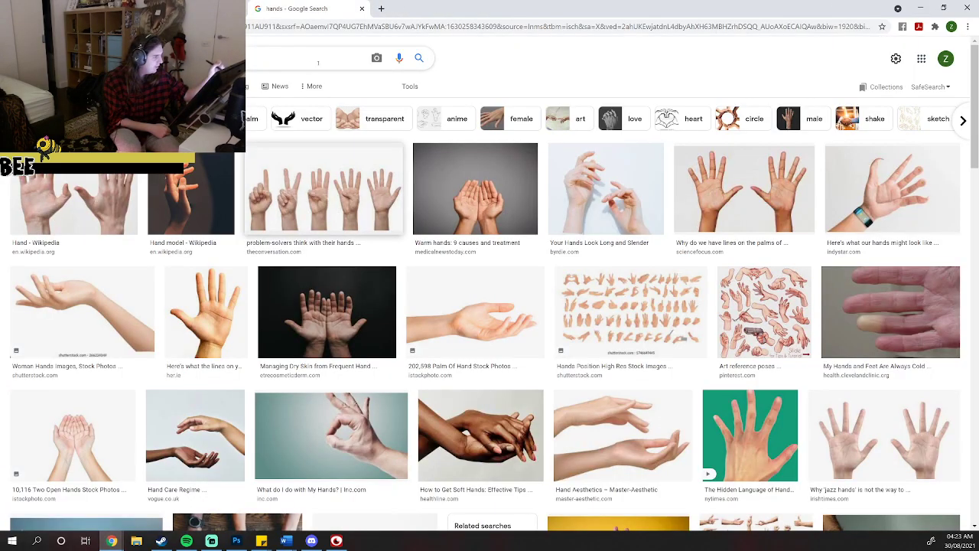
# Filter the hands image search to drawings and preview the Drawing Hands 101 and Reddit hand sketch results.
pyautogui.click(214, 119)
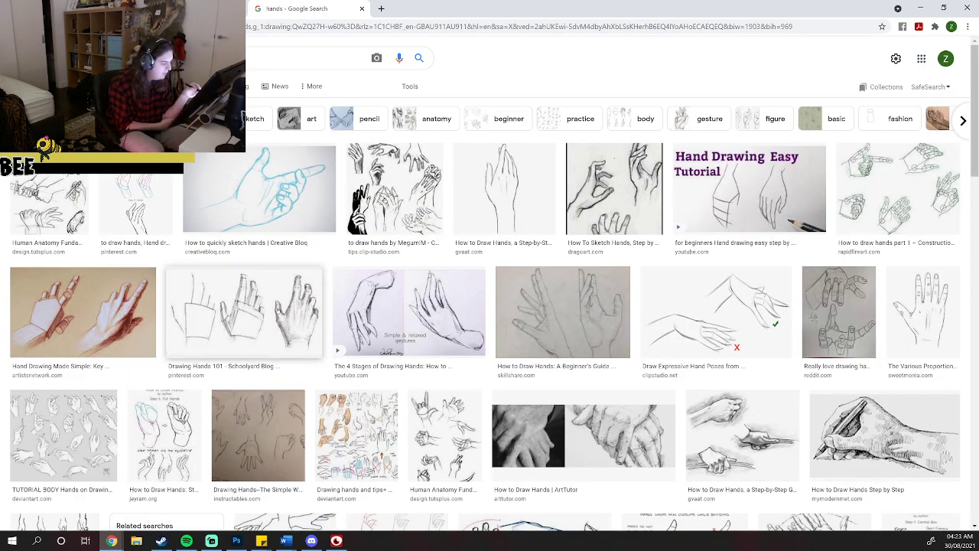
pyautogui.click(272, 319)
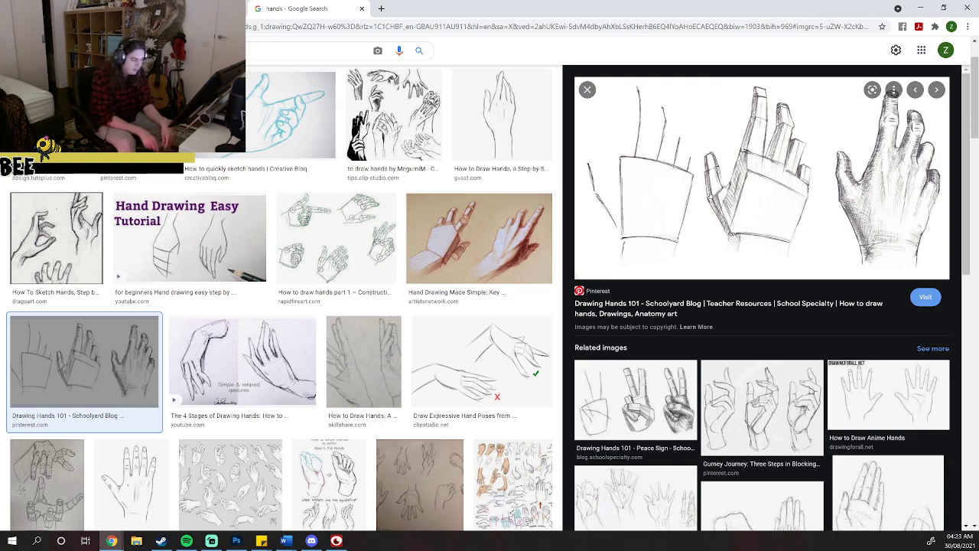
pyautogui.click(55, 462)
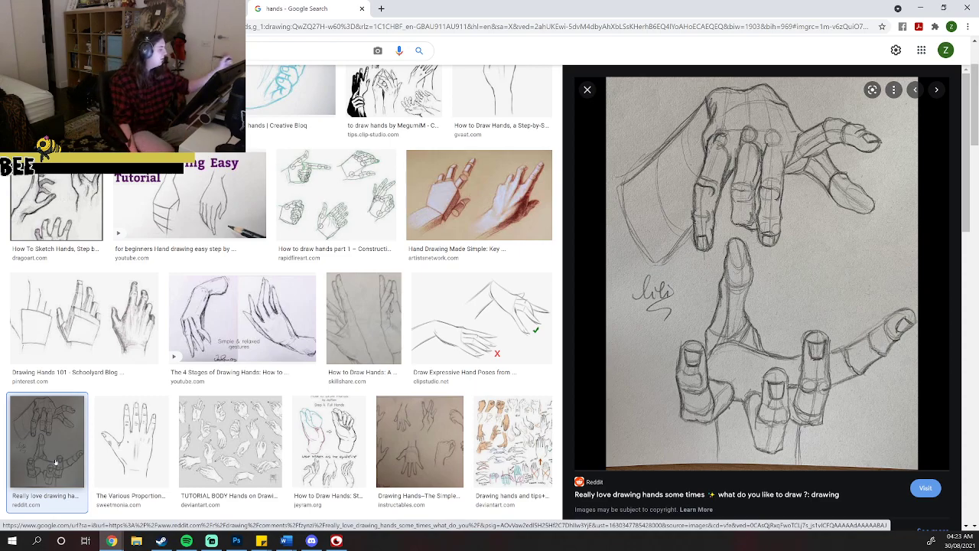
# Return to Photoshop and draw four knuckle circles across the finger bases, with short strokes around them.
pyautogui.click(921, 7)
pyautogui.moveTo(575, 256); pyautogui.dragTo(597, 253)
pyautogui.moveTo(601, 253)
pyautogui.mouseDown()
pyautogui.moveTo(607, 248)
pyautogui.moveTo(611, 261)
pyautogui.mouseUp()
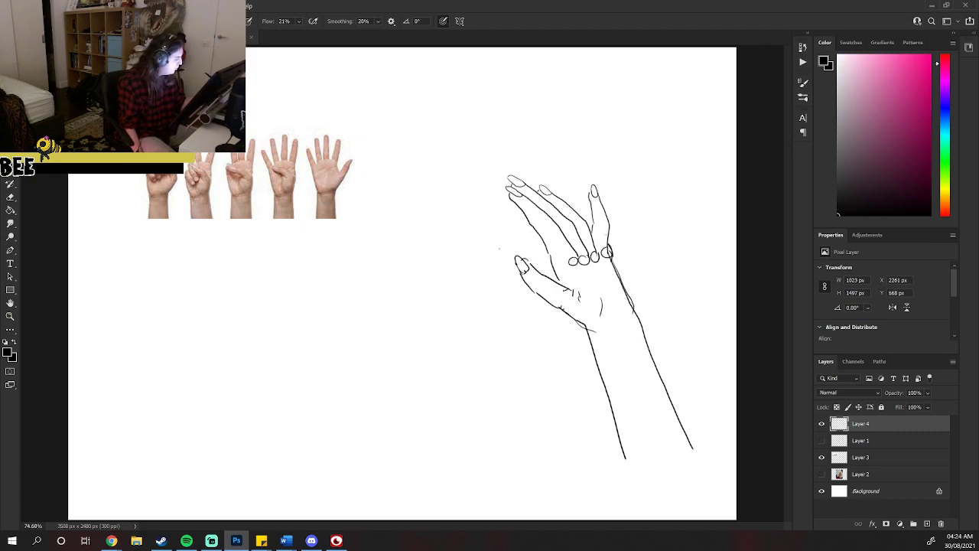
pyautogui.moveTo(609, 222)
pyautogui.mouseDown()
pyautogui.moveTo(599, 268)
pyautogui.moveTo(591, 266)
pyautogui.mouseUp()
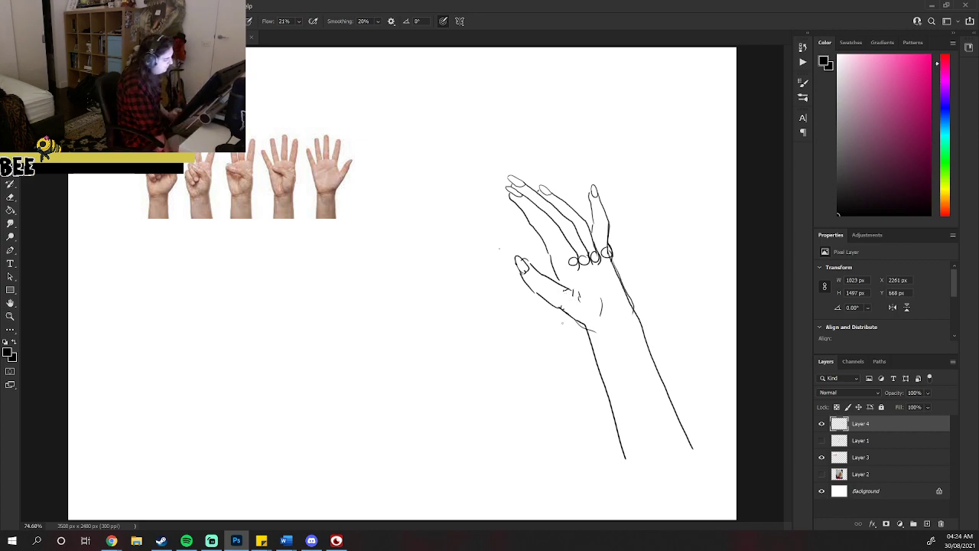
# Close the Untitled-1 hand practice document without saving its changes.
pyautogui.hotkey('ctrl', 'w')
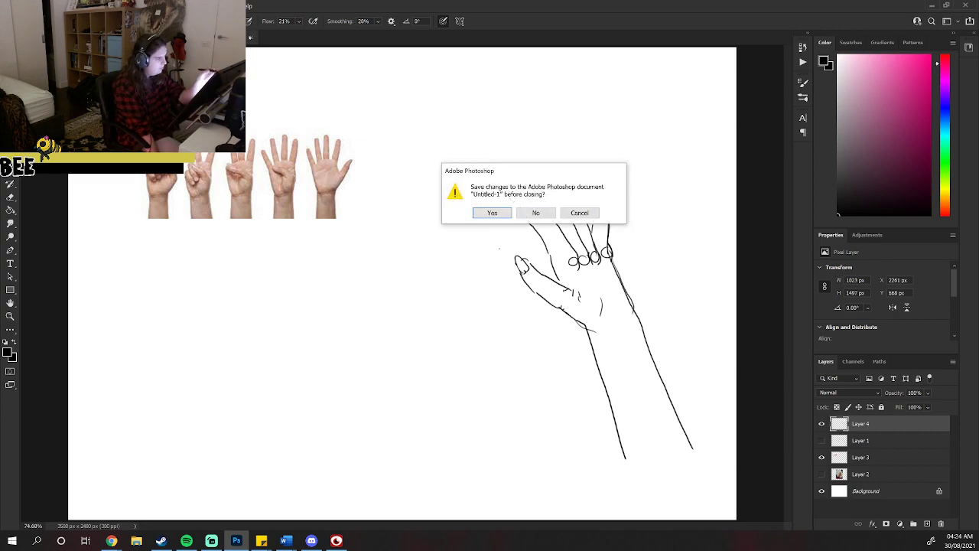
pyautogui.click(537, 213)
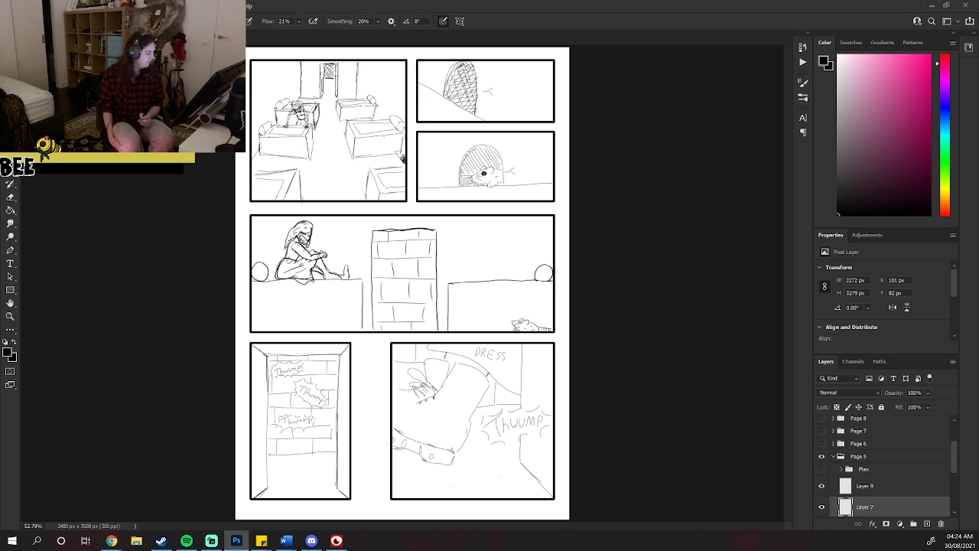
# Collapse and hide the Page 5 group of the comic, and show and expand the Page 6 group.
pyautogui.click(842, 456)
pyautogui.click(833, 456)
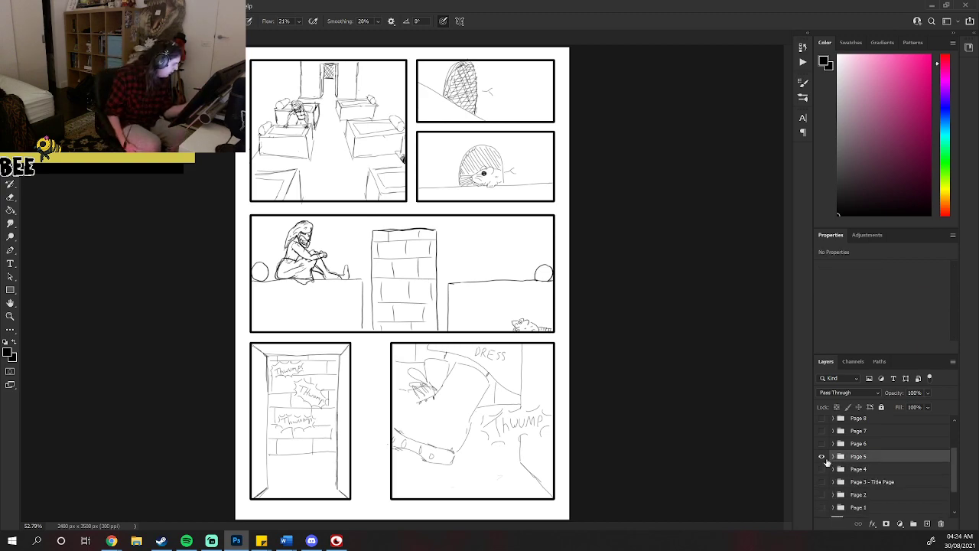
pyautogui.click(822, 455)
pyautogui.click(822, 445)
pyautogui.click(833, 444)
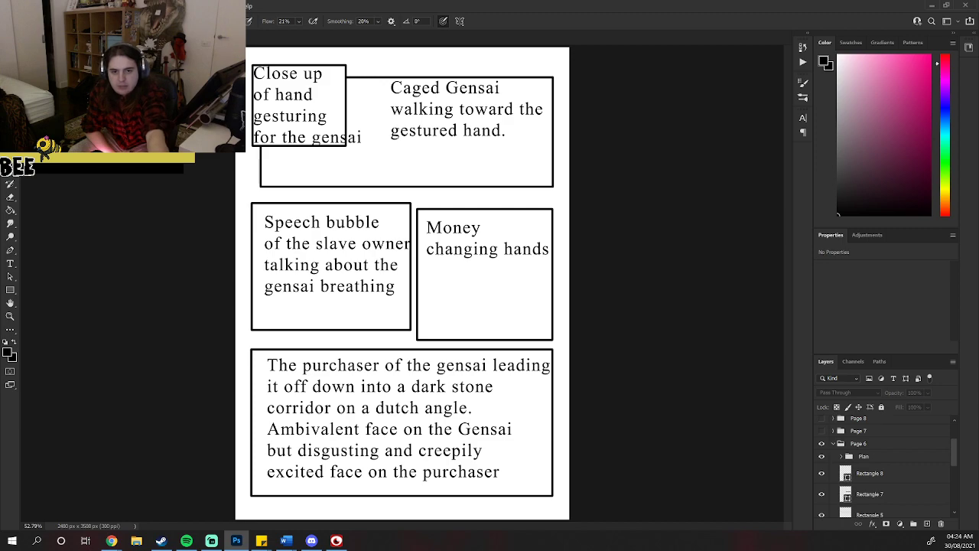
pyautogui.hotkey('alt', 'Tab')
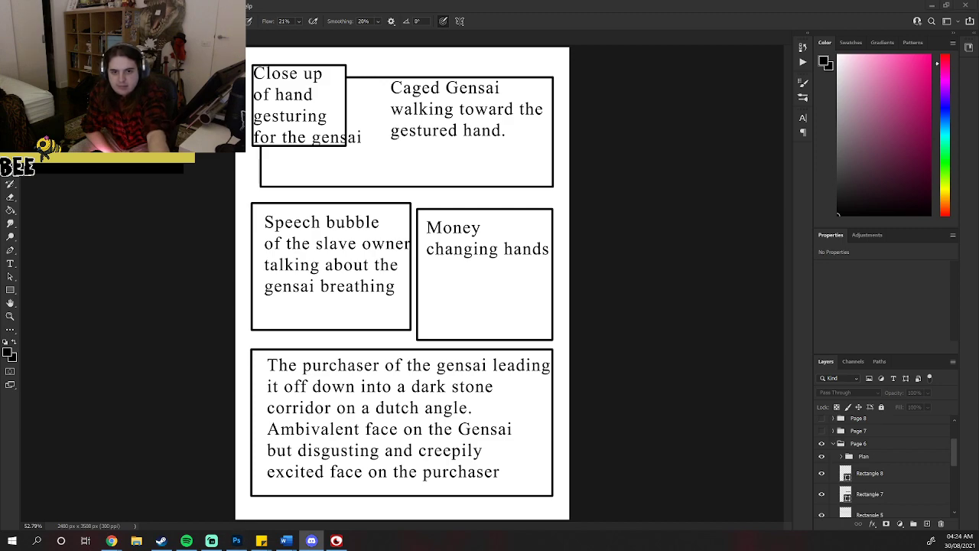
pyautogui.hotkey('alt', 'Tab')
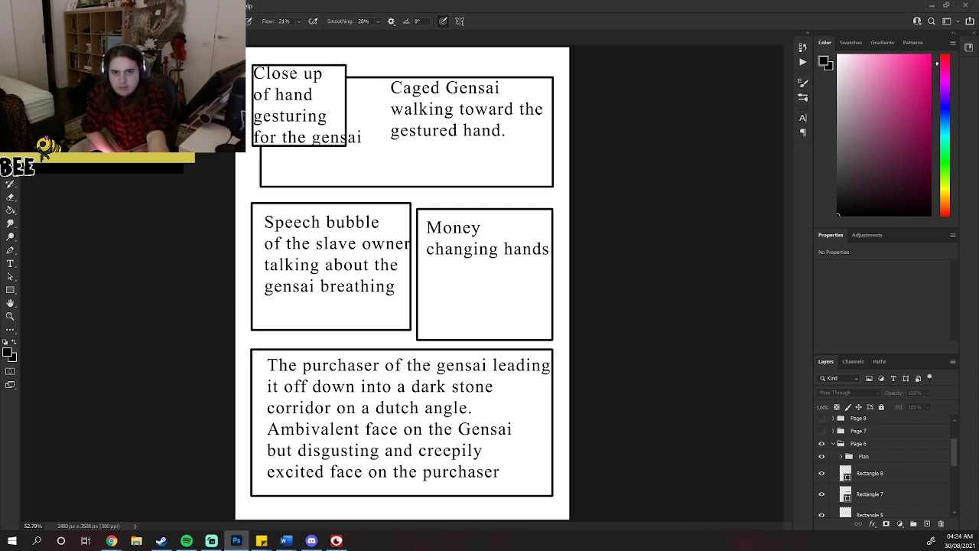
pyautogui.hotkey('alt', 'Tab')
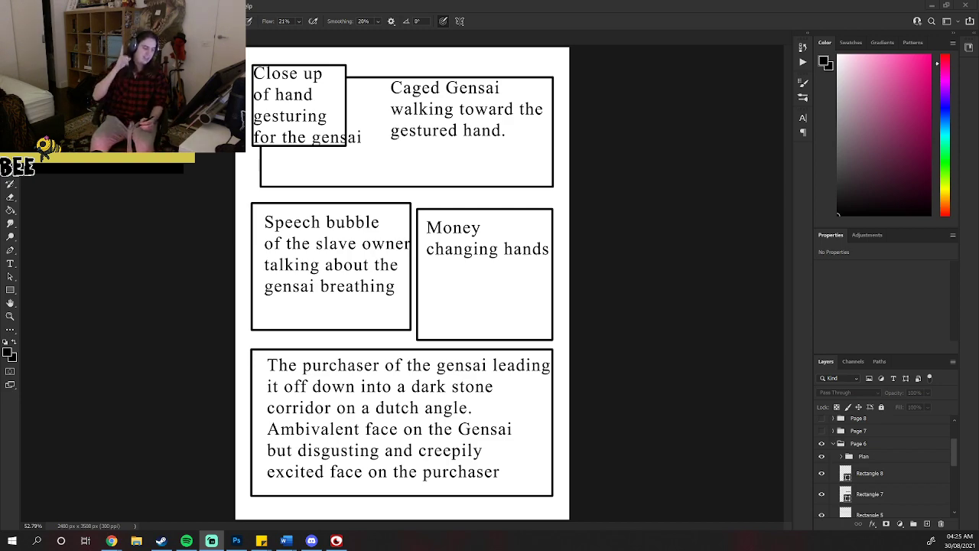
pyautogui.hotkey('alt', 'Tab')
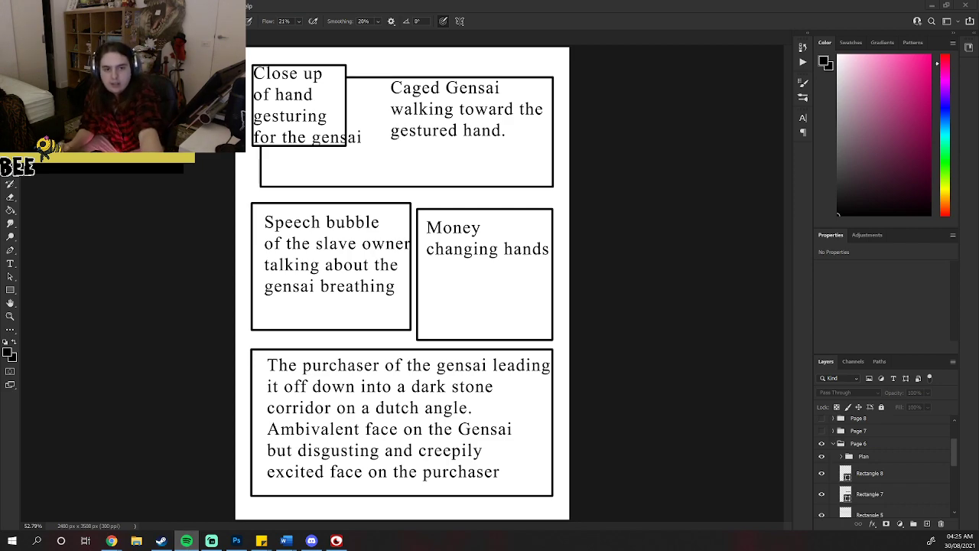
pyautogui.hotkey('alt', 'Tab')
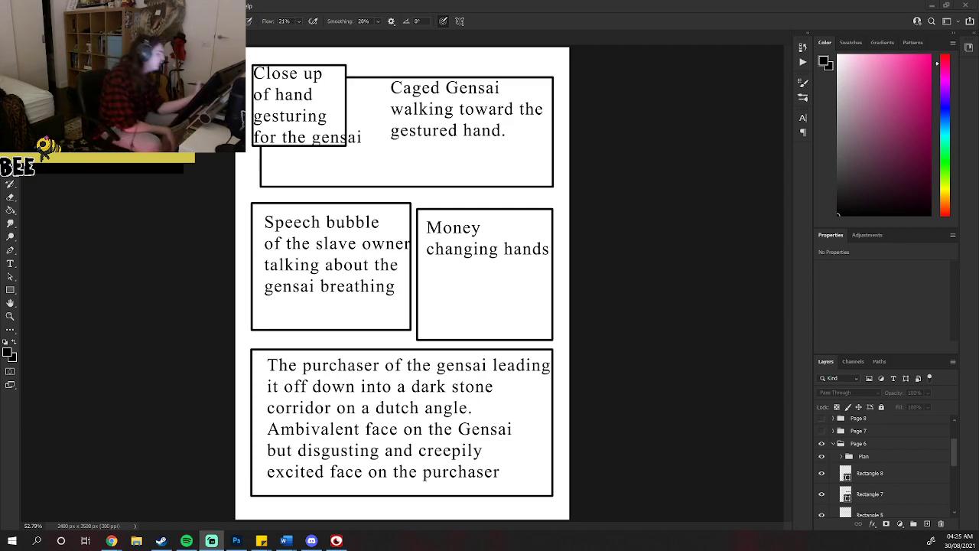
# Check the Page 5 artwork again in place of Page 6, and return to the expanded Page 6 group.
pyautogui.click(833, 444)
pyautogui.click(822, 456)
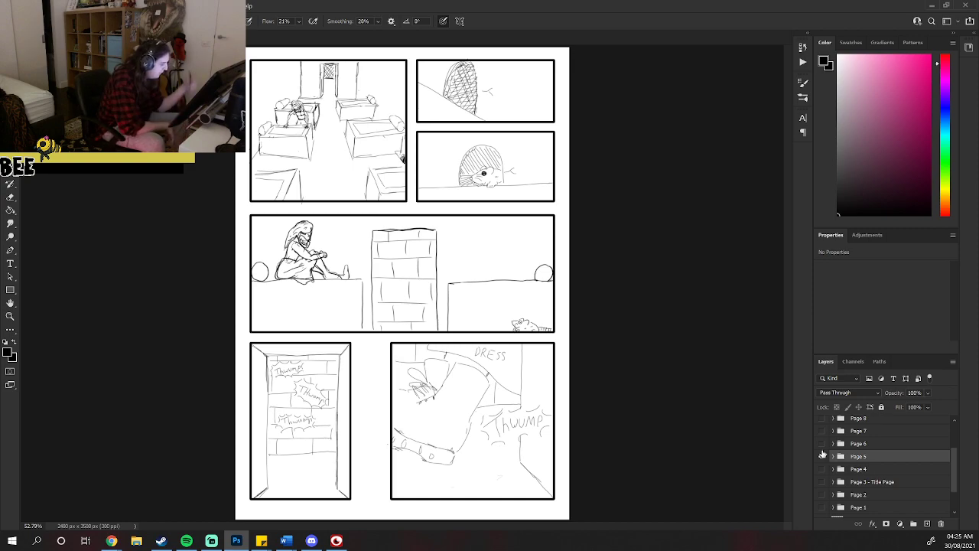
pyautogui.click(823, 456)
pyautogui.click(823, 443)
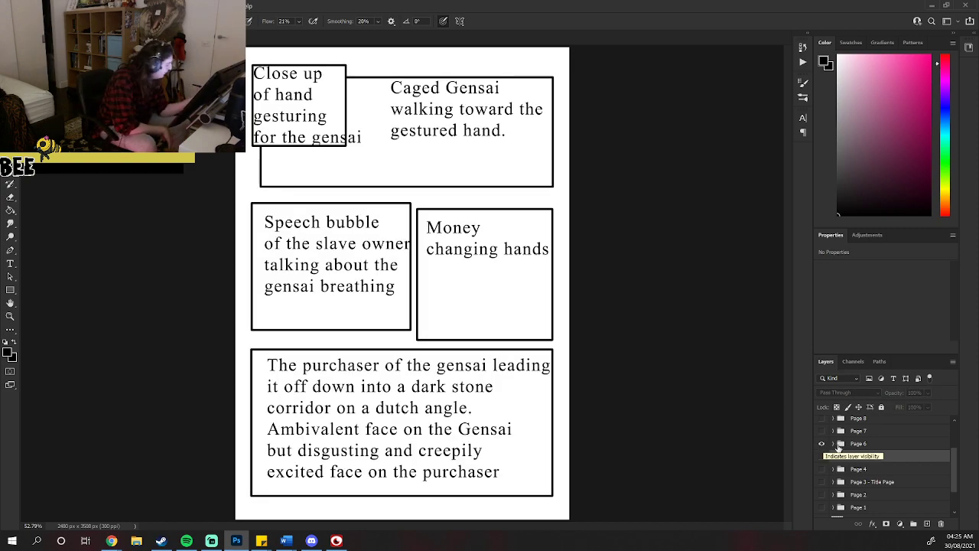
pyautogui.click(833, 444)
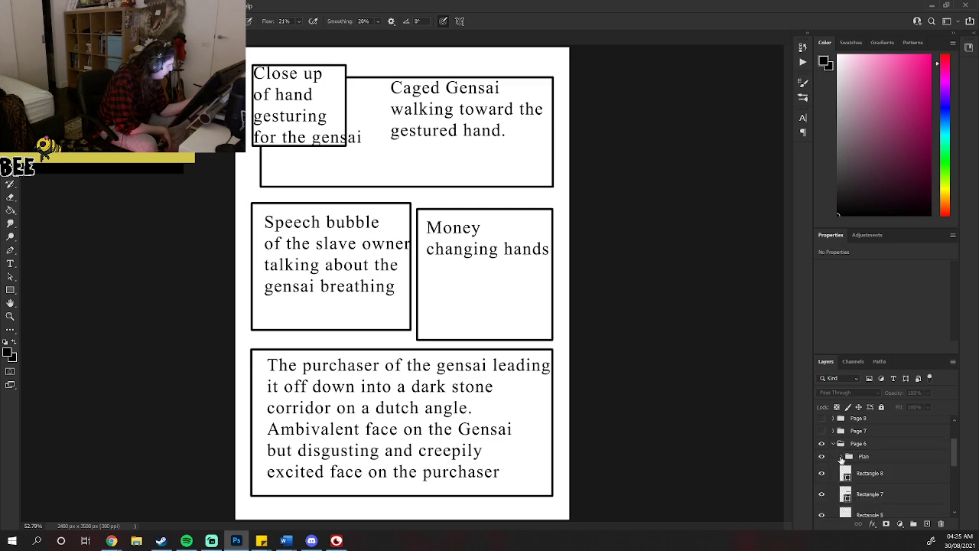
# Add a new layer inside the Page 6 group, placed between the Plan group and Rectangle 8.
pyautogui.click(892, 460)
pyautogui.click(927, 524)
pyautogui.moveTo(884, 463); pyautogui.dragTo(881, 483)
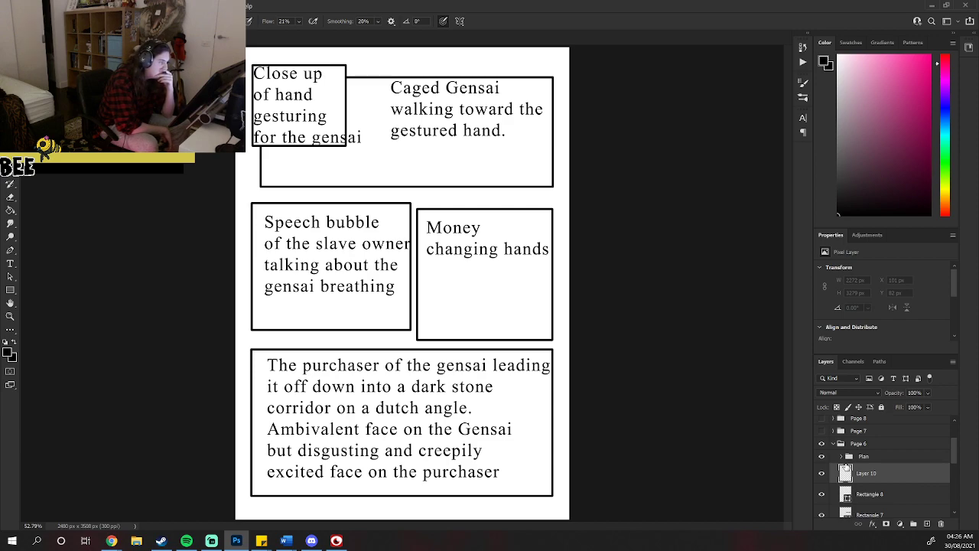
# Toggle the visibility of the Page 6 rectangle layers one by one to identify which panel frame each one holds.
pyautogui.click(901, 494)
pyautogui.click(822, 495)
pyautogui.click(823, 496)
pyautogui.scroll(-3, 837, 459)
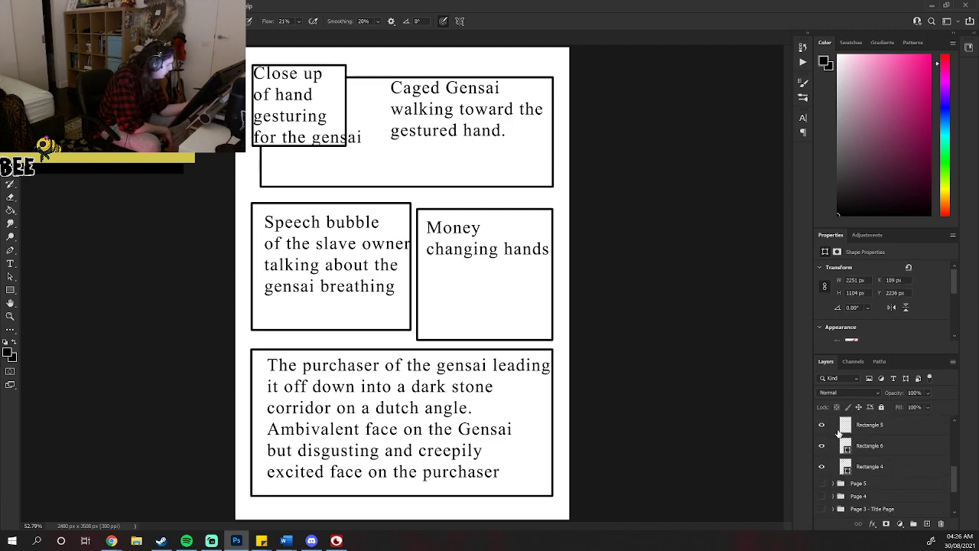
pyautogui.click(823, 425)
pyautogui.click(823, 425)
pyautogui.click(822, 446)
pyautogui.click(823, 446)
pyautogui.scroll(1, 956, 467)
pyautogui.scroll(2, 955, 466)
pyautogui.click(823, 459)
pyautogui.click(823, 459)
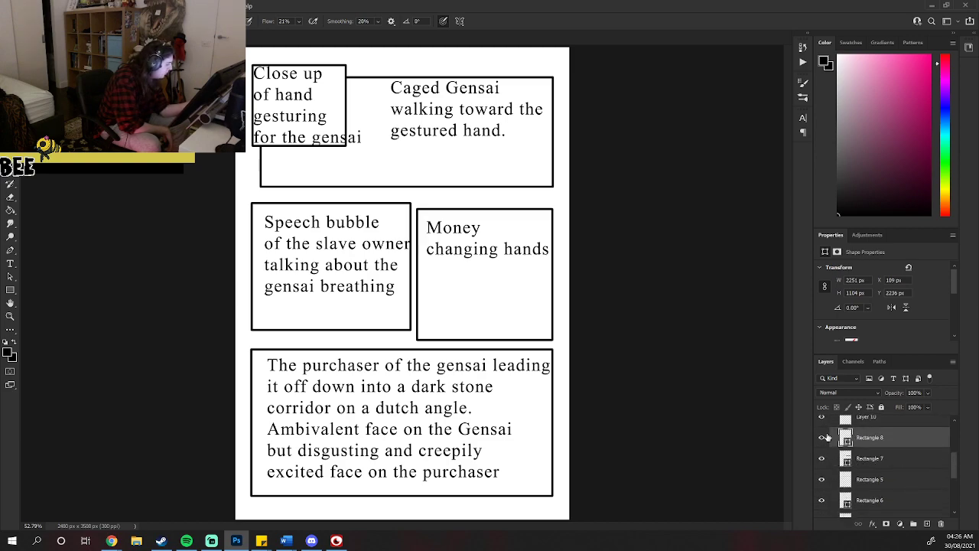
pyautogui.click(823, 441)
pyautogui.click(824, 442)
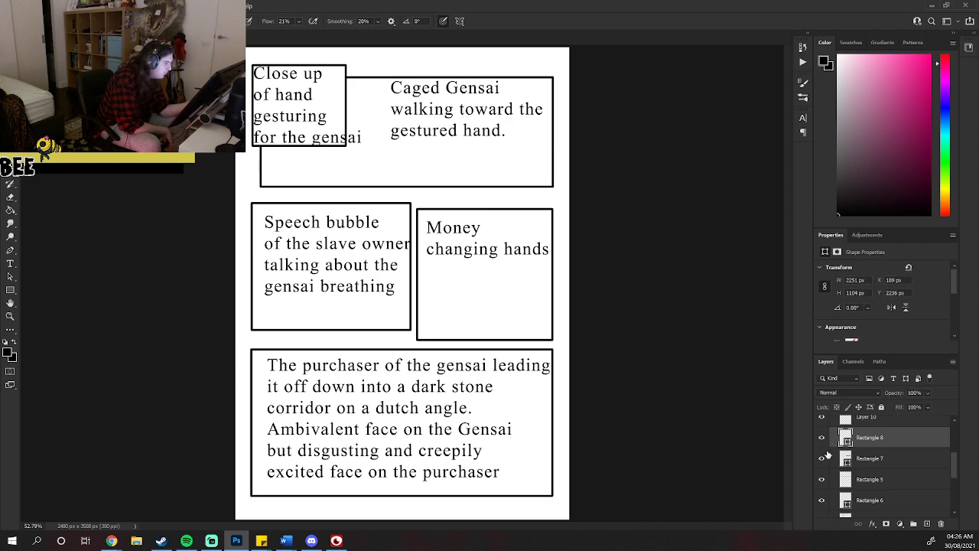
pyautogui.scroll(-2, 935, 482)
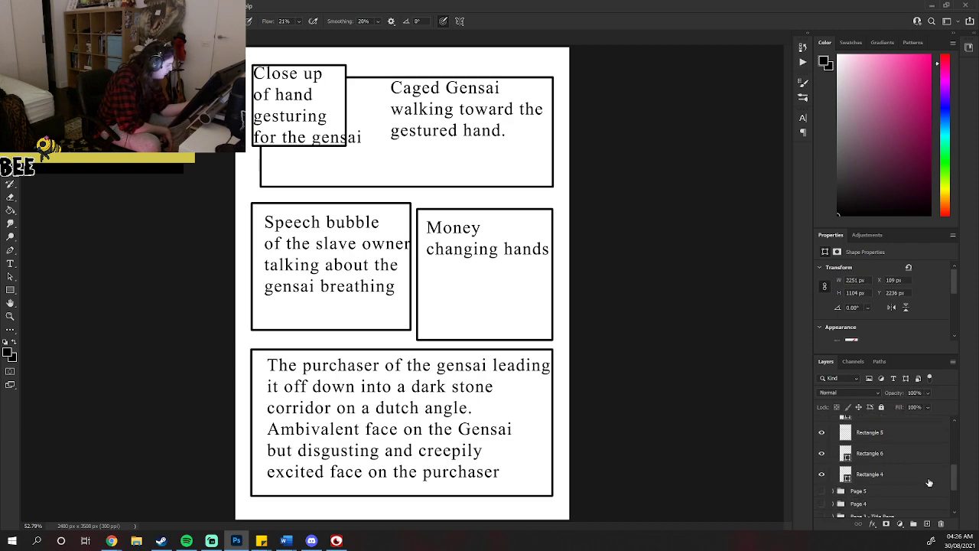
pyautogui.click(823, 475)
pyautogui.click(822, 475)
# Move the Rectangle 4 layer above Rectangle 5 and merge these two layers.
pyautogui.moveTo(894, 475); pyautogui.dragTo(898, 436)
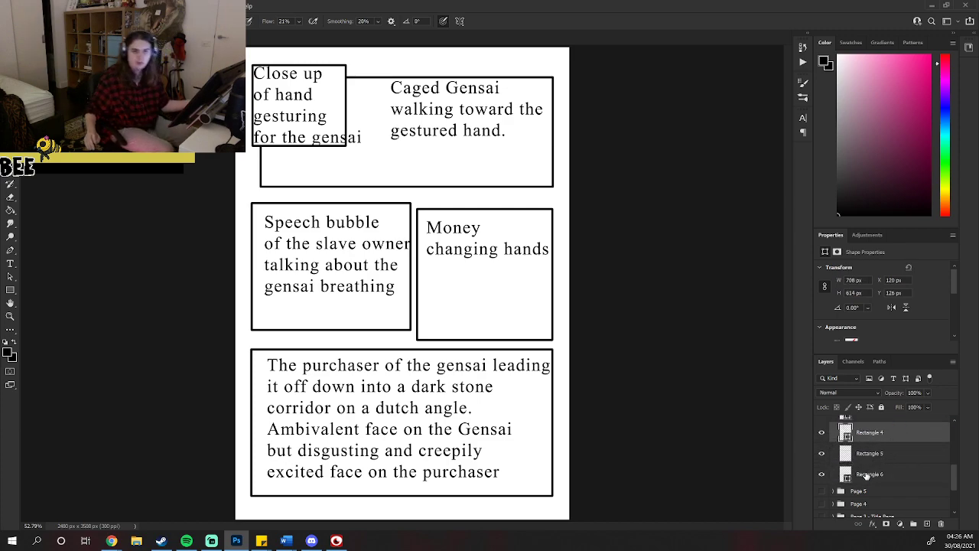
pyautogui.keyDown('shift'); pyautogui.click(893, 452); pyautogui.keyUp('shift')
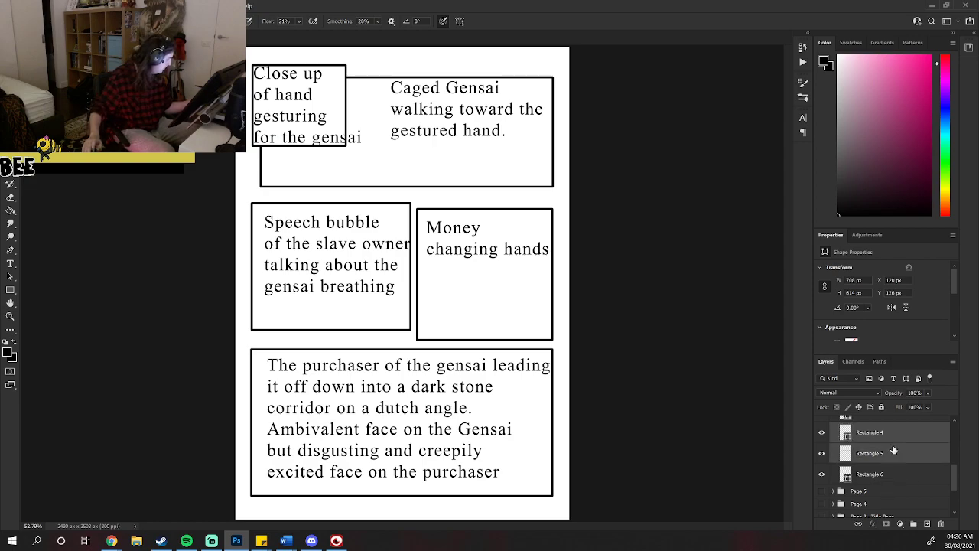
pyautogui.rightClick(894, 452)
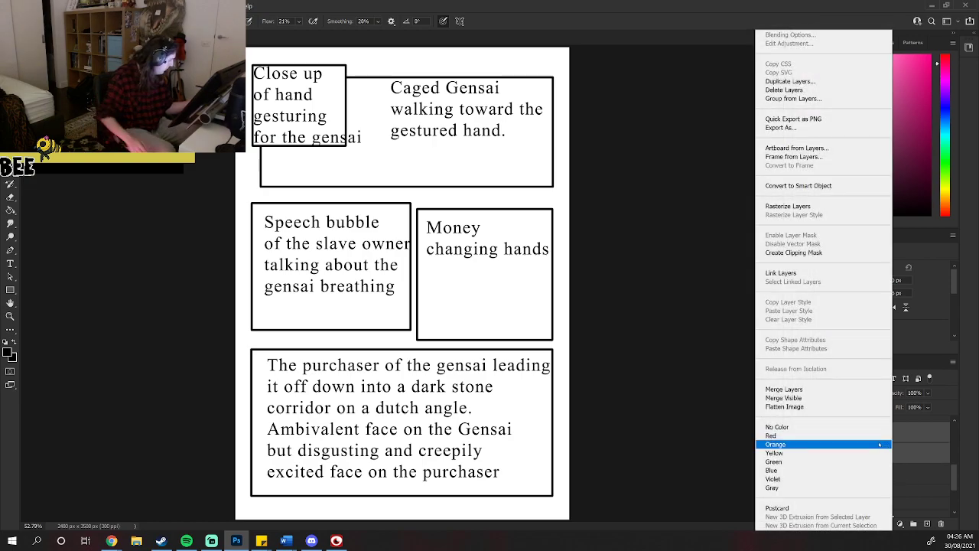
pyautogui.click(808, 392)
pyautogui.rightClick(879, 432)
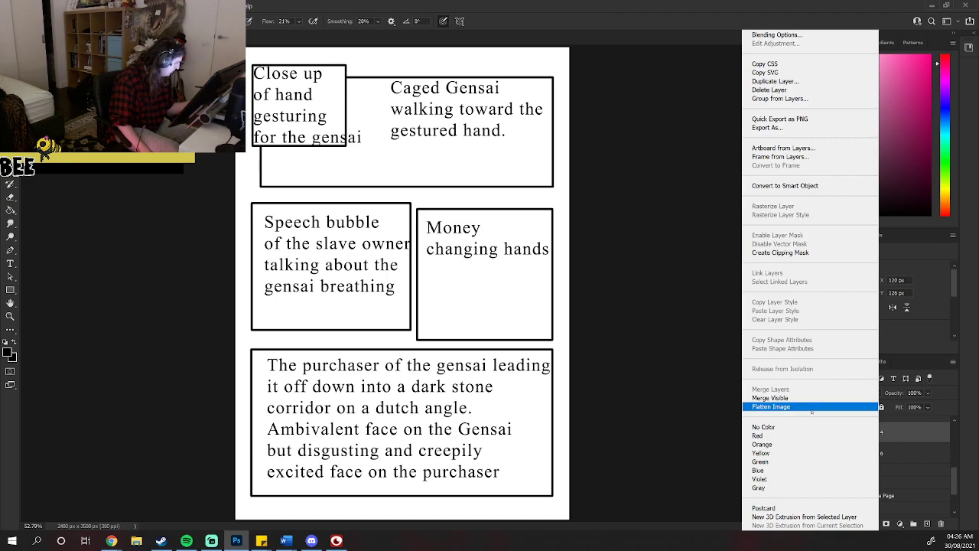
pyautogui.click(613, 227)
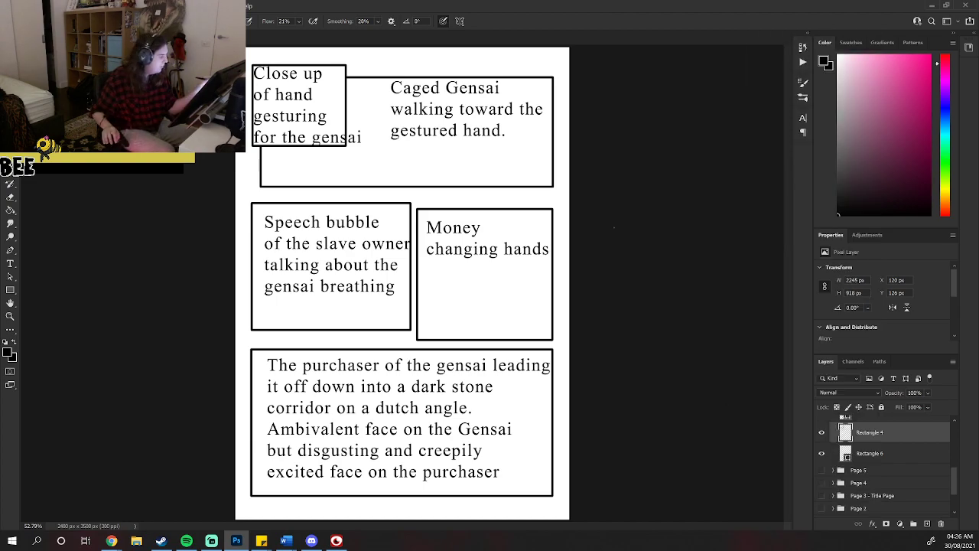
# Flip the merged pair of overlapping frames at the top of the page horizontally with Free Transform.
pyautogui.hotkey('ctrl', 't')
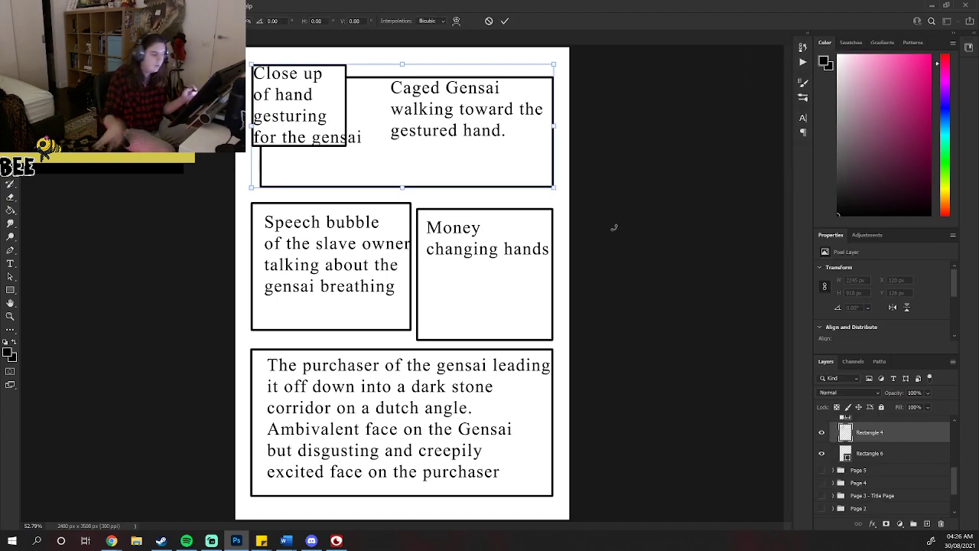
pyautogui.rightClick(450, 164)
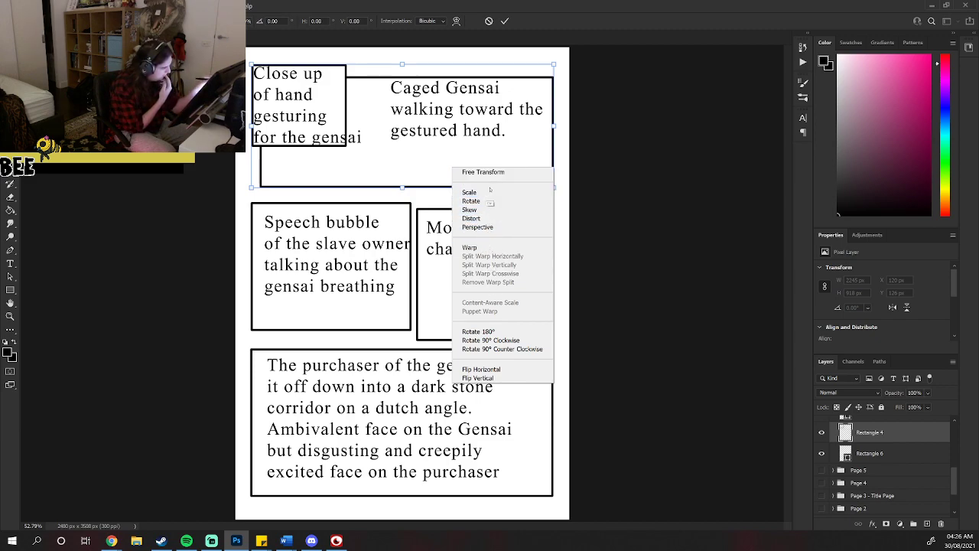
pyautogui.click(488, 370)
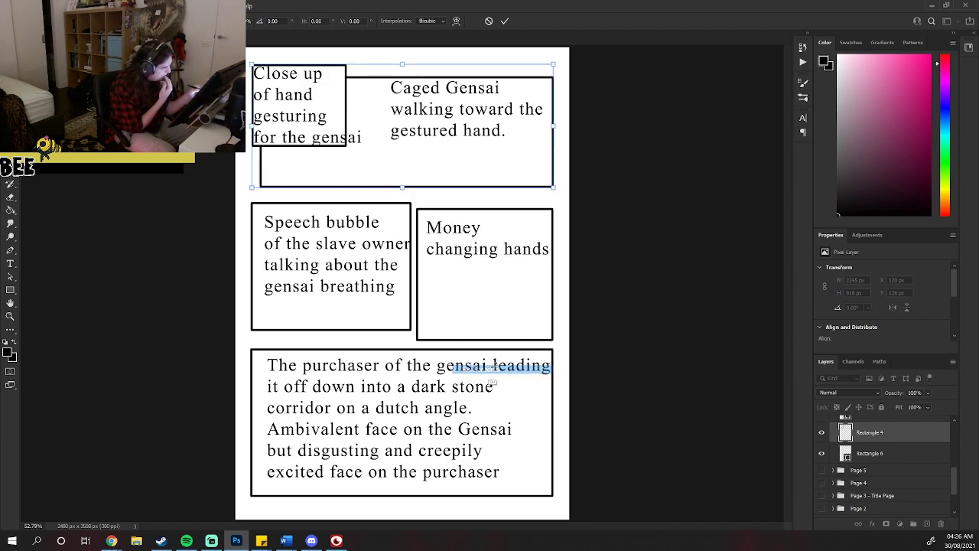
pyautogui.click(505, 21)
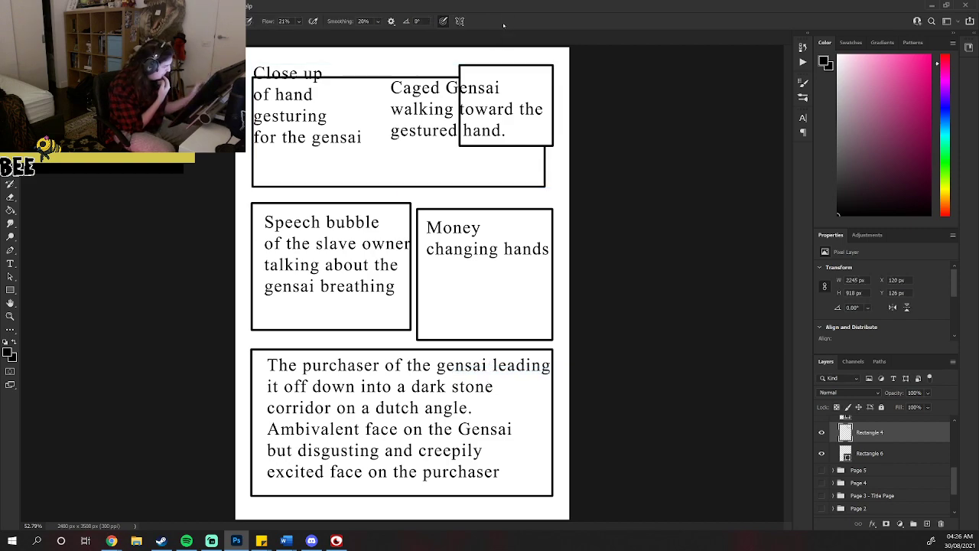
# Hide the Plan group with the panel descriptions and select Layer 10.
pyautogui.scroll(3, 956, 496)
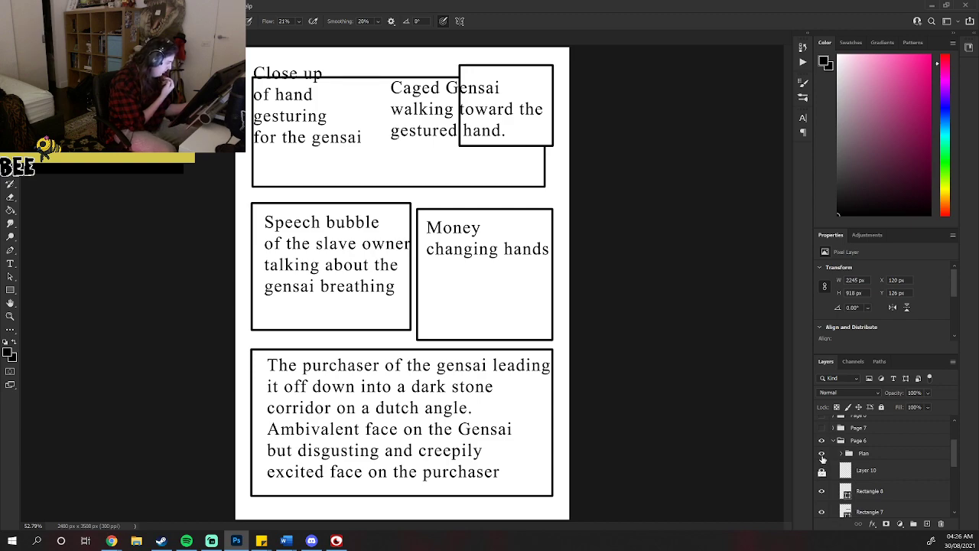
pyautogui.click(901, 472)
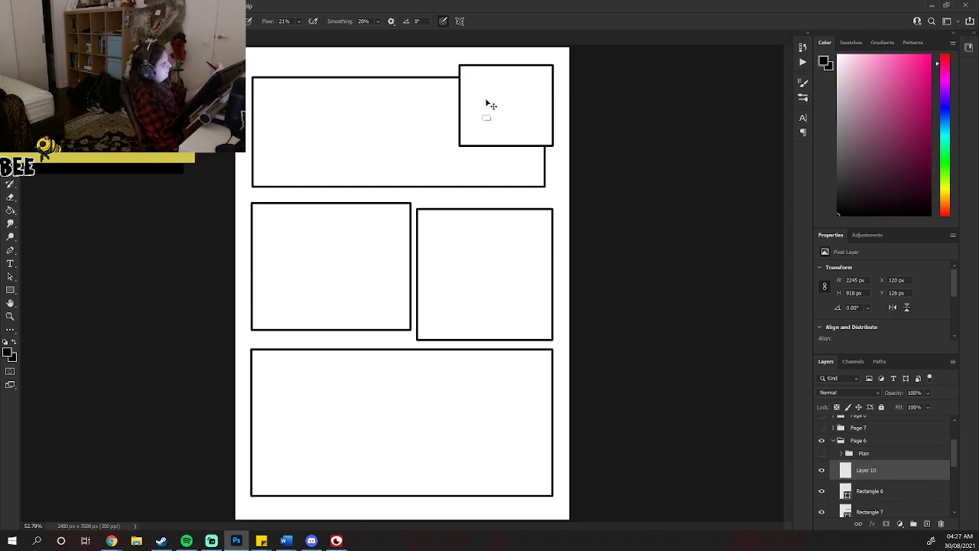
pyautogui.rightClick(505, 134)
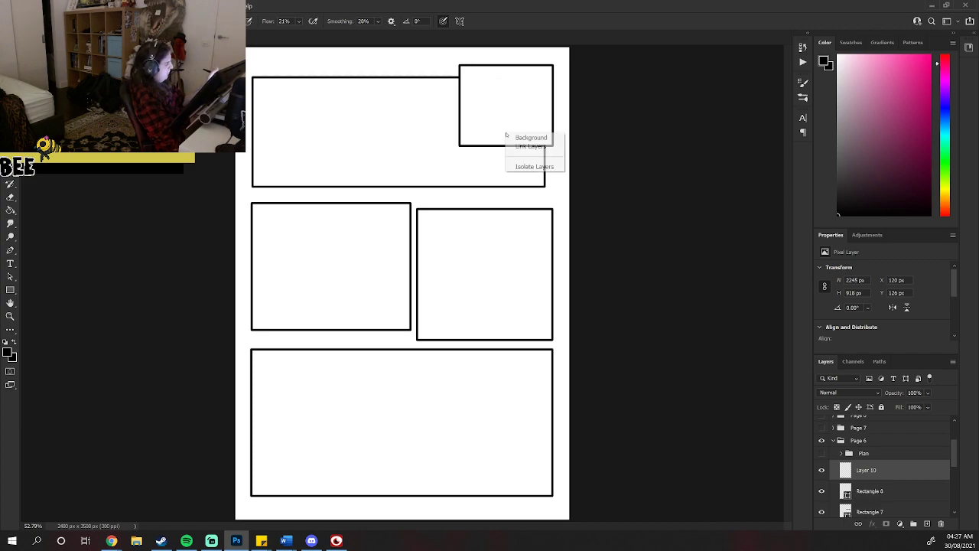
pyautogui.press('Escape')
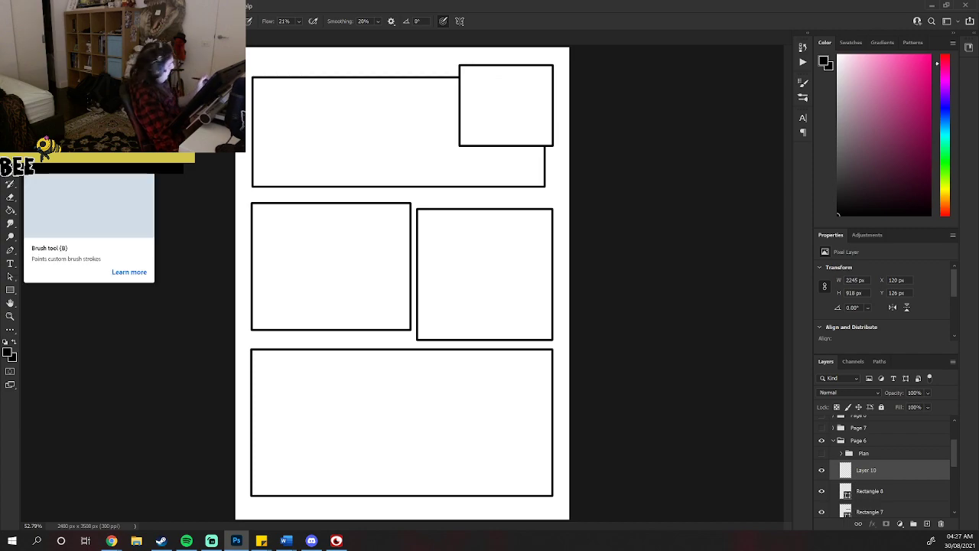
# Try moving the merged top panel frames diagonally toward the page's upper-right corner, and undo the move.
pyautogui.scroll(-1, 906, 475)
pyautogui.rightClick(499, 131)
pyautogui.click(511, 127)
pyautogui.moveTo(477, 143); pyautogui.dragTo(505, 120)
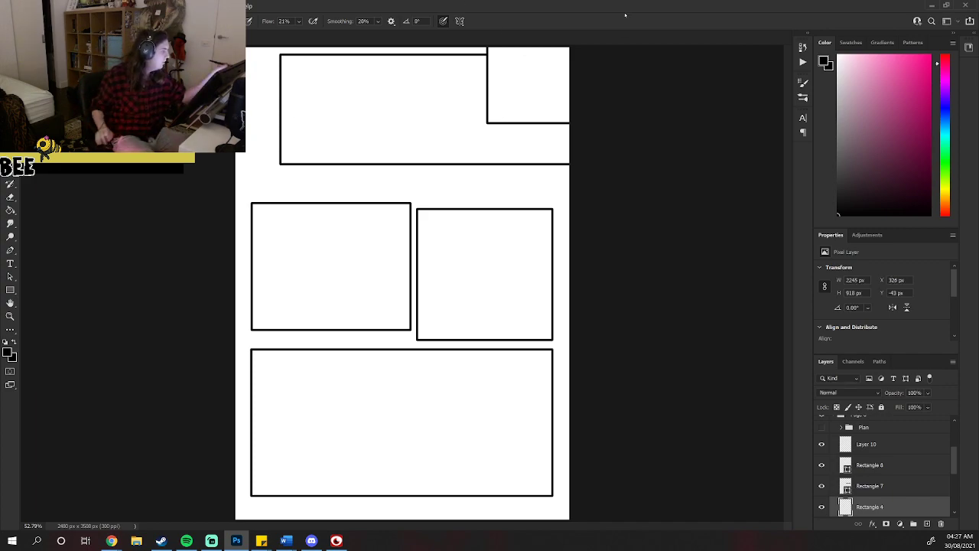
pyautogui.hotkey('ctrl', 'z')
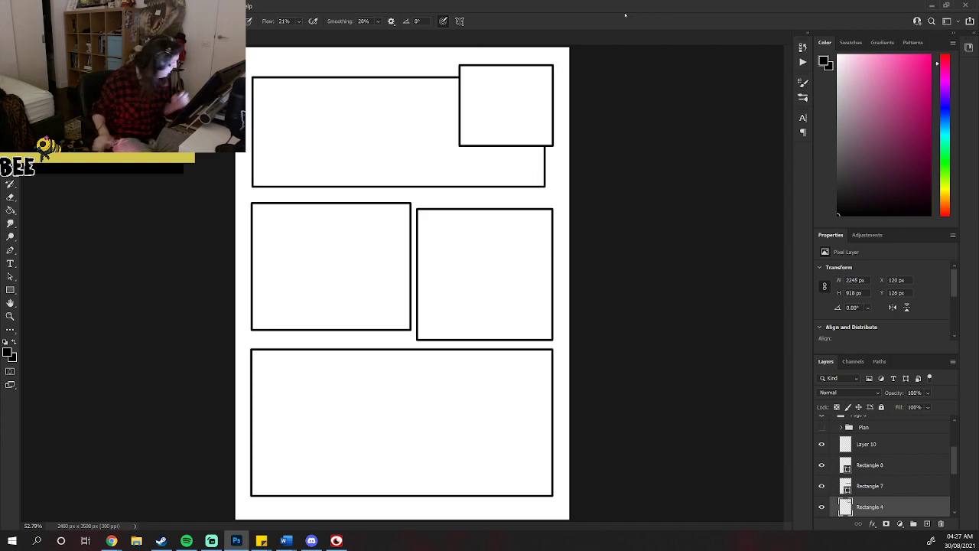
# Select Layer 10 for drawing and set the Hard Round brush size to 4 px.
pyautogui.click(894, 450)
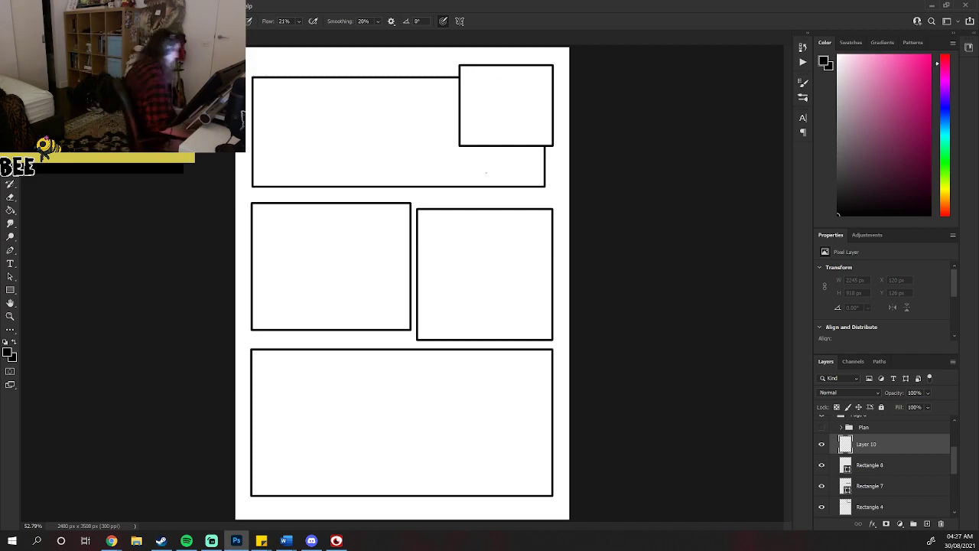
pyautogui.rightClick(484, 162)
pyautogui.press('[')
pyautogui.press('[')
pyautogui.press('[')
pyautogui.press('[')
pyautogui.press('[')
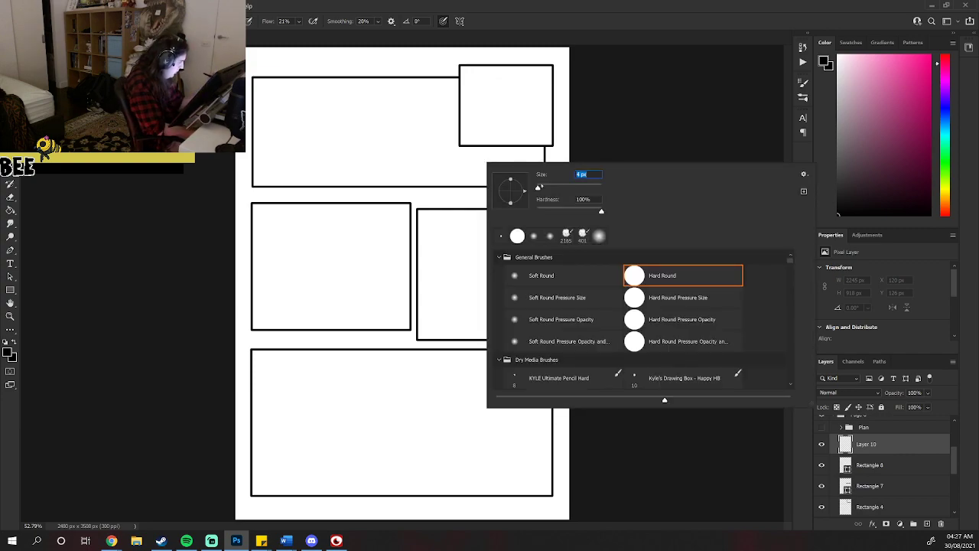
pyautogui.press('Return')
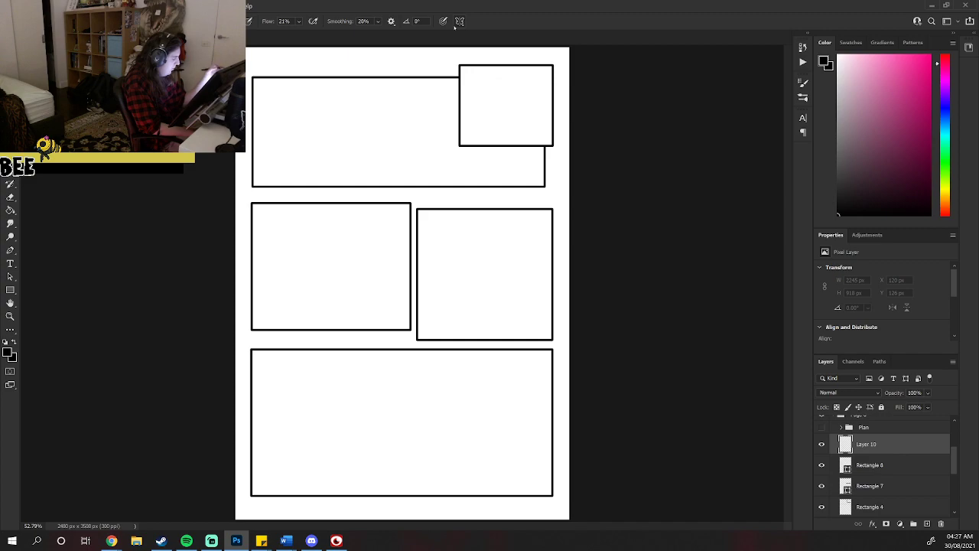
pyautogui.rightClick(487, 122)
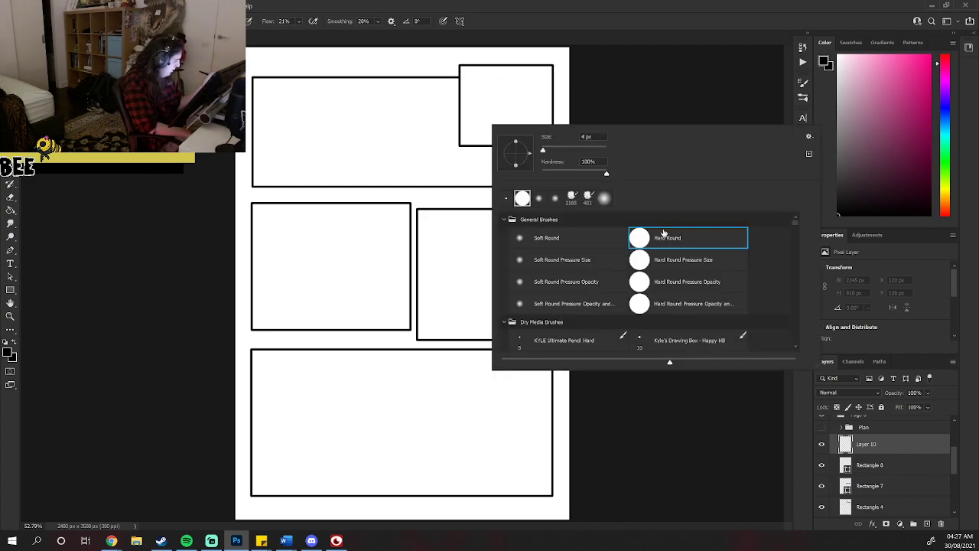
pyautogui.press('Escape')
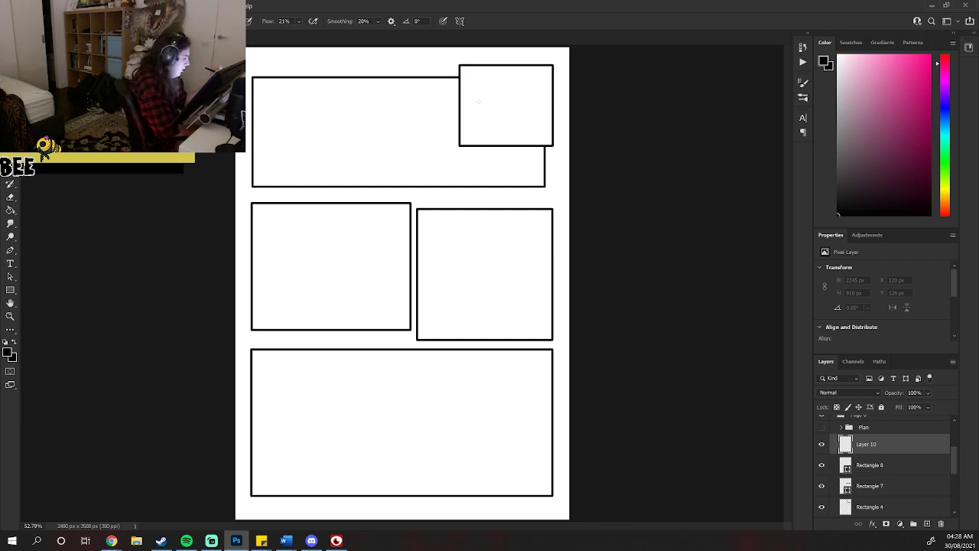
pyautogui.moveTo(486, 97); pyautogui.dragTo(475, 107)
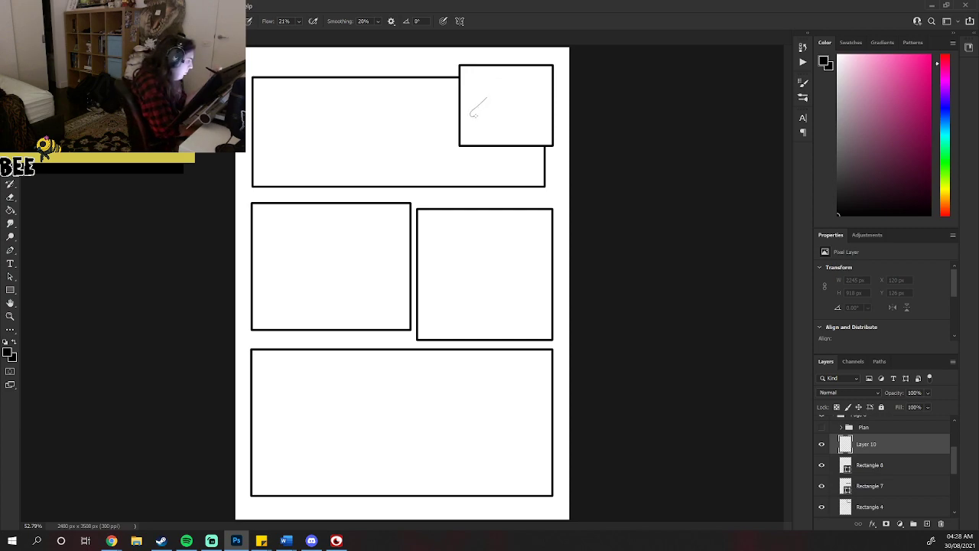
pyautogui.moveTo(492, 108); pyautogui.dragTo(505, 105)
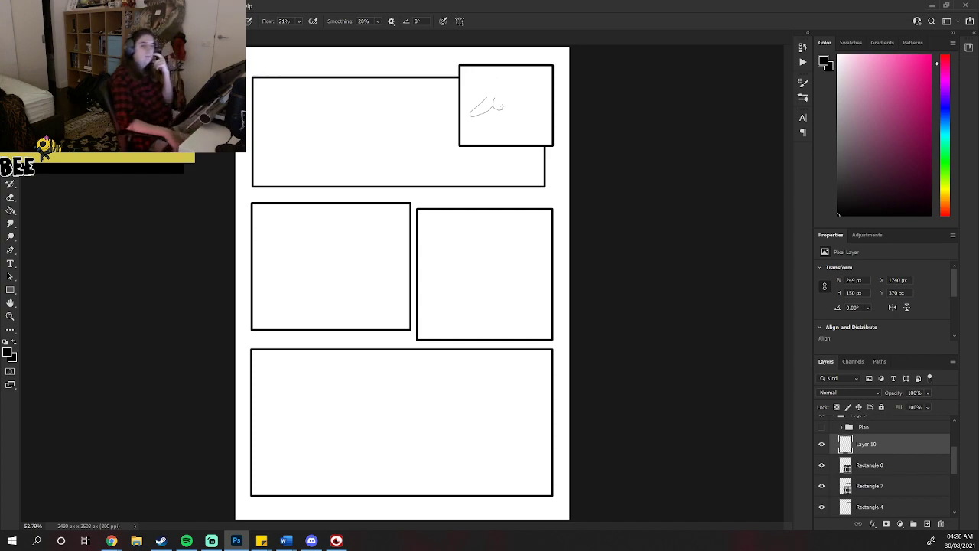
pyautogui.hotkey('ctrl', 'z')
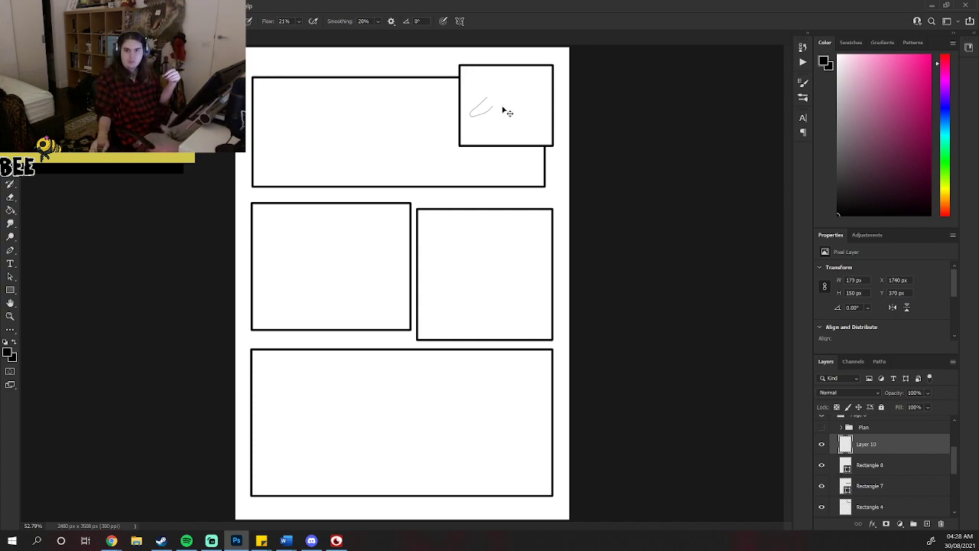
pyautogui.hotkey('ctrl', 'z')
pyautogui.hotkey('ctrl', 'z')
# Sketch the tapered, cylindrical form of a pointing index finger inside the small panel at the page's upper right.
pyautogui.press('z')
pyautogui.click(477, 94)
pyautogui.click(457, 76)
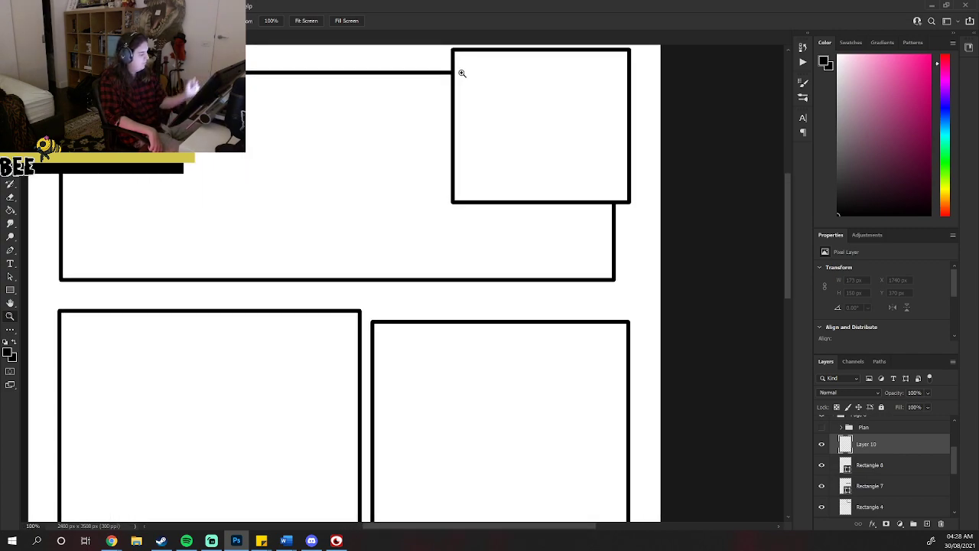
pyautogui.hscroll(-2, 485, 509)
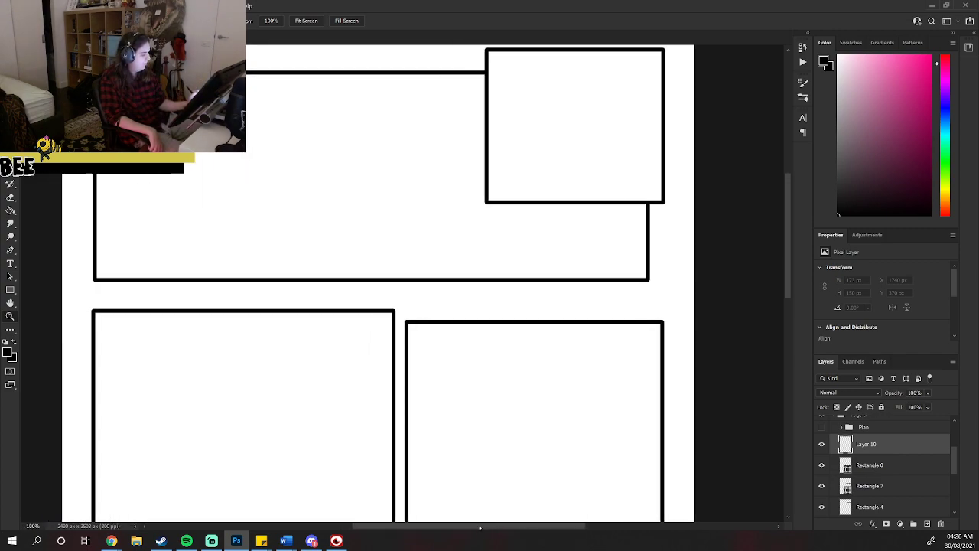
pyautogui.scroll(5, 780, 234)
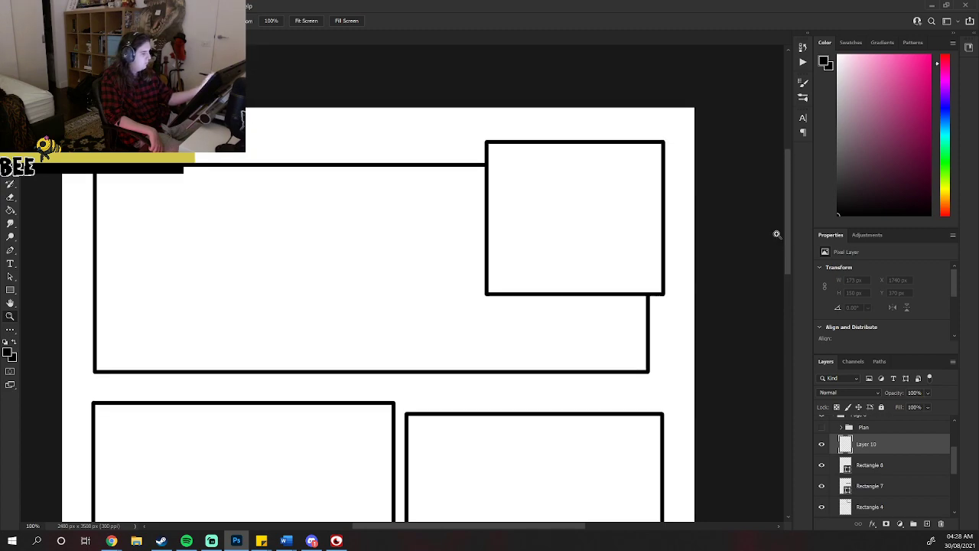
pyautogui.press('b')
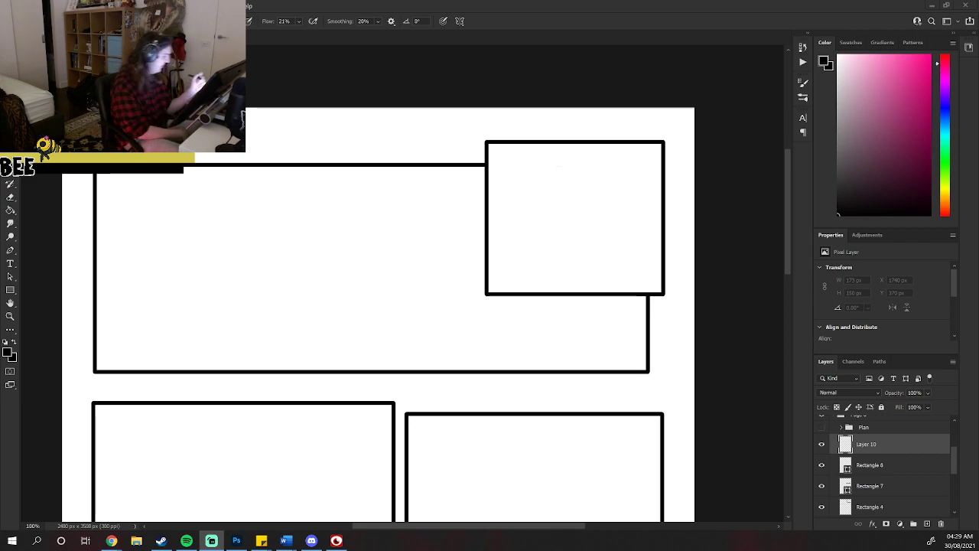
pyautogui.click(580, 186)
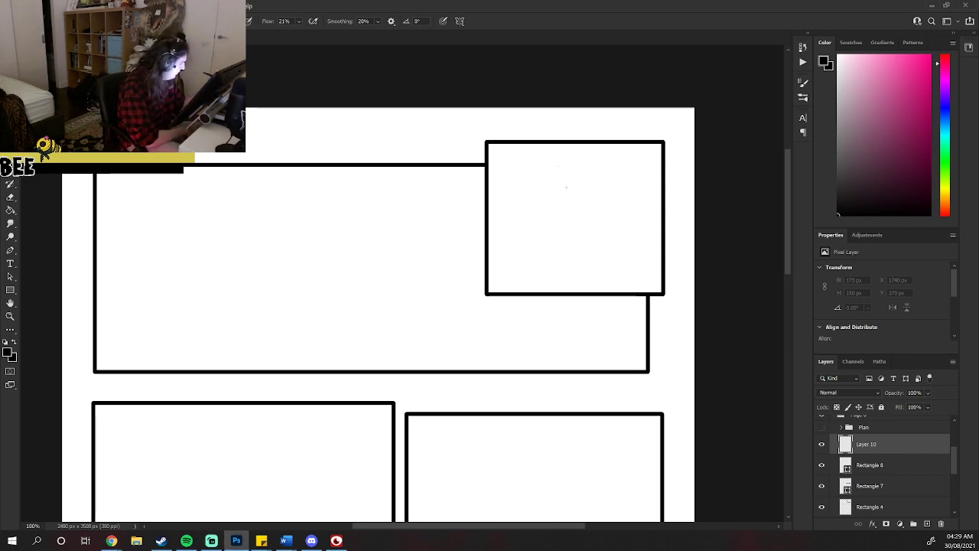
pyautogui.moveTo(521, 212)
pyautogui.mouseDown()
pyautogui.moveTo(544, 205)
pyautogui.moveTo(536, 222)
pyautogui.moveTo(561, 200)
pyautogui.moveTo(558, 209)
pyautogui.mouseUp()
pyautogui.moveTo(561, 201); pyautogui.dragTo(562, 211)
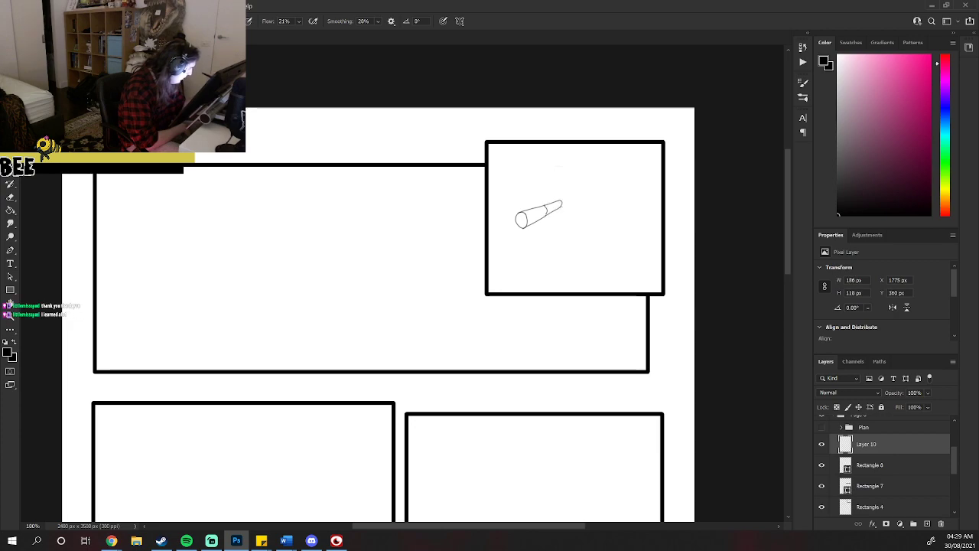
# Block in the curled fingers beside the index finger and sketch the thumb tucked beneath them.
pyautogui.click(569, 202)
pyautogui.moveTo(560, 205)
pyautogui.mouseDown()
pyautogui.moveTo(567, 228)
pyautogui.moveTo(585, 210)
pyautogui.moveTo(573, 229)
pyautogui.mouseUp()
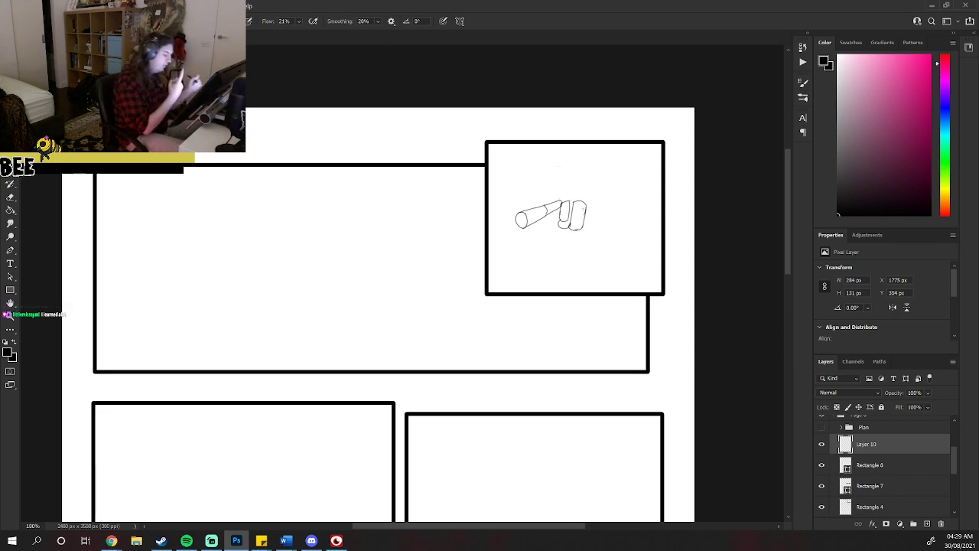
pyautogui.moveTo(586, 219)
pyautogui.mouseDown()
pyautogui.moveTo(598, 223)
pyautogui.moveTo(587, 236)
pyautogui.mouseUp()
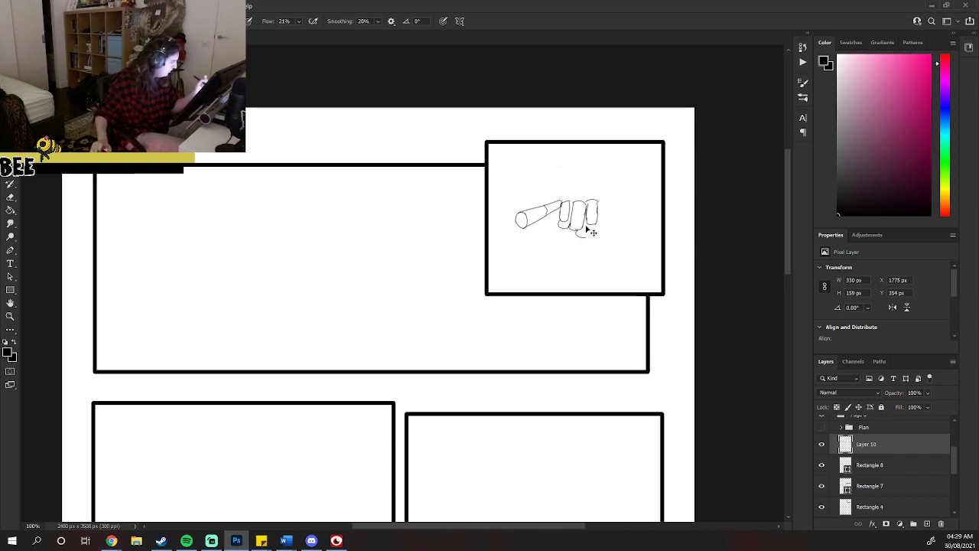
pyautogui.hotkey('ctrl', 'z')
pyautogui.moveTo(546, 227); pyautogui.dragTo(566, 236)
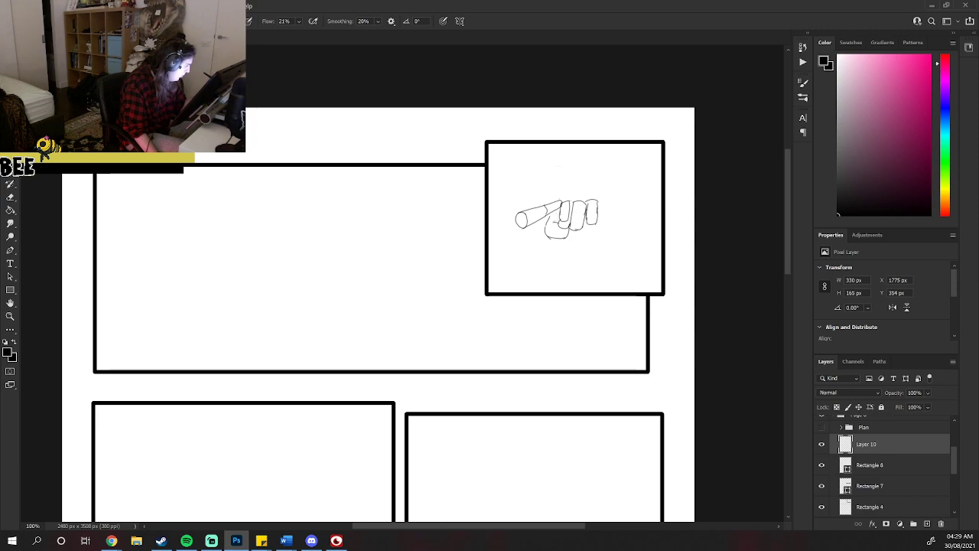
# Add the knuckle contour and refine the curled fingers, erasing the rough outline of the index finger.
pyautogui.moveTo(552, 202); pyautogui.dragTo(592, 193)
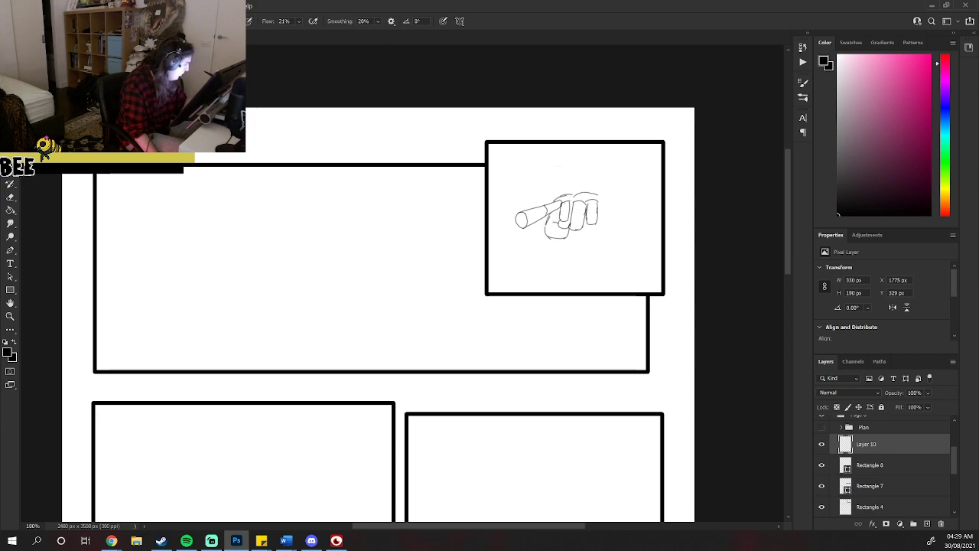
pyautogui.moveTo(541, 217)
pyautogui.mouseDown()
pyautogui.moveTo(560, 211)
pyautogui.moveTo(527, 232)
pyautogui.moveTo(524, 213)
pyautogui.moveTo(527, 236)
pyautogui.moveTo(527, 214)
pyautogui.moveTo(558, 202)
pyautogui.mouseUp()
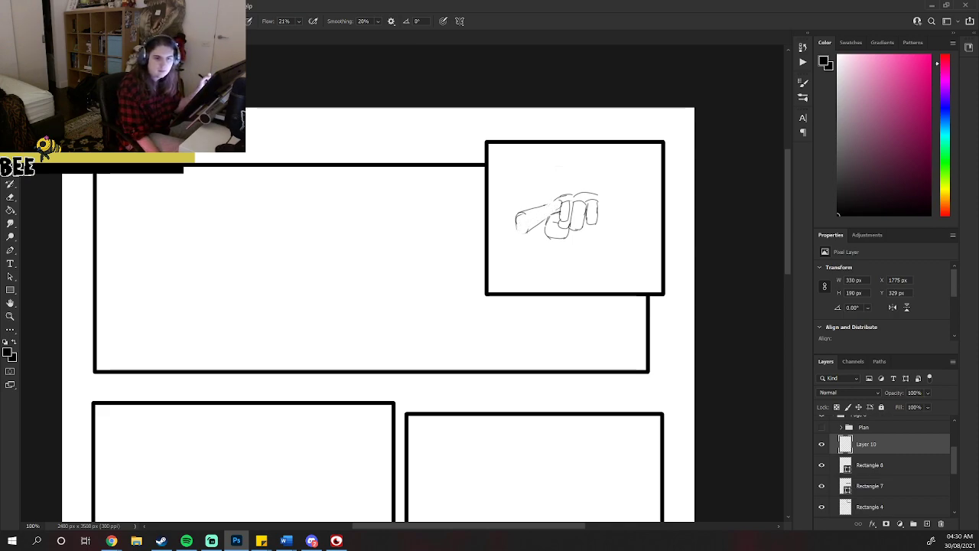
pyautogui.moveTo(552, 209)
pyautogui.mouseDown()
pyautogui.moveTo(563, 226)
pyautogui.moveTo(571, 219)
pyautogui.mouseUp()
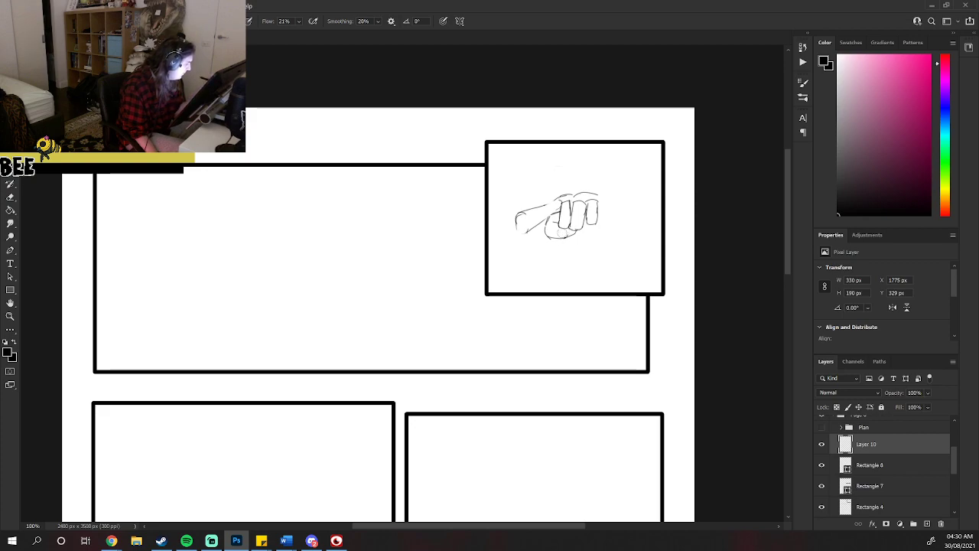
pyautogui.moveTo(557, 217)
pyautogui.mouseDown()
pyautogui.moveTo(553, 198)
pyautogui.moveTo(528, 207)
pyautogui.moveTo(513, 222)
pyautogui.moveTo(525, 242)
pyautogui.mouseUp()
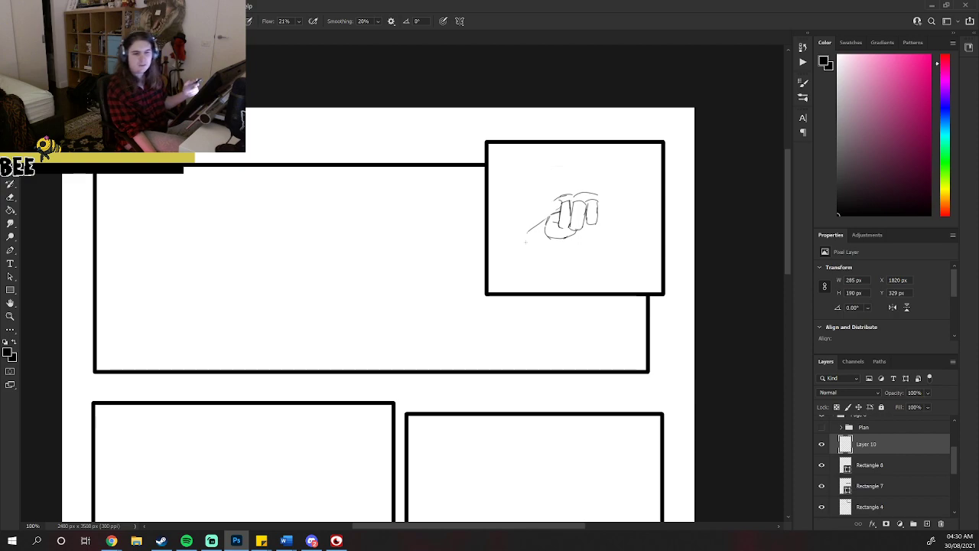
# Redraw the pointing and curled fingers, and extend the wrist and forearm toward the small panel's upper-right corner.
pyautogui.moveTo(560, 207)
pyautogui.mouseDown()
pyautogui.moveTo(528, 232)
pyautogui.moveTo(517, 228)
pyautogui.moveTo(535, 211)
pyautogui.moveTo(575, 229)
pyautogui.mouseUp()
pyautogui.moveTo(575, 205)
pyautogui.mouseDown()
pyautogui.moveTo(572, 225)
pyautogui.moveTo(569, 217)
pyautogui.moveTo(584, 230)
pyautogui.mouseUp()
pyautogui.moveTo(589, 218)
pyautogui.mouseDown()
pyautogui.moveTo(583, 229)
pyautogui.moveTo(598, 220)
pyautogui.moveTo(549, 234)
pyautogui.moveTo(572, 239)
pyautogui.moveTo(586, 226)
pyautogui.moveTo(571, 186)
pyautogui.moveTo(601, 222)
pyautogui.moveTo(612, 182)
pyautogui.moveTo(570, 188)
pyautogui.moveTo(613, 153)
pyautogui.mouseUp()
pyautogui.hotkey('ctrl', 'z')
pyautogui.hotkey('ctrl', 'z')
pyautogui.moveTo(609, 192); pyautogui.dragTo(659, 158)
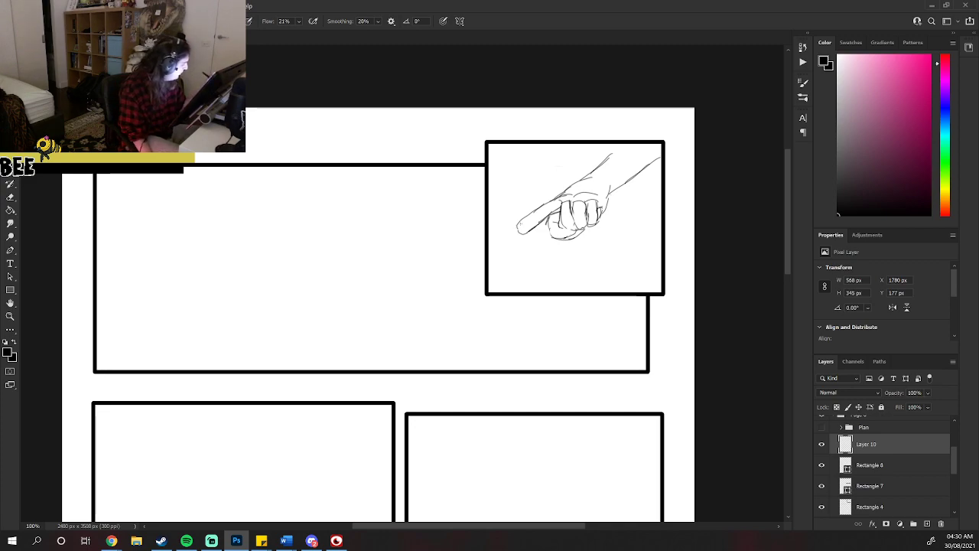
# Add the index fingernail, round off the curled fingers, and strengthen the forearm lines, extending the upper one to the panel frame.
pyautogui.moveTo(528, 223); pyautogui.dragTo(515, 229)
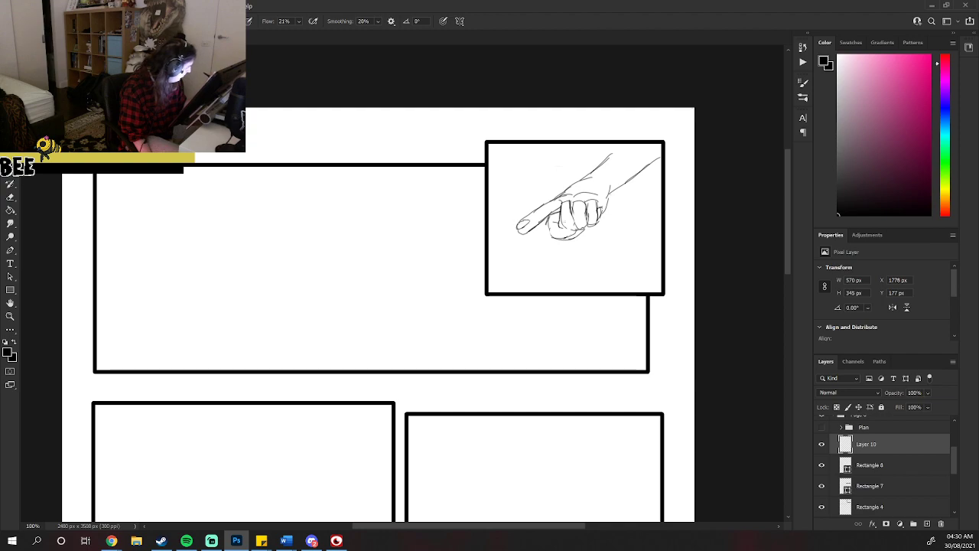
pyautogui.moveTo(574, 225); pyautogui.dragTo(559, 231)
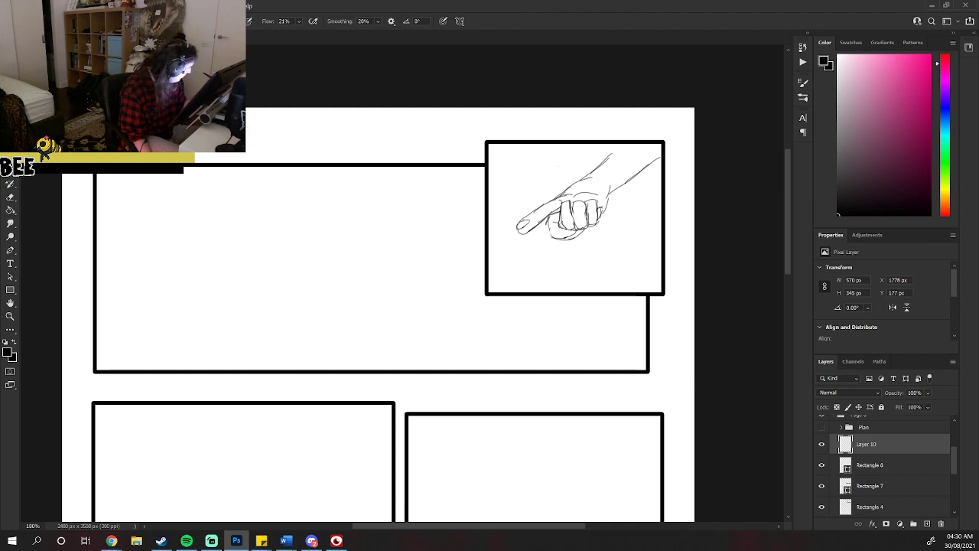
pyautogui.moveTo(563, 202)
pyautogui.mouseDown()
pyautogui.moveTo(601, 199)
pyautogui.moveTo(590, 203)
pyautogui.mouseUp()
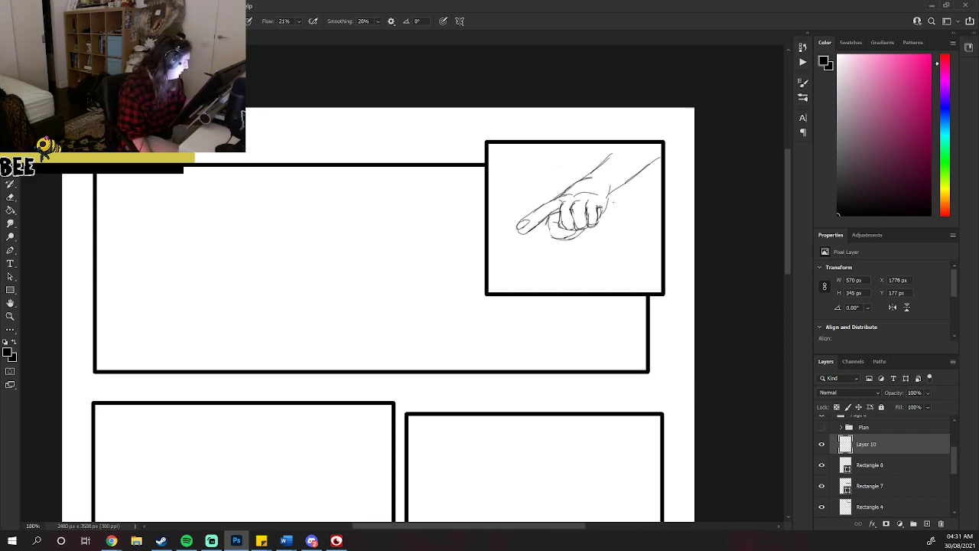
pyautogui.moveTo(613, 194); pyautogui.dragTo(652, 162)
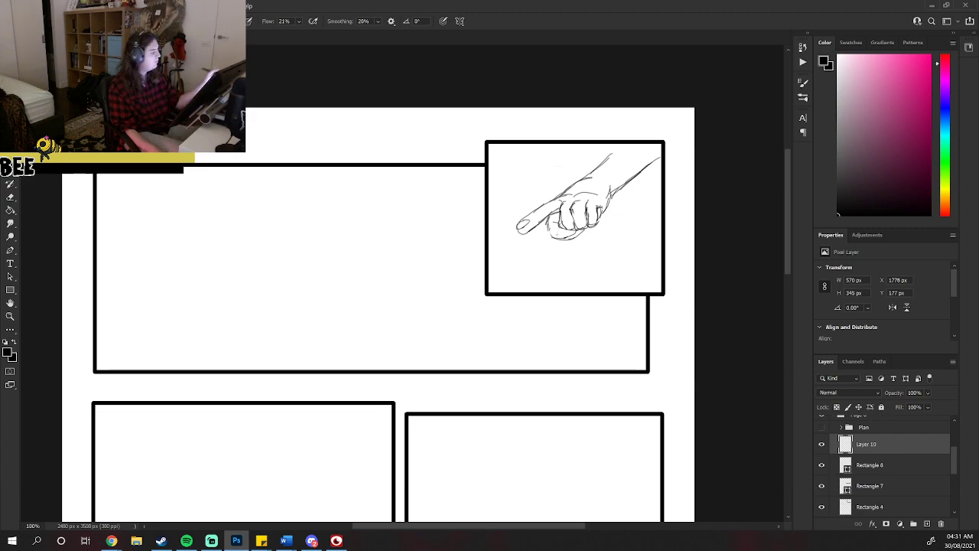
pyautogui.moveTo(610, 154); pyautogui.dragTo(620, 142)
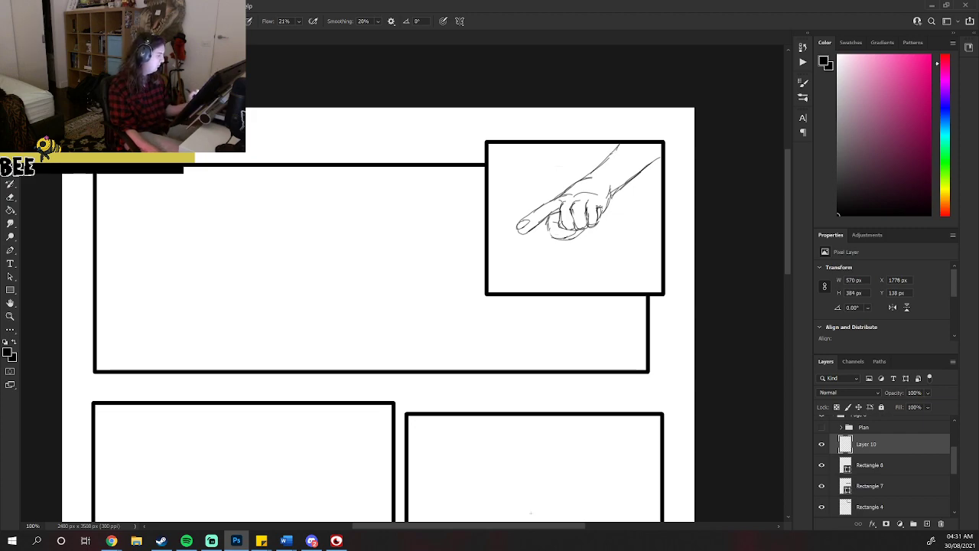
# Rework the thumb's lower outline beneath the curled fingers and clean up its stray lines.
pyautogui.moveTo(549, 237)
pyautogui.mouseDown()
pyautogui.moveTo(551, 220)
pyautogui.moveTo(578, 241)
pyautogui.moveTo(564, 242)
pyautogui.moveTo(552, 230)
pyautogui.moveTo(581, 236)
pyautogui.mouseUp()
pyautogui.moveTo(575, 238); pyautogui.dragTo(584, 232)
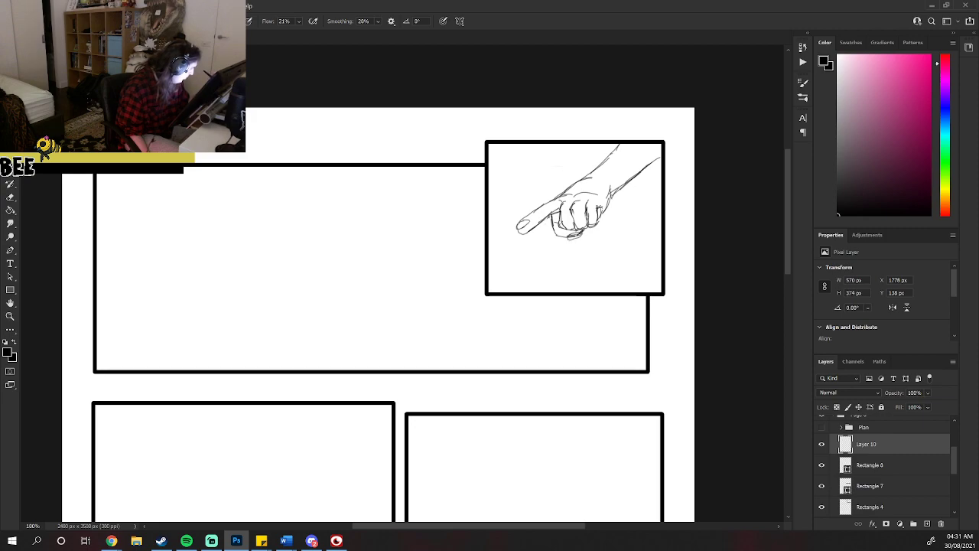
pyautogui.hotkey('ctrl', 'z')
pyautogui.hotkey('ctrl', 'z')
pyautogui.hotkey('ctrl', 'z')
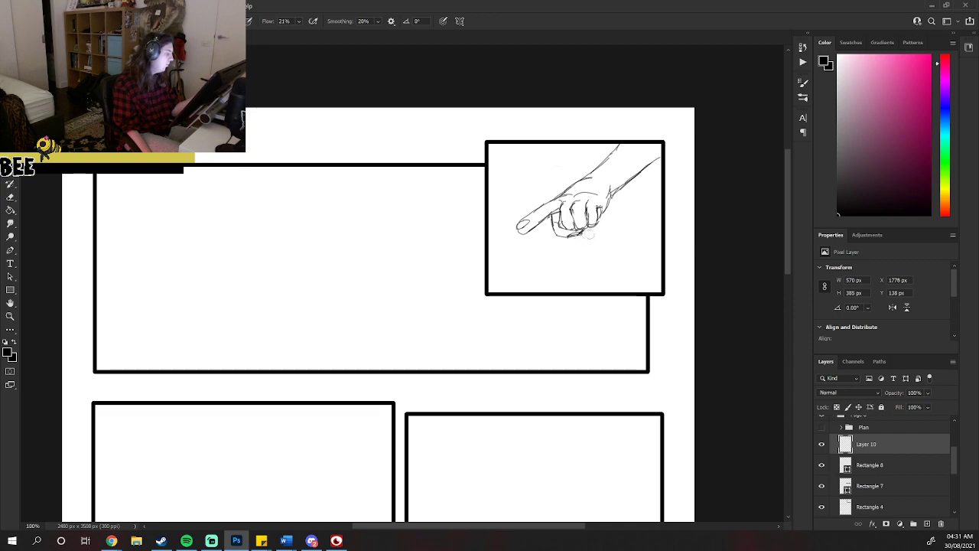
pyautogui.moveTo(558, 238); pyautogui.dragTo(575, 234)
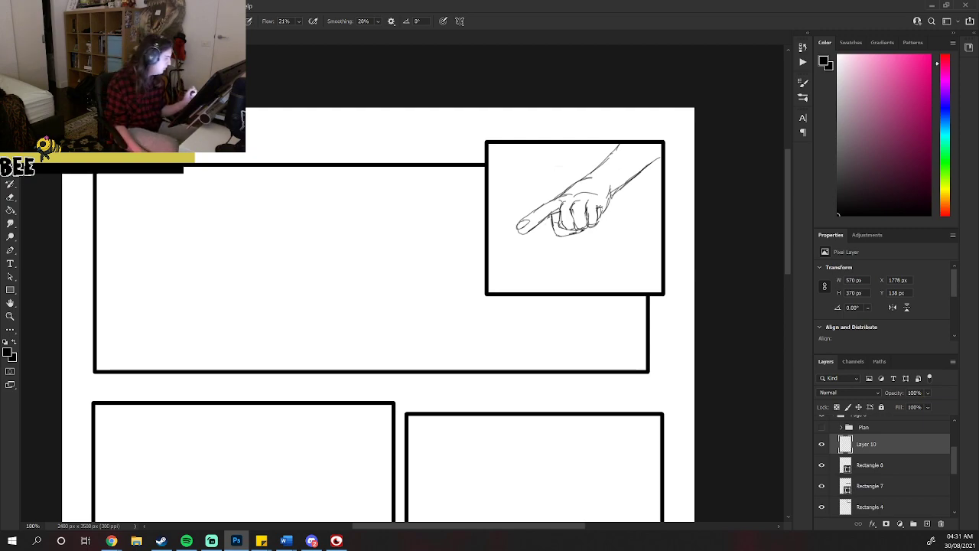
pyautogui.moveTo(519, 526); pyautogui.dragTo(496, 525)
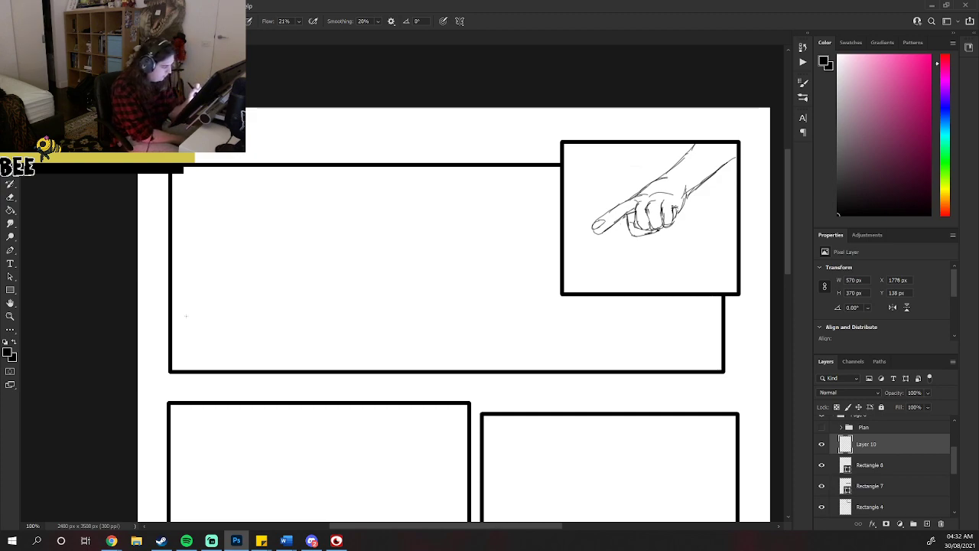
pyautogui.moveTo(192, 283)
pyautogui.mouseDown()
pyautogui.moveTo(178, 314)
pyautogui.moveTo(192, 323)
pyautogui.moveTo(216, 300)
pyautogui.mouseUp()
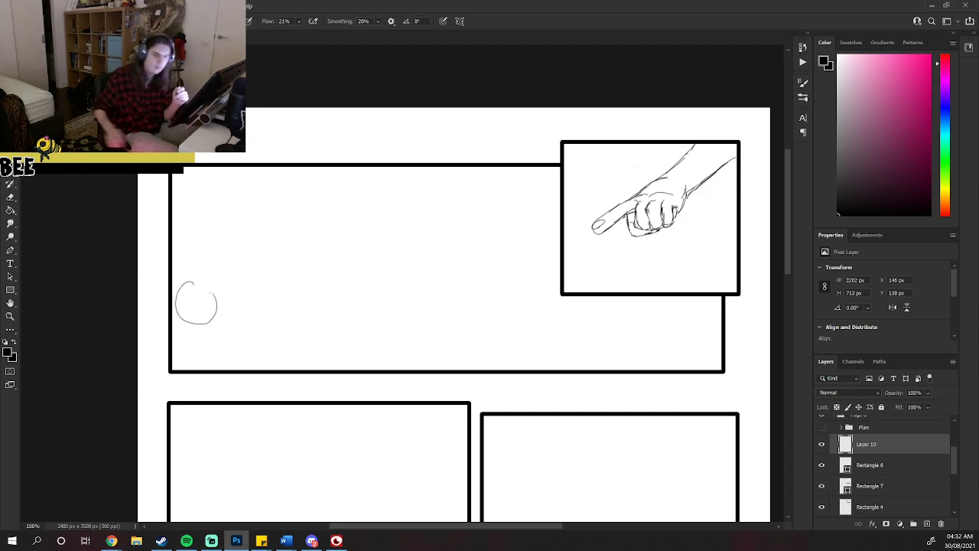
pyautogui.hotkey('ctrl', 'z')
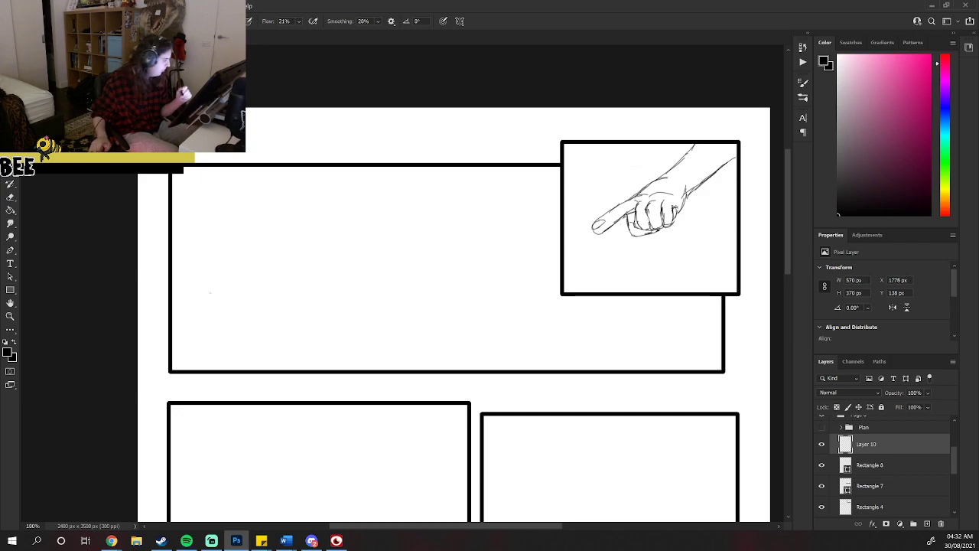
# Collapse and hide the Page 6 group, and show the Page 5 group to review its panel sketches.
pyautogui.press('z')
pyautogui.rightClick(391, 348)
pyautogui.click(421, 351)
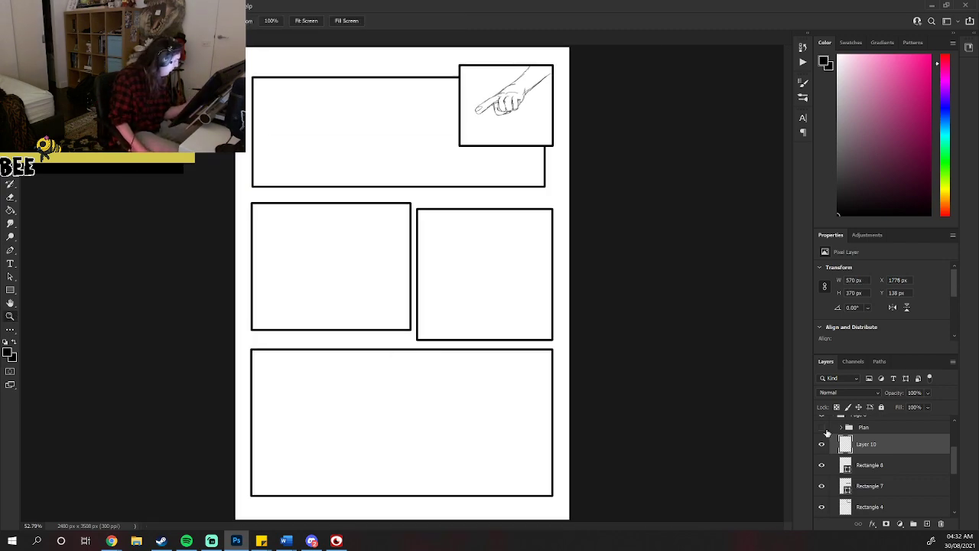
pyautogui.scroll(5, 954, 459)
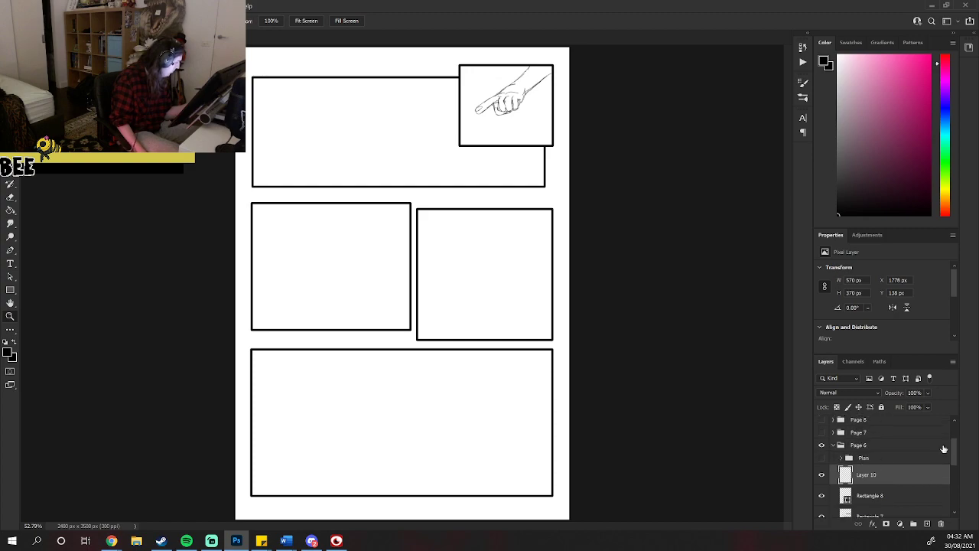
pyautogui.click(834, 446)
pyautogui.click(823, 455)
pyautogui.click(822, 457)
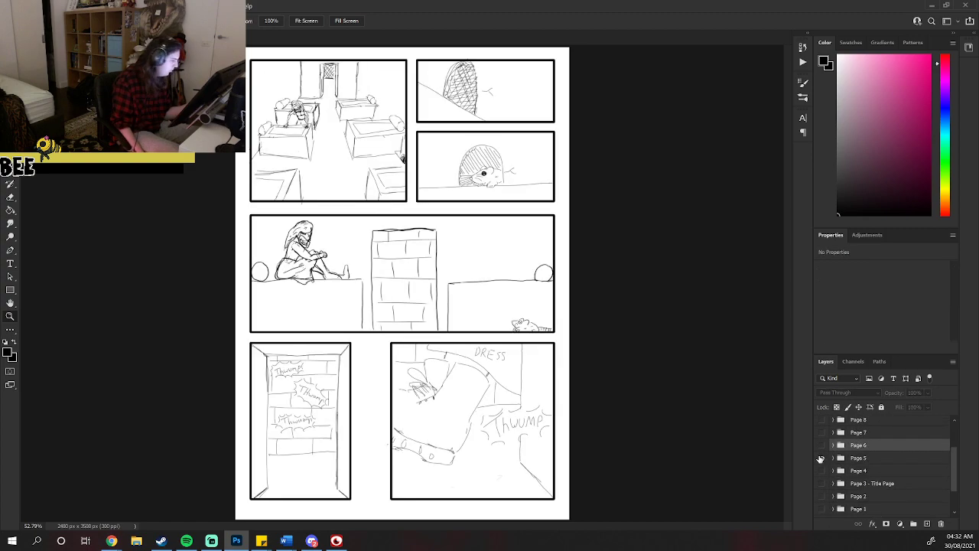
# View the Page 4 sketches in place of Page 5, and return to showing the Page 5 group.
pyautogui.click(823, 458)
pyautogui.click(821, 472)
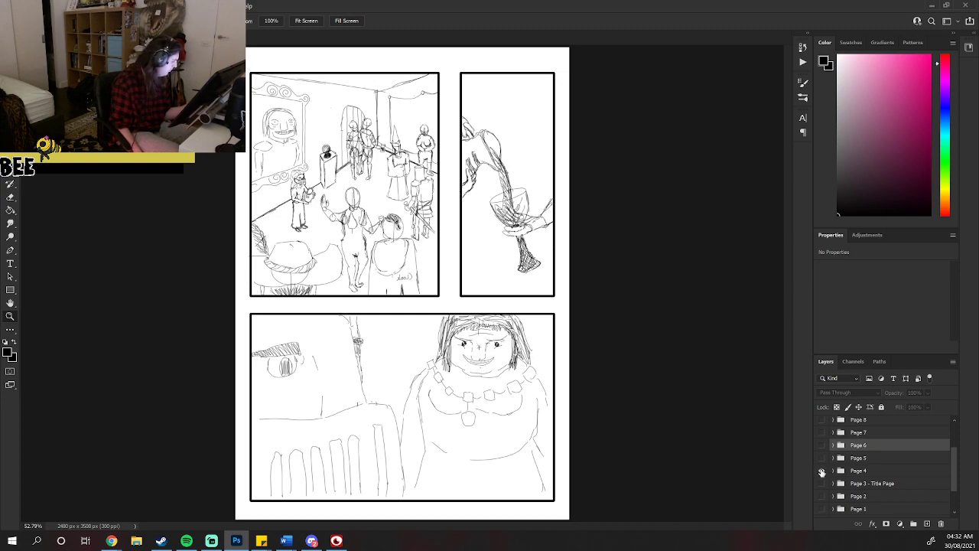
pyautogui.click(821, 471)
pyautogui.click(823, 457)
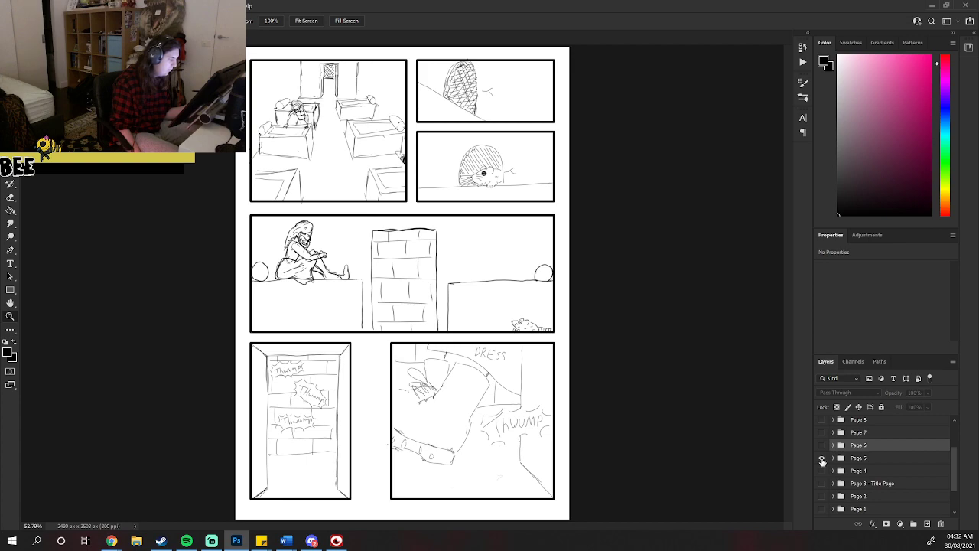
# Hide the Page 5 group, show and expand the Page 6 group, and make Layer 10 active.
pyautogui.click(822, 457)
pyautogui.click(823, 446)
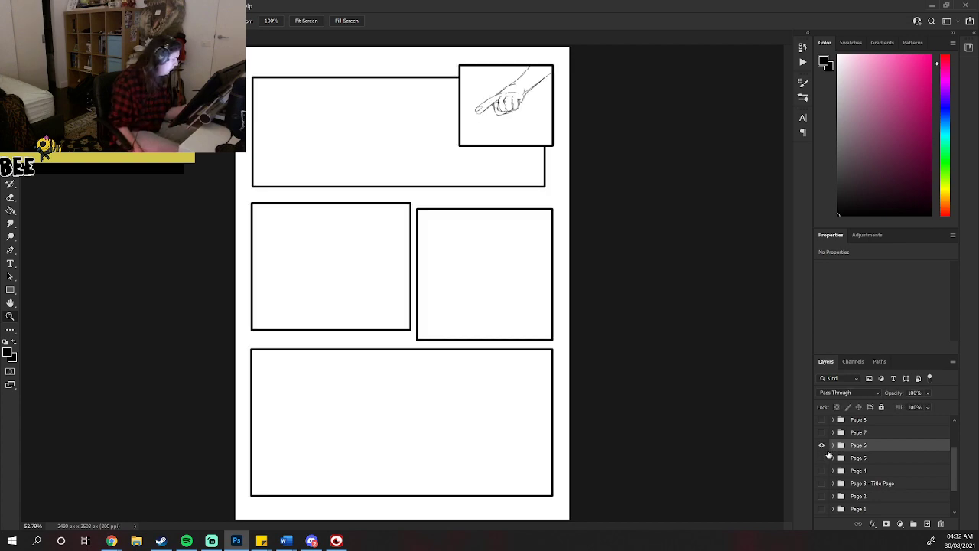
pyautogui.click(833, 445)
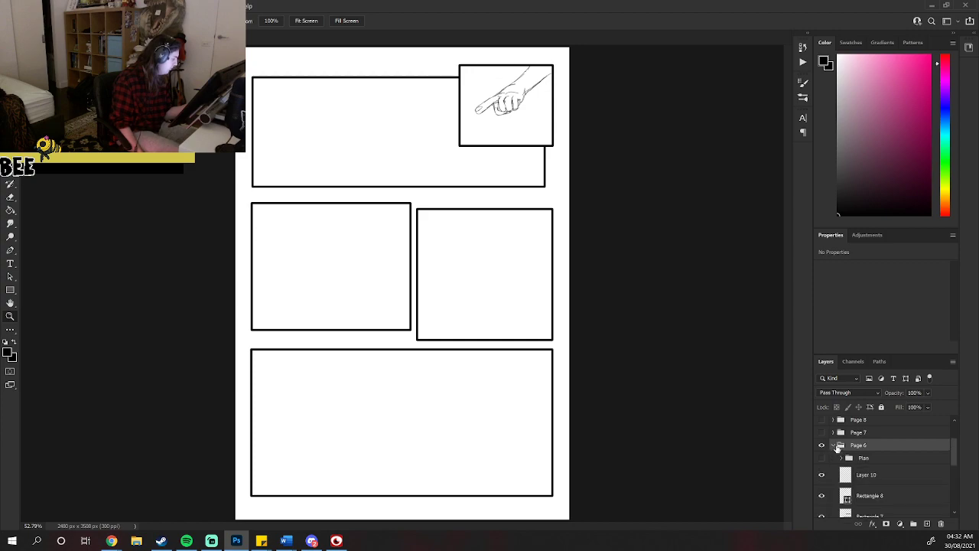
pyautogui.click(889, 474)
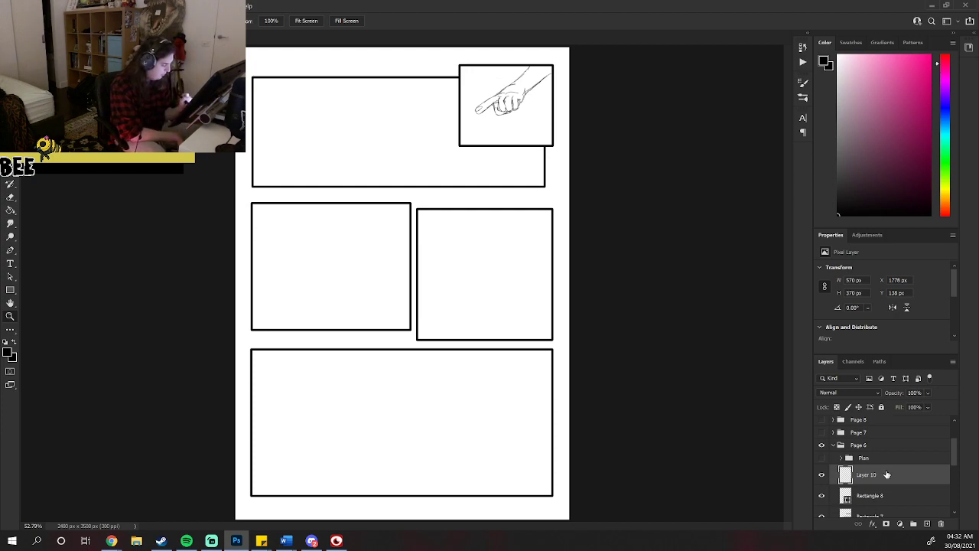
pyautogui.click(311, 540)
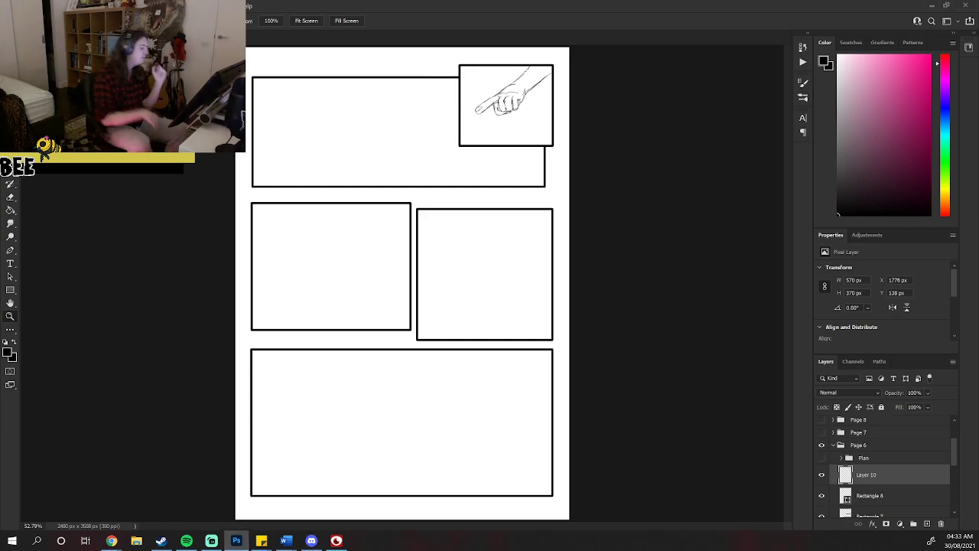
# In the wide top panel, sketch a cylindrical bolster and a long low bed with front and back edges and a squared-off foot end.
pyautogui.scroll(2, 400, 158)
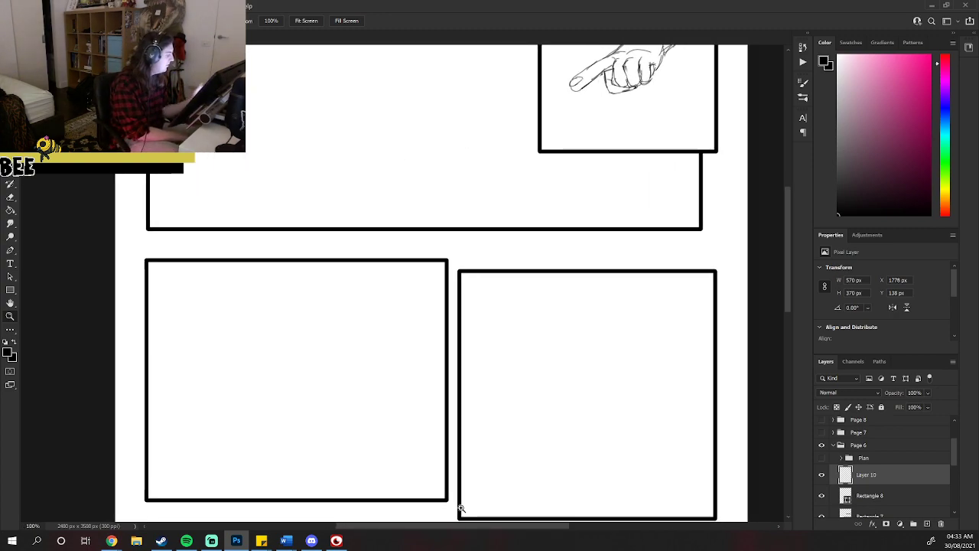
pyautogui.scroll(1, 735, 264)
pyautogui.scroll(-3, 706, 260)
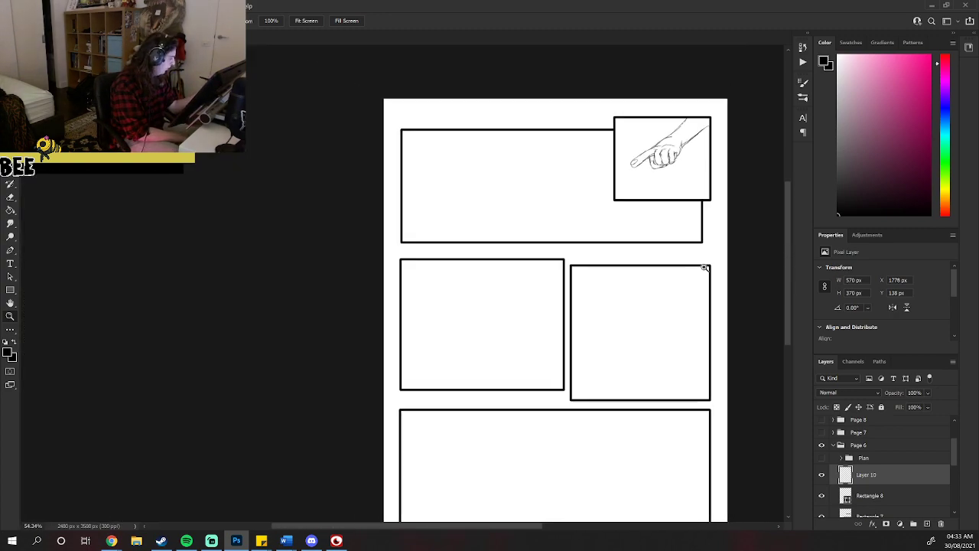
pyautogui.scroll(2, 734, 252)
pyautogui.scroll(1, 763, 243)
pyautogui.scroll(1, 651, 268)
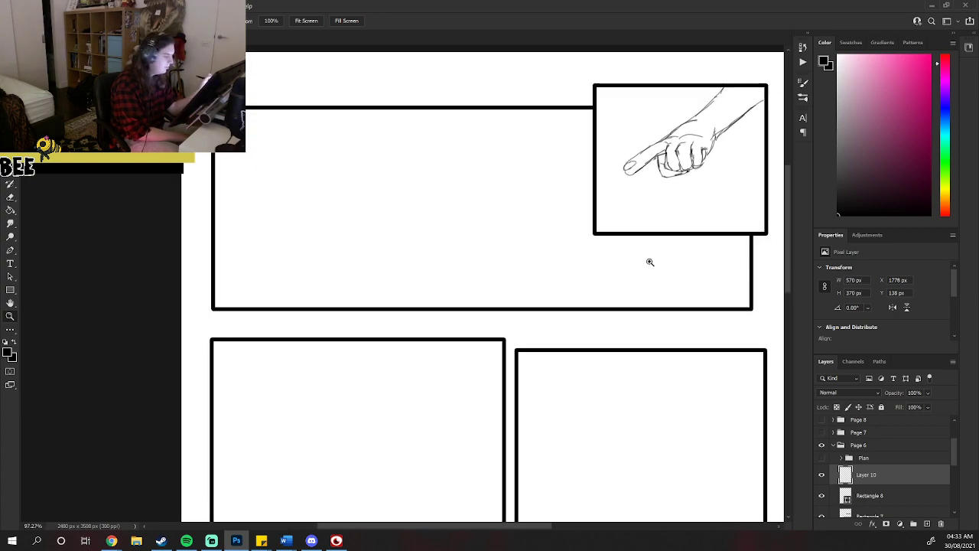
pyautogui.press('b')
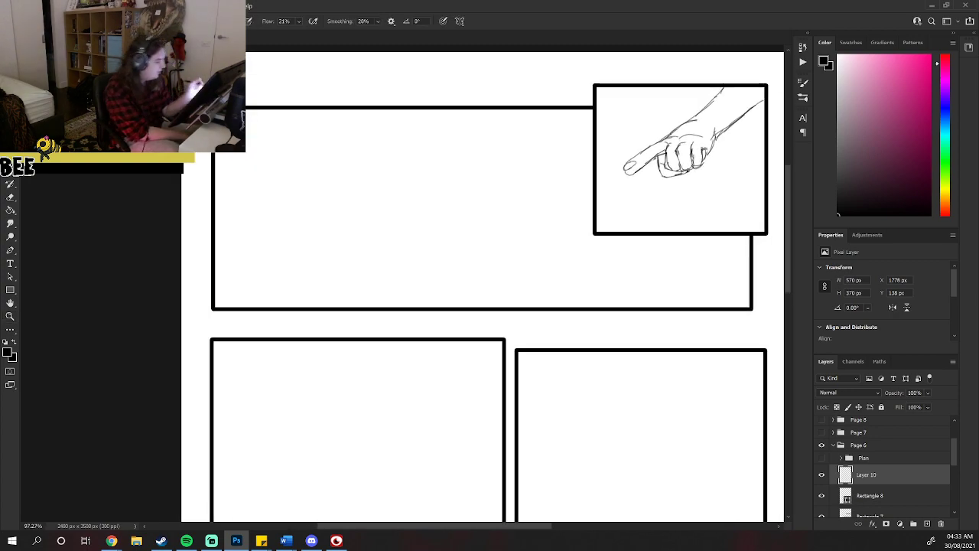
pyautogui.moveTo(243, 234)
pyautogui.mouseDown()
pyautogui.moveTo(218, 248)
pyautogui.moveTo(222, 274)
pyautogui.moveTo(245, 279)
pyautogui.moveTo(258, 261)
pyautogui.moveTo(244, 235)
pyautogui.mouseUp()
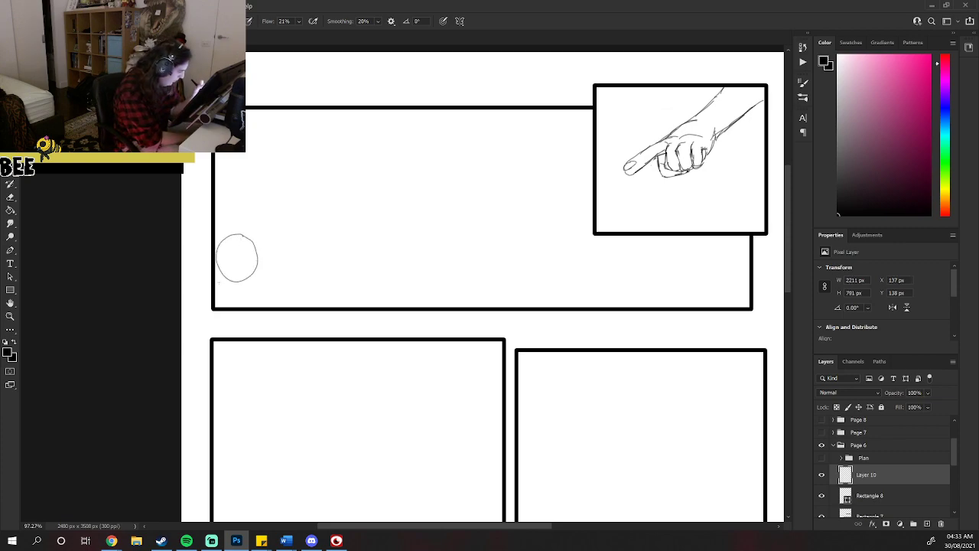
pyautogui.moveTo(232, 282)
pyautogui.mouseDown()
pyautogui.moveTo(466, 279)
pyautogui.moveTo(468, 298)
pyautogui.mouseUp()
pyautogui.moveTo(241, 234); pyautogui.dragTo(282, 236)
pyautogui.moveTo(246, 280); pyautogui.dragTo(287, 274)
pyautogui.moveTo(283, 239); pyautogui.dragTo(287, 273)
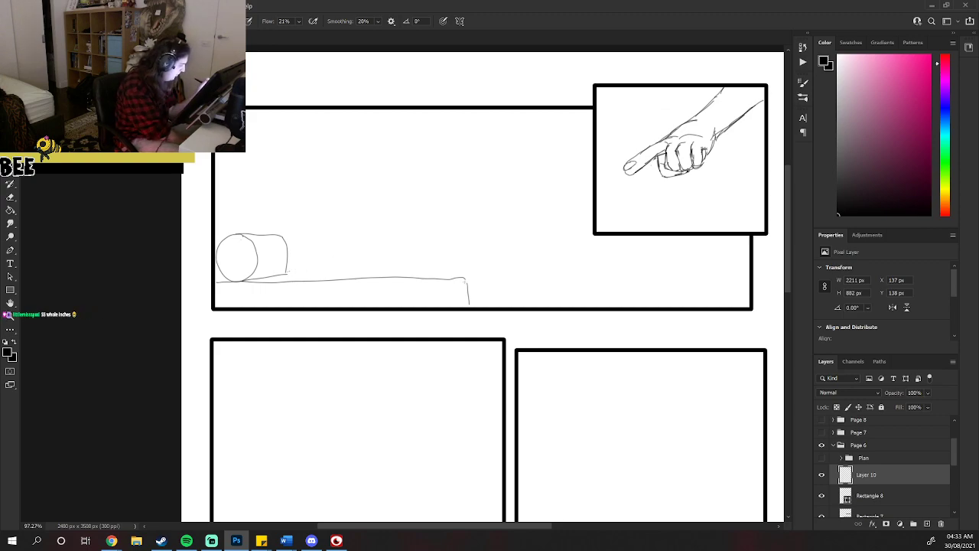
pyautogui.moveTo(468, 278)
pyautogui.mouseDown()
pyautogui.moveTo(488, 273)
pyautogui.moveTo(497, 303)
pyautogui.moveTo(356, 270)
pyautogui.moveTo(273, 280)
pyautogui.mouseUp()
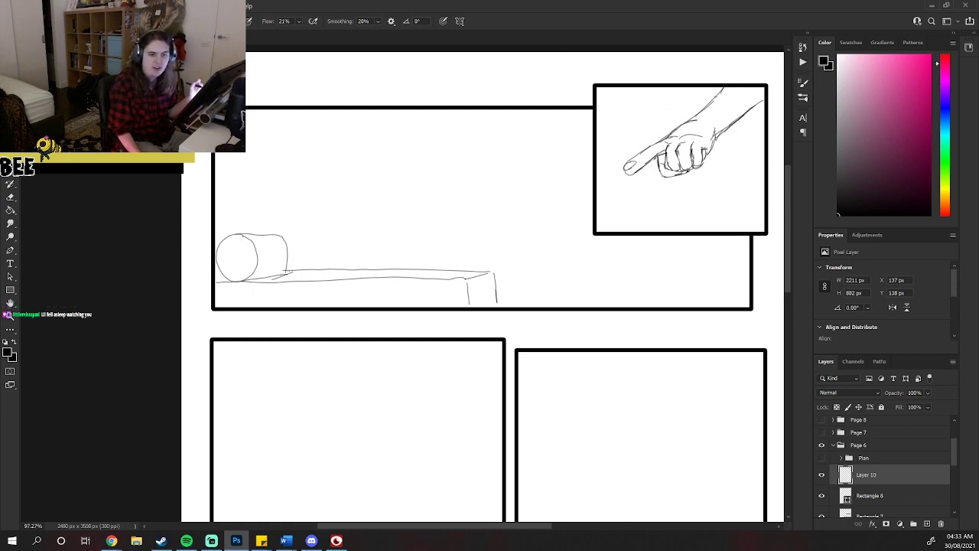
# Add dark slanted lines across both ends of the bed surface and redraw its front edge slightly lower.
pyautogui.moveTo(264, 280)
pyautogui.mouseDown()
pyautogui.moveTo(271, 272)
pyautogui.moveTo(443, 277)
pyautogui.mouseUp()
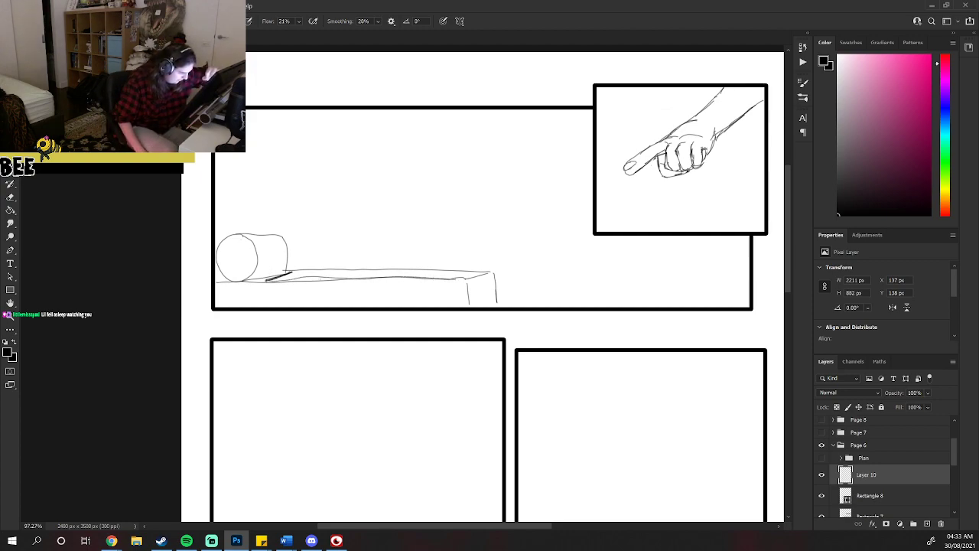
pyautogui.moveTo(294, 272); pyautogui.dragTo(473, 275)
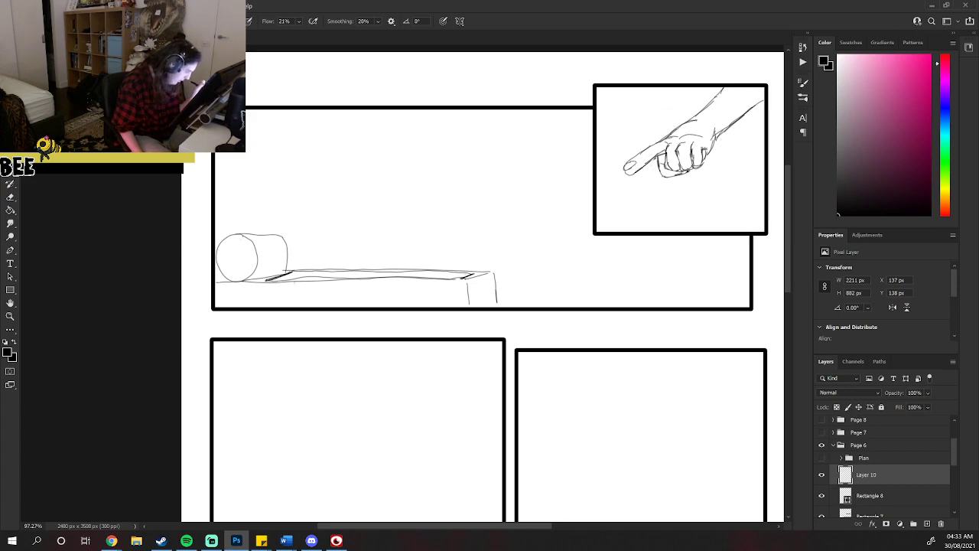
pyautogui.moveTo(286, 281); pyautogui.dragTo(361, 274)
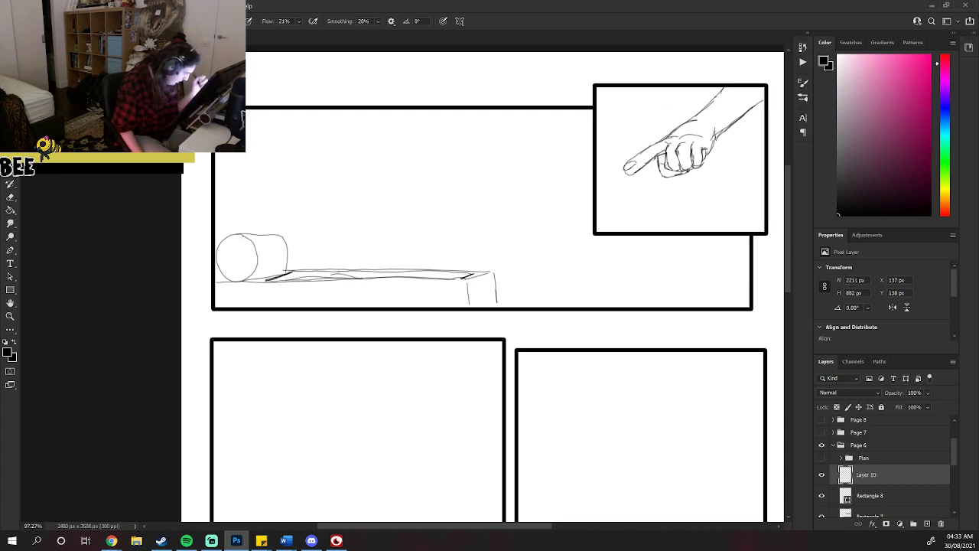
pyautogui.moveTo(468, 275)
pyautogui.mouseDown()
pyautogui.moveTo(269, 283)
pyautogui.moveTo(467, 285)
pyautogui.mouseUp()
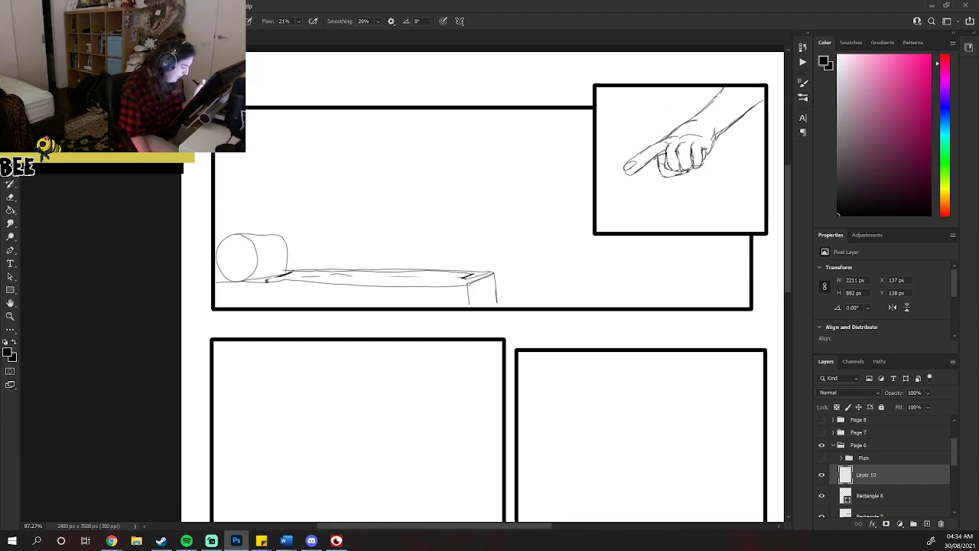
pyautogui.moveTo(265, 280); pyautogui.dragTo(278, 275)
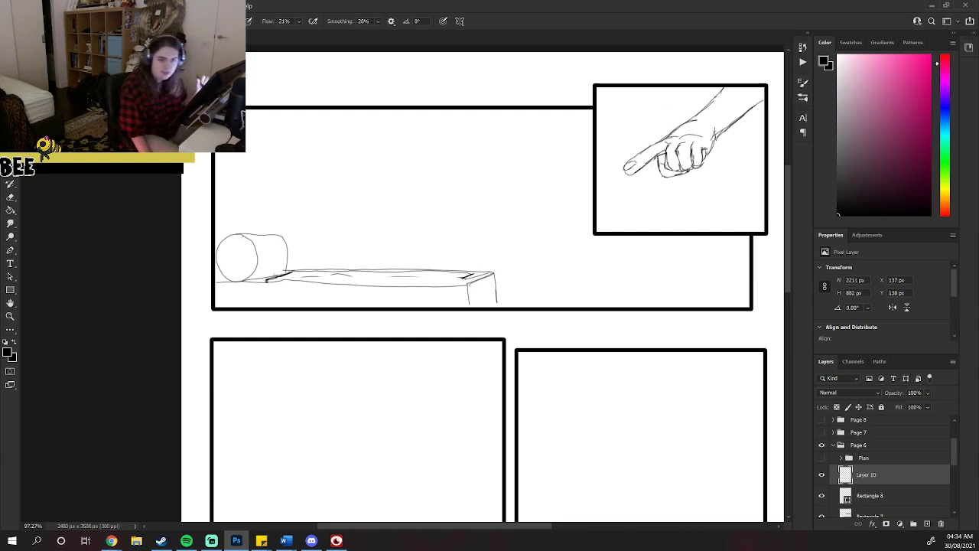
pyautogui.moveTo(270, 279)
pyautogui.mouseDown()
pyautogui.moveTo(465, 286)
pyautogui.moveTo(456, 284)
pyautogui.mouseUp()
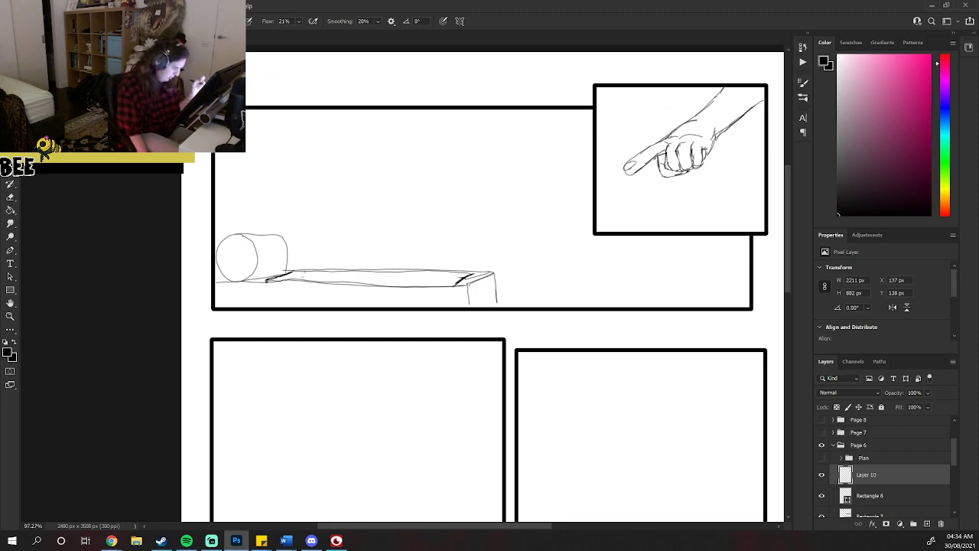
# Add a second slanted stroke beside the bolster and long inner lines running along the bed surface, undoing one stray curve.
pyautogui.moveTo(280, 280); pyautogui.dragTo(291, 275)
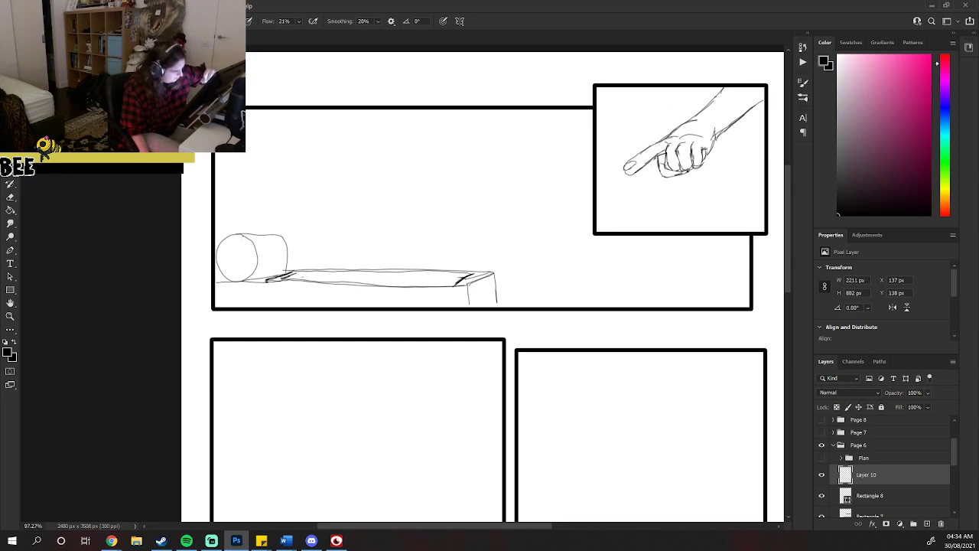
pyautogui.moveTo(283, 278); pyautogui.dragTo(331, 277)
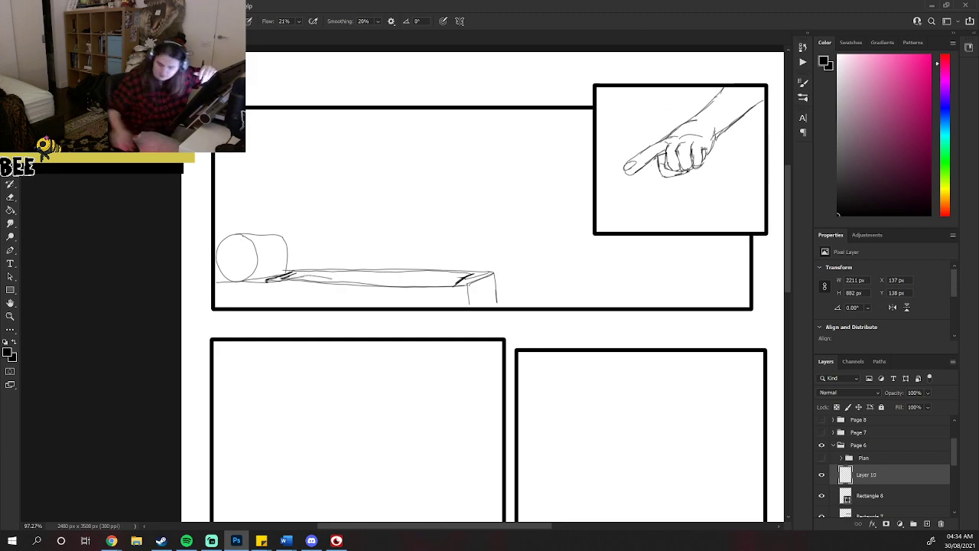
pyautogui.hotkey('ctrl', 'z')
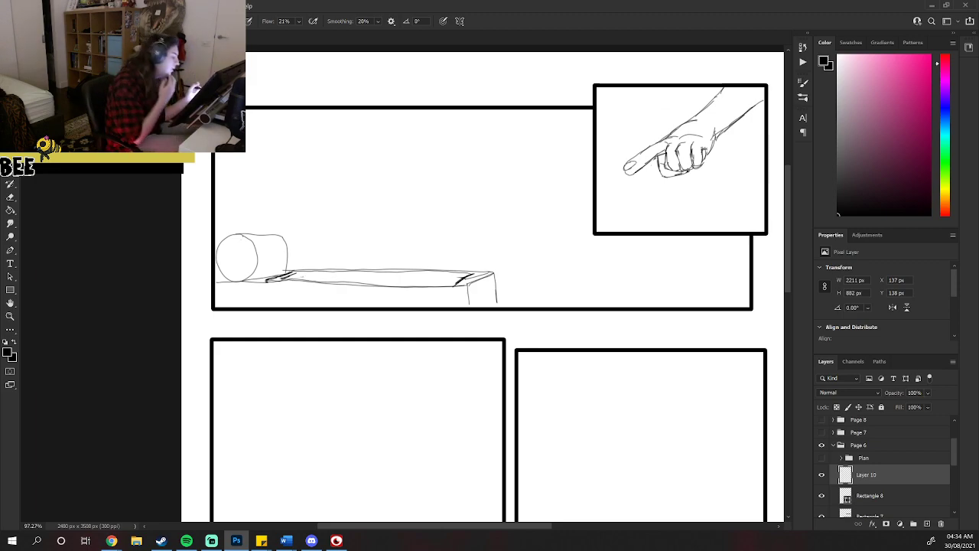
pyautogui.moveTo(296, 275); pyautogui.dragTo(460, 276)
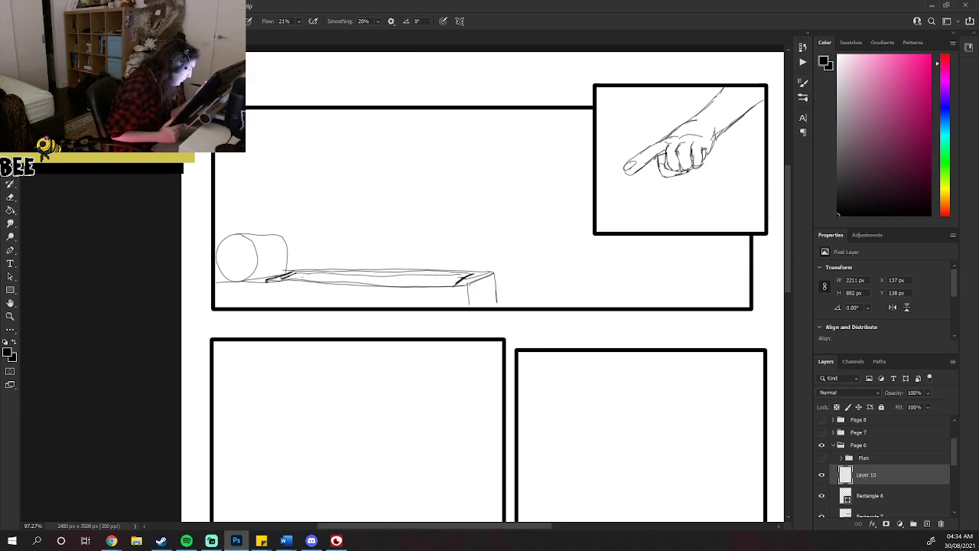
pyautogui.moveTo(284, 276); pyautogui.dragTo(441, 284)
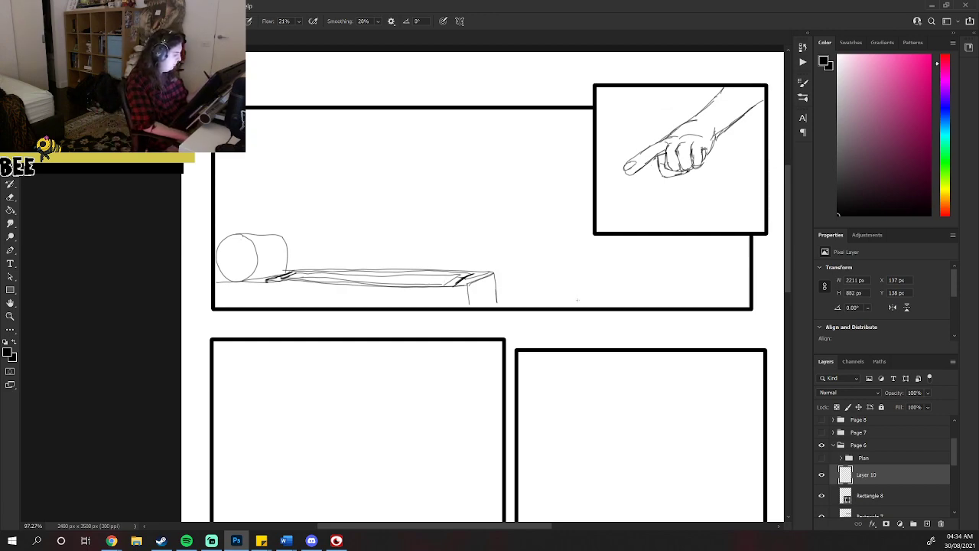
# Draw two vertical doorway edges beyond the bed's foot and outline a figure in the doorway with one arm pointing at the bed.
pyautogui.moveTo(575, 304); pyautogui.dragTo(571, 125)
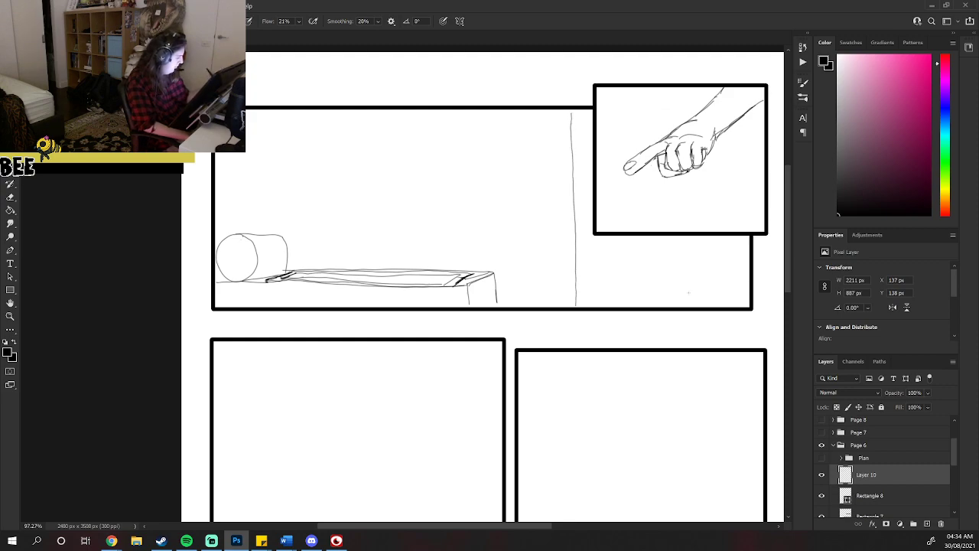
pyautogui.moveTo(700, 304); pyautogui.dragTo(701, 238)
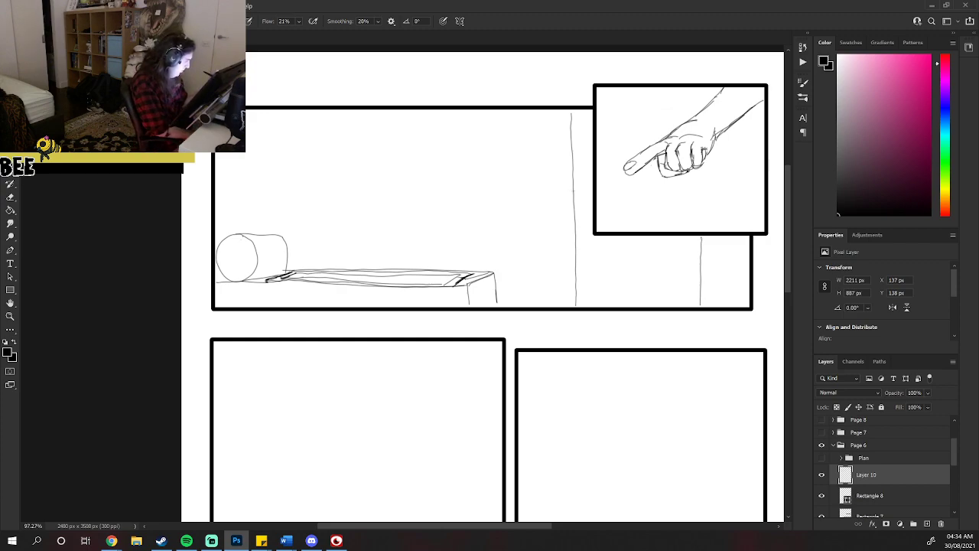
pyautogui.moveTo(574, 128)
pyautogui.mouseDown()
pyautogui.moveTo(560, 162)
pyautogui.moveTo(575, 175)
pyautogui.moveTo(568, 187)
pyautogui.mouseUp()
pyautogui.moveTo(570, 173)
pyautogui.mouseDown()
pyautogui.moveTo(531, 201)
pyautogui.moveTo(565, 203)
pyautogui.moveTo(547, 220)
pyautogui.moveTo(531, 220)
pyautogui.moveTo(530, 204)
pyautogui.moveTo(516, 211)
pyautogui.moveTo(541, 219)
pyautogui.moveTo(512, 218)
pyautogui.moveTo(501, 222)
pyautogui.moveTo(517, 224)
pyautogui.moveTo(501, 225)
pyautogui.moveTo(507, 233)
pyautogui.moveTo(491, 234)
pyautogui.moveTo(567, 245)
pyautogui.mouseUp()
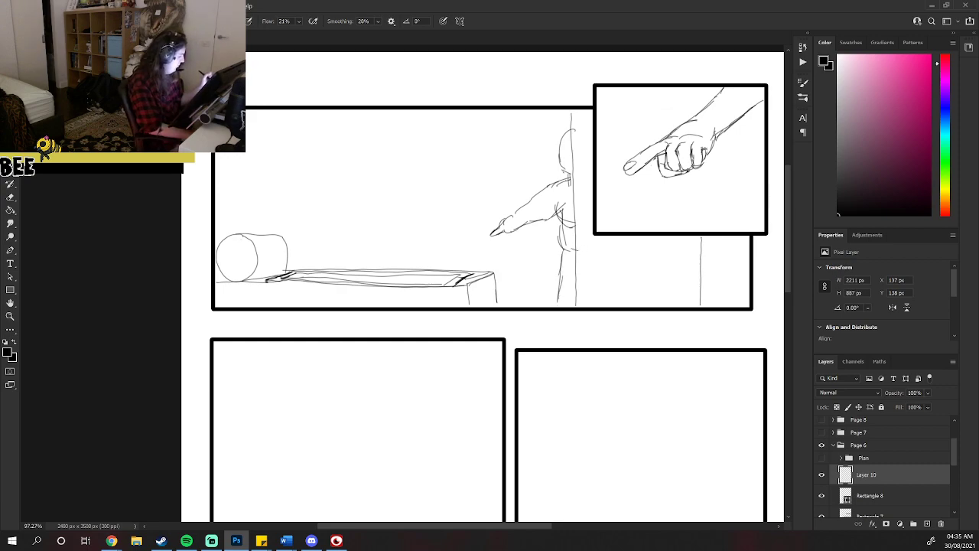
# Fill the pointing figure and the doorway with solid black as a silhouette, using the Hard Round brush at 66 px.
pyautogui.rightClick(712, 296)
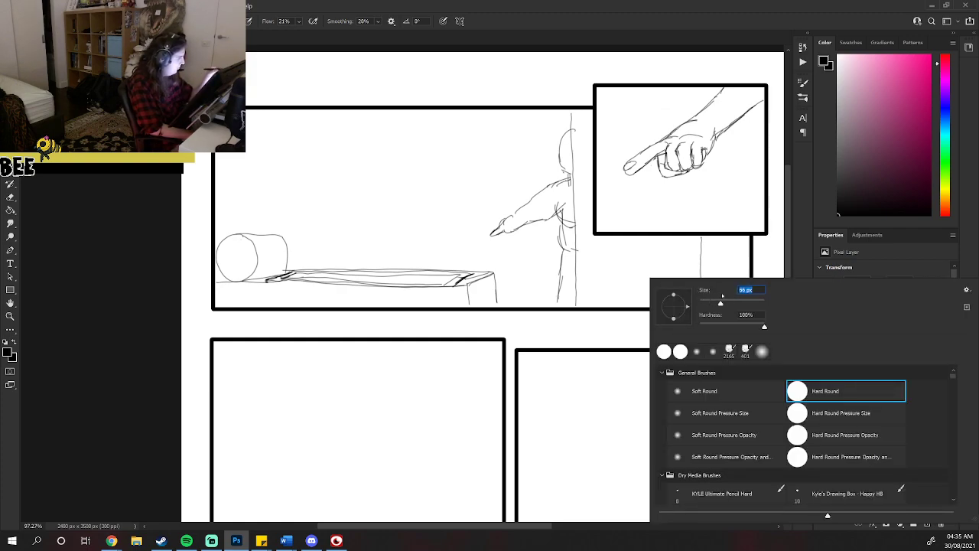
pyautogui.press('Return')
pyautogui.moveTo(572, 277)
pyautogui.mouseDown()
pyautogui.moveTo(574, 302)
pyautogui.moveTo(562, 313)
pyautogui.moveTo(566, 251)
pyautogui.moveTo(574, 258)
pyautogui.moveTo(567, 201)
pyautogui.moveTo(566, 214)
pyautogui.mouseUp()
pyautogui.moveTo(496, 232)
pyautogui.mouseDown()
pyautogui.moveTo(568, 181)
pyautogui.moveTo(578, 179)
pyautogui.moveTo(497, 231)
pyautogui.moveTo(546, 216)
pyautogui.moveTo(555, 208)
pyautogui.moveTo(534, 218)
pyautogui.moveTo(572, 184)
pyautogui.moveTo(569, 196)
pyautogui.moveTo(574, 188)
pyautogui.moveTo(594, 199)
pyautogui.moveTo(562, 164)
pyautogui.moveTo(565, 140)
pyautogui.moveTo(576, 136)
pyautogui.moveTo(582, 176)
pyautogui.moveTo(574, 111)
pyautogui.moveTo(591, 113)
pyautogui.moveTo(589, 148)
pyautogui.moveTo(582, 125)
pyautogui.moveTo(590, 285)
pyautogui.moveTo(583, 280)
pyautogui.moveTo(581, 303)
pyautogui.moveTo(688, 297)
pyautogui.mouseUp()
pyautogui.moveTo(696, 235)
pyautogui.mouseDown()
pyautogui.moveTo(695, 306)
pyautogui.moveTo(693, 288)
pyautogui.moveTo(669, 285)
pyautogui.moveTo(656, 268)
pyautogui.moveTo(624, 268)
pyautogui.moveTo(636, 280)
pyautogui.moveTo(598, 269)
pyautogui.moveTo(611, 242)
pyautogui.moveTo(625, 241)
pyautogui.moveTo(630, 273)
pyautogui.moveTo(669, 280)
pyautogui.moveTo(689, 251)
pyautogui.moveTo(654, 243)
pyautogui.moveTo(671, 246)
pyautogui.mouseUp()
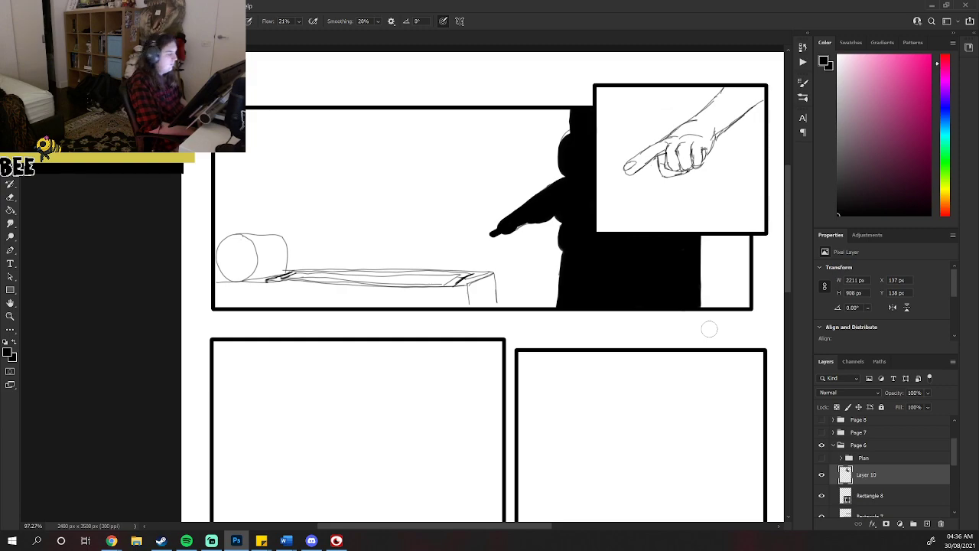
# View the whole page, collapse the Page 6 group, and show Page 5 in its place for comparison before returning to Page 6.
pyautogui.press('z')
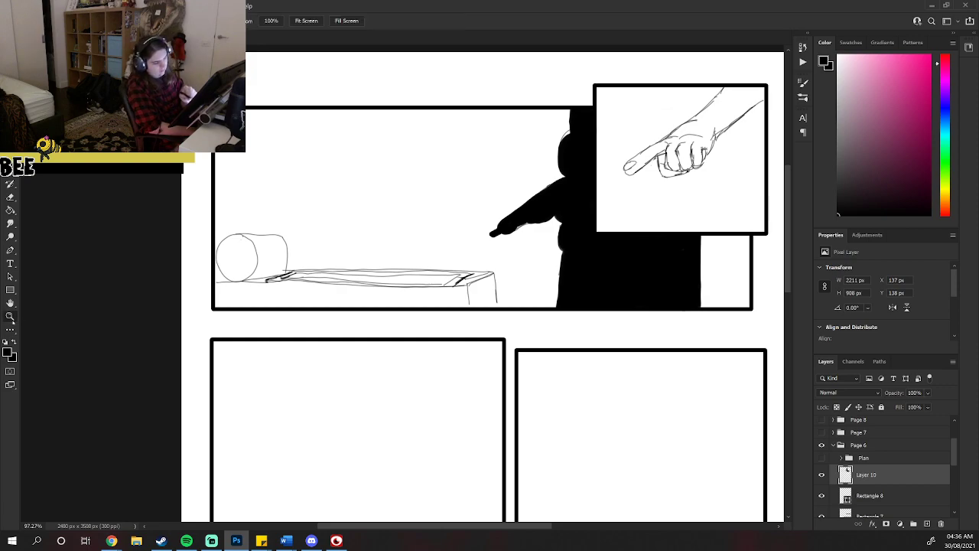
pyautogui.hotkey('ctrl', '0')
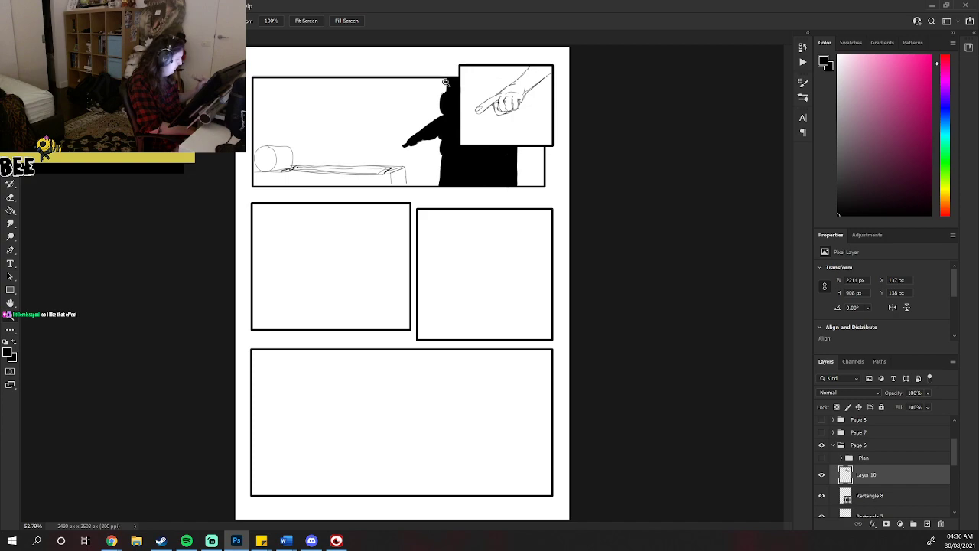
pyautogui.click(833, 445)
pyautogui.click(821, 445)
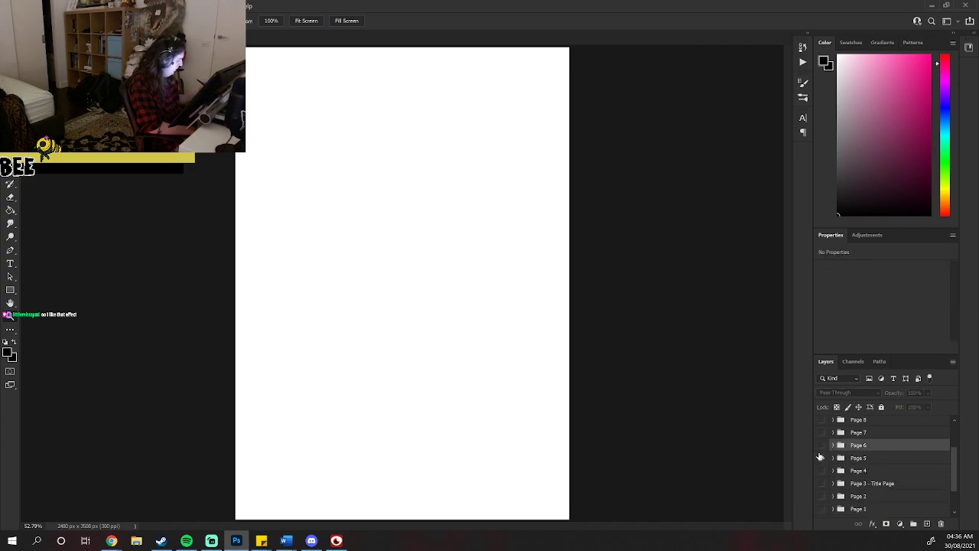
pyautogui.click(820, 457)
pyautogui.click(822, 458)
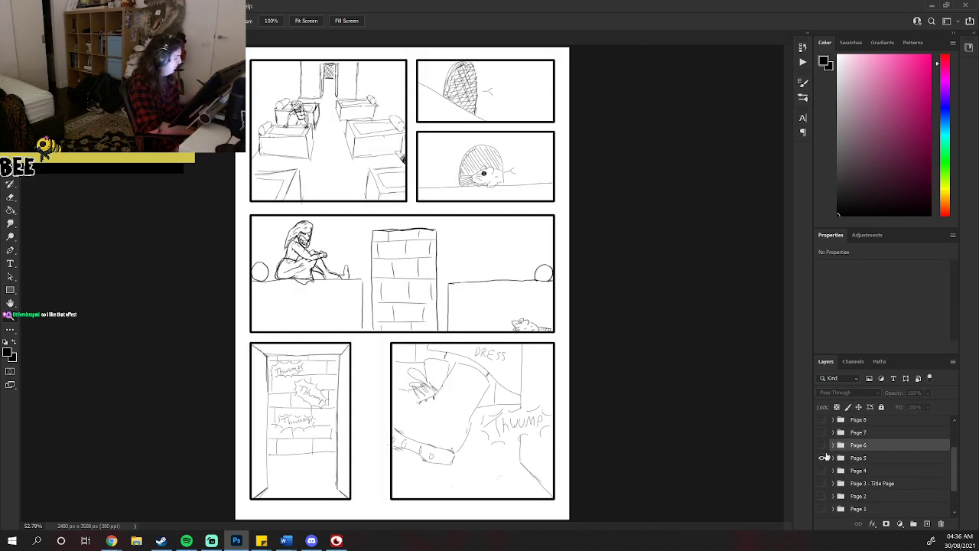
pyautogui.click(823, 457)
pyautogui.click(821, 445)
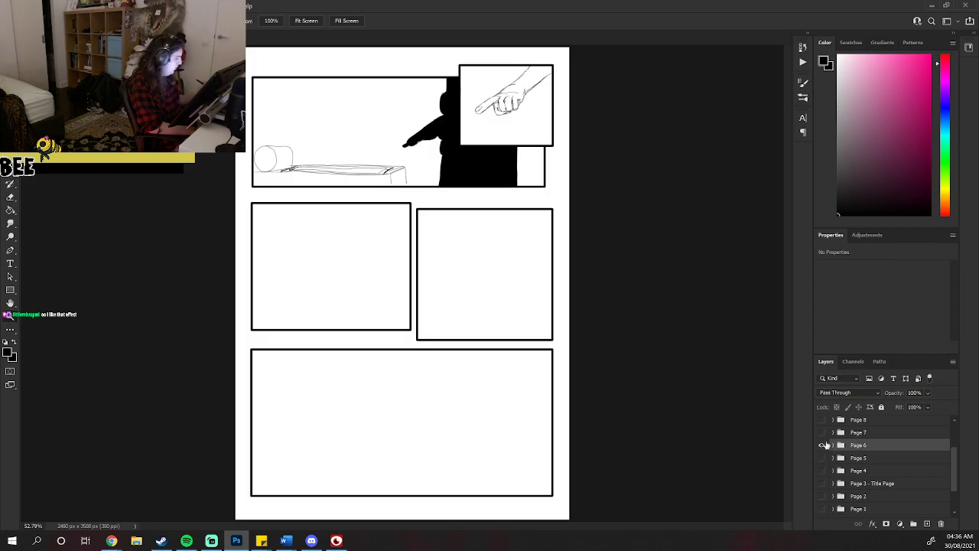
# Review the Page 7 and Page 8 groups in place of Page 6, and return to showing Page 6.
pyautogui.click(822, 444)
pyautogui.click(821, 432)
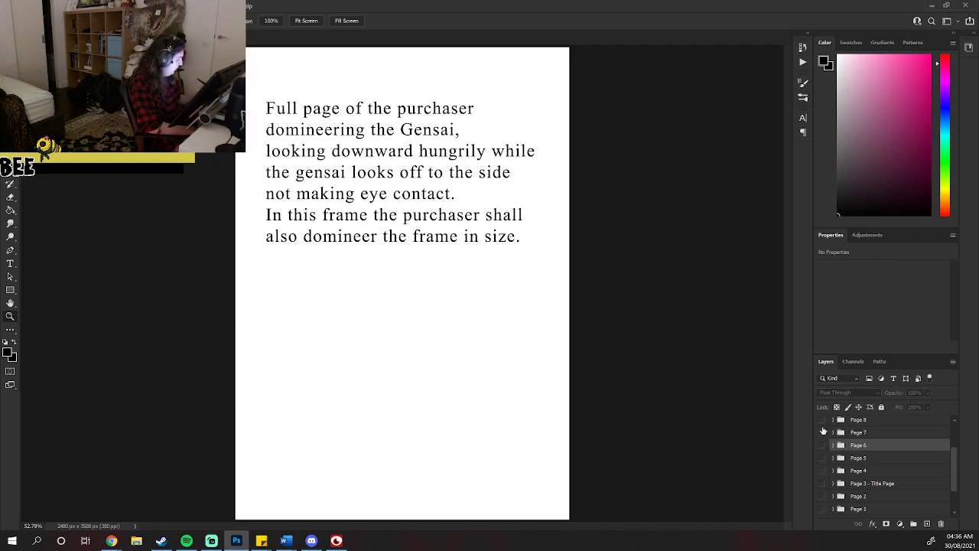
pyautogui.click(823, 432)
pyautogui.click(822, 419)
pyautogui.click(821, 419)
pyautogui.click(822, 432)
pyautogui.click(822, 432)
pyautogui.click(821, 419)
pyautogui.click(822, 432)
pyautogui.click(822, 433)
pyautogui.click(822, 419)
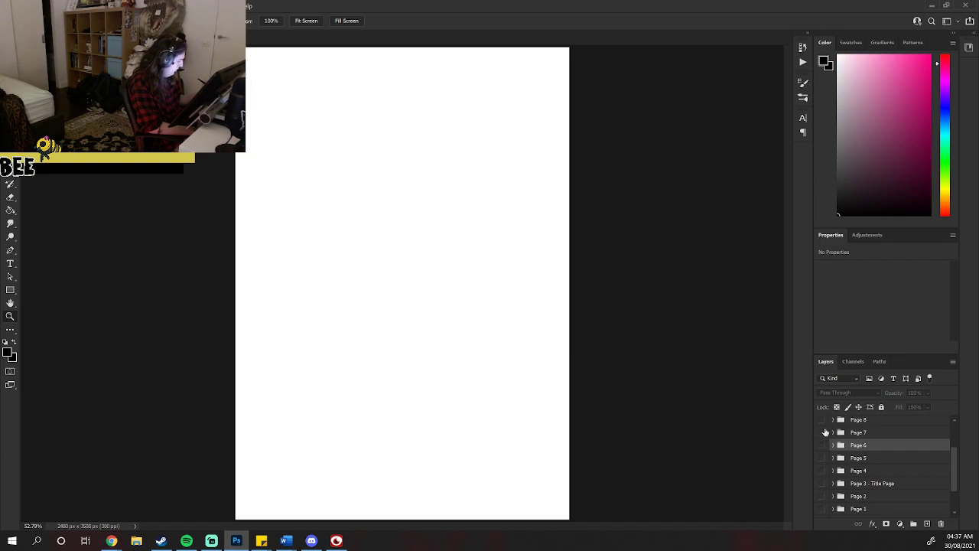
pyautogui.click(823, 444)
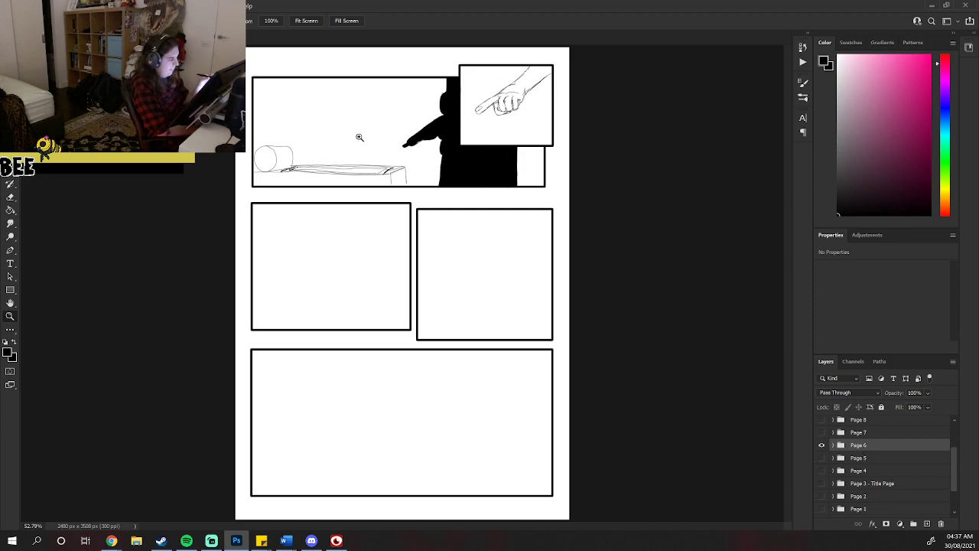
# Expand the Page 6 group, select Layer 10, and show the Plan notes to read the middle panels' descriptions.
pyautogui.scroll(3, 324, 91)
pyautogui.moveTo(791, 261); pyautogui.dragTo(781, 231)
pyautogui.moveTo(522, 527); pyautogui.dragTo(496, 527)
pyautogui.click(834, 444)
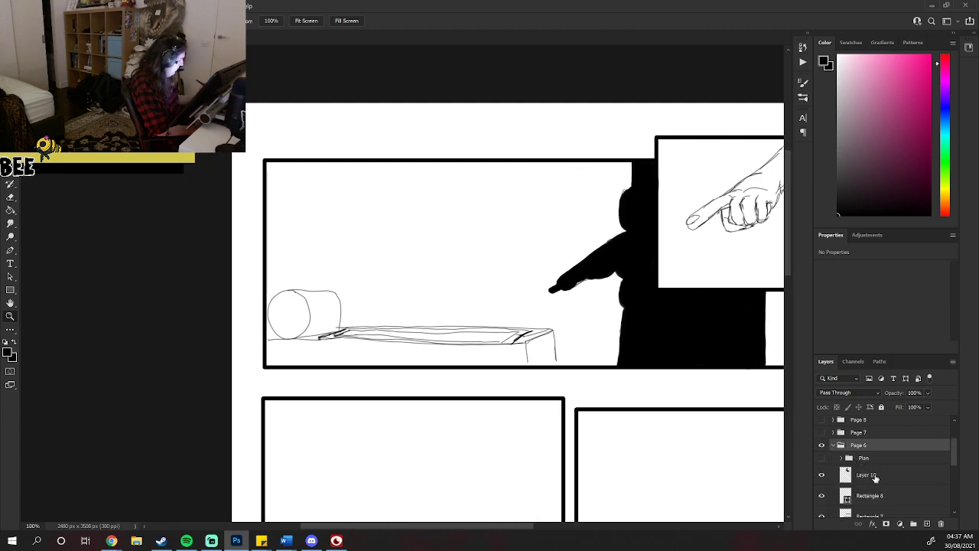
pyautogui.click(897, 481)
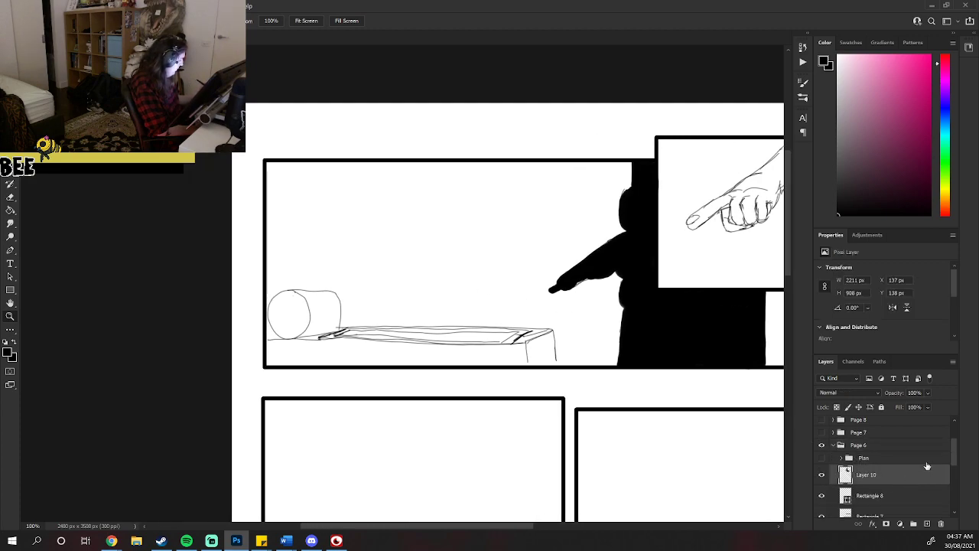
pyautogui.moveTo(954, 454)
pyautogui.mouseDown()
pyautogui.moveTo(956, 472)
pyautogui.moveTo(953, 460)
pyautogui.mouseUp()
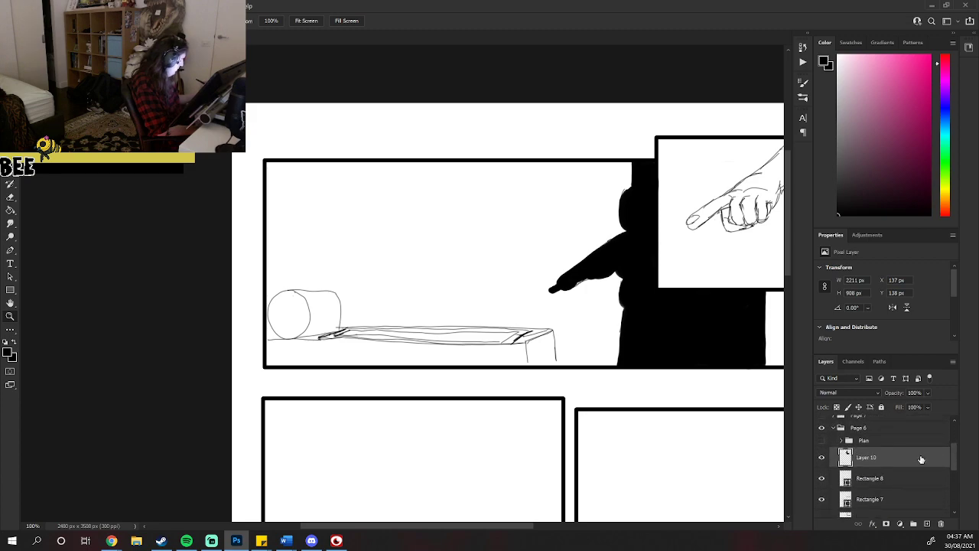
pyautogui.click(822, 442)
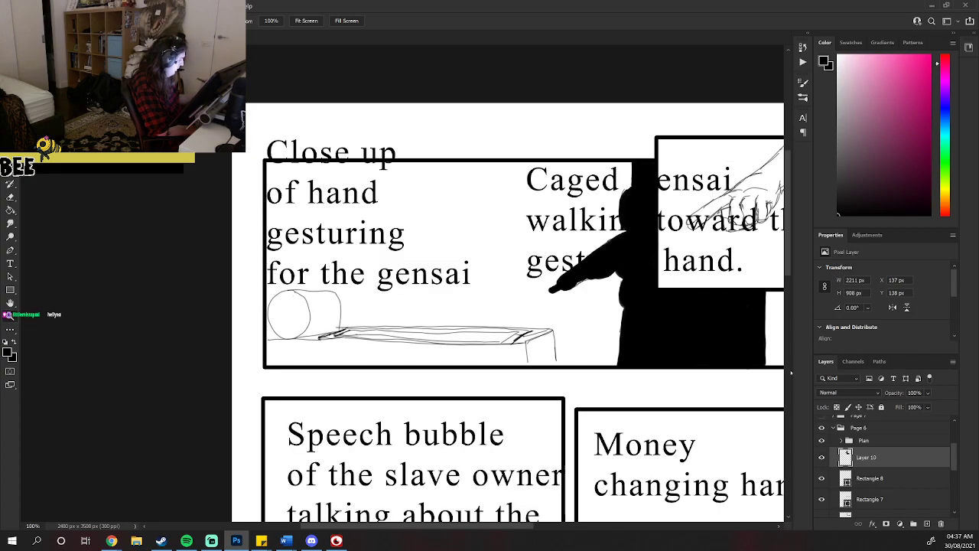
pyautogui.scroll(-5, 794, 304)
pyautogui.scroll(-1, 794, 303)
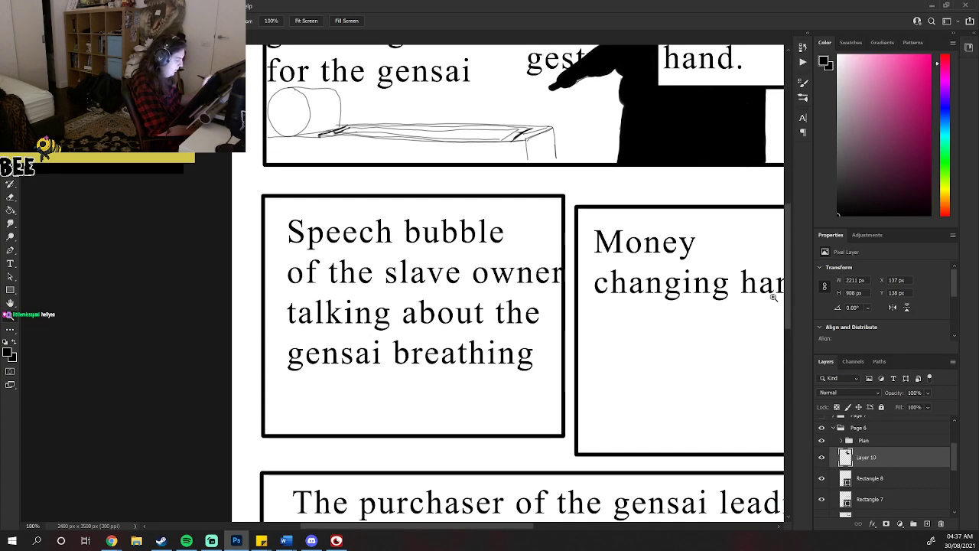
# Set the Hard Round brush size to 4 px and hide the Plan notes over the Page 6 panels.
pyautogui.rightClick(502, 322)
pyautogui.press('Escape')
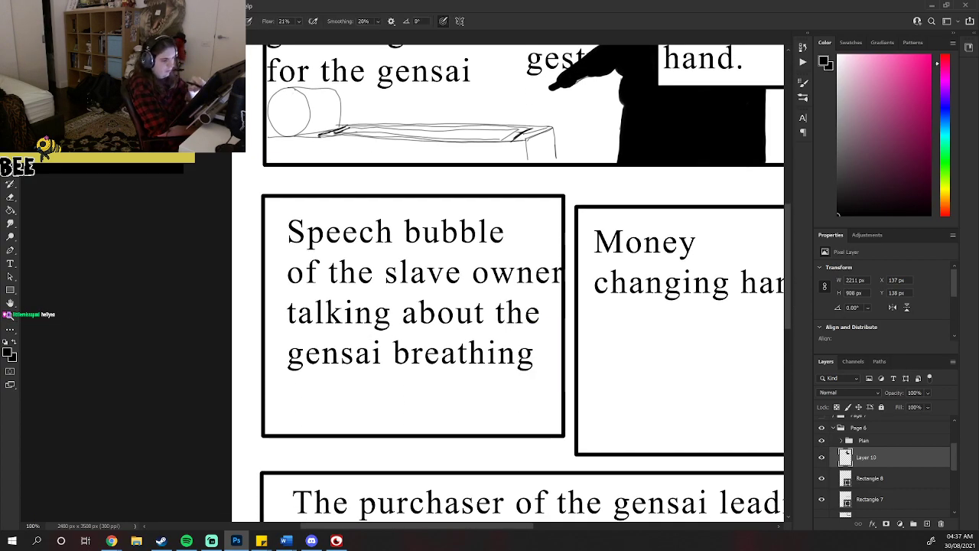
pyautogui.click(10, 184)
pyautogui.rightClick(516, 285)
pyautogui.moveTo(569, 308); pyautogui.dragTo(566, 310)
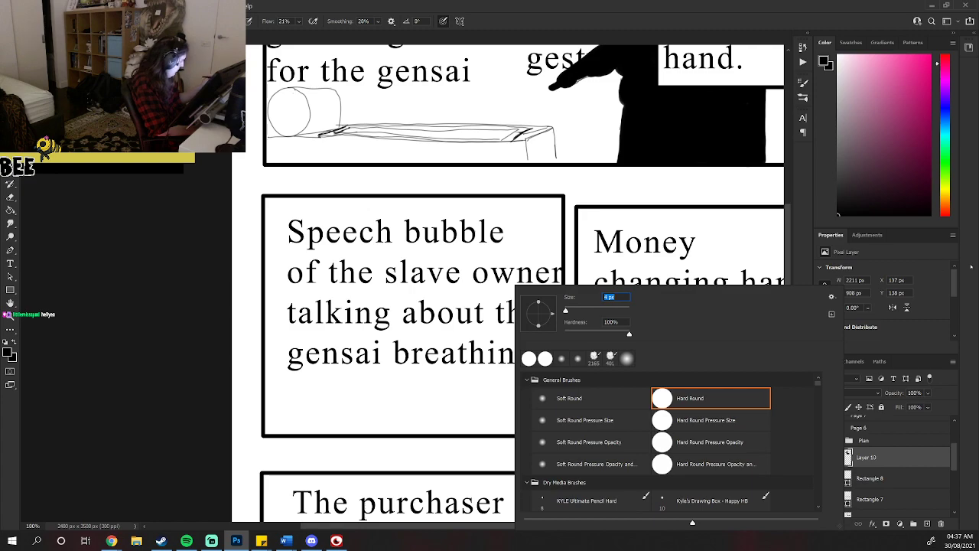
pyautogui.press('Return')
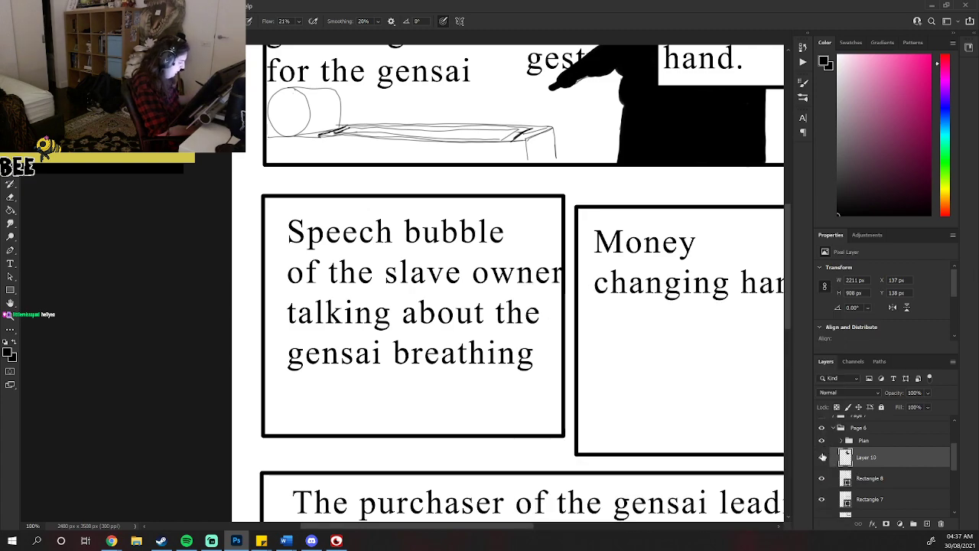
pyautogui.click(821, 442)
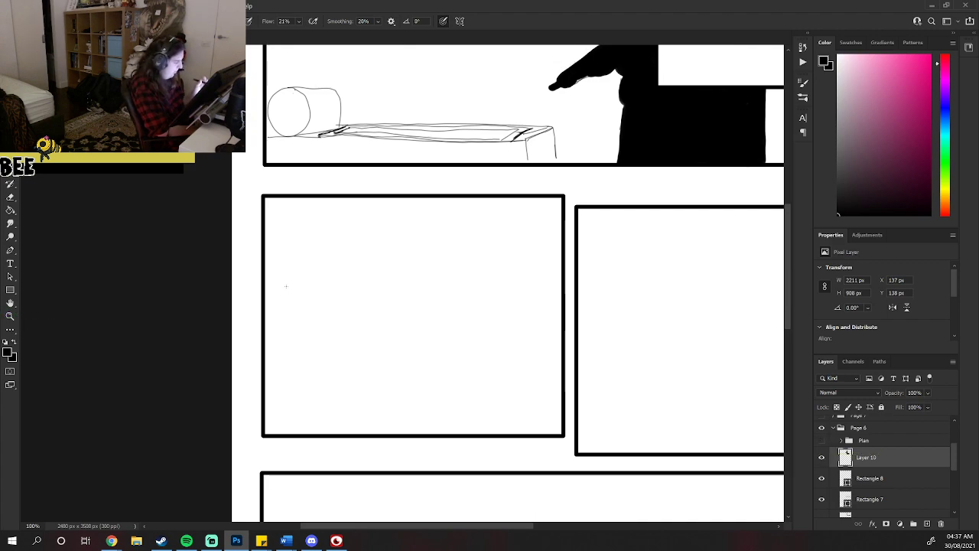
# View the whole page, collapse the Page 6 group, and show Page 4 in its place for reference before returning to Page 6.
pyautogui.press('z')
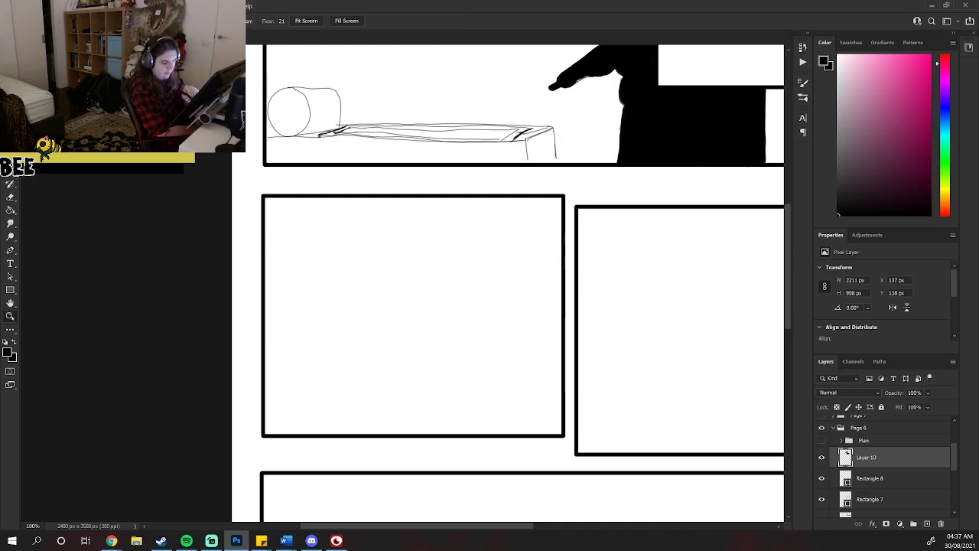
pyautogui.rightClick(421, 349)
pyautogui.click(458, 363)
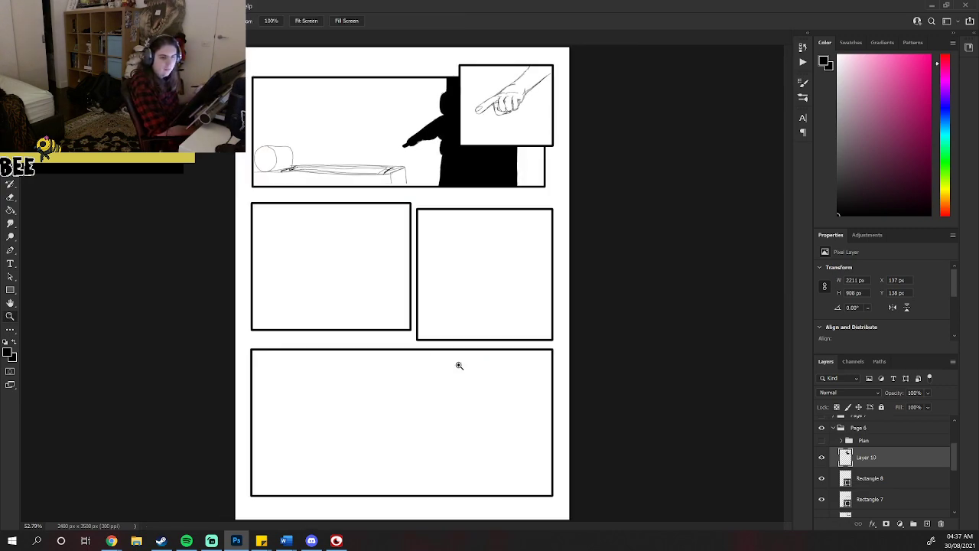
pyautogui.click(833, 427)
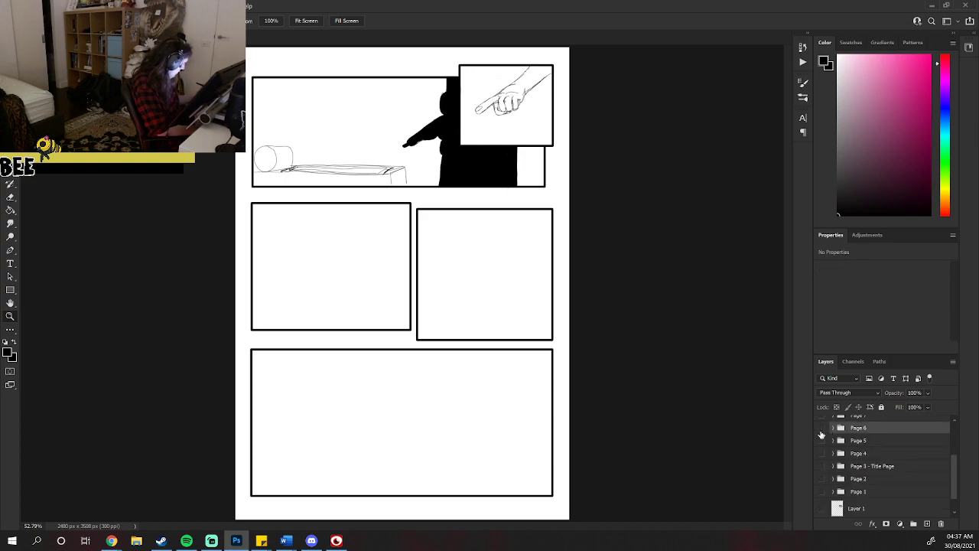
pyautogui.click(822, 428)
pyautogui.click(821, 454)
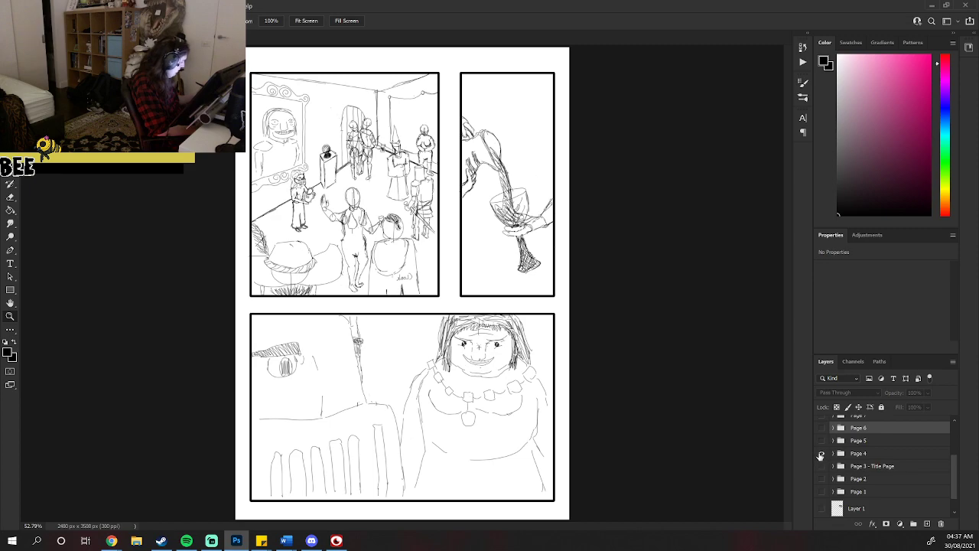
pyautogui.click(822, 454)
pyautogui.click(821, 428)
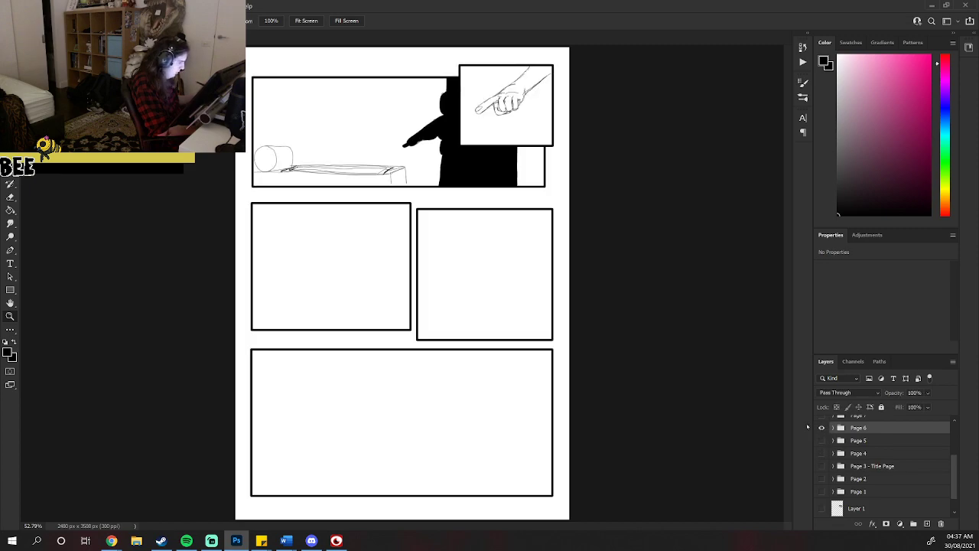
# Reopen the Page 6 group, read its Plan notes and hide them again, and make Layer 10 active for brush drawing.
pyautogui.click(10, 162)
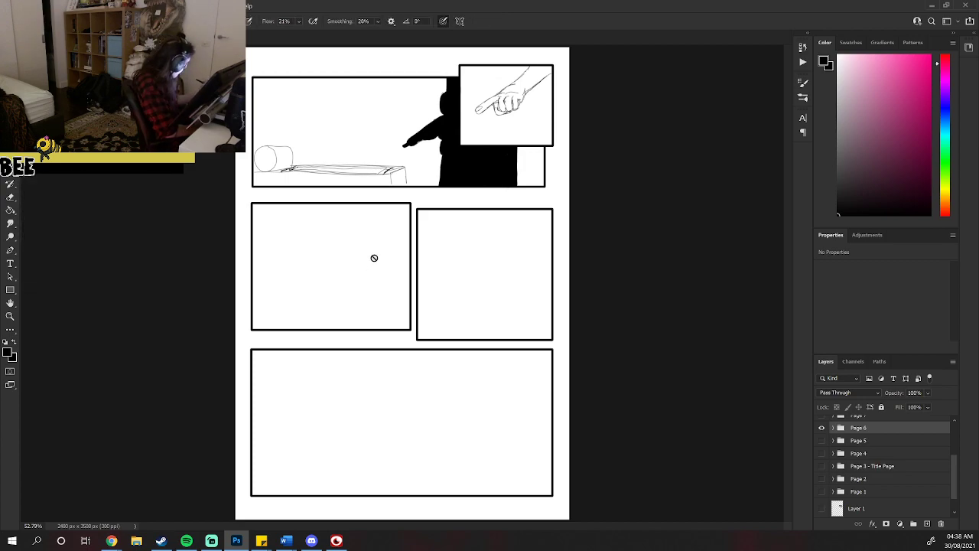
pyautogui.moveTo(952, 476); pyautogui.dragTo(949, 458)
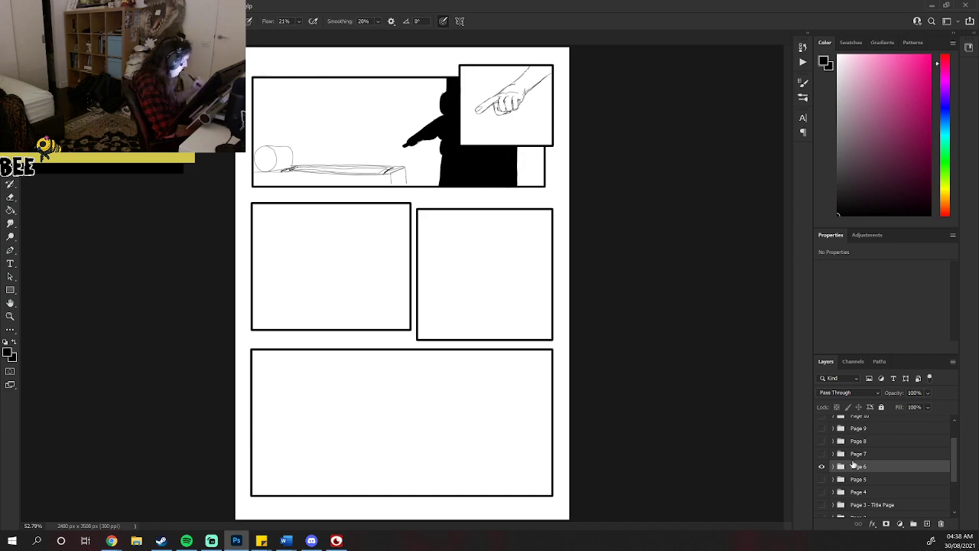
pyautogui.click(834, 466)
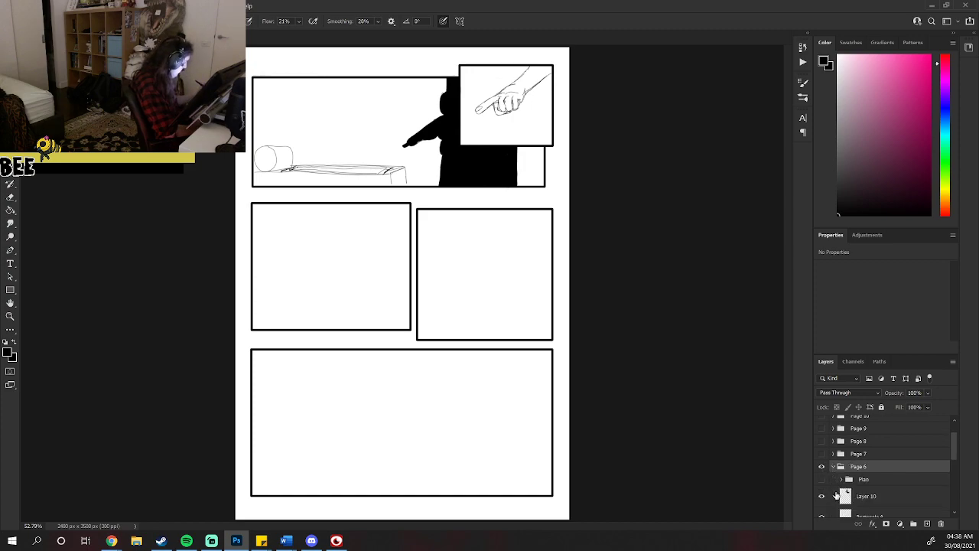
pyautogui.click(823, 480)
pyautogui.click(881, 496)
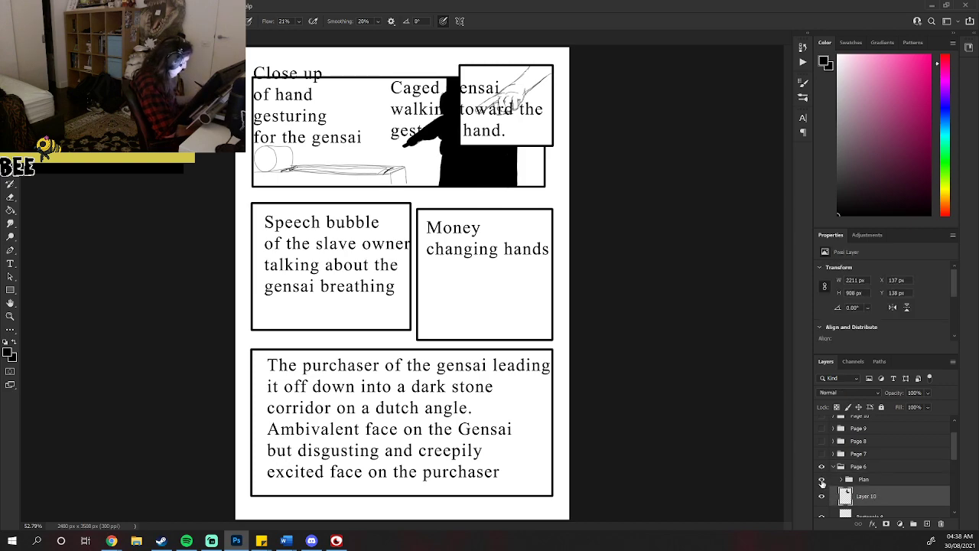
pyautogui.click(823, 480)
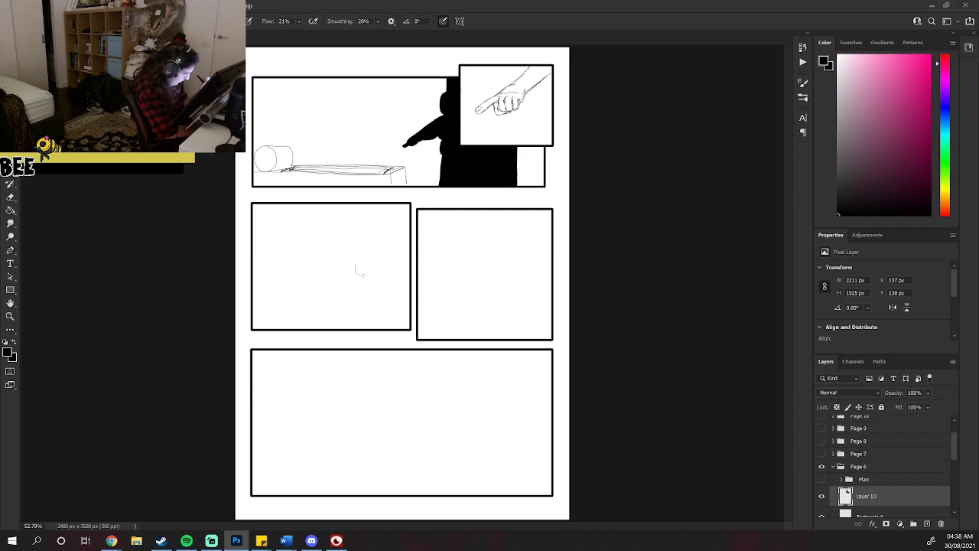
# Sketch a grinning long-haired man's face with neck, collar and shoulder at the right side of the middle-left panel.
pyautogui.moveTo(370, 274); pyautogui.dragTo(371, 275)
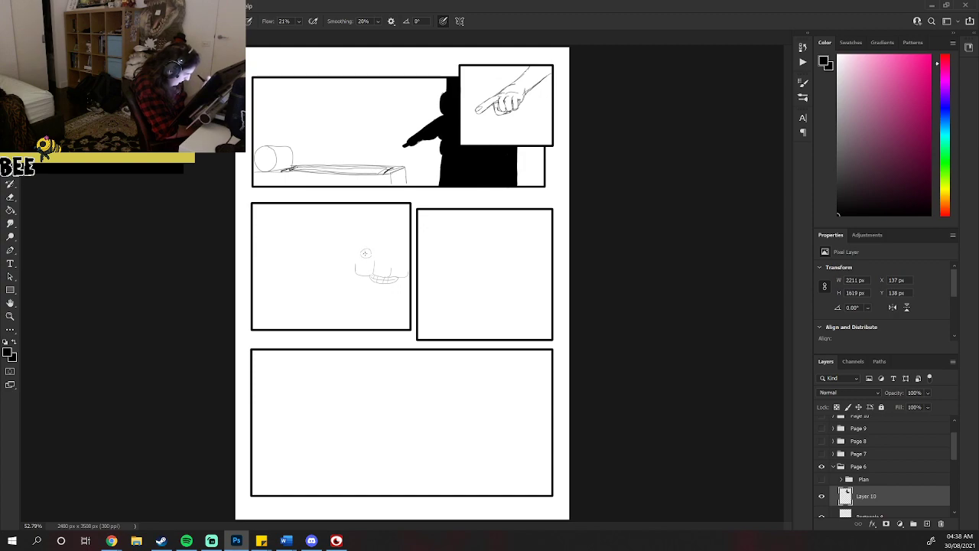
pyautogui.moveTo(402, 255); pyautogui.dragTo(399, 258)
pyautogui.moveTo(358, 256)
pyautogui.mouseDown()
pyautogui.moveTo(370, 234)
pyautogui.moveTo(405, 240)
pyautogui.moveTo(354, 260)
pyautogui.moveTo(354, 292)
pyautogui.mouseUp()
pyautogui.moveTo(375, 232); pyautogui.dragTo(409, 232)
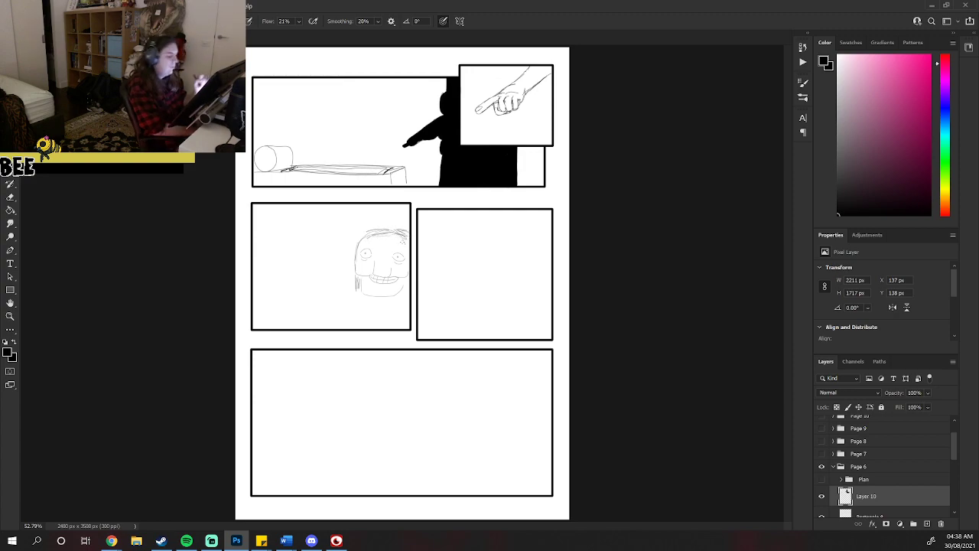
pyautogui.moveTo(406, 280); pyautogui.dragTo(404, 294)
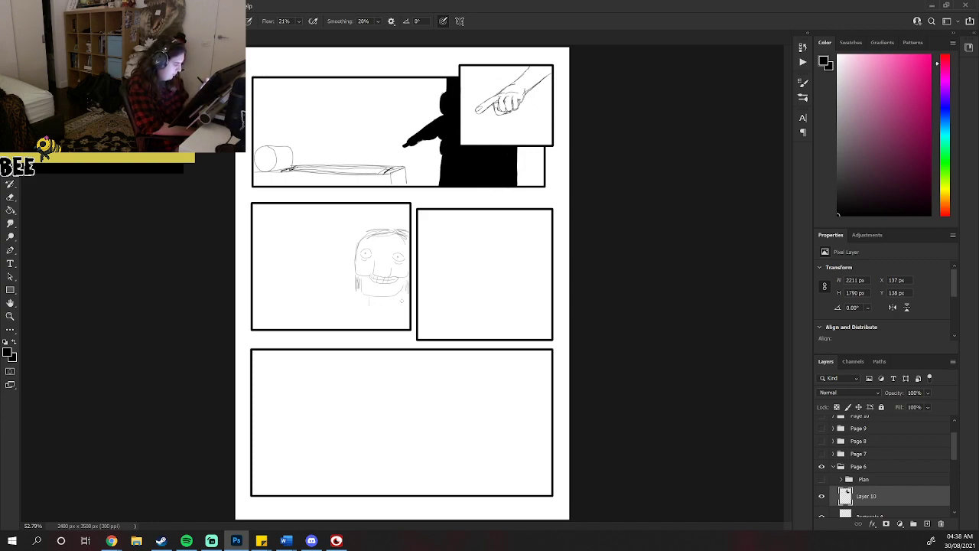
pyautogui.moveTo(369, 306)
pyautogui.mouseDown()
pyautogui.moveTo(399, 310)
pyautogui.moveTo(365, 308)
pyautogui.moveTo(343, 326)
pyautogui.mouseUp()
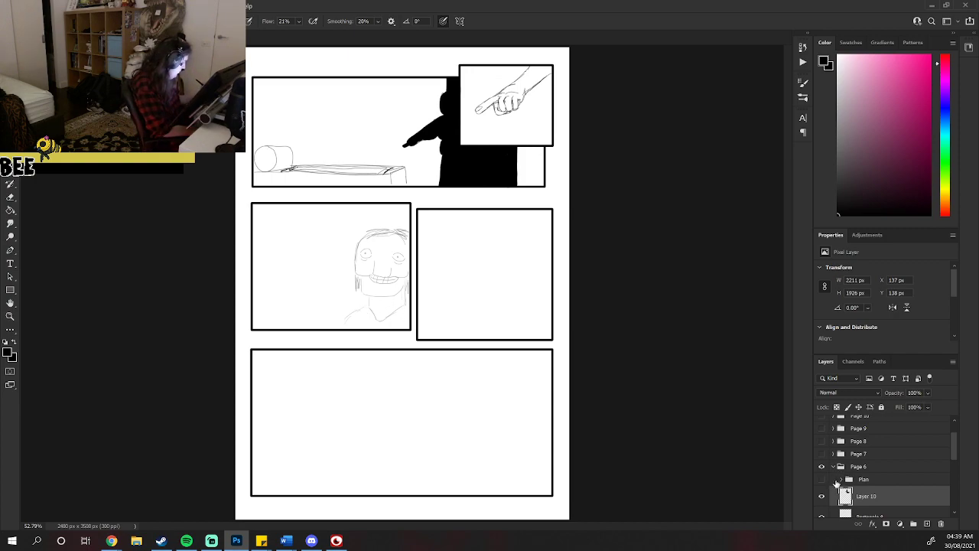
# Collapse the Page 6 group and briefly overlay Page 4 on it to check the earlier character drawings.
pyautogui.click(833, 466)
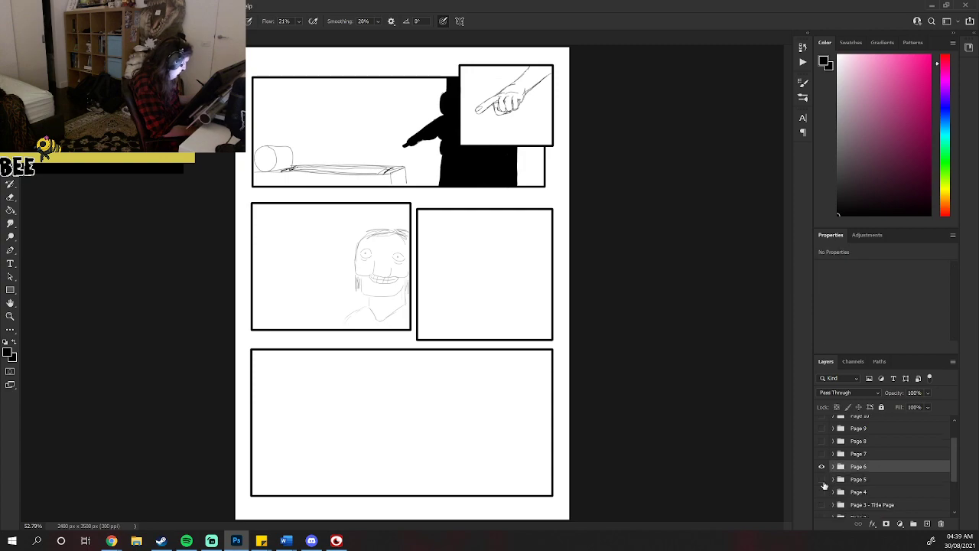
pyautogui.keyDown('alt'); pyautogui.click(822, 478); pyautogui.keyUp('alt')
pyautogui.keyDown('alt'); pyautogui.click(823, 479); pyautogui.keyUp('alt')
pyautogui.click(822, 492)
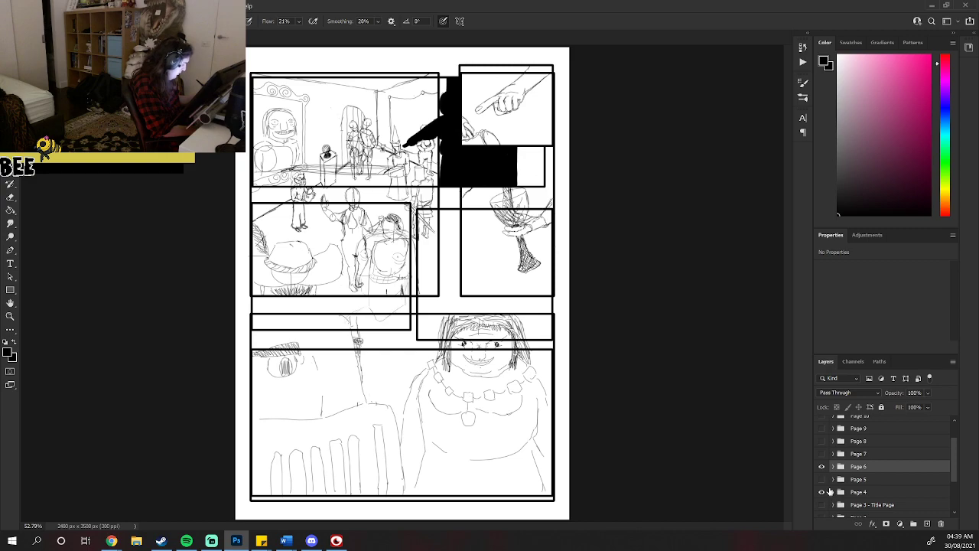
pyautogui.click(821, 492)
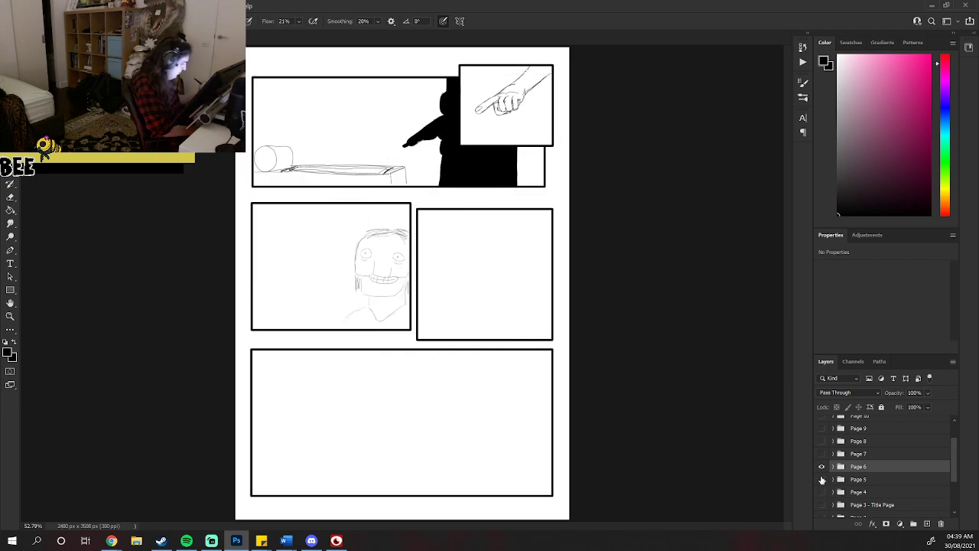
# On Layer 10, sketch a second, smaller face with dark eyes, nose, smile and brow at the left side of the same panel.
pyautogui.click(833, 466)
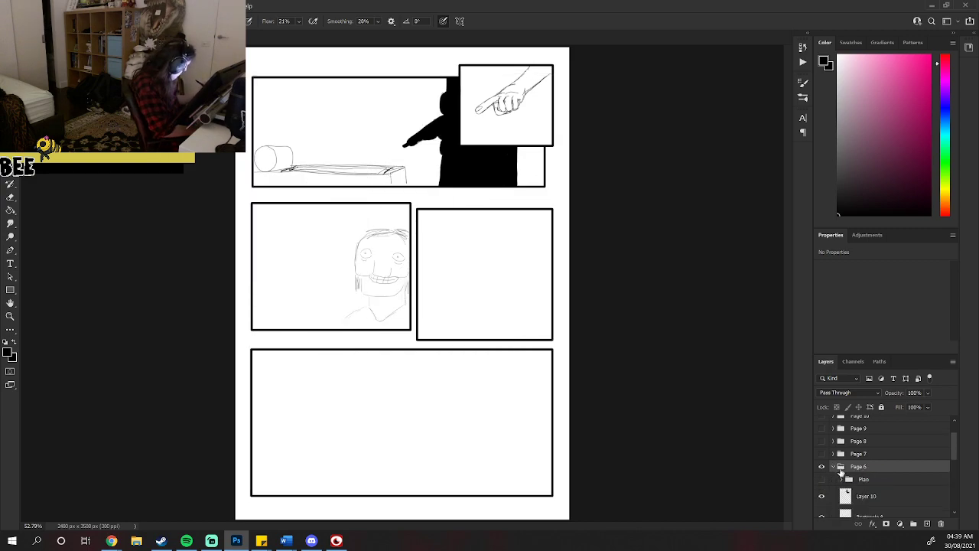
pyautogui.click(885, 494)
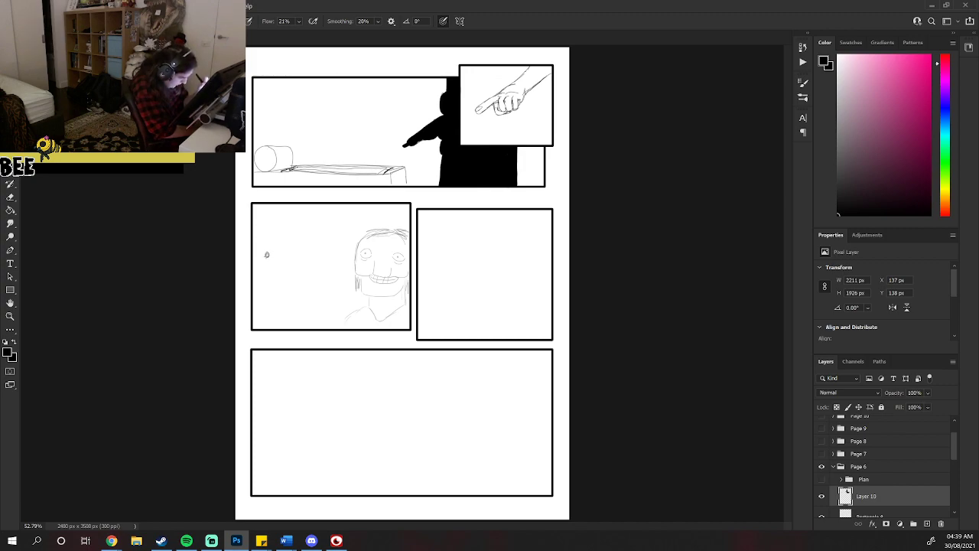
pyautogui.click(290, 254)
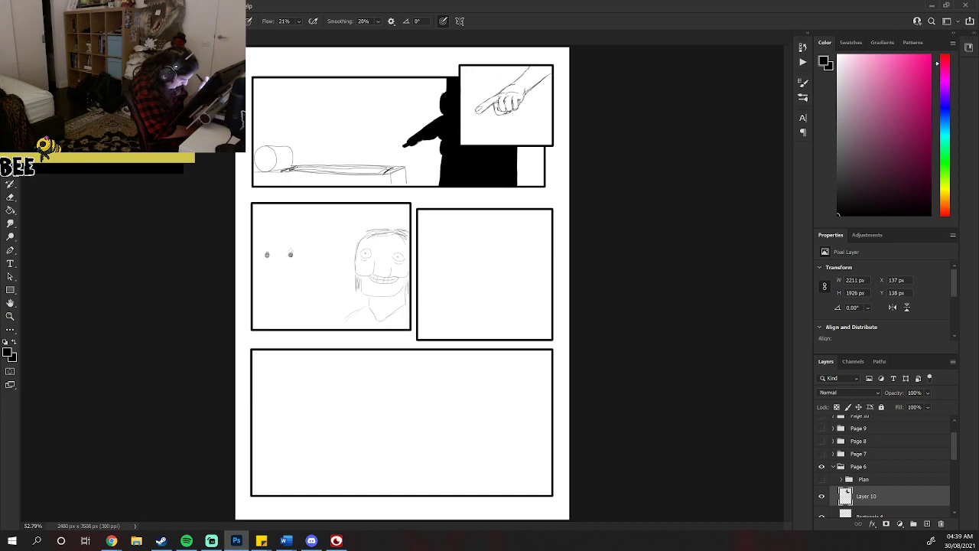
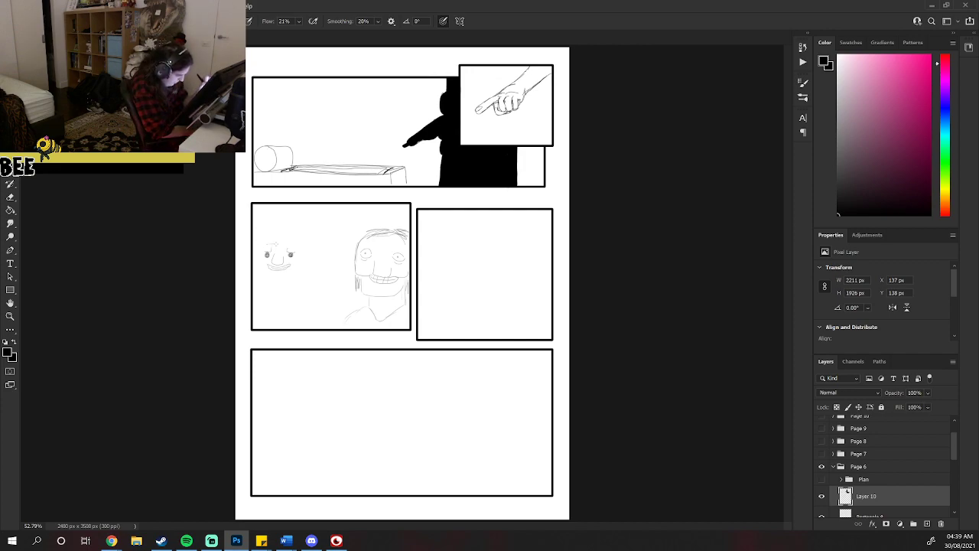
pyautogui.moveTo(270, 240); pyautogui.dragTo(290, 242)
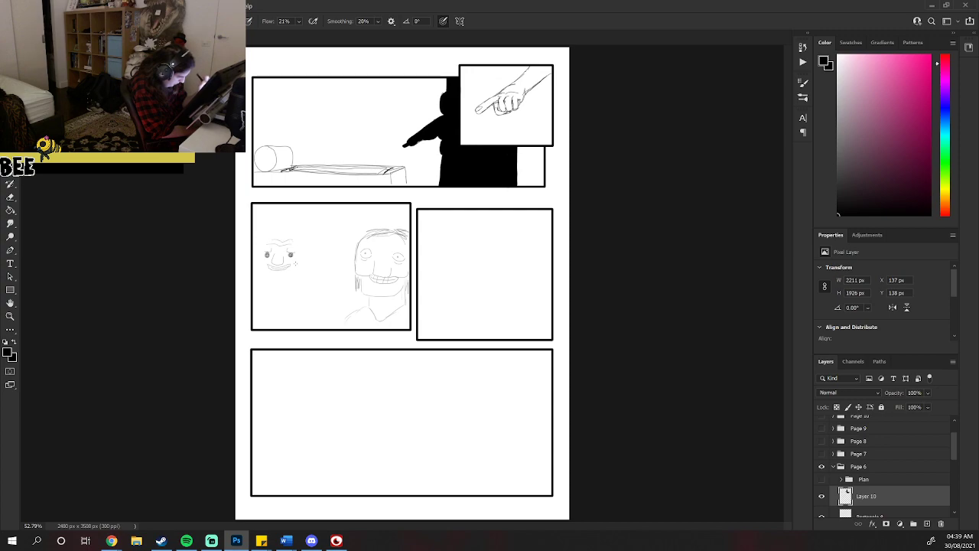
# Toggle Page 4 over Page 6 to compare its character designs with the new faces.
pyautogui.moveTo(950, 457); pyautogui.dragTo(963, 474)
pyautogui.scroll(-3, 957, 476)
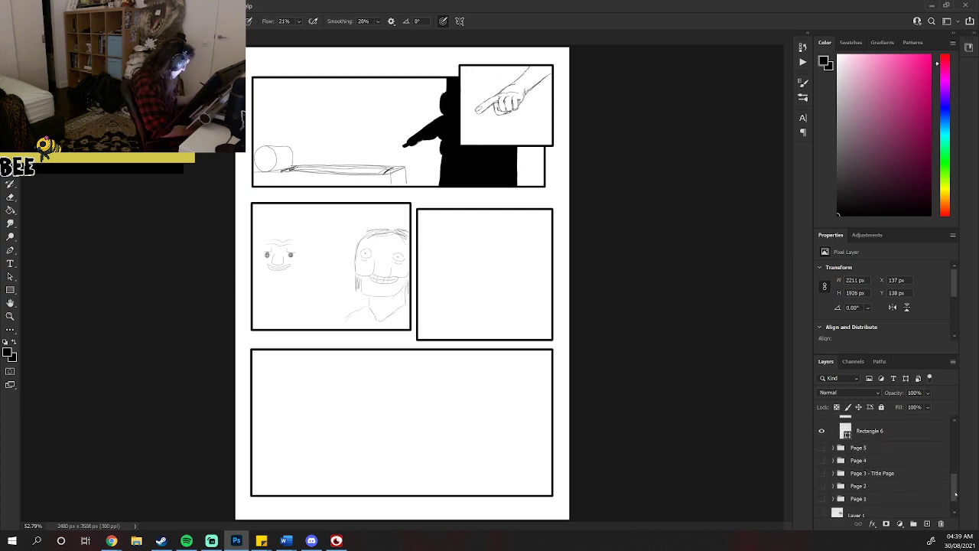
pyautogui.click(822, 450)
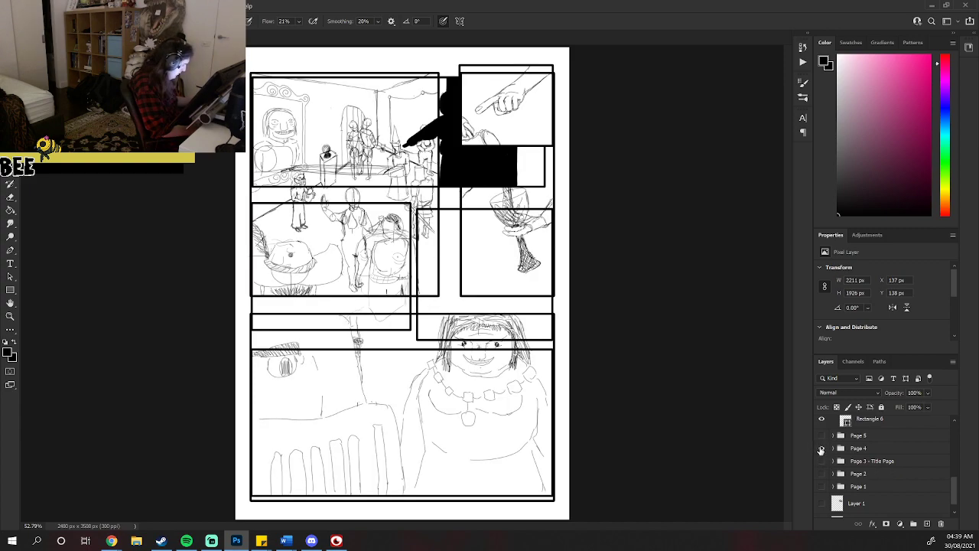
pyautogui.click(822, 449)
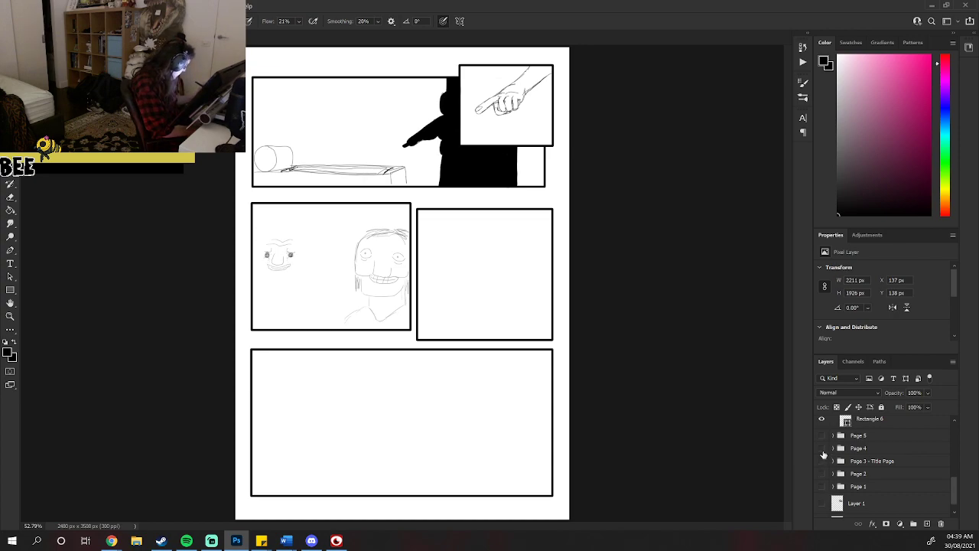
pyautogui.click(821, 448)
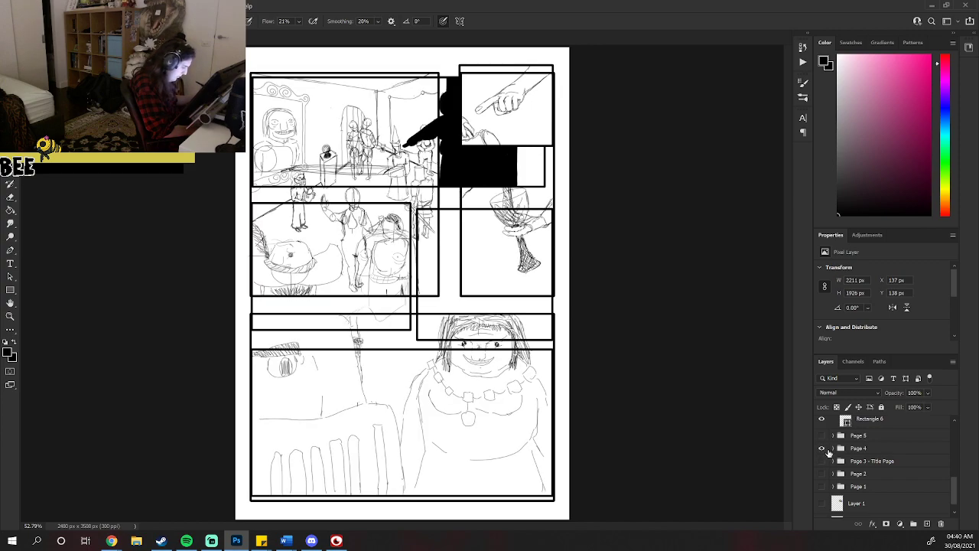
# Hide Page 4 and sketch the head outline and long hair, ending in a tied tip, around the smaller face in the middle-left panel.
pyautogui.click(822, 445)
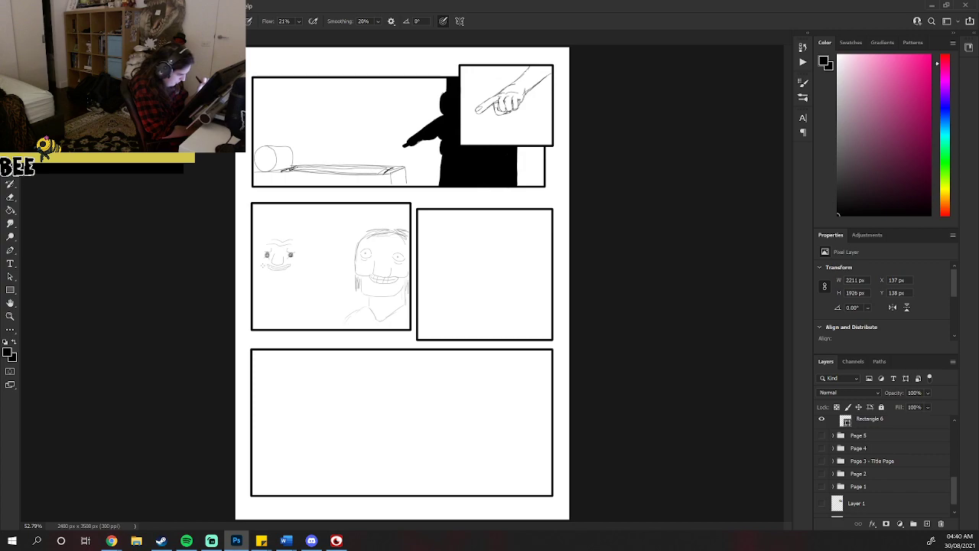
pyautogui.moveTo(275, 273)
pyautogui.mouseDown()
pyautogui.moveTo(289, 278)
pyautogui.moveTo(296, 267)
pyautogui.mouseUp()
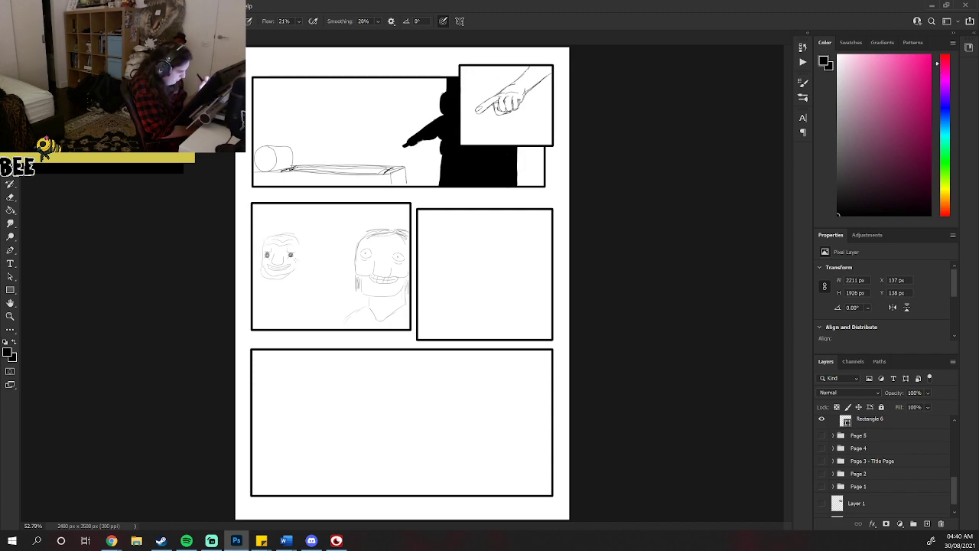
pyautogui.moveTo(298, 249); pyautogui.dragTo(299, 269)
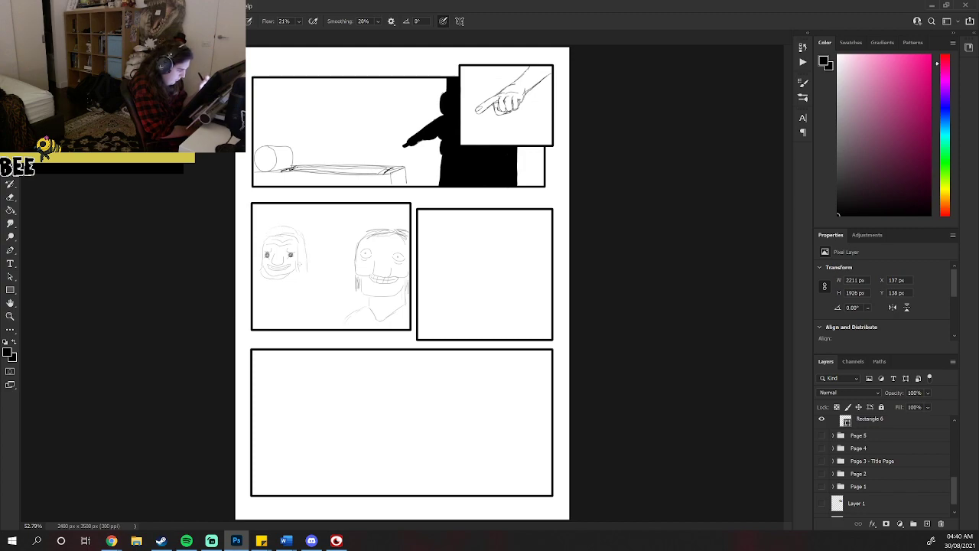
pyautogui.moveTo(302, 276); pyautogui.dragTo(303, 257)
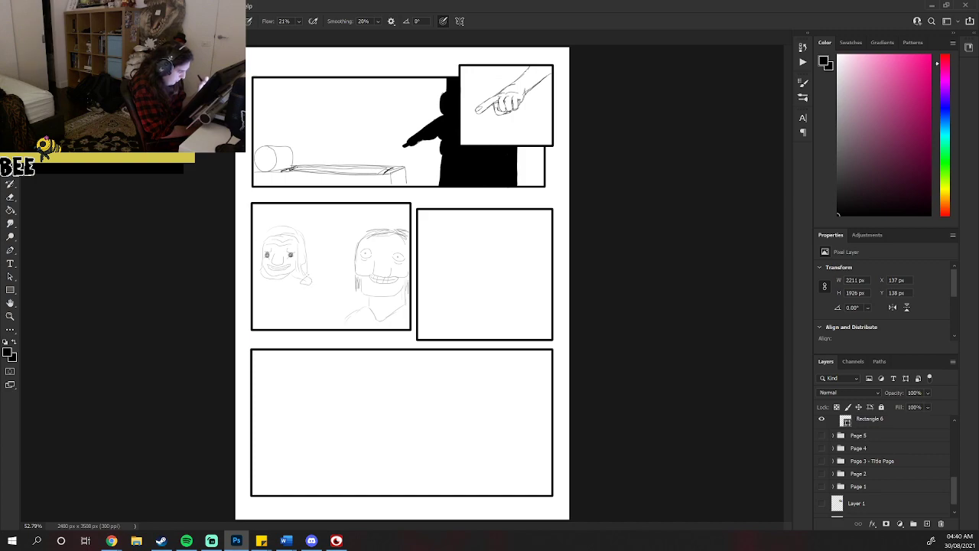
pyautogui.rightClick(309, 276)
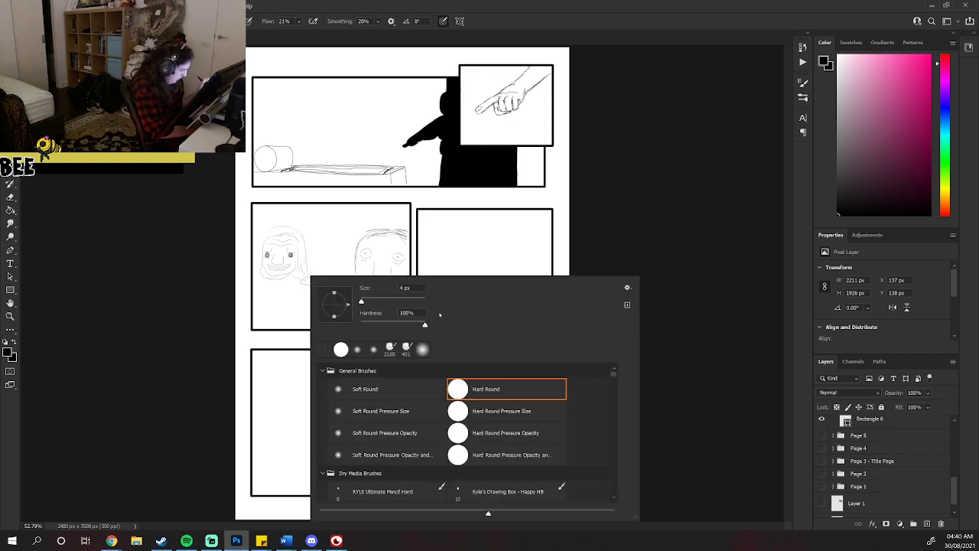
pyautogui.press('Escape')
# Give the smaller figure a beaded necklace with a pendant, shaded hair strands, and a broad shoulder and torso outline.
pyautogui.moveTo(306, 280)
pyautogui.mouseDown()
pyautogui.moveTo(294, 297)
pyautogui.moveTo(265, 305)
pyautogui.mouseUp()
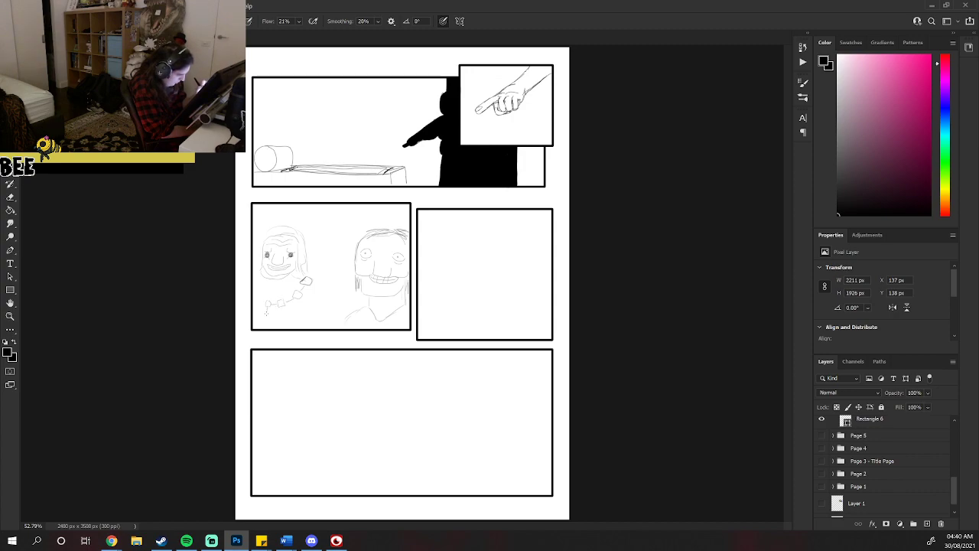
pyautogui.moveTo(265, 303); pyautogui.dragTo(258, 295)
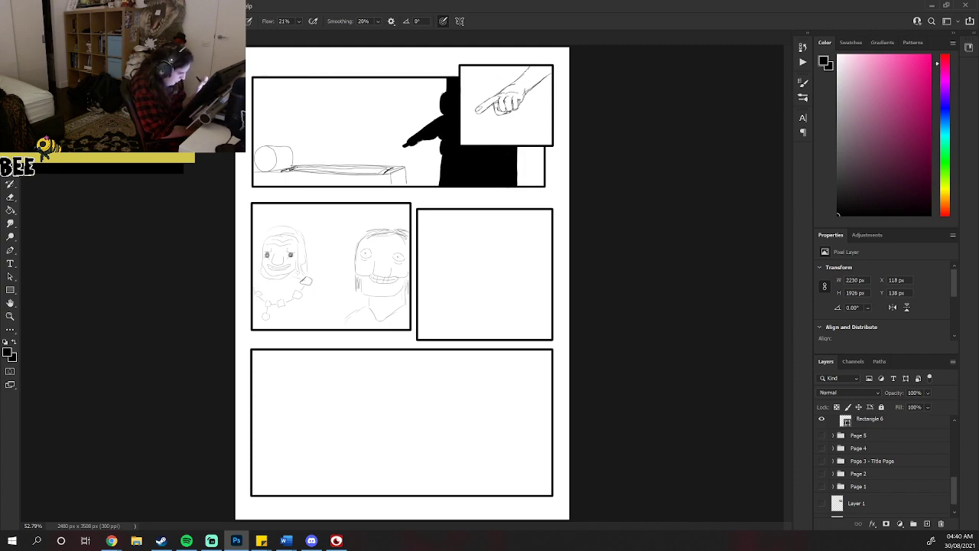
pyautogui.moveTo(260, 264); pyautogui.dragTo(259, 248)
pyautogui.moveTo(256, 272)
pyautogui.mouseDown()
pyautogui.moveTo(261, 239)
pyautogui.moveTo(288, 227)
pyautogui.moveTo(303, 268)
pyautogui.mouseUp()
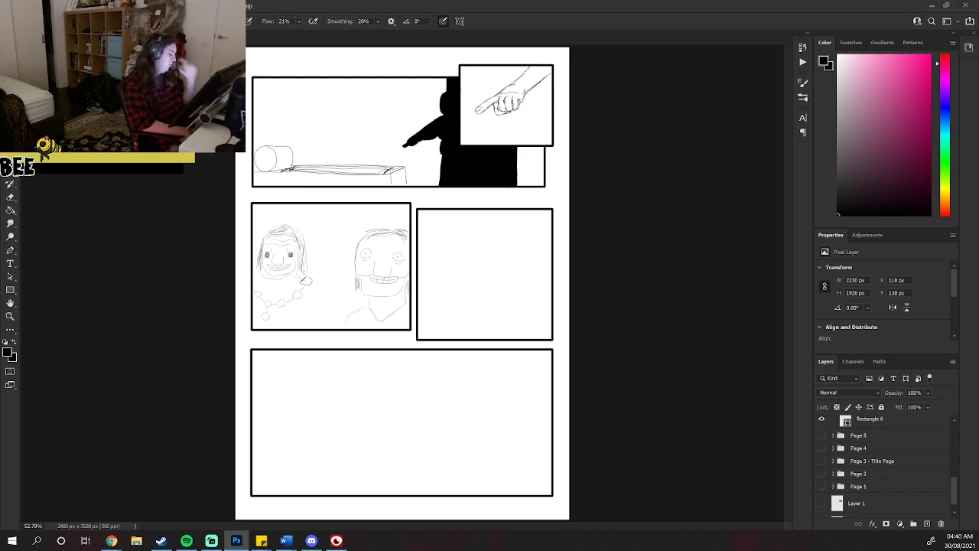
pyautogui.moveTo(316, 289)
pyautogui.mouseDown()
pyautogui.moveTo(337, 328)
pyautogui.moveTo(310, 329)
pyautogui.mouseUp()
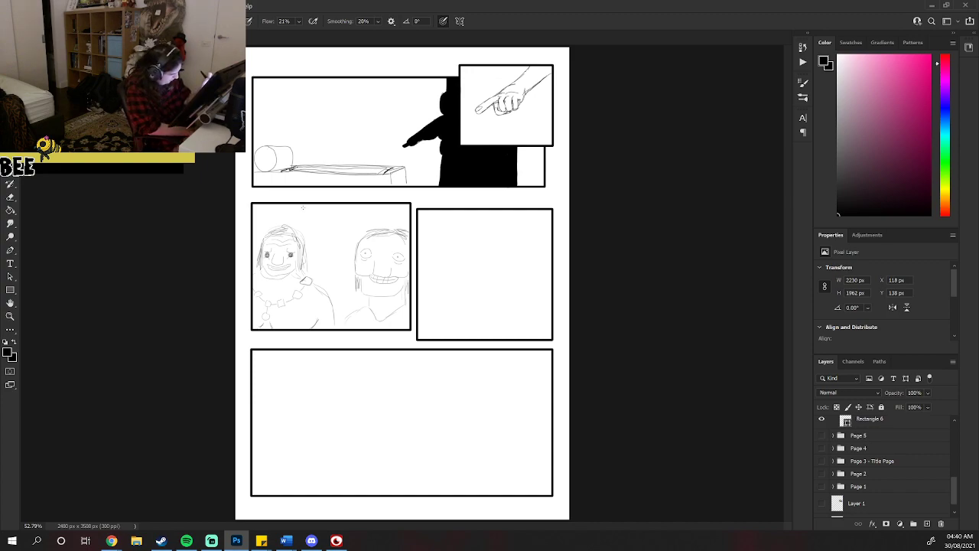
# Sketch a speech bubble between the two faces, with its tail towards the long-haired man, and add stone block lines behind them.
pyautogui.moveTo(299, 208)
pyautogui.mouseDown()
pyautogui.moveTo(309, 227)
pyautogui.moveTo(322, 227)
pyautogui.mouseUp()
pyautogui.moveTo(377, 208)
pyautogui.mouseDown()
pyautogui.moveTo(365, 226)
pyautogui.moveTo(329, 231)
pyautogui.moveTo(339, 242)
pyautogui.mouseUp()
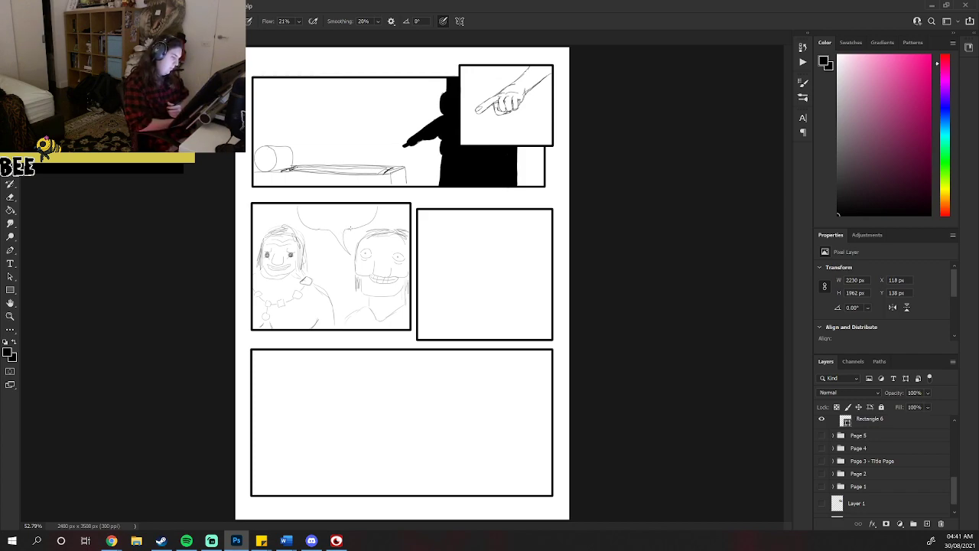
pyautogui.moveTo(334, 303); pyautogui.dragTo(353, 301)
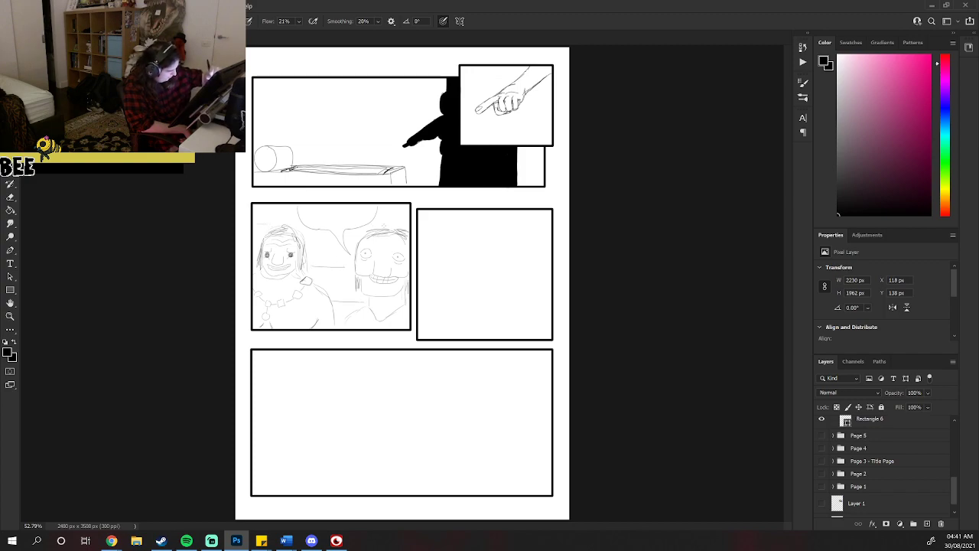
pyautogui.moveTo(337, 278); pyautogui.dragTo(334, 294)
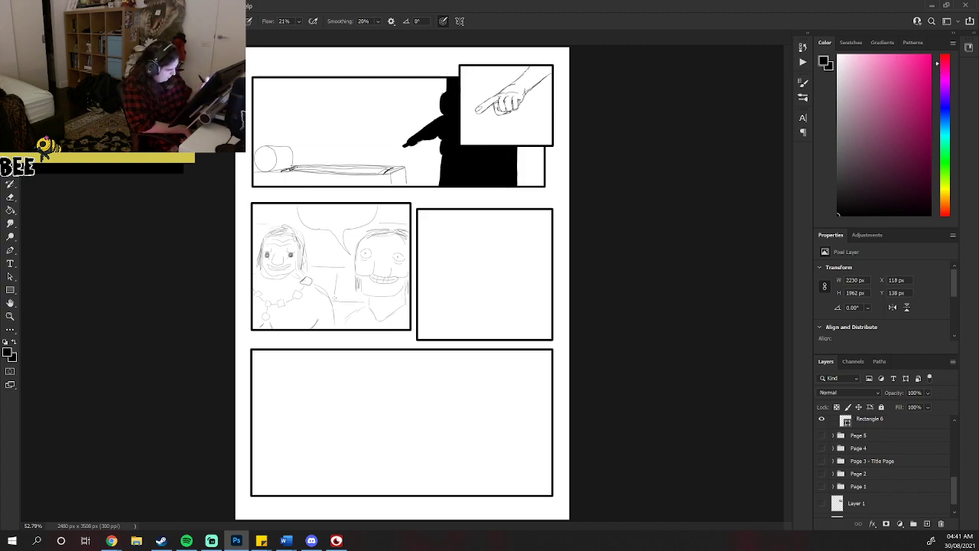
pyautogui.moveTo(313, 243); pyautogui.dragTo(309, 263)
pyautogui.moveTo(277, 210); pyautogui.dragTo(275, 224)
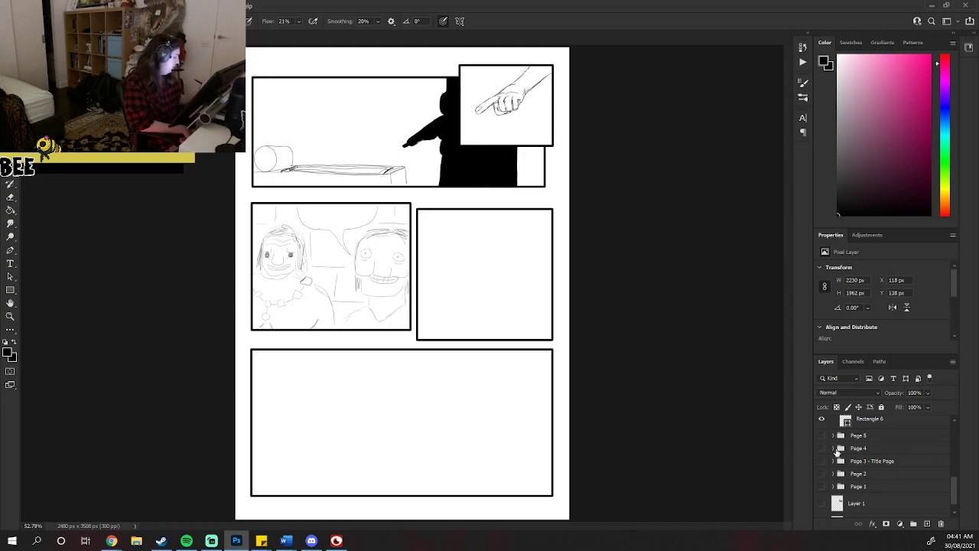
# Show the Plan notes over Page 6 to read the descriptions of the remaining panels, and hide them again.
pyautogui.scroll(5, 948, 480)
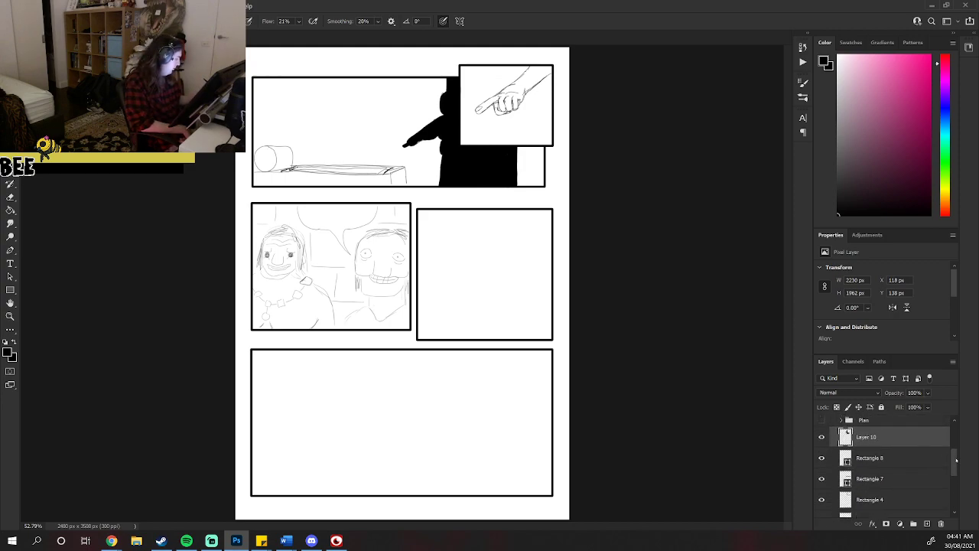
pyautogui.click(823, 424)
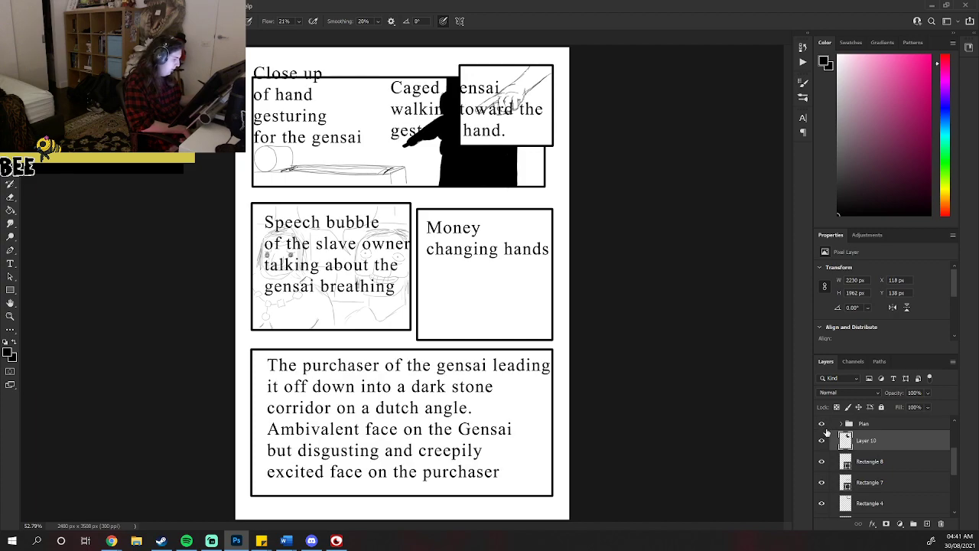
pyautogui.click(823, 424)
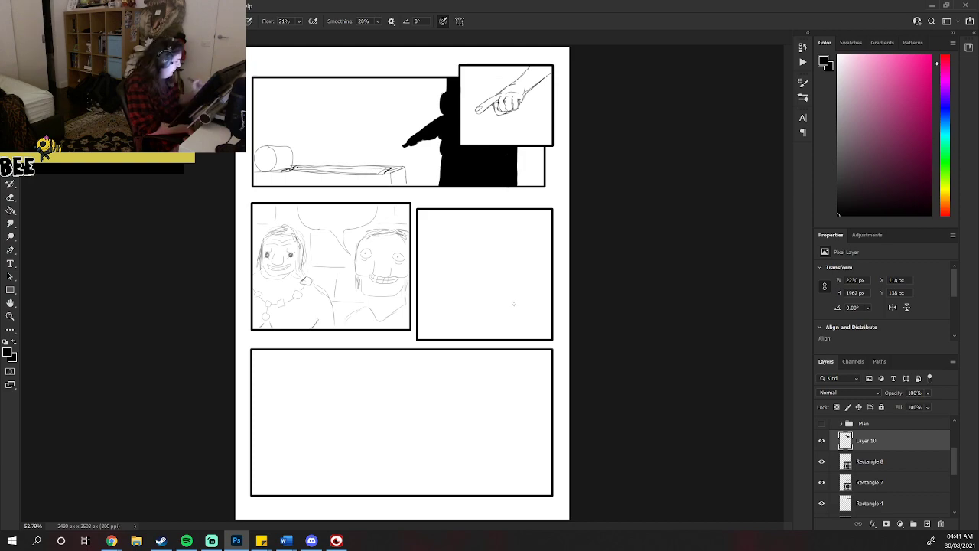
pyautogui.click(822, 424)
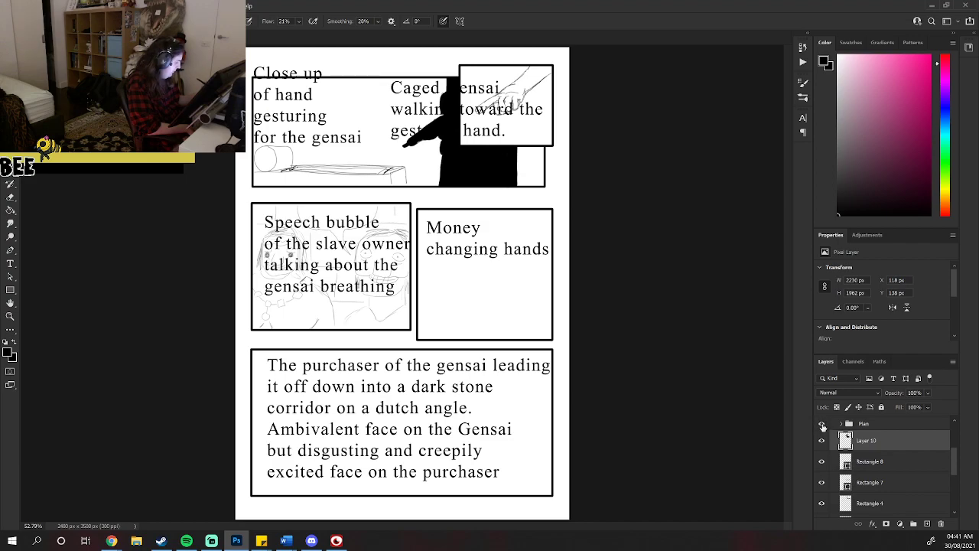
pyautogui.click(822, 423)
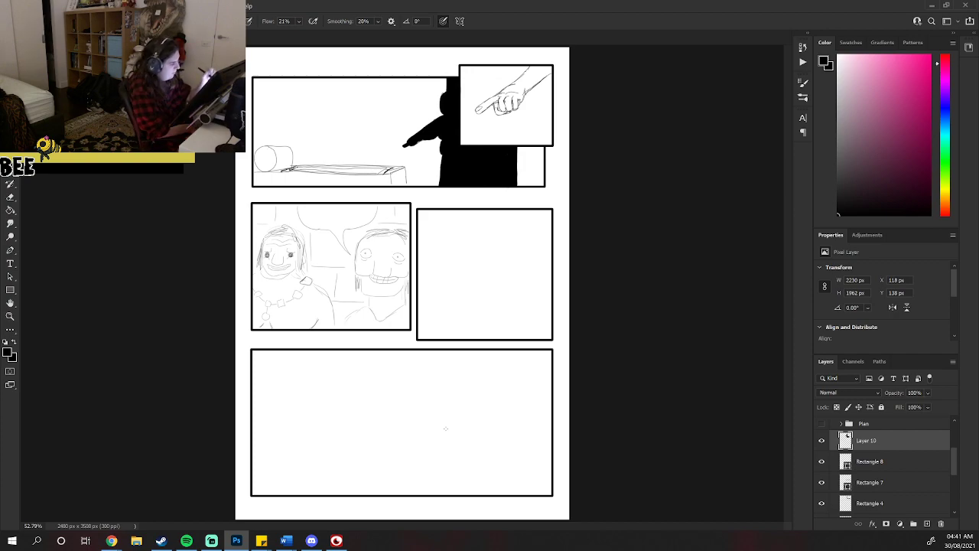
# Add a new layer above Layer 10 and sketch a seated figure with drawn-up legs on the slab in the top panel.
pyautogui.click(928, 523)
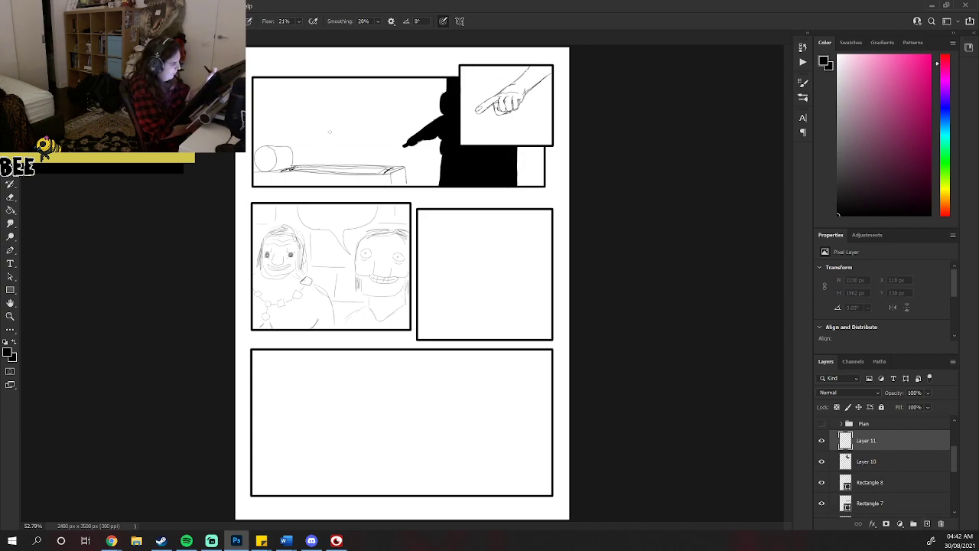
pyautogui.moveTo(325, 119)
pyautogui.mouseDown()
pyautogui.moveTo(333, 127)
pyautogui.moveTo(329, 111)
pyautogui.moveTo(331, 132)
pyautogui.moveTo(319, 135)
pyautogui.moveTo(334, 137)
pyautogui.moveTo(329, 111)
pyautogui.moveTo(332, 123)
pyautogui.mouseUp()
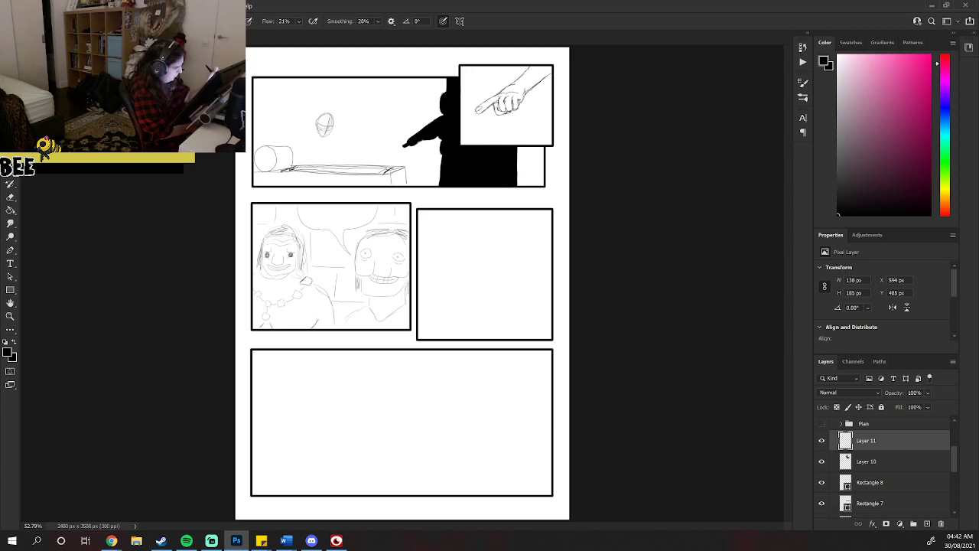
pyautogui.moveTo(316, 135)
pyautogui.mouseDown()
pyautogui.moveTo(304, 139)
pyautogui.moveTo(307, 156)
pyautogui.moveTo(325, 154)
pyautogui.moveTo(303, 162)
pyautogui.mouseUp()
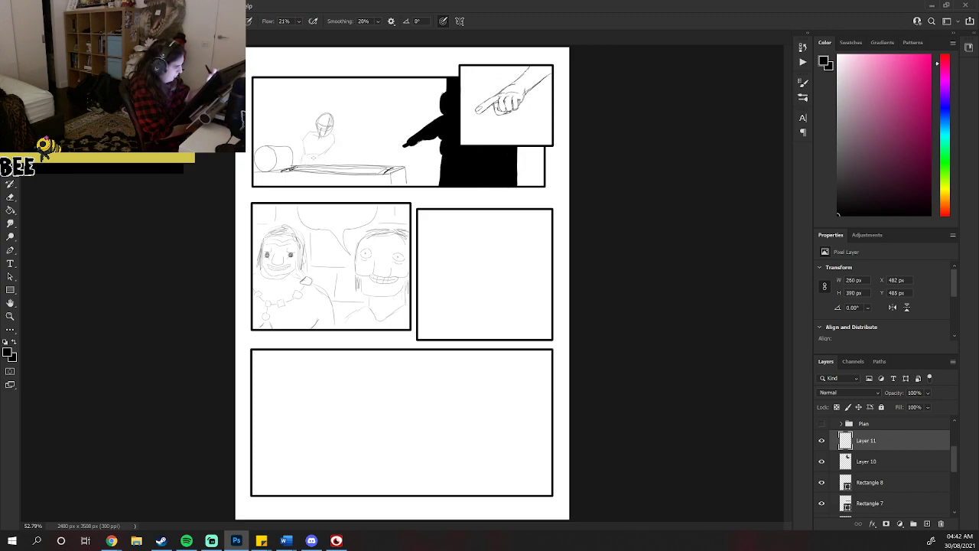
pyautogui.moveTo(333, 147)
pyautogui.mouseDown()
pyautogui.moveTo(338, 159)
pyautogui.moveTo(309, 170)
pyautogui.mouseUp()
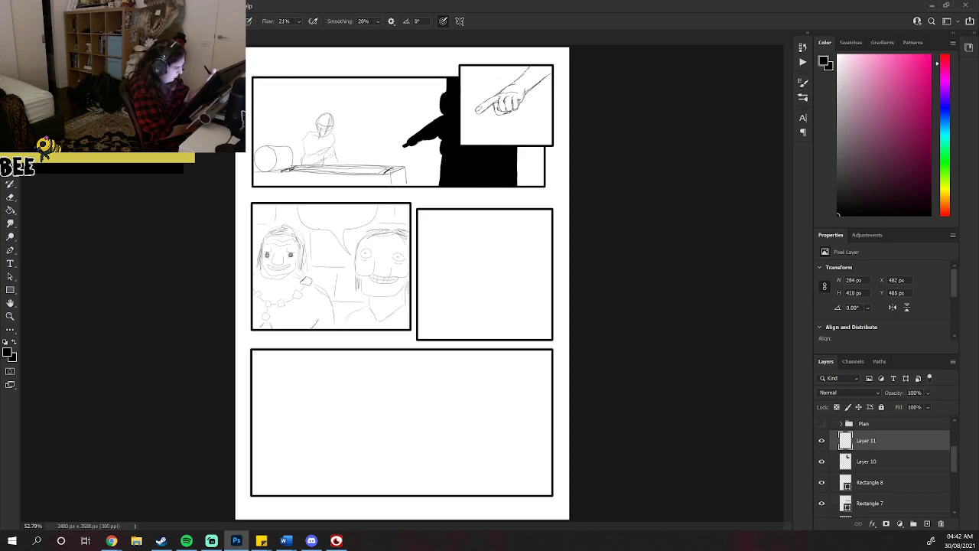
pyautogui.moveTo(328, 156); pyautogui.dragTo(344, 164)
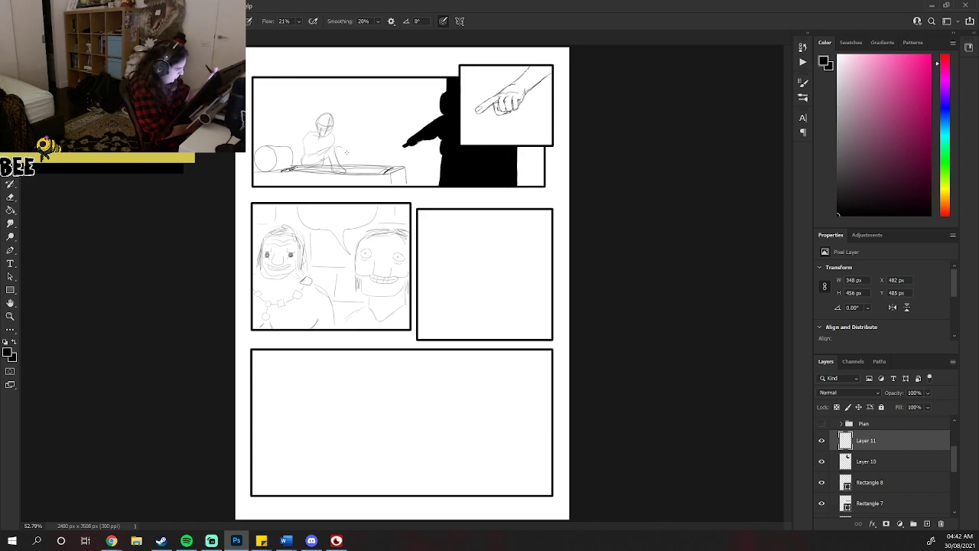
pyautogui.moveTo(340, 148); pyautogui.dragTo(355, 166)
pyautogui.moveTo(310, 133)
pyautogui.mouseDown()
pyautogui.moveTo(300, 142)
pyautogui.moveTo(310, 152)
pyautogui.mouseUp()
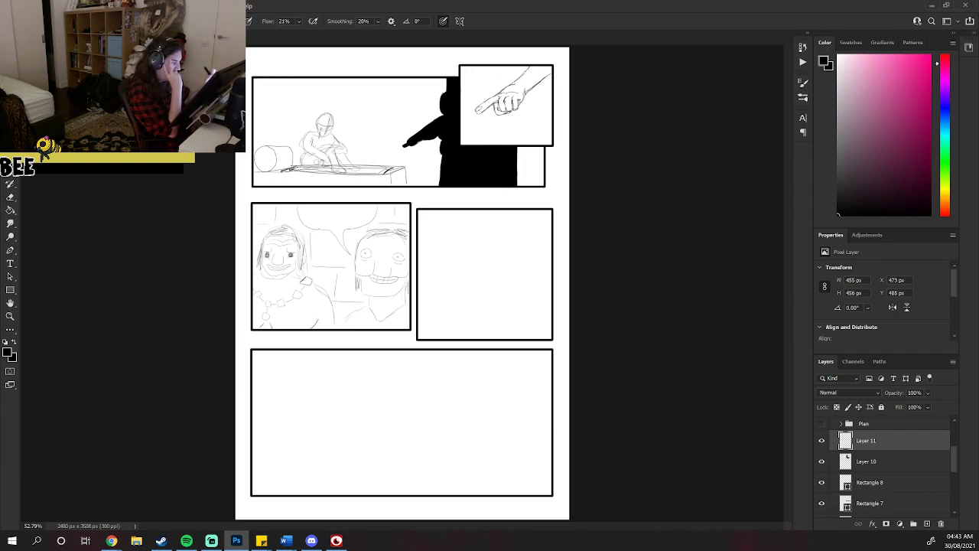
# On Layer 11, add long hair and facial features to the seated figure in the top panel and refine its legs.
pyautogui.click(887, 464)
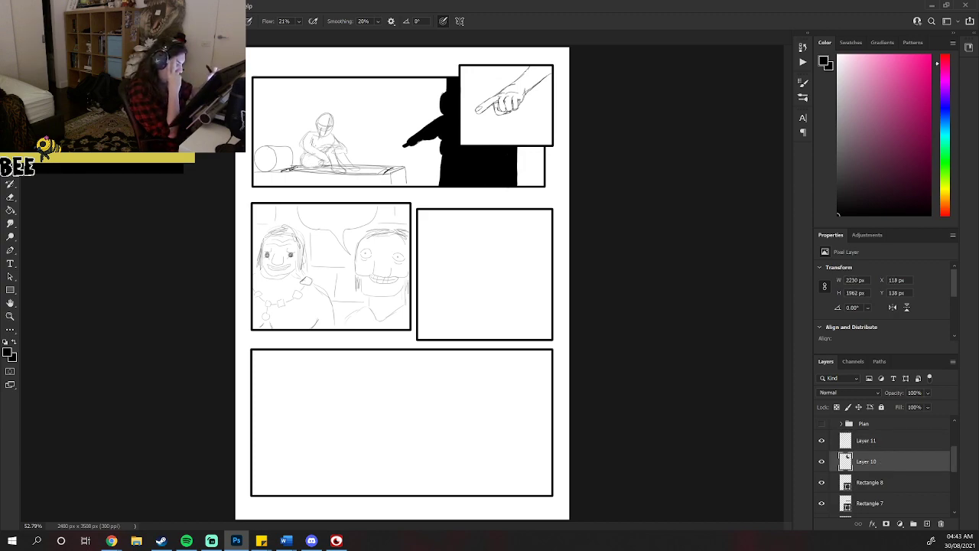
pyautogui.click(892, 440)
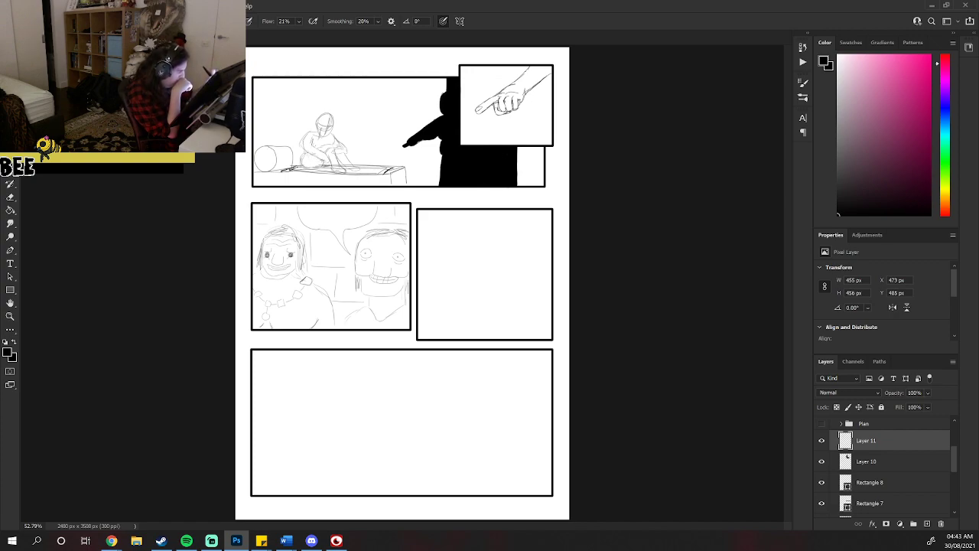
pyautogui.click(897, 462)
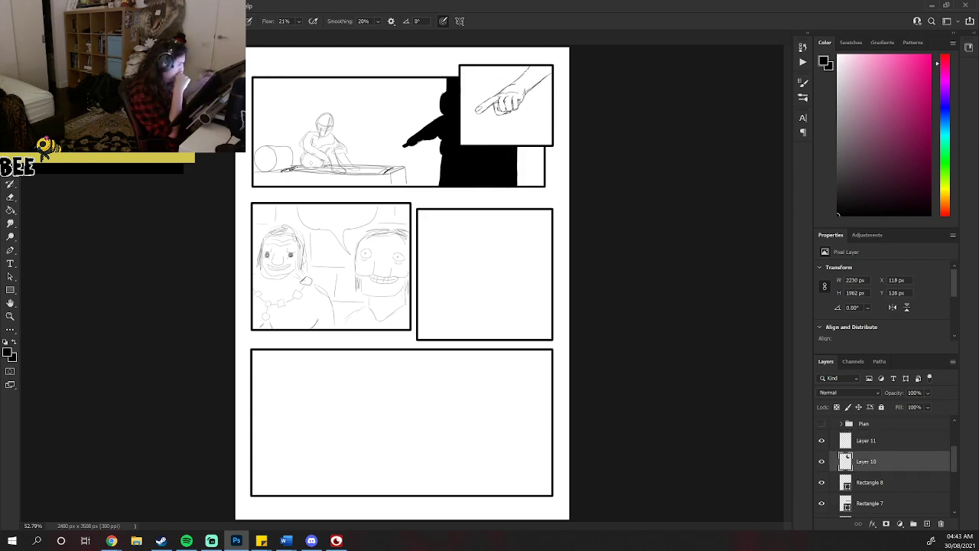
pyautogui.click(892, 439)
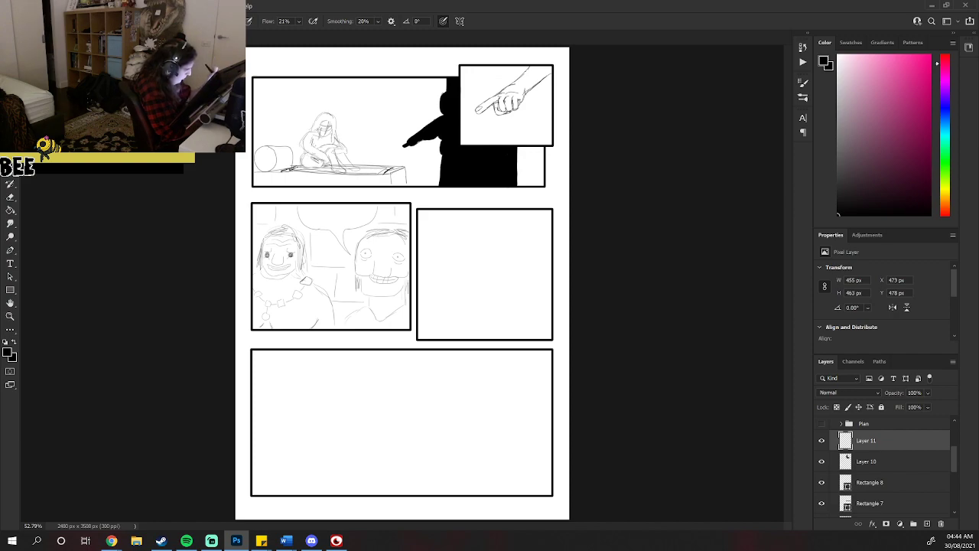
pyautogui.moveTo(319, 118); pyautogui.dragTo(326, 115)
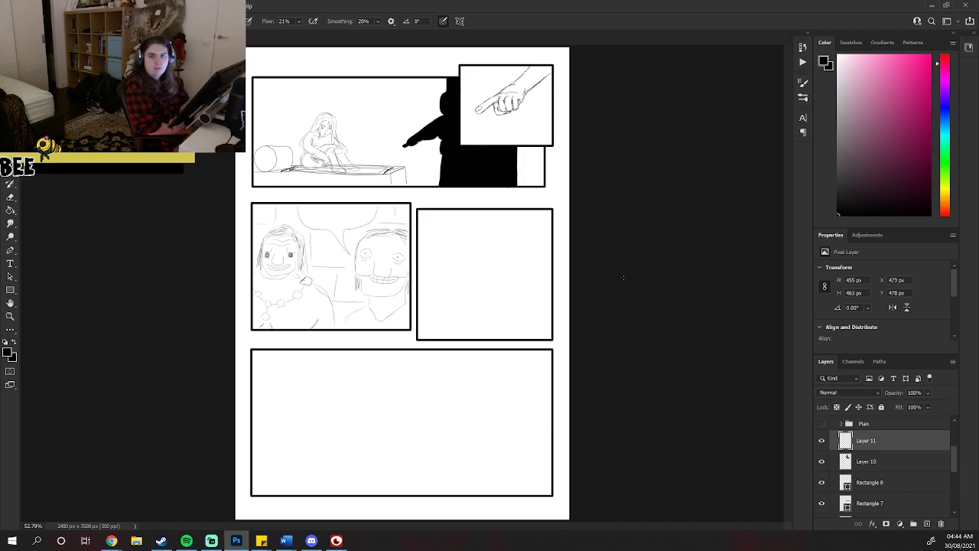
pyautogui.click(903, 460)
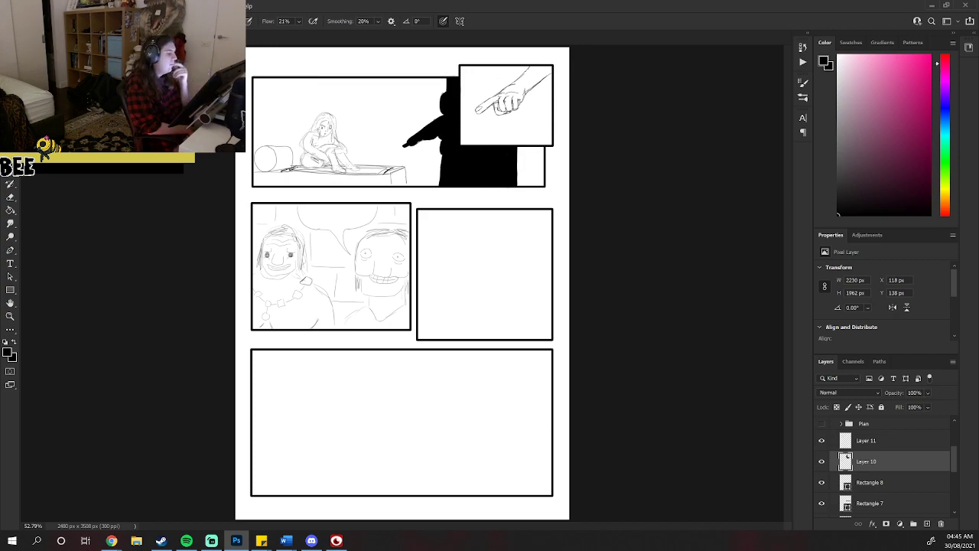
pyautogui.hotkey('alt', ']')
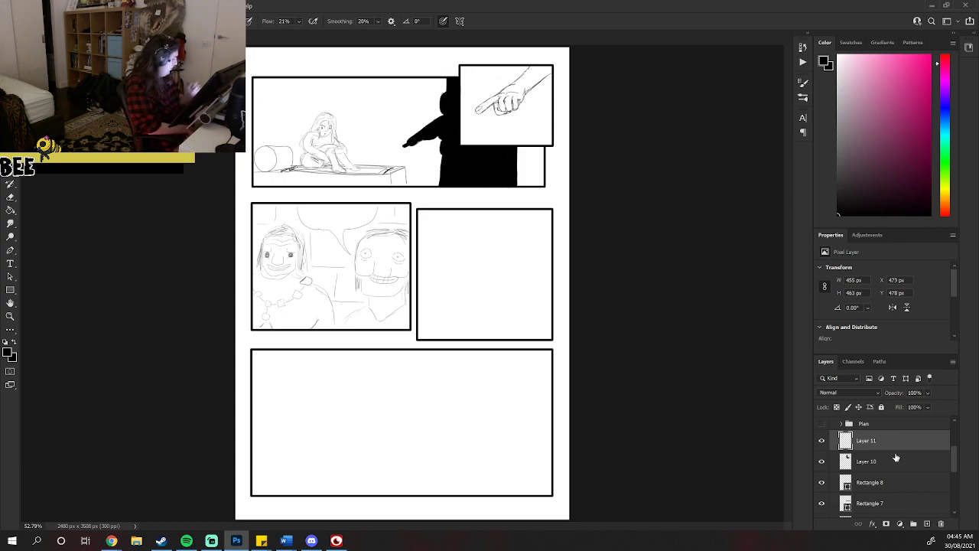
# Collapse the Page 6 group and show Page 5 in its place to review the earlier panels.
pyautogui.moveTo(955, 458); pyautogui.dragTo(955, 446)
pyautogui.click(857, 457)
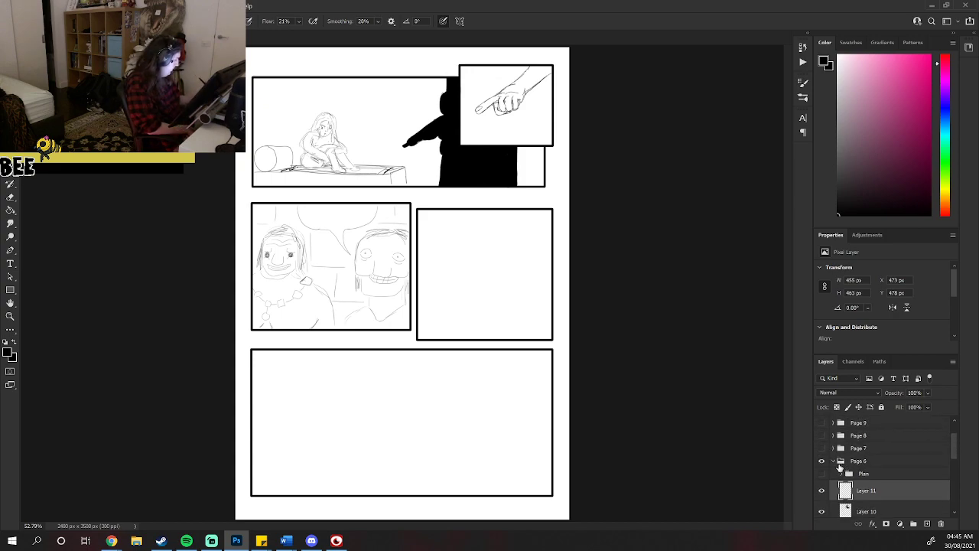
pyautogui.click(833, 458)
pyautogui.click(821, 459)
pyautogui.click(822, 474)
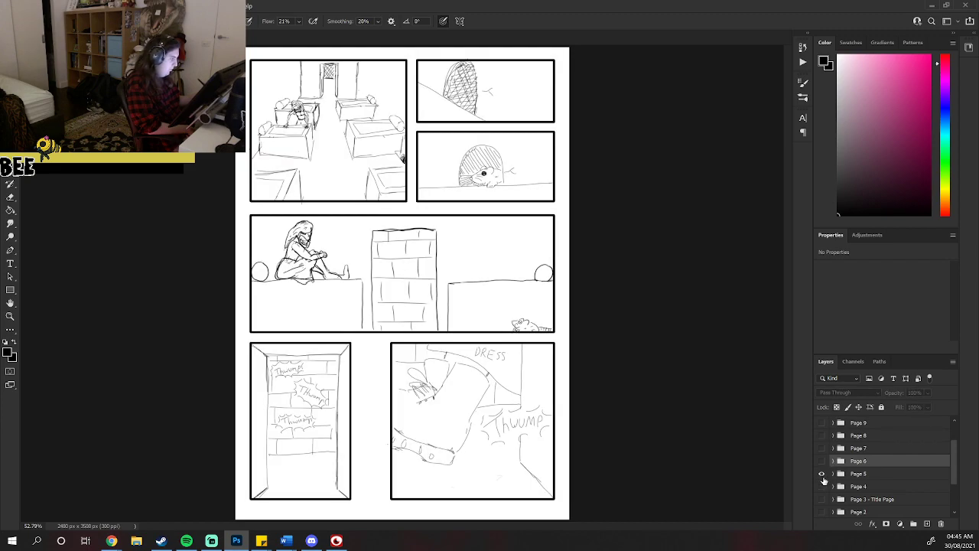
pyautogui.click(822, 475)
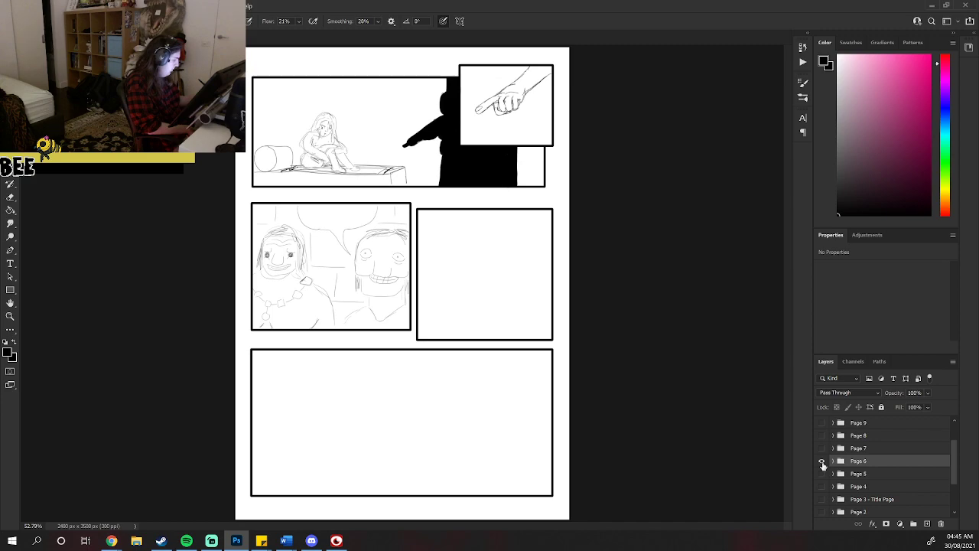
# Show Page 7 alone to read its plan notes, and return to Page 6 as the visible page.
pyautogui.click(823, 462)
pyautogui.click(822, 449)
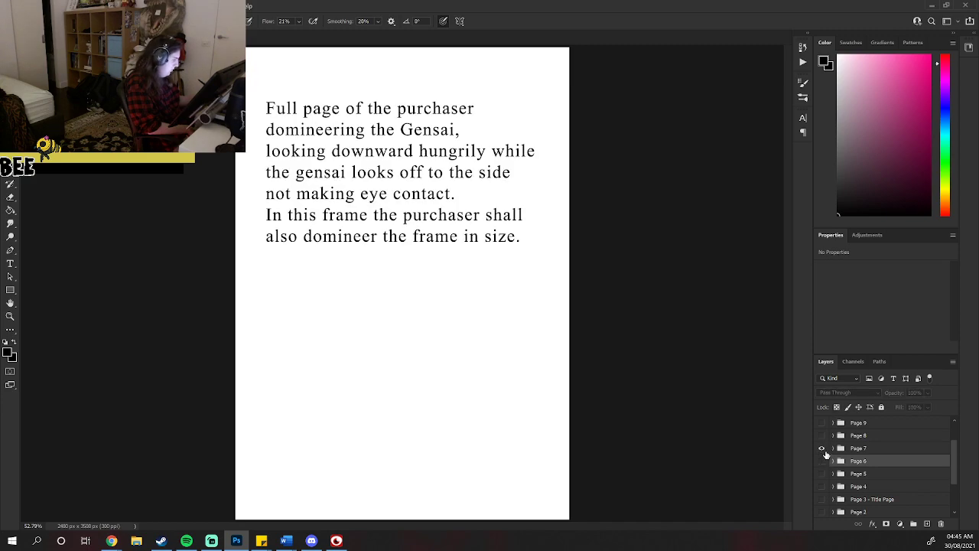
pyautogui.click(822, 449)
pyautogui.click(822, 462)
pyautogui.click(822, 462)
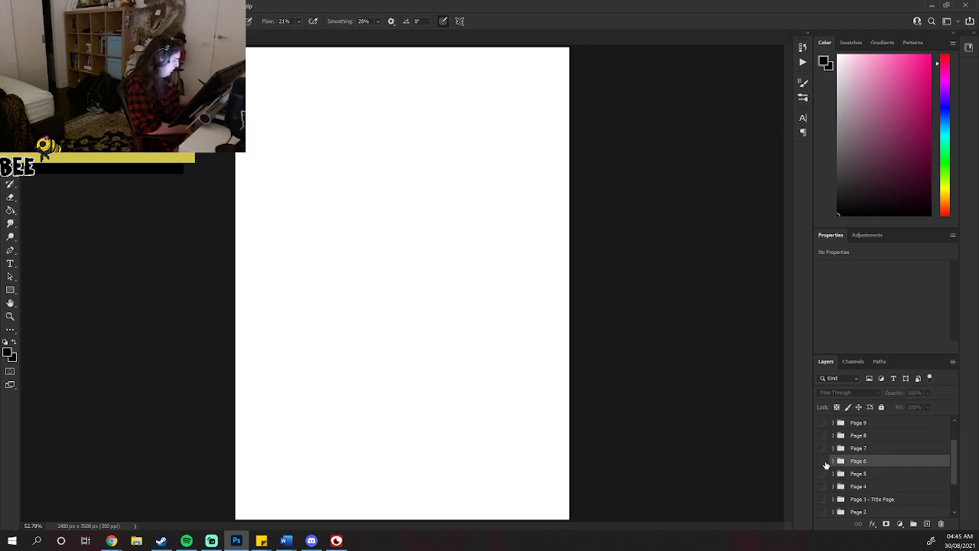
pyautogui.click(823, 461)
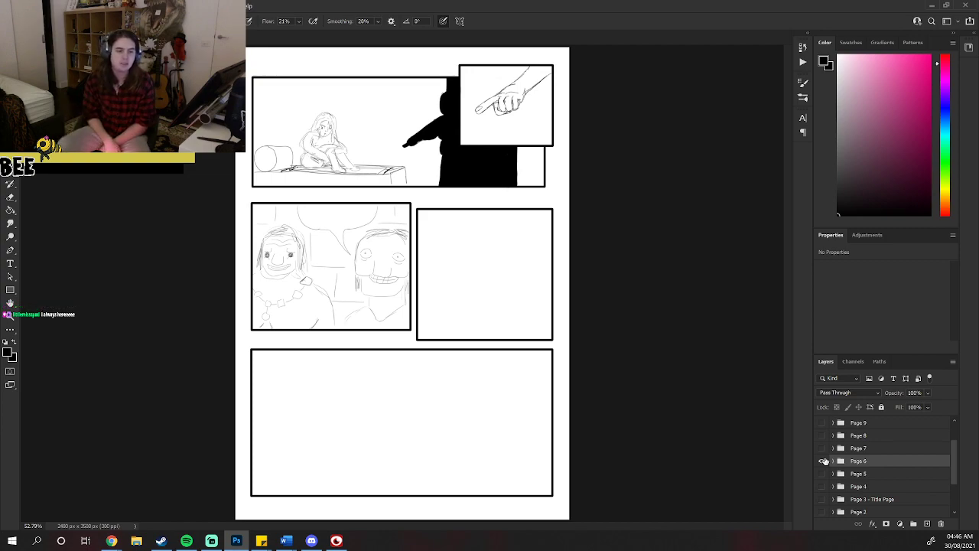
pyautogui.click(822, 460)
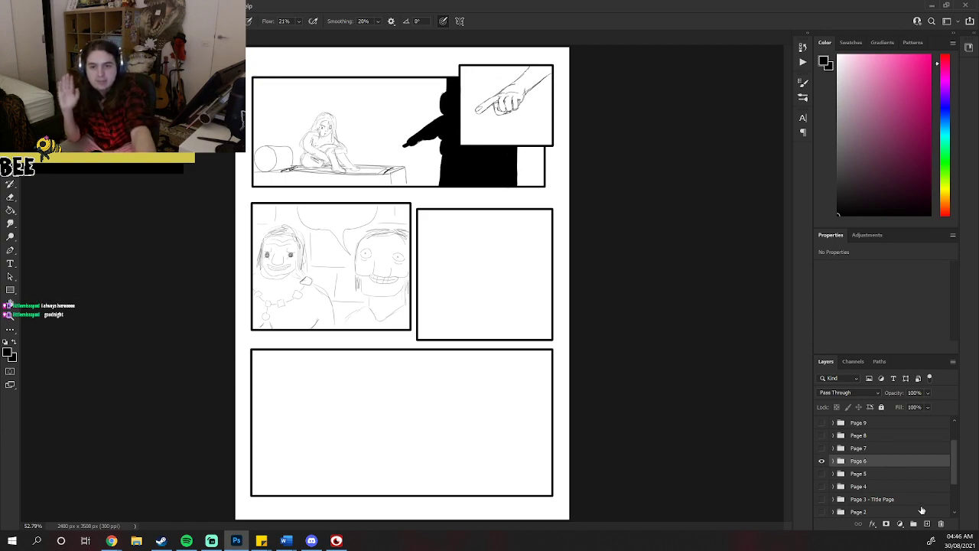